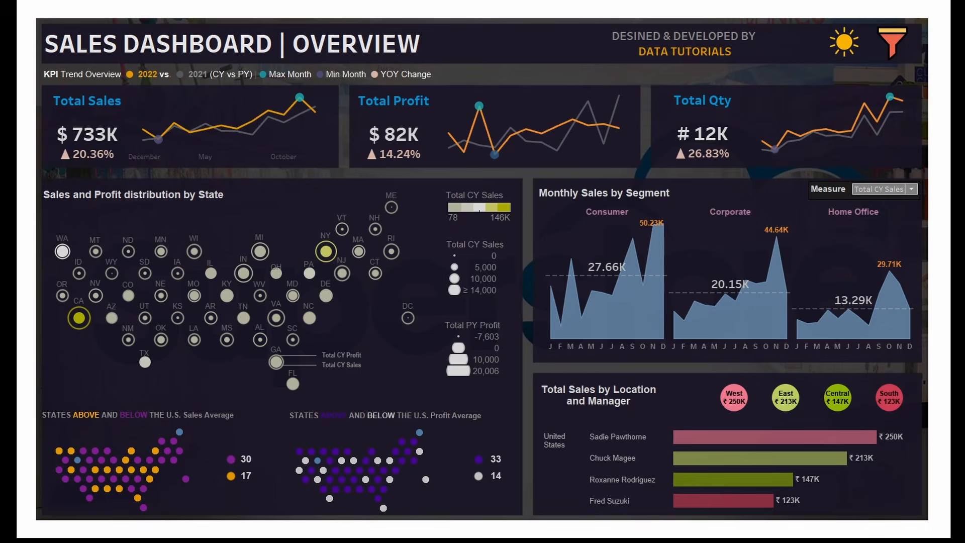
Toggle the sales dashboard between its dark and light themes, finishing in the dark theme.
{"action": "left_click", "coordinate": [856, 49]}
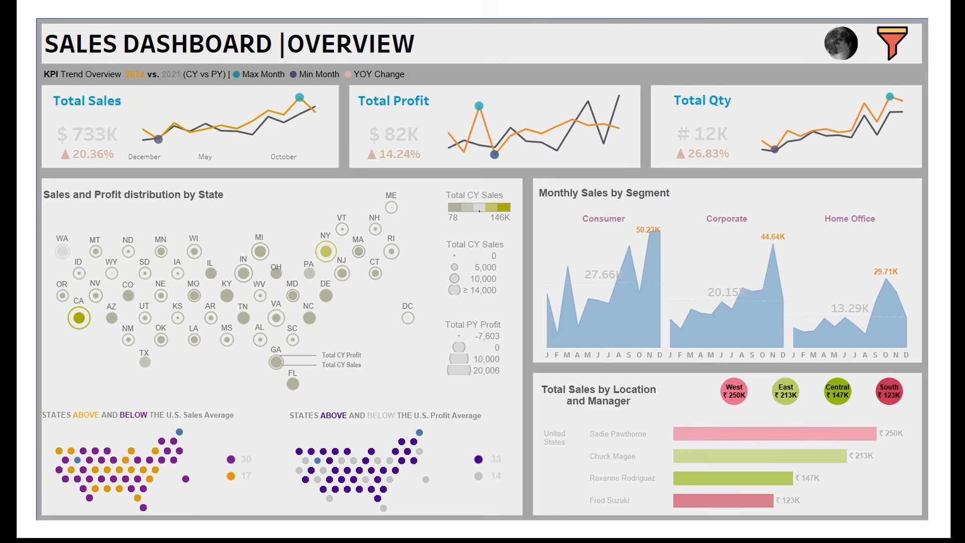
{"action": "left_click", "coordinate": [835, 43]}
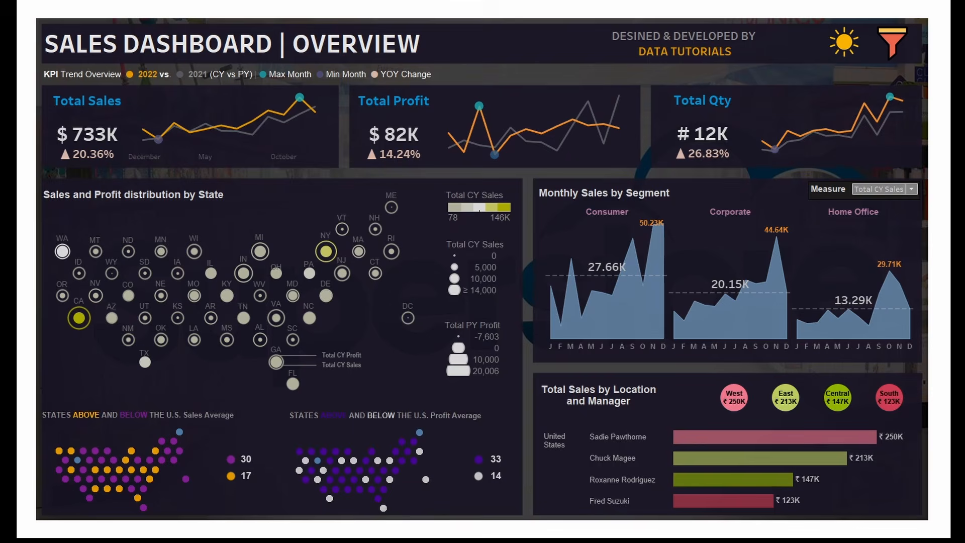
{"action": "left_click", "coordinate": [846, 53]}
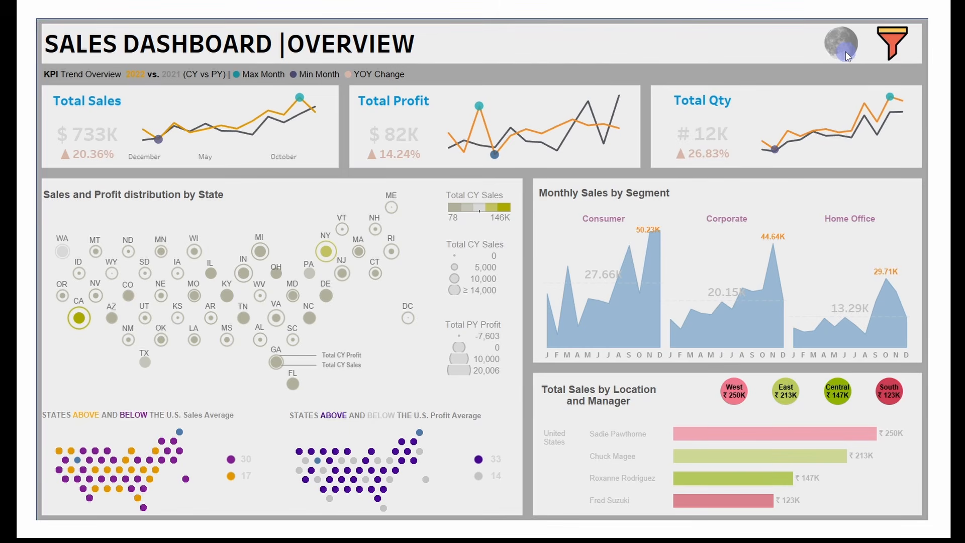
{"action": "left_click", "coordinate": [846, 53]}
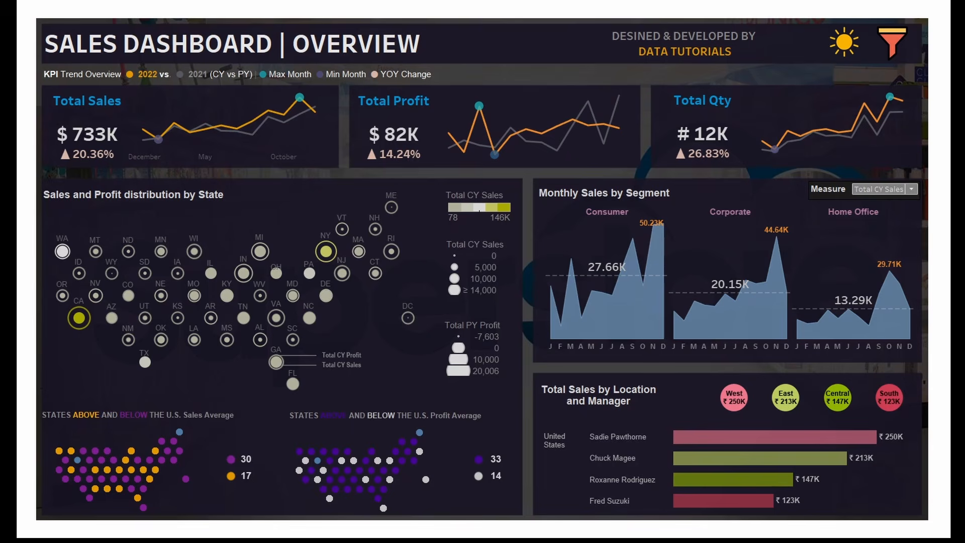
Show the dashboard filters, try excluding Furniture and Technology in the Category filter, and restore all categories.
{"action": "left_click", "coordinate": [895, 38]}
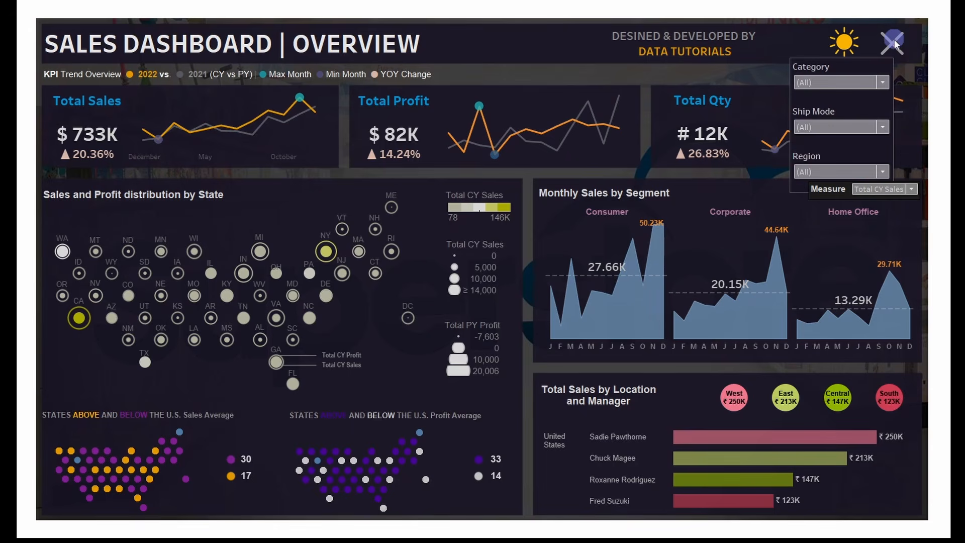
{"action": "left_click", "coordinate": [893, 41]}
{"action": "left_click", "coordinate": [893, 40]}
{"action": "left_click", "coordinate": [825, 84]}
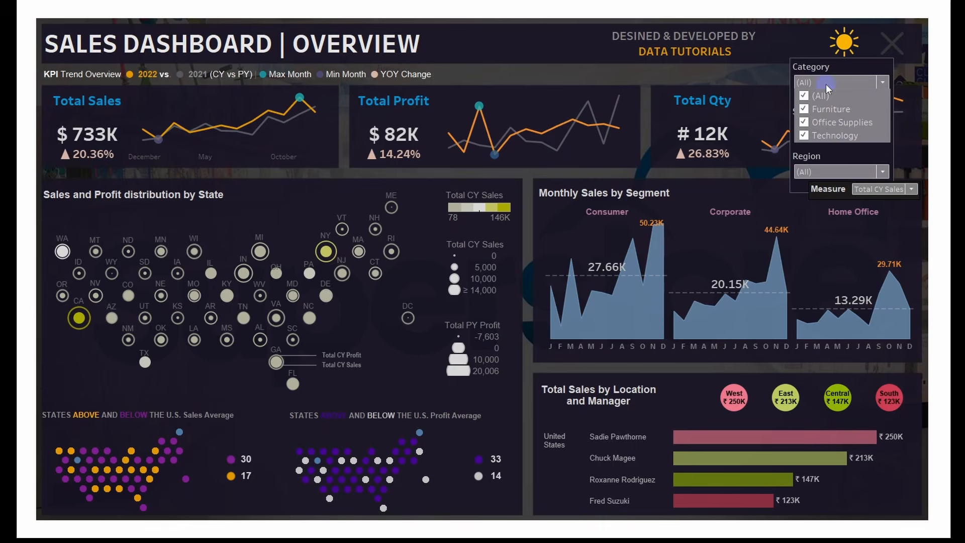
{"action": "left_click", "coordinate": [804, 109]}
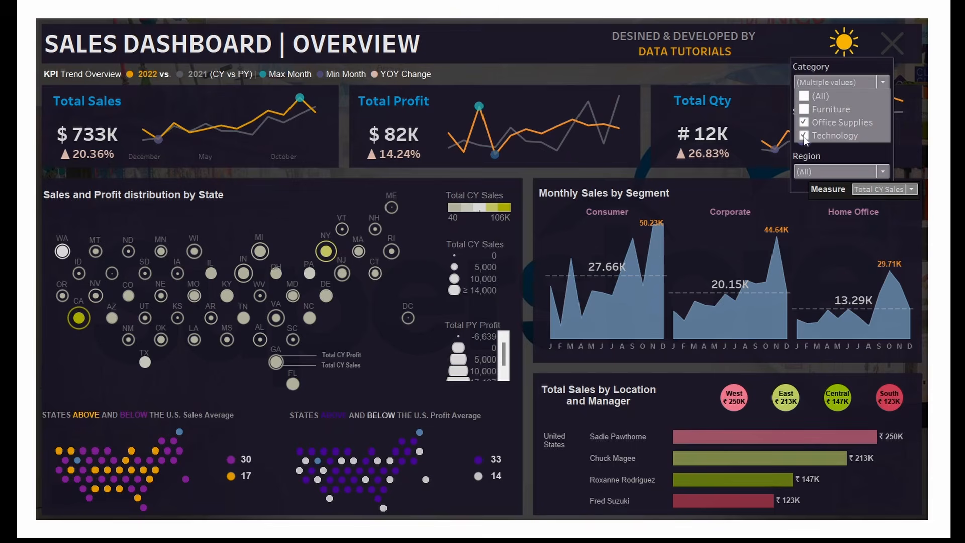
{"action": "left_click", "coordinate": [804, 109]}
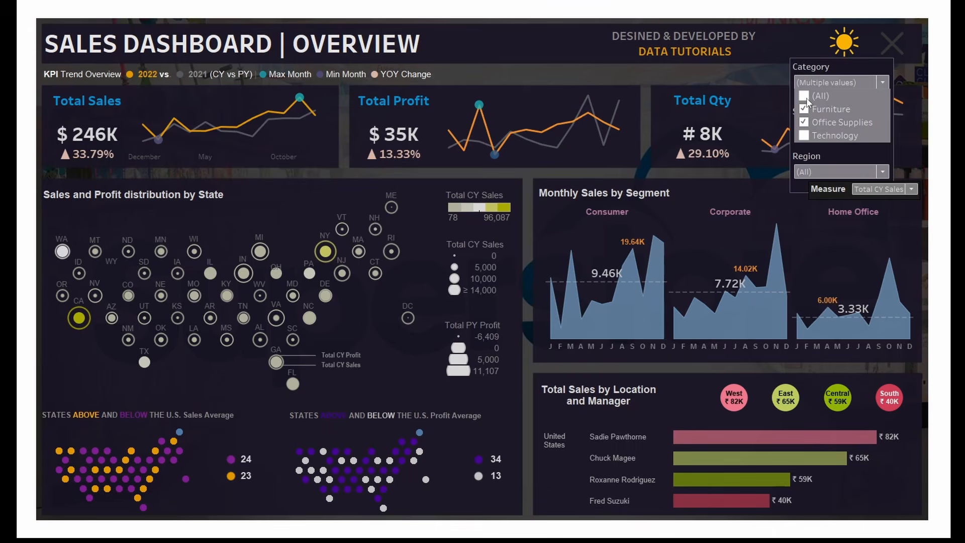
{"action": "left_click", "coordinate": [806, 98]}
{"action": "left_click", "coordinate": [813, 78]}
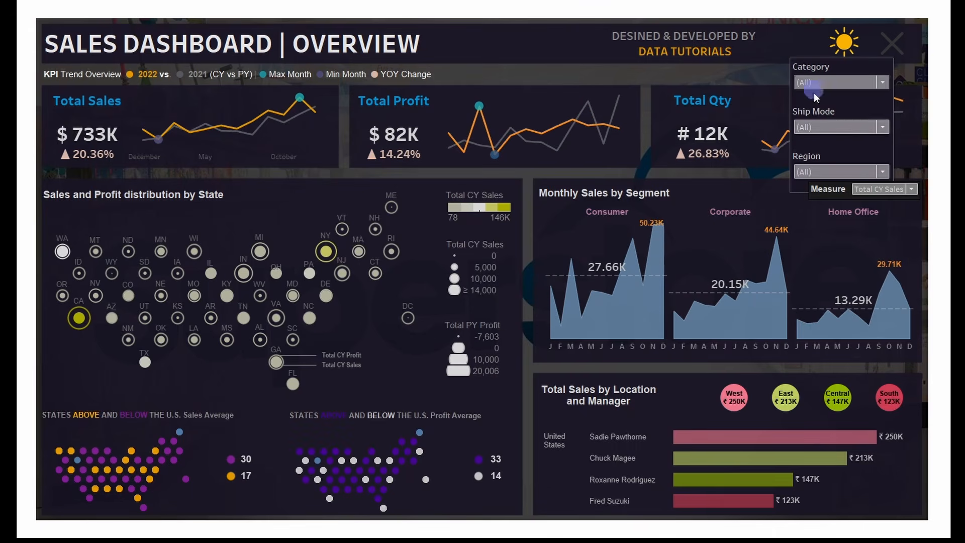
Try excluding First Class in the Ship Mode filter, and restore all ship modes.
{"action": "left_click", "coordinate": [816, 126]}
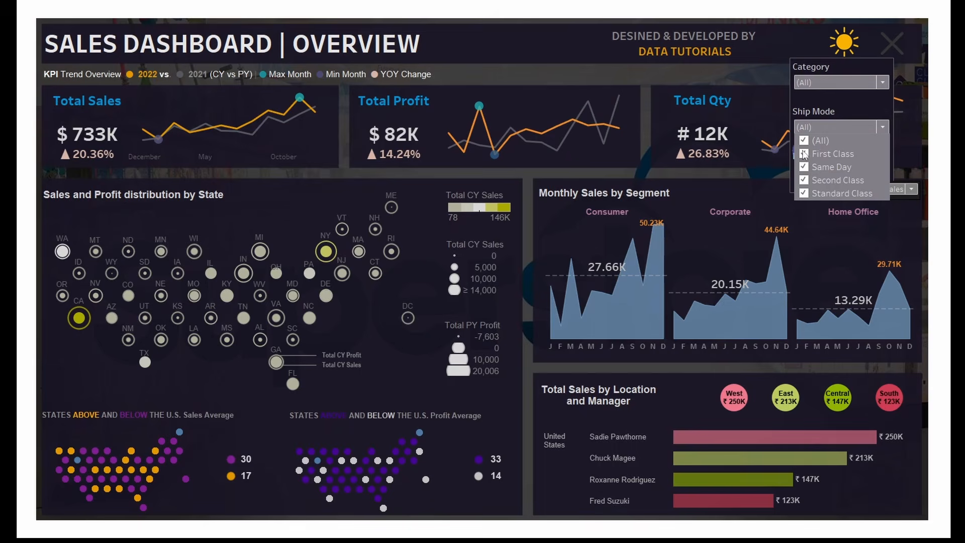
{"action": "left_click", "coordinate": [804, 181]}
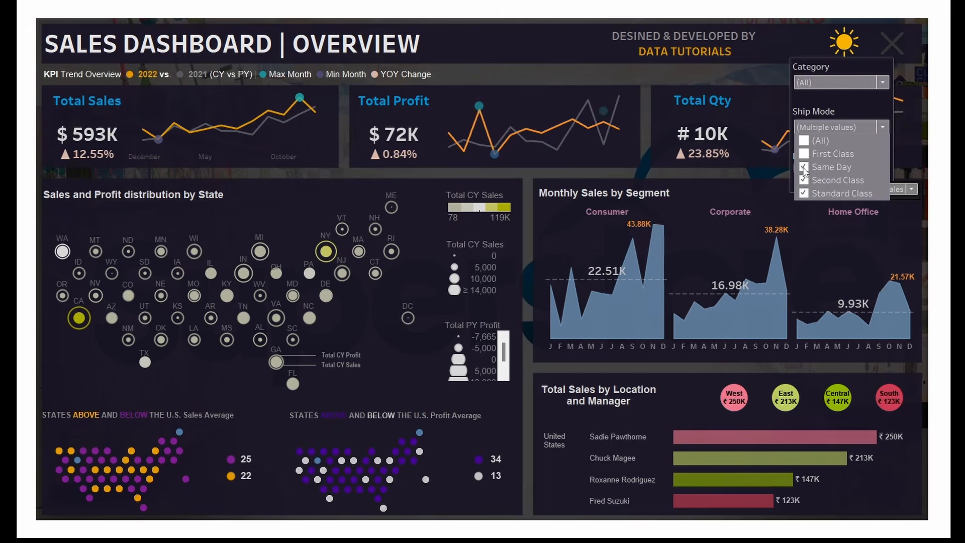
{"action": "left_click", "coordinate": [806, 139]}
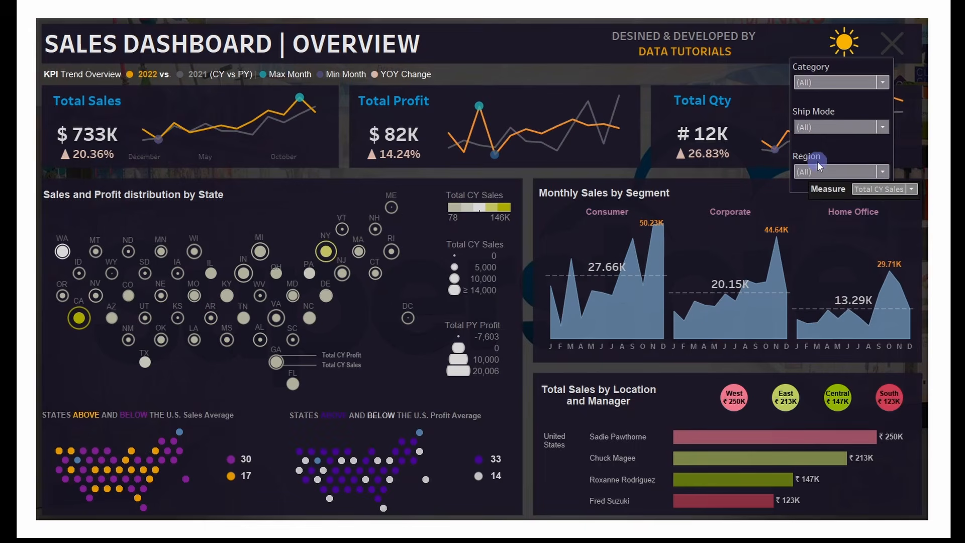
Try excluding East and Central separately in the Region filter, restore all regions, and hide the filters.
{"action": "left_click", "coordinate": [815, 167]}
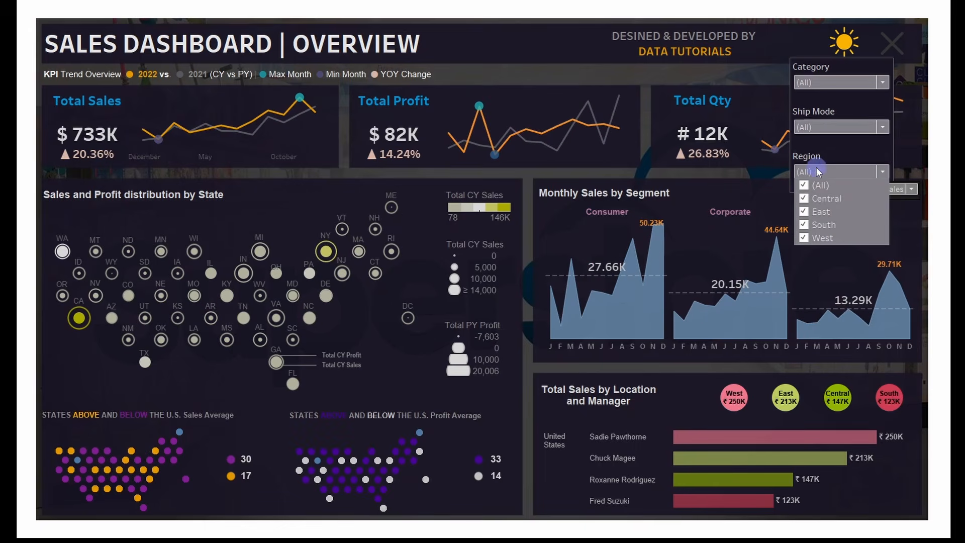
{"action": "left_click", "coordinate": [812, 212]}
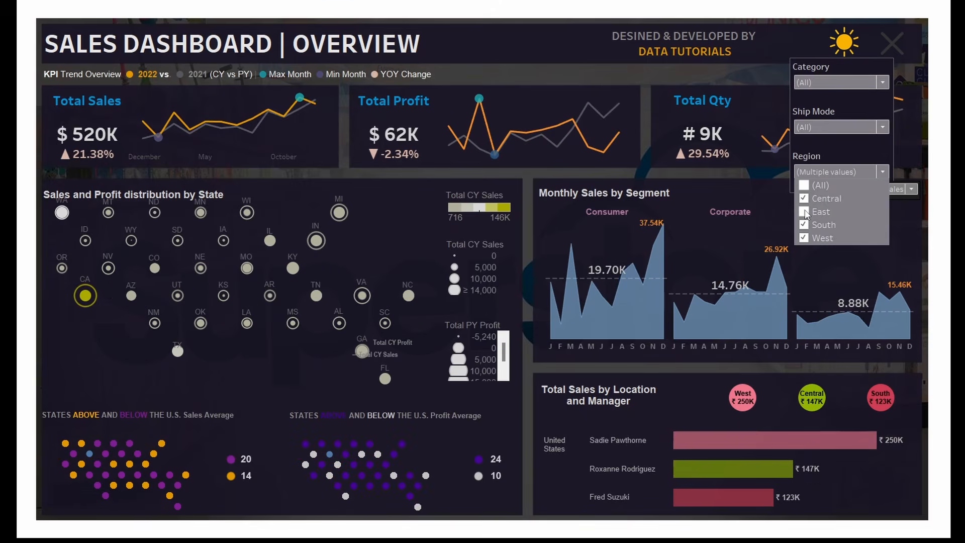
{"action": "left_click", "coordinate": [806, 213]}
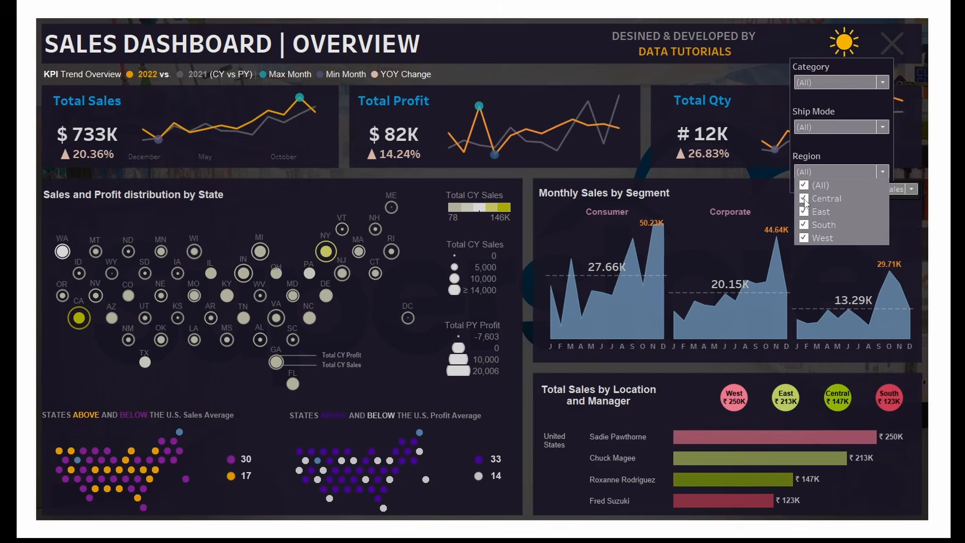
{"action": "left_click", "coordinate": [813, 203]}
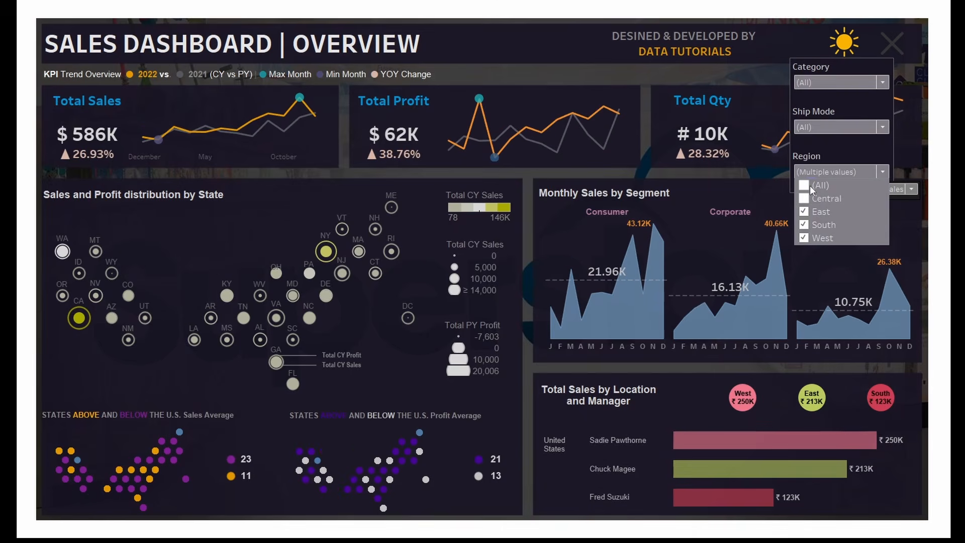
{"action": "left_click", "coordinate": [804, 198]}
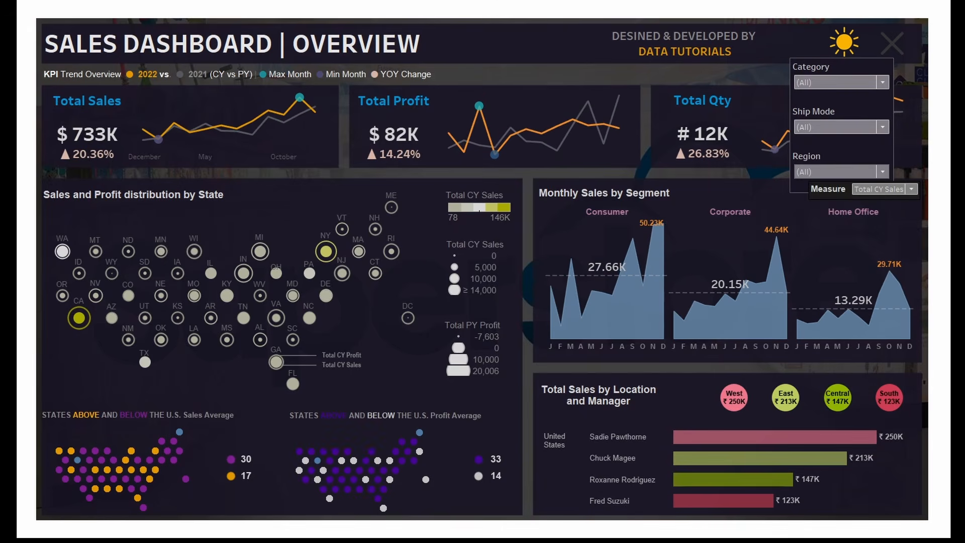
{"action": "left_click", "coordinate": [891, 47]}
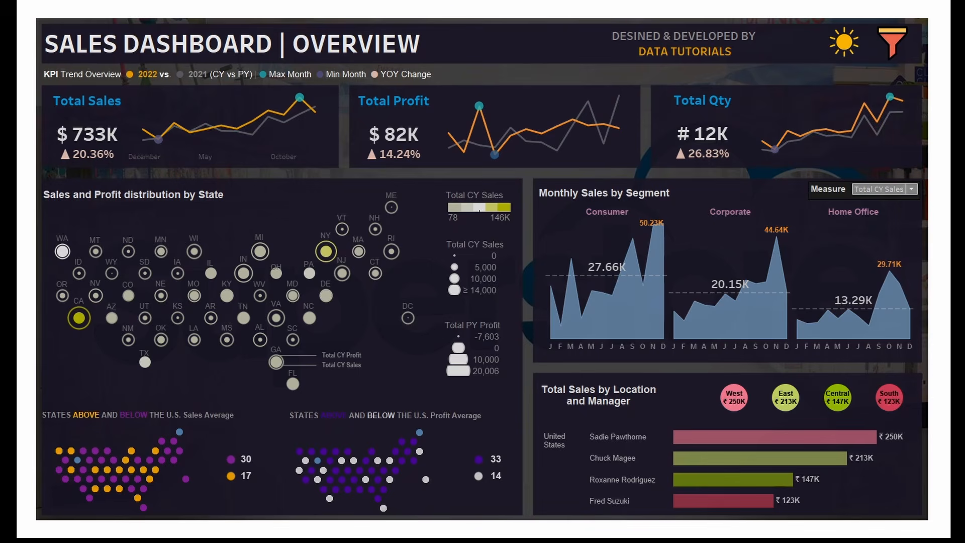
Filter the dashboard by Washington and by California on the state map, and clear the state selection.
{"action": "mouse_move", "coordinate": [62, 253]}
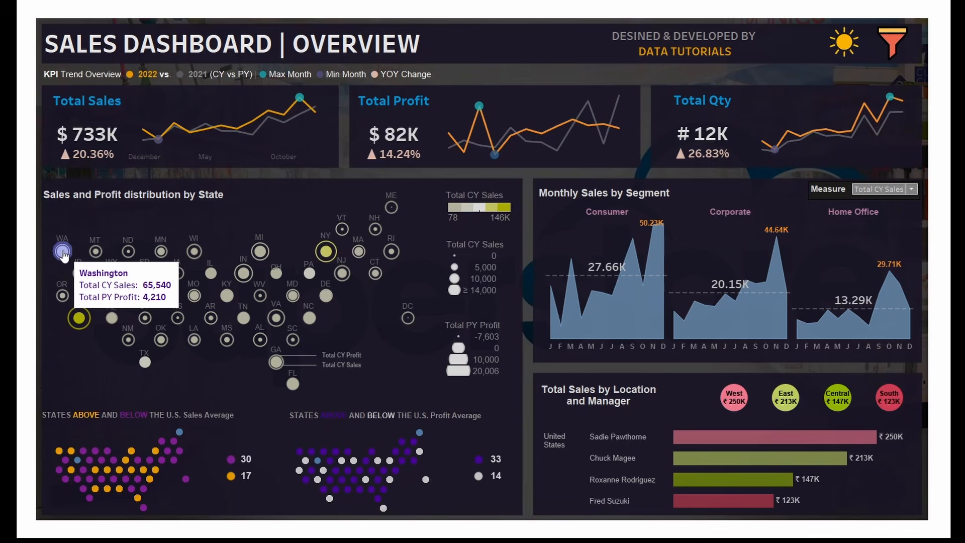
{"action": "left_click", "coordinate": [63, 252]}
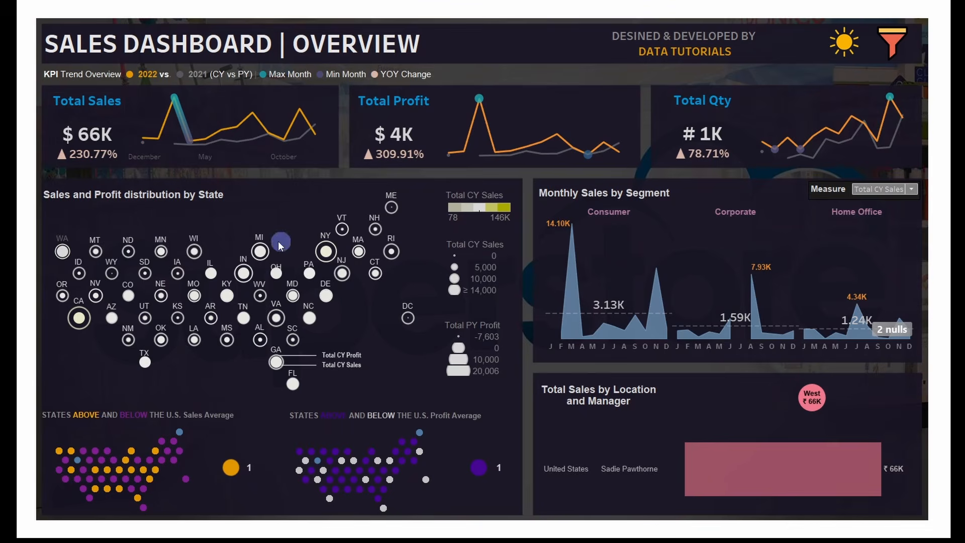
{"action": "mouse_move", "coordinate": [79, 318]}
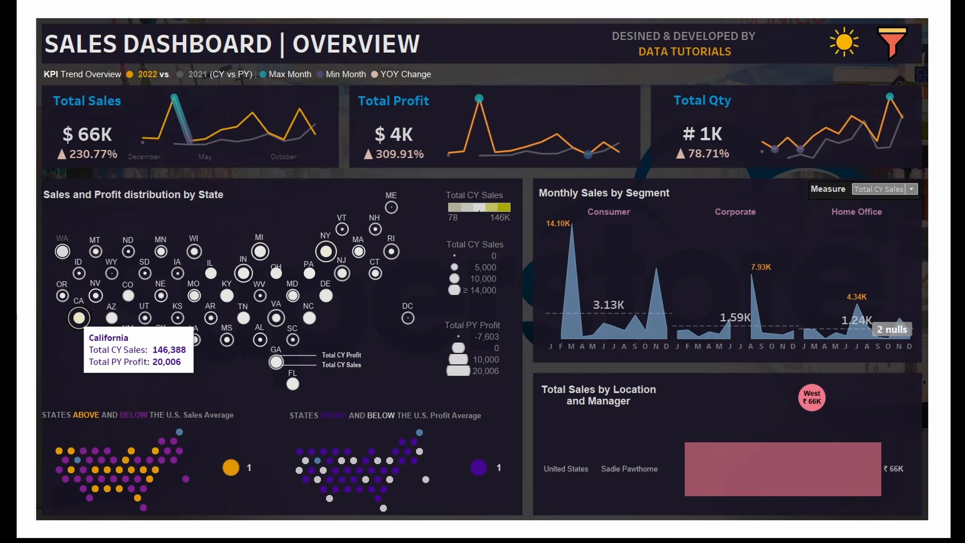
{"action": "left_click", "coordinate": [79, 317]}
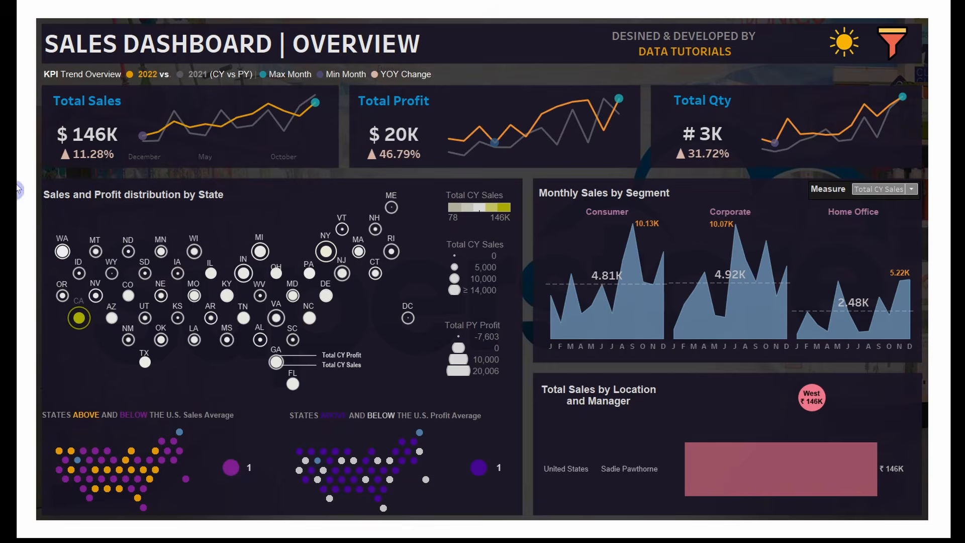
{"action": "left_click", "coordinate": [82, 322]}
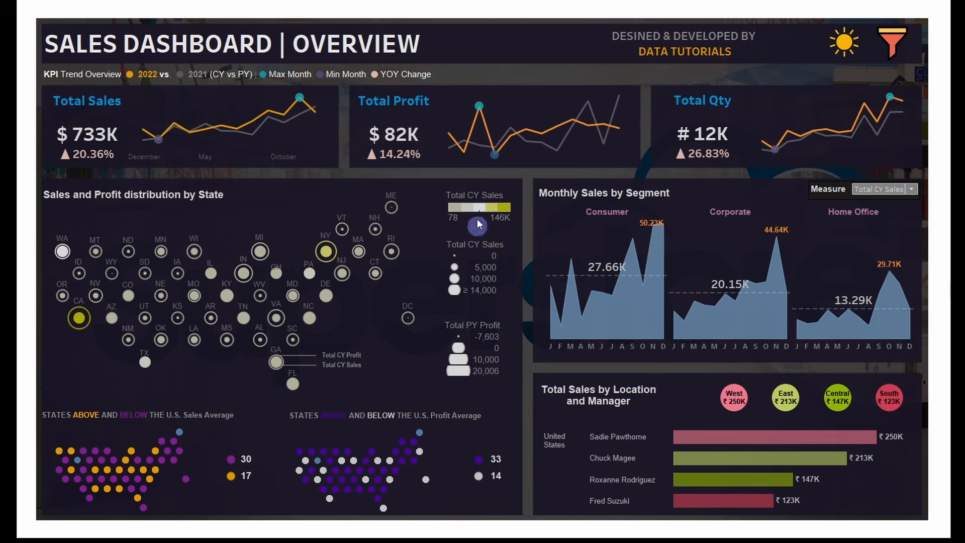
Try the Total CY Qty and Total CY Profit measures in the monthly segment chart, and return to Total CY Sales.
{"action": "left_click", "coordinate": [890, 191]}
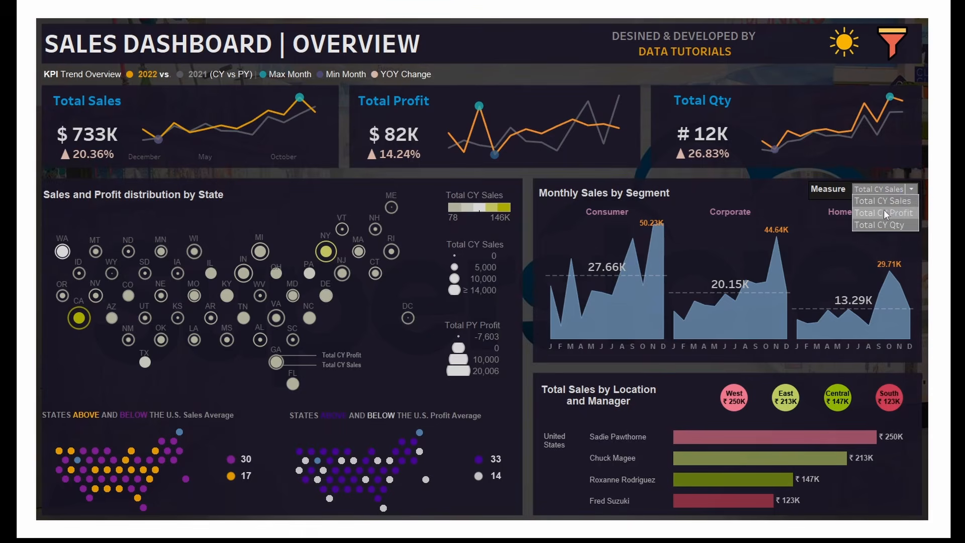
{"action": "left_click", "coordinate": [880, 225]}
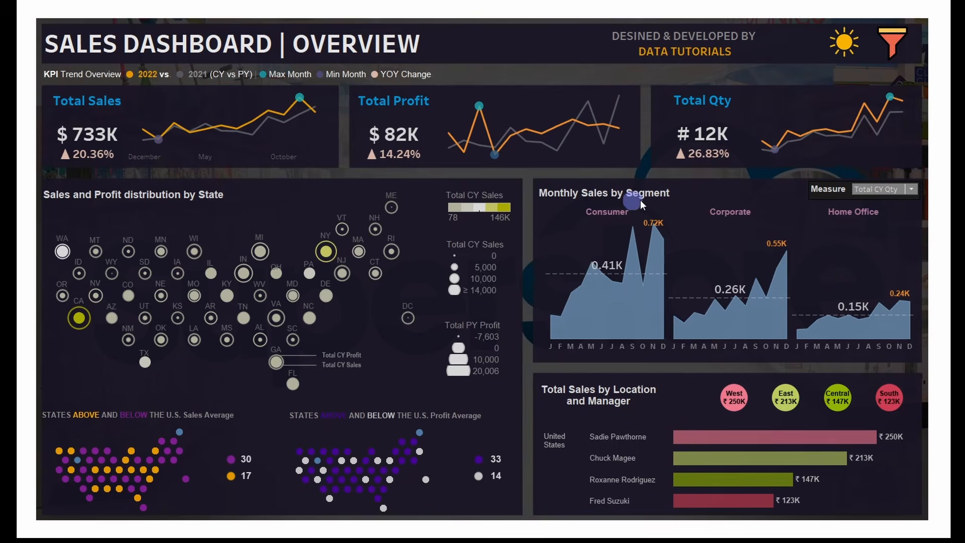
{"action": "mouse_move", "coordinate": [639, 262]}
{"action": "left_click", "coordinate": [903, 193]}
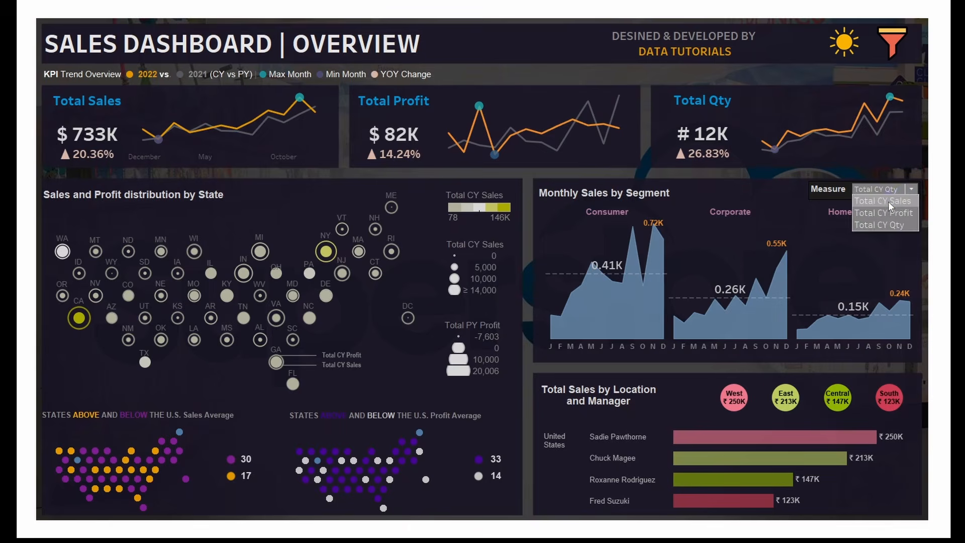
{"action": "left_click", "coordinate": [887, 201]}
{"action": "left_click", "coordinate": [899, 191]}
{"action": "left_click", "coordinate": [890, 211]}
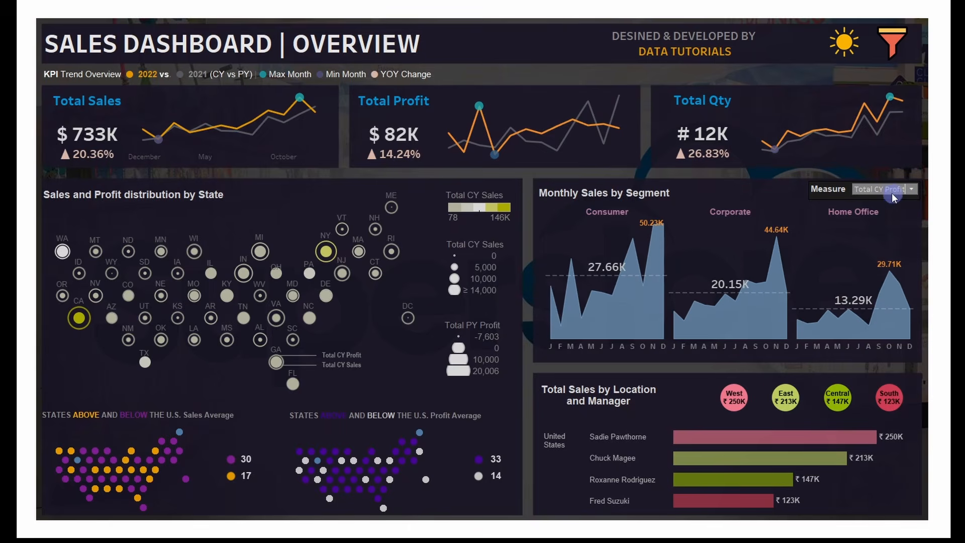
{"action": "left_click", "coordinate": [892, 190]}
{"action": "left_click", "coordinate": [888, 201]}
Hide the month axis header of the Total Sales trend chart.
{"action": "right_click", "coordinate": [221, 157]}
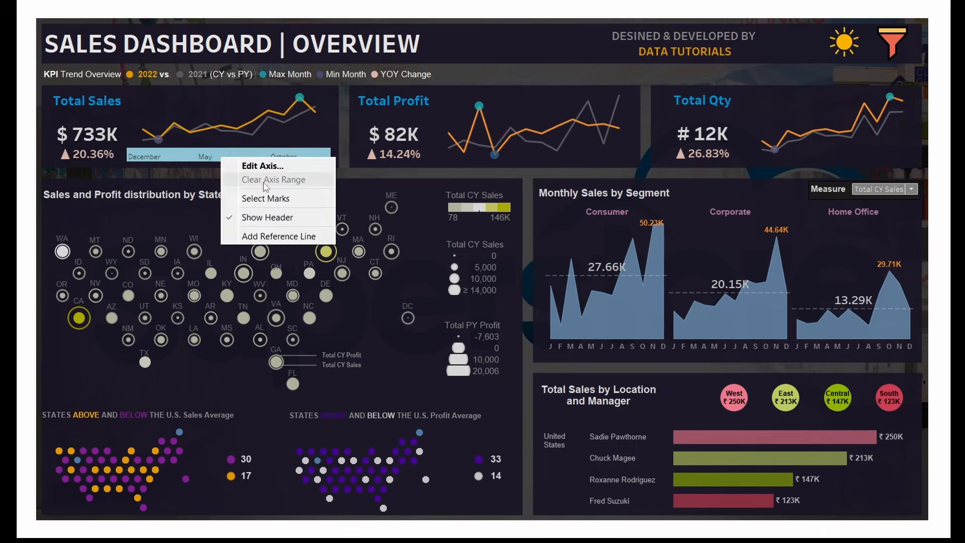
{"action": "left_click", "coordinate": [259, 219]}
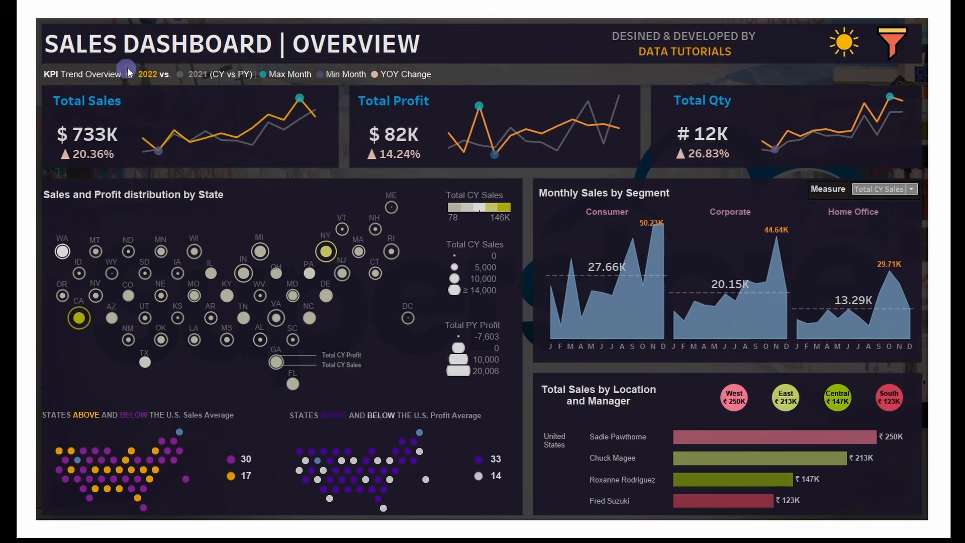
Examine the minimum and maximum months on the KPI trend lines, the state map values and the monthly segment peaks.
{"action": "mouse_move", "coordinate": [161, 151]}
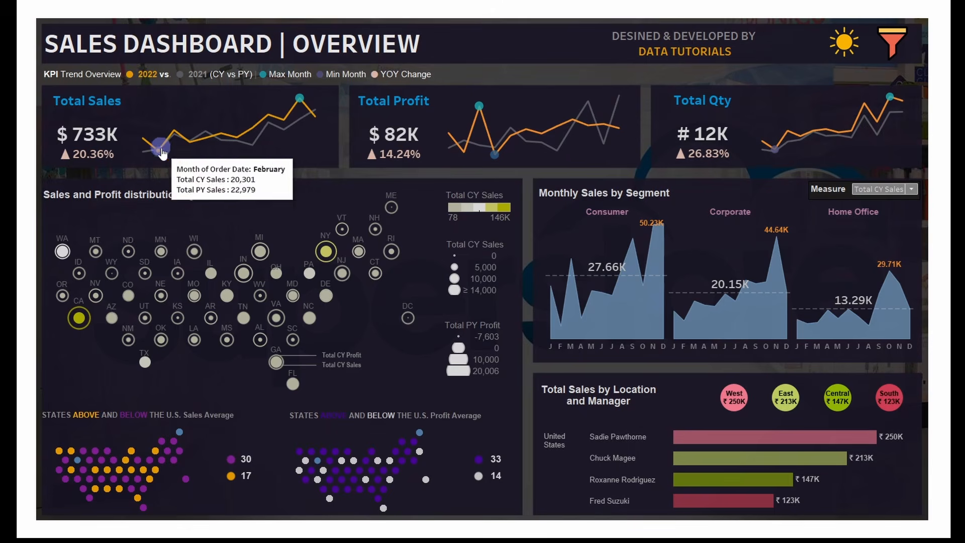
{"action": "mouse_move", "coordinate": [303, 107]}
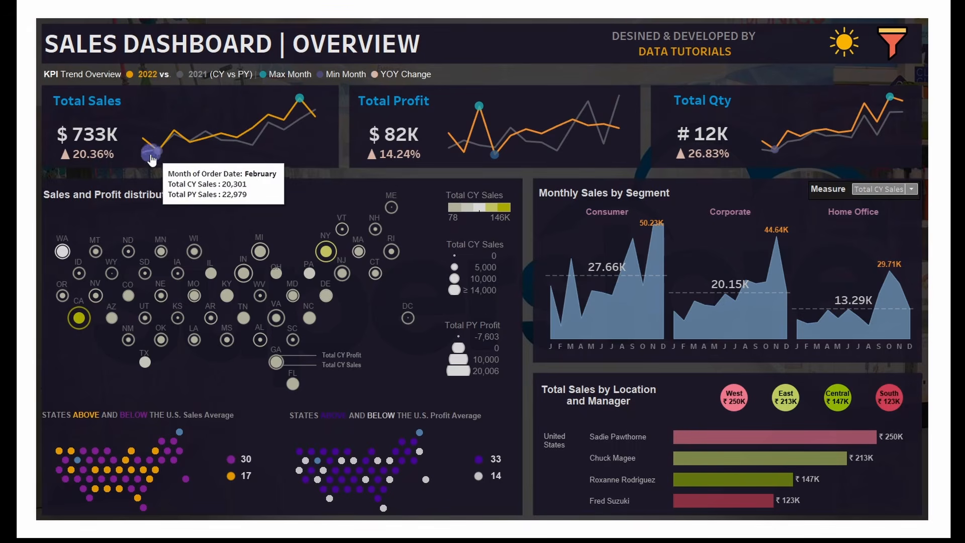
{"action": "mouse_move", "coordinate": [297, 93]}
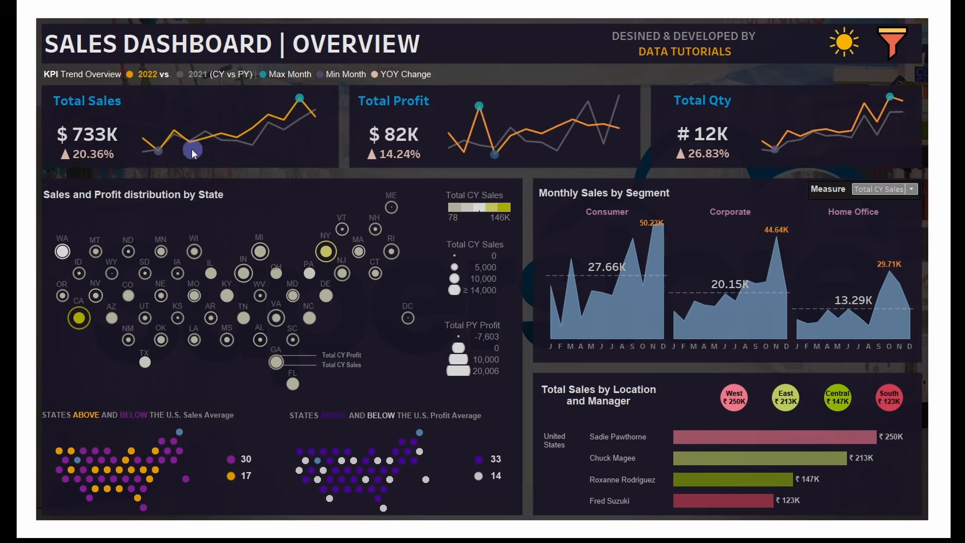
{"action": "mouse_move", "coordinate": [162, 157]}
{"action": "mouse_move", "coordinate": [864, 106]}
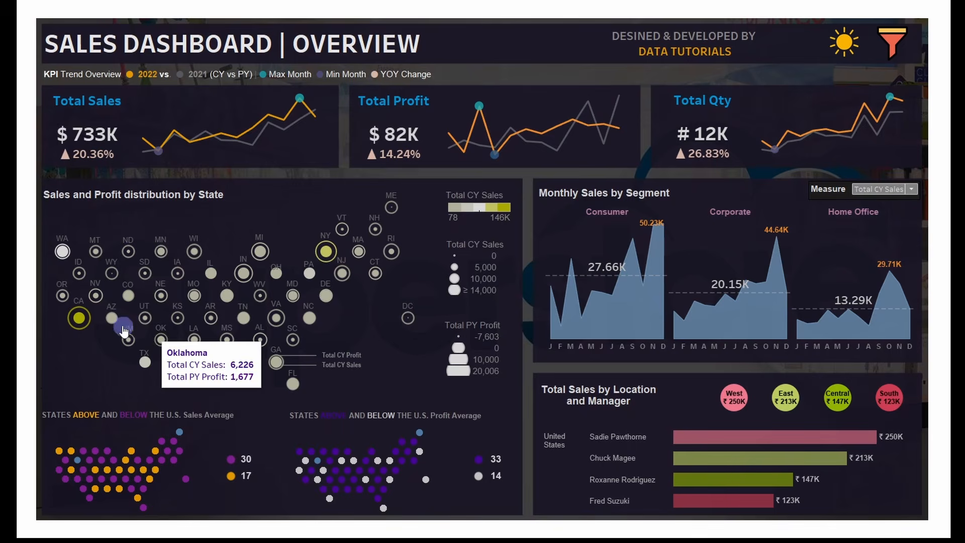
{"action": "mouse_move", "coordinate": [80, 321]}
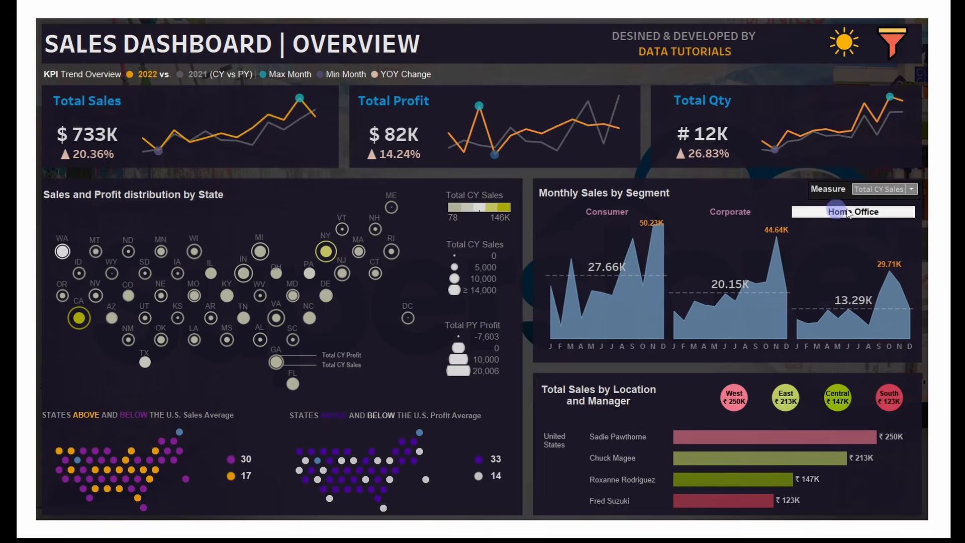
{"action": "mouse_move", "coordinate": [601, 265]}
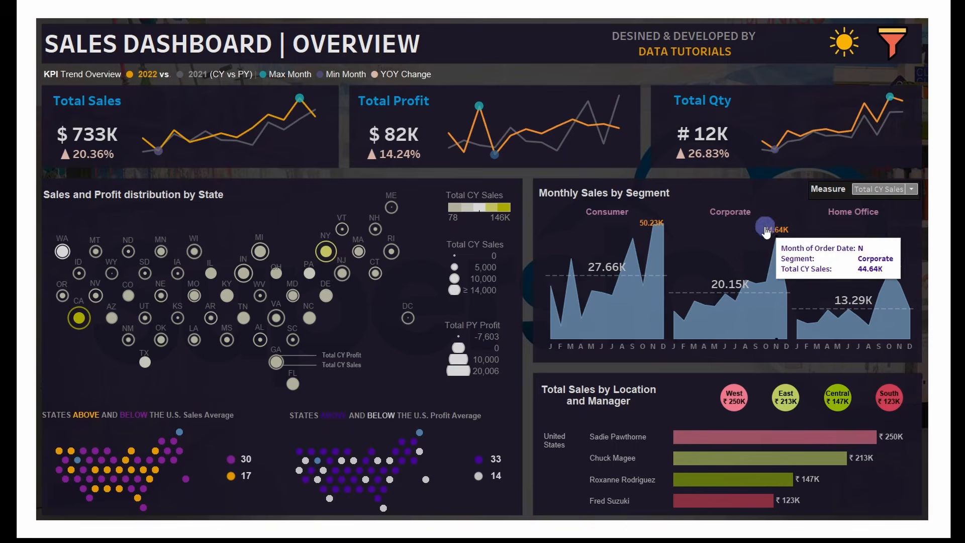
Examine the peak month values of the Home Office, Corporate and Consumer segments in the monthly sales chart.
{"action": "mouse_move", "coordinate": [869, 261]}
{"action": "mouse_move", "coordinate": [777, 238]}
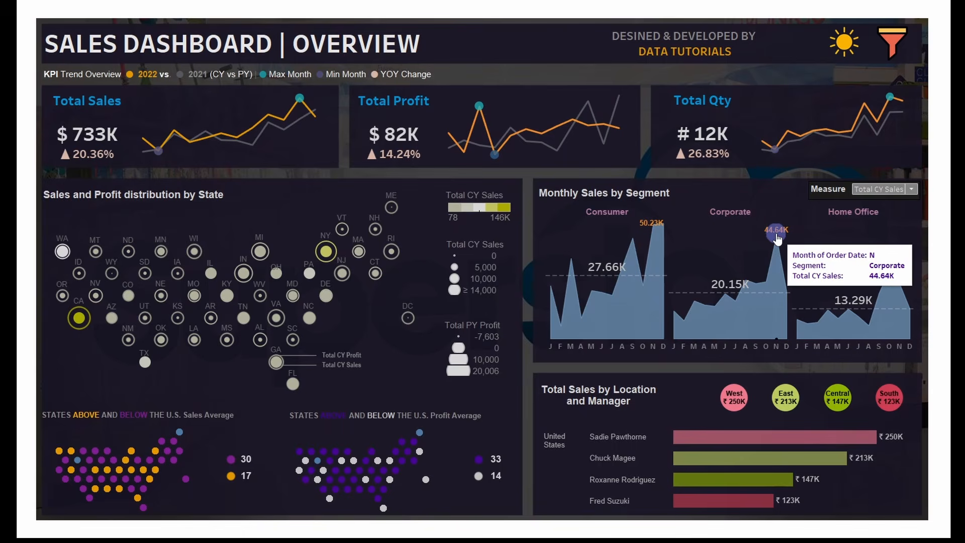
{"action": "mouse_move", "coordinate": [650, 229]}
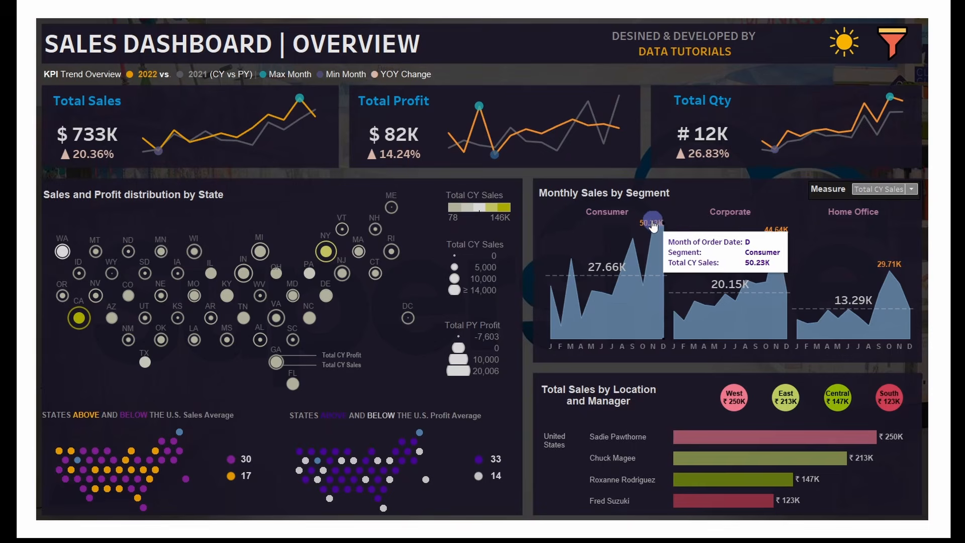
{"action": "mouse_move", "coordinate": [895, 276]}
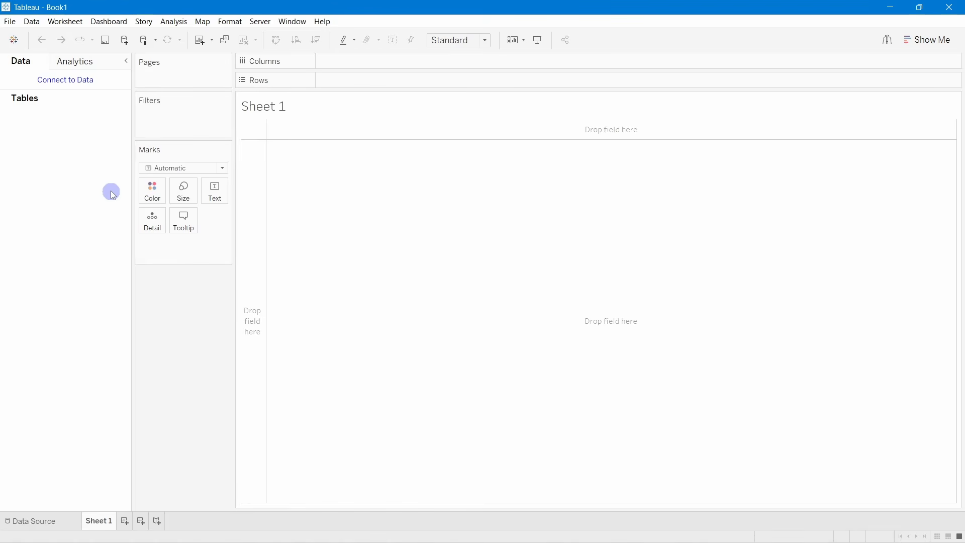
Connect the new workbook Book1 to the Microsoft Excel file Sales Data.xls.
{"action": "left_click", "coordinate": [77, 82]}
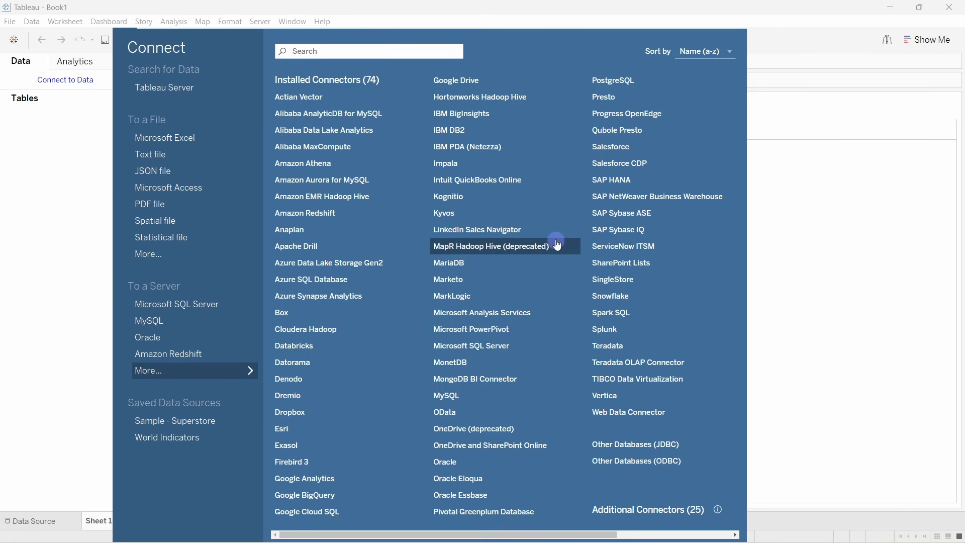
{"action": "left_click", "coordinate": [193, 143]}
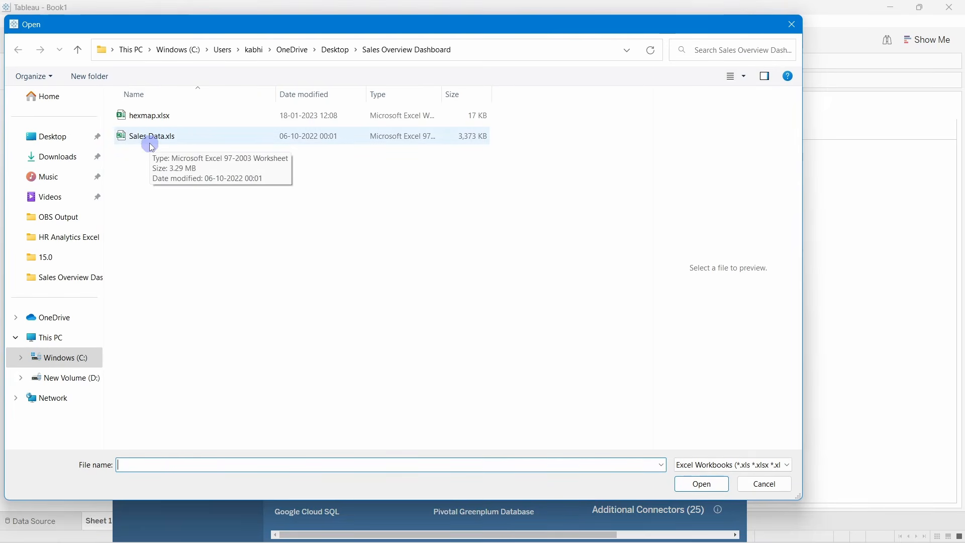
{"action": "left_click", "coordinate": [150, 143]}
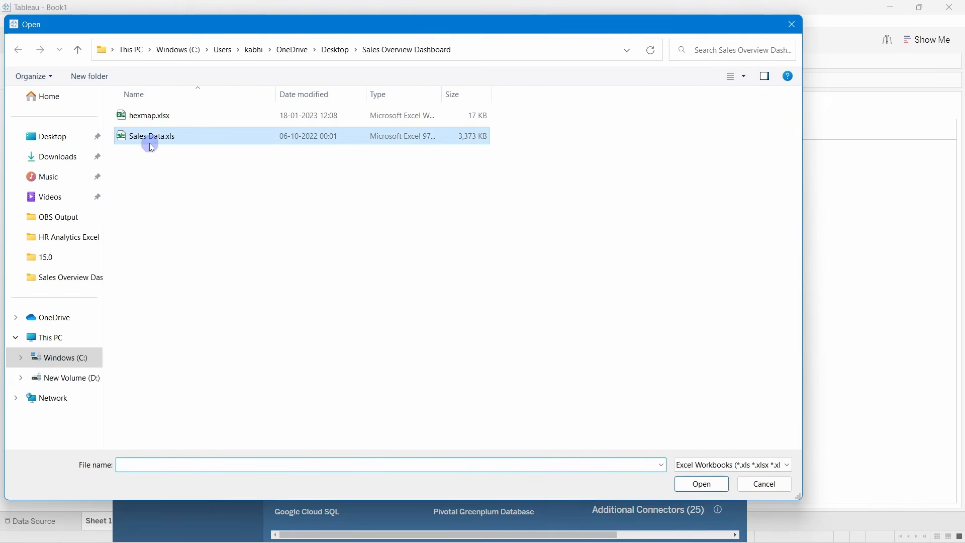
{"action": "left_click", "coordinate": [701, 484]}
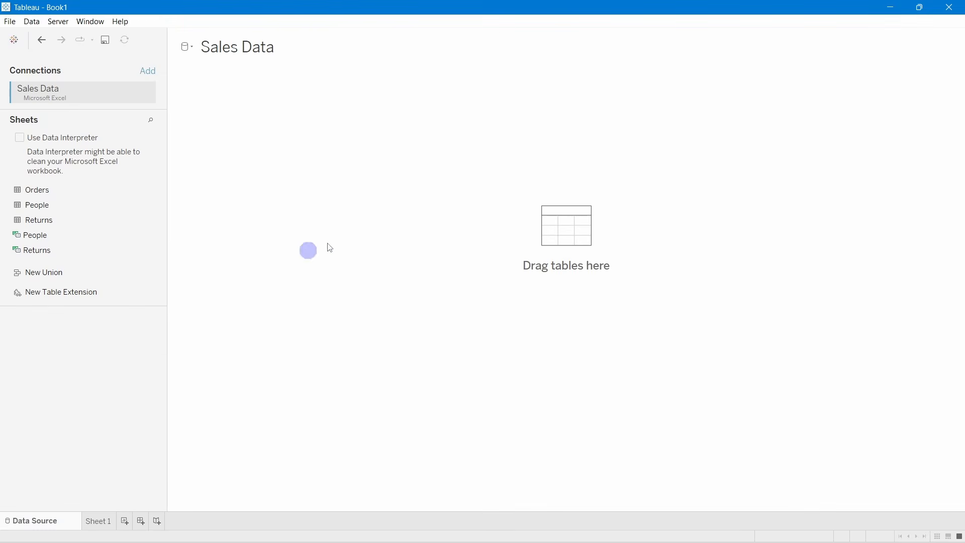
Preview the rows and fields of the Orders sheet in an enlarged data view, and close the preview.
{"action": "left_click", "coordinate": [150, 189]}
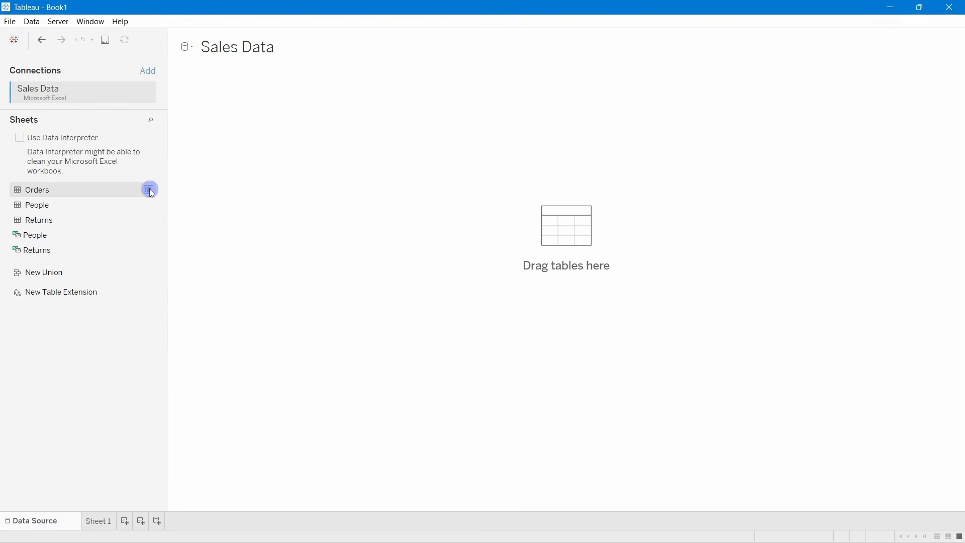
{"action": "left_click_drag", "start_coordinate": [455, 112], "coordinate": [341, 80]}
{"action": "left_click_drag", "start_coordinate": [589, 378], "coordinate": [912, 497]}
{"action": "left_click", "coordinate": [424, 302]}
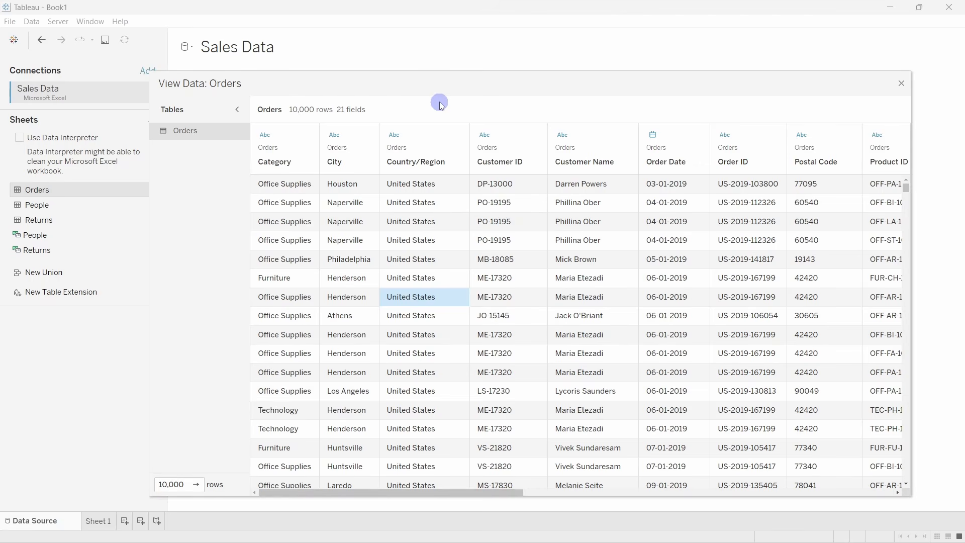
{"action": "left_click", "coordinate": [901, 85]}
Add the Orders table to the data source and join the People table to it inside the Orders logical table.
{"action": "left_click_drag", "start_coordinate": [39, 189], "coordinate": [330, 142]}
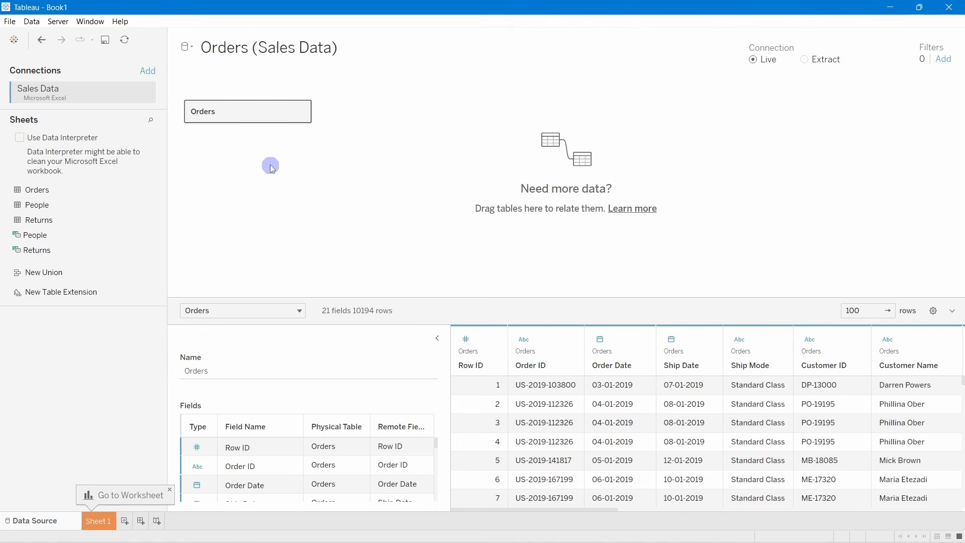
{"action": "double_click", "coordinate": [238, 117]}
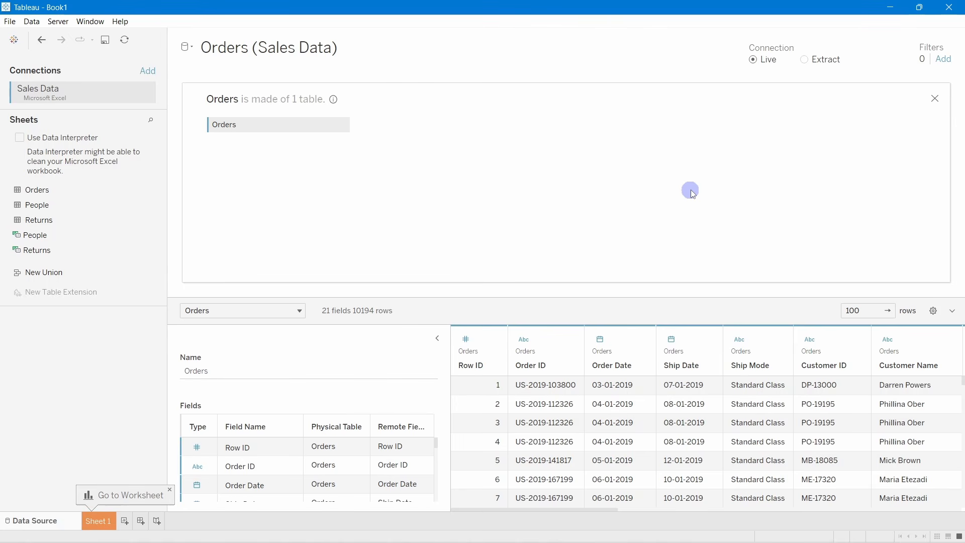
{"action": "left_click_drag", "start_coordinate": [40, 205], "coordinate": [409, 131]}
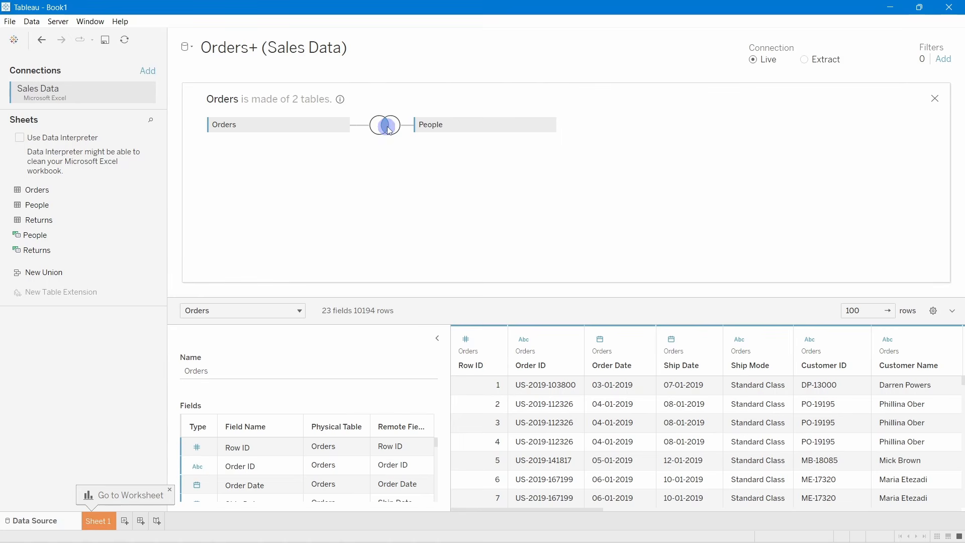
Examine the join type between Orders and People and the Region fields used in its join clause.
{"action": "left_click", "coordinate": [390, 130]}
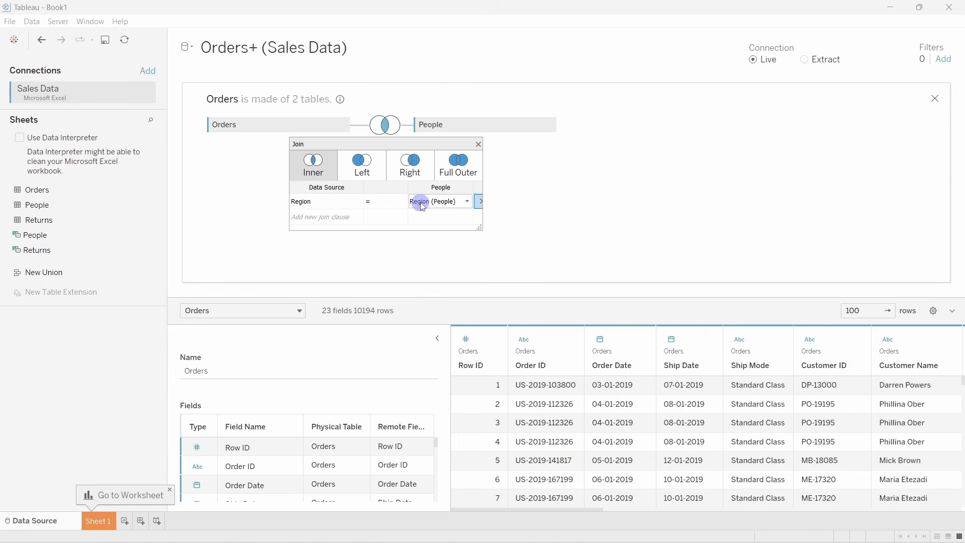
{"action": "left_click", "coordinate": [317, 206]}
{"action": "scroll", "coordinate": [318, 272], "scroll_direction": "down", "scroll_amount": 1}
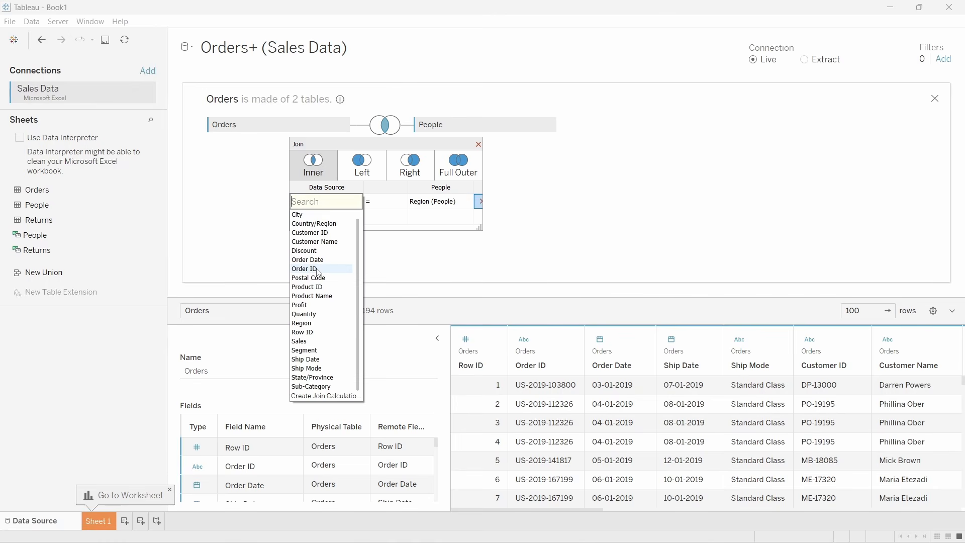
{"action": "scroll", "coordinate": [318, 271], "scroll_direction": "up", "scroll_amount": 1}
{"action": "left_click", "coordinate": [265, 217]}
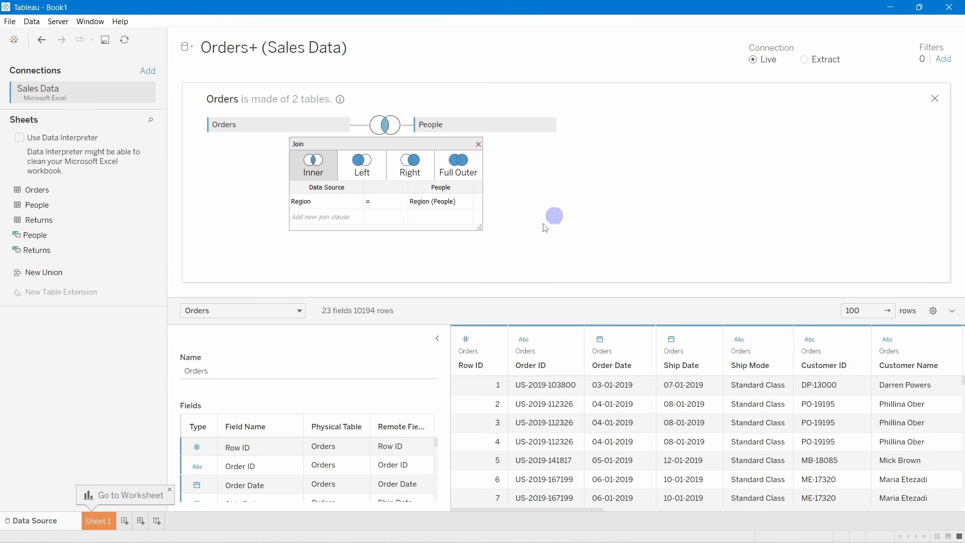
{"action": "left_click", "coordinate": [322, 202]}
{"action": "left_click", "coordinate": [262, 248]}
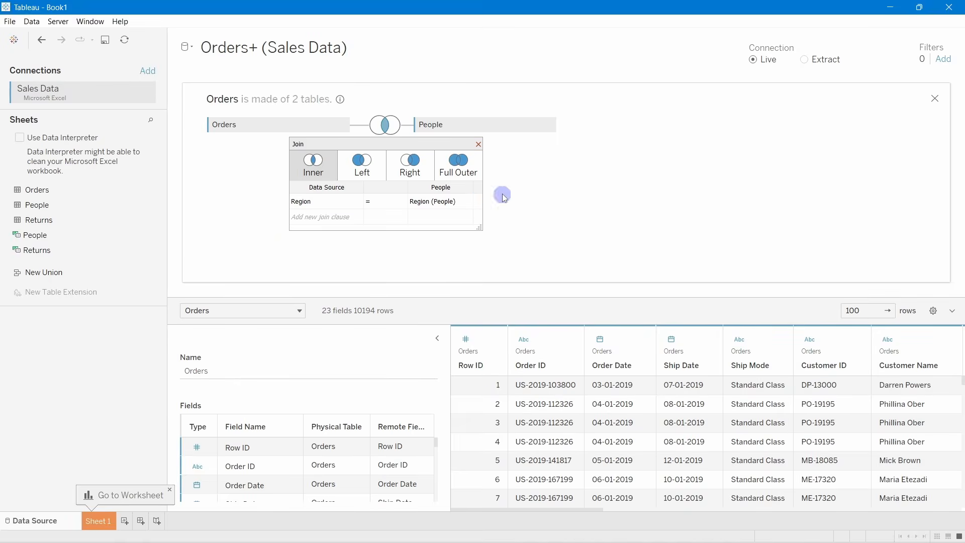
{"action": "left_click", "coordinate": [480, 201]}
{"action": "left_click", "coordinate": [610, 221]}
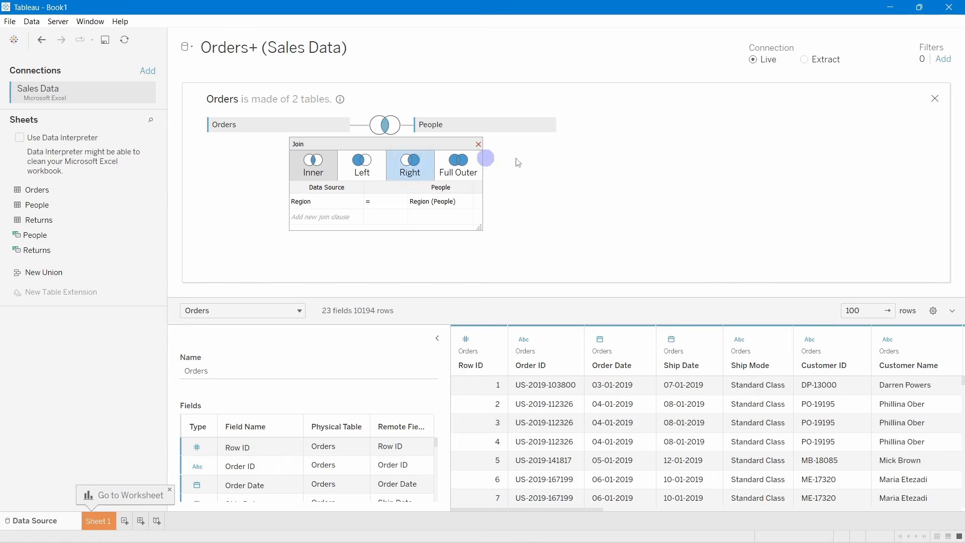
{"action": "left_click", "coordinate": [478, 144]}
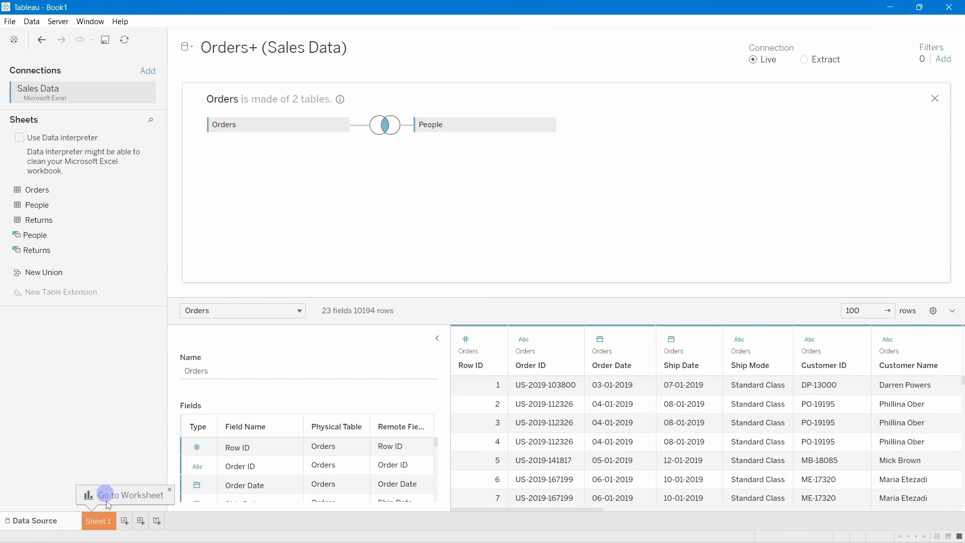
Open the Sheet 1 worksheet, review the finished dashboard in the Superstore Sales Dashboard workbook, and return to Book1.
{"action": "left_click", "coordinate": [109, 525]}
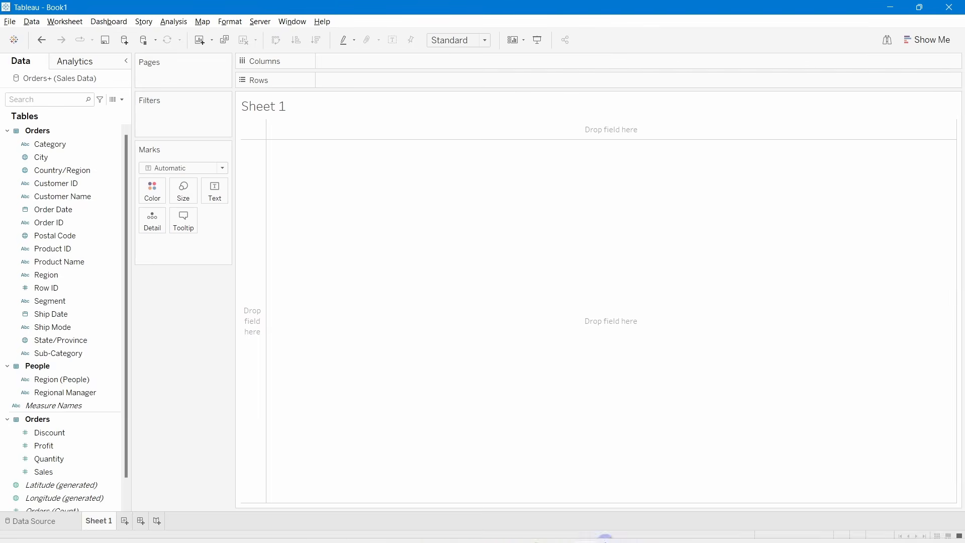
{"action": "mouse_move", "coordinate": [613, 536]}
{"action": "left_click", "coordinate": [550, 469]}
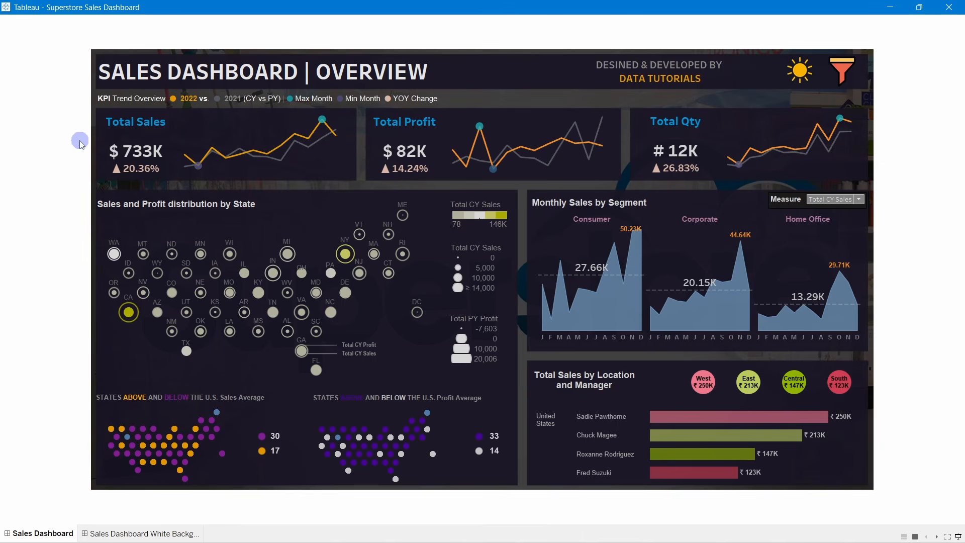
{"action": "mouse_move", "coordinate": [585, 528]}
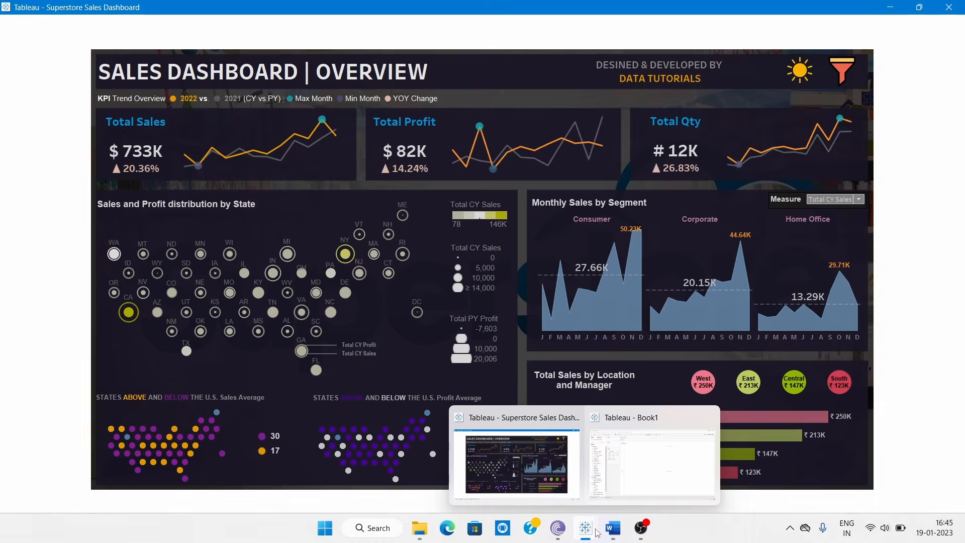
{"action": "left_click", "coordinate": [604, 493]}
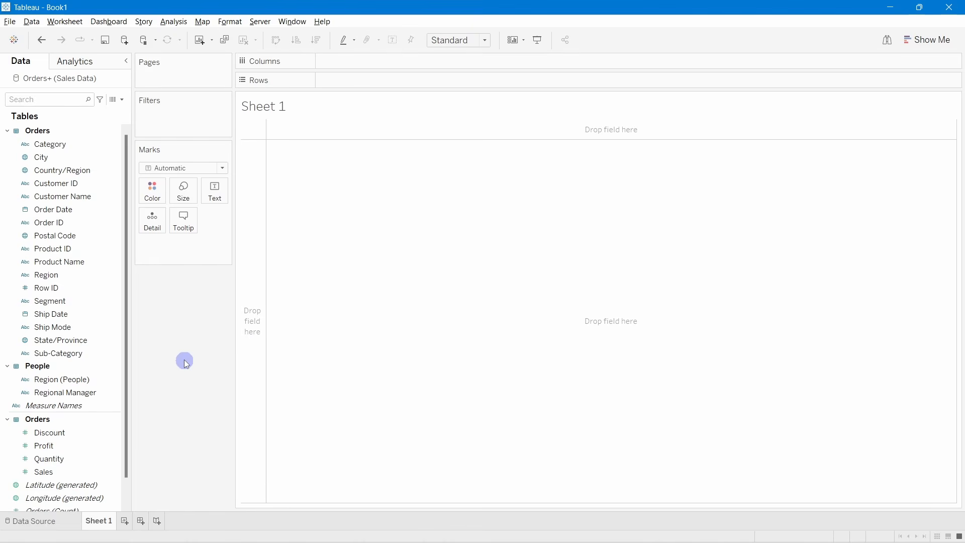
Rename the Sheet 1 worksheet as Sales KPI.
{"action": "double_click", "coordinate": [99, 522]}
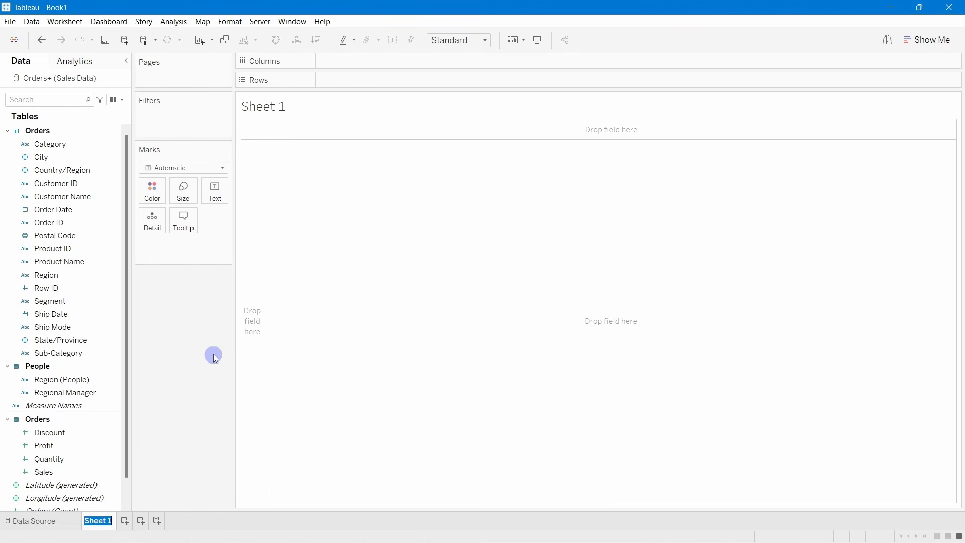
{"action": "type", "text": "Sales KPI"}
{"action": "key", "text": "Return"}
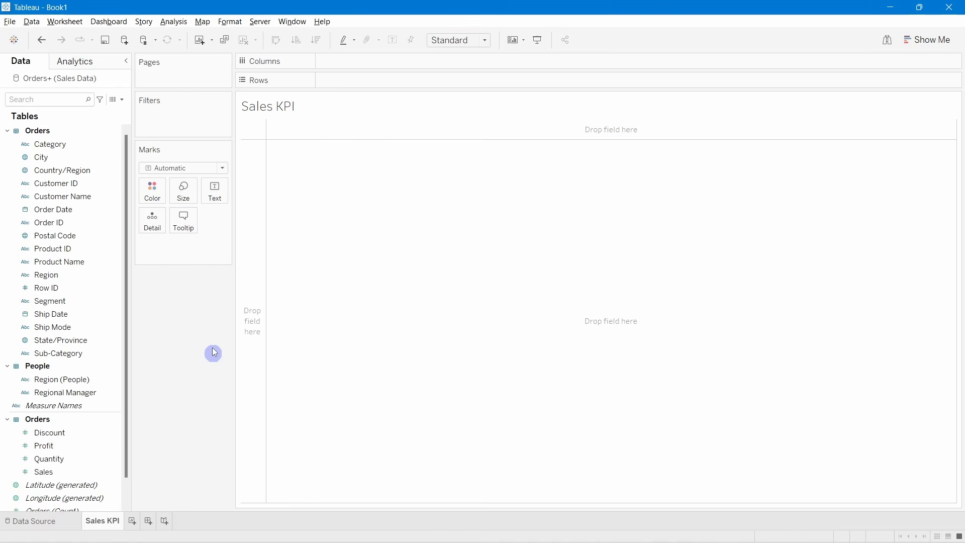
Place the Order Date field on the rows of the Sales KPI sheet to list the order years.
{"action": "scroll", "coordinate": [65, 251], "scroll_direction": "down", "scroll_amount": 2}
{"action": "scroll", "coordinate": [62, 249], "scroll_direction": "up", "scroll_amount": 2}
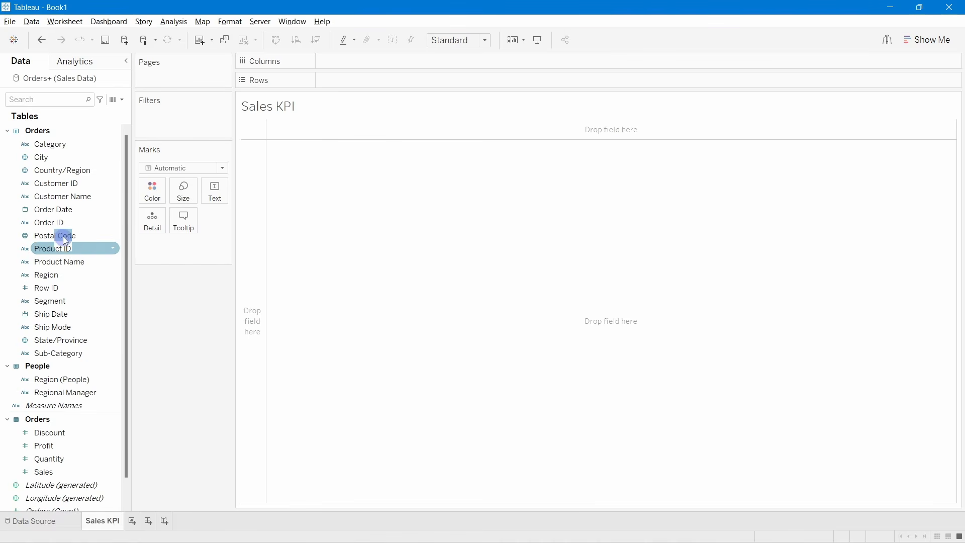
{"action": "left_click_drag", "start_coordinate": [61, 213], "coordinate": [404, 82]}
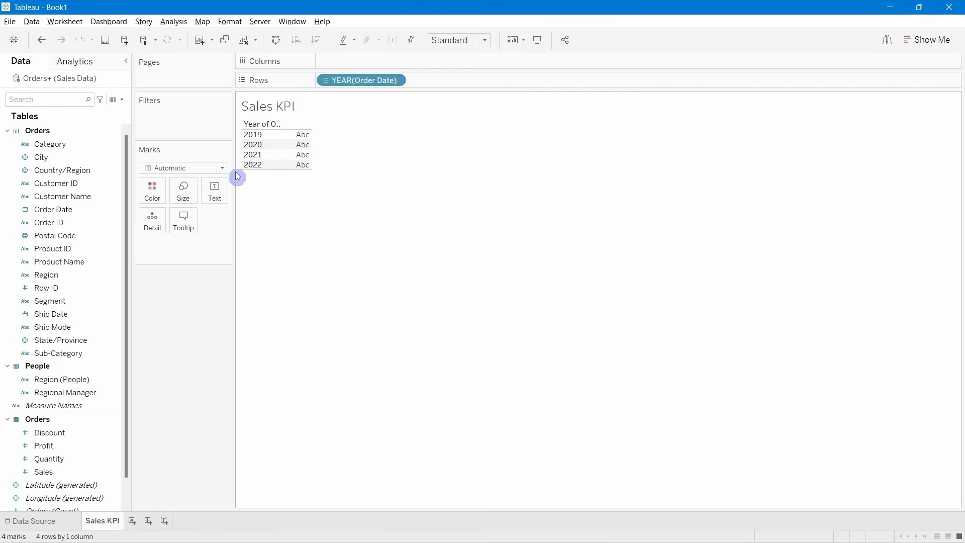
{"action": "left_click", "coordinate": [121, 99]}
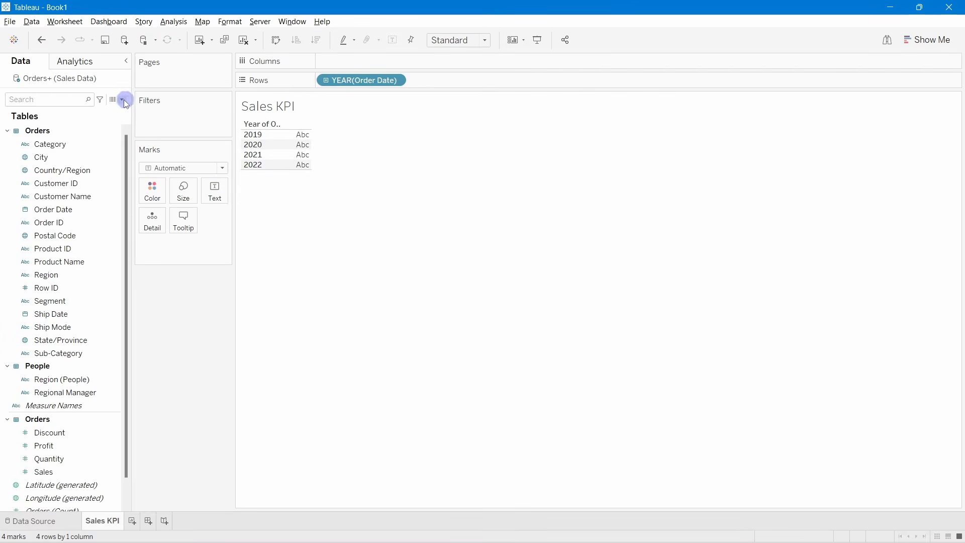
{"action": "left_click", "coordinate": [80, 112]}
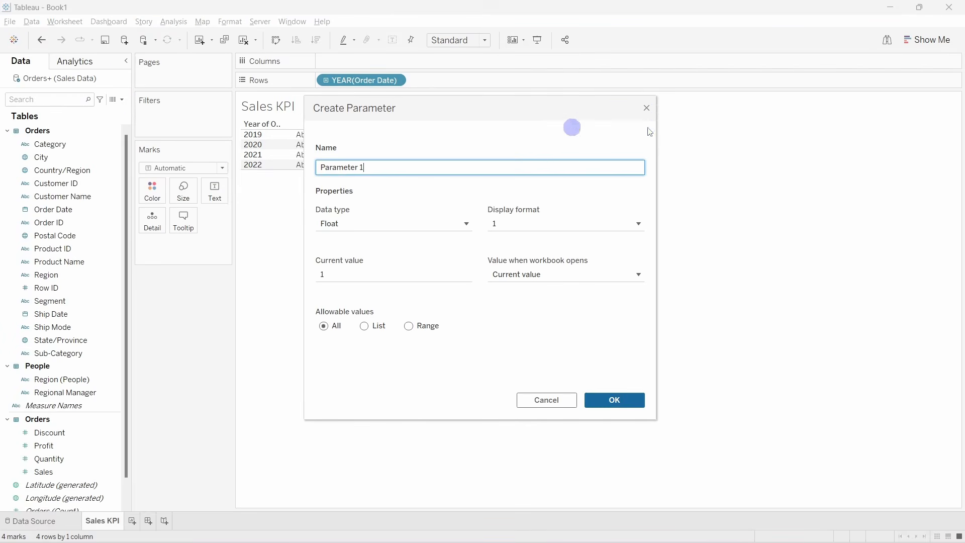
{"action": "left_click", "coordinate": [646, 109]}
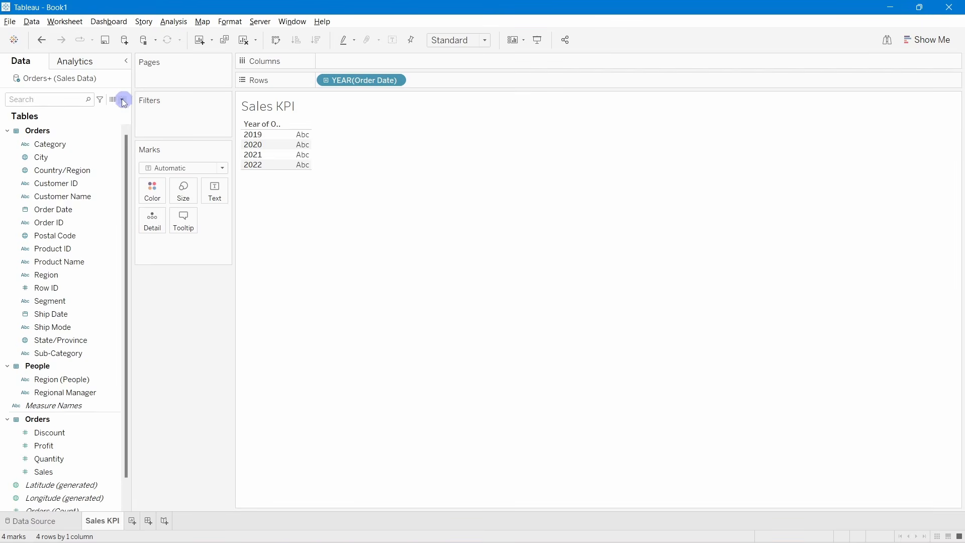
Start a calculated field named Total CY Sales and move its editor clear of the lower part of the sheet.
{"action": "left_click", "coordinate": [122, 100]}
{"action": "left_click", "coordinate": [101, 110]}
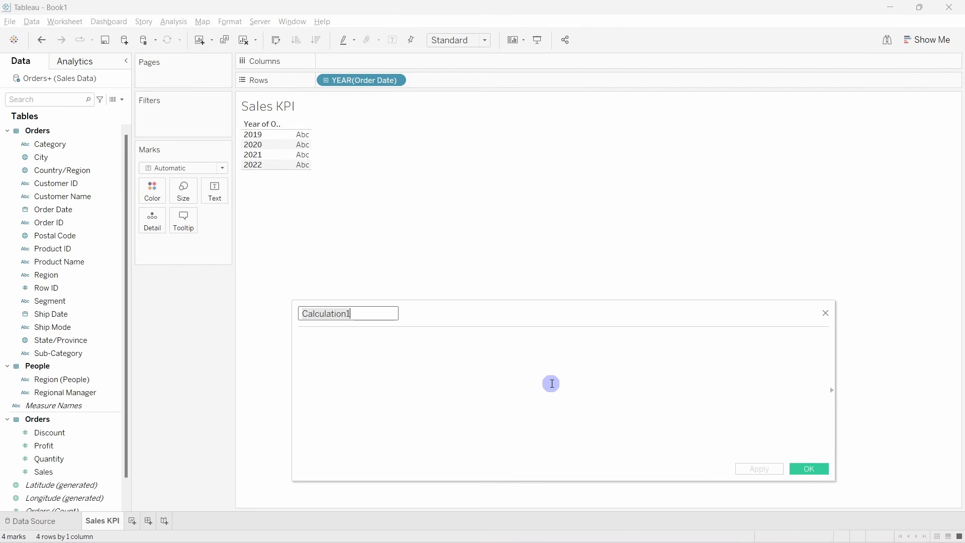
{"action": "type", "text": "Total"}
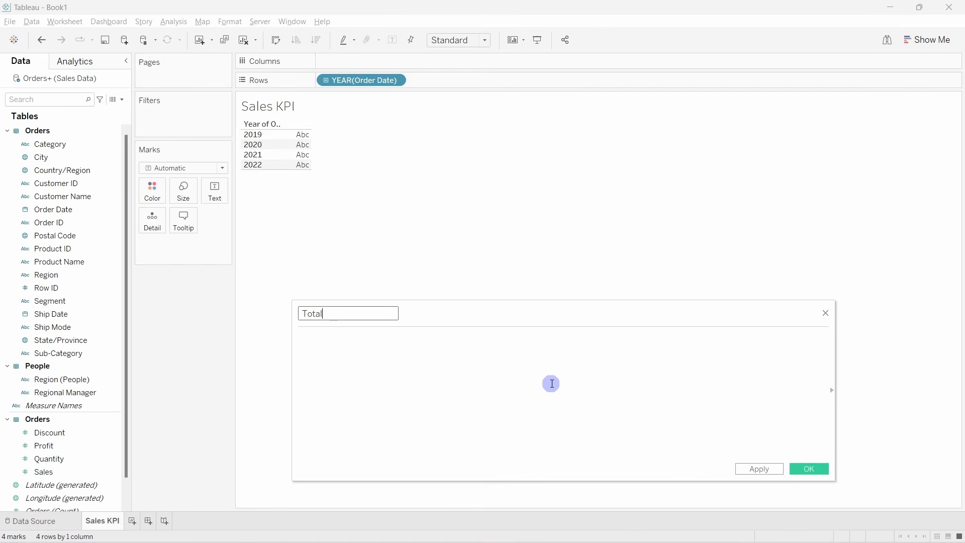
{"action": "type", "text": " CY Sales"}
{"action": "left_click", "coordinate": [551, 383]}
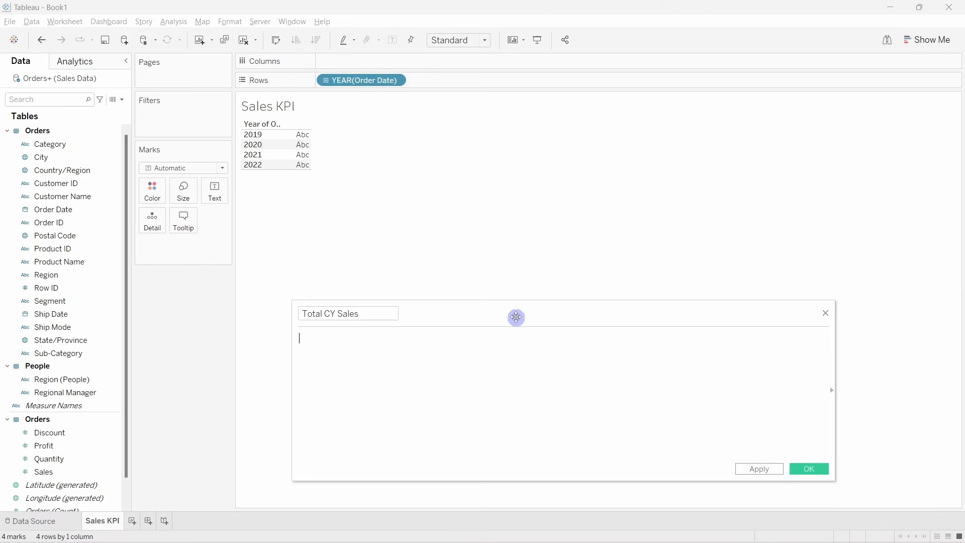
{"action": "left_click_drag", "start_coordinate": [515, 317], "coordinate": [510, 237]}
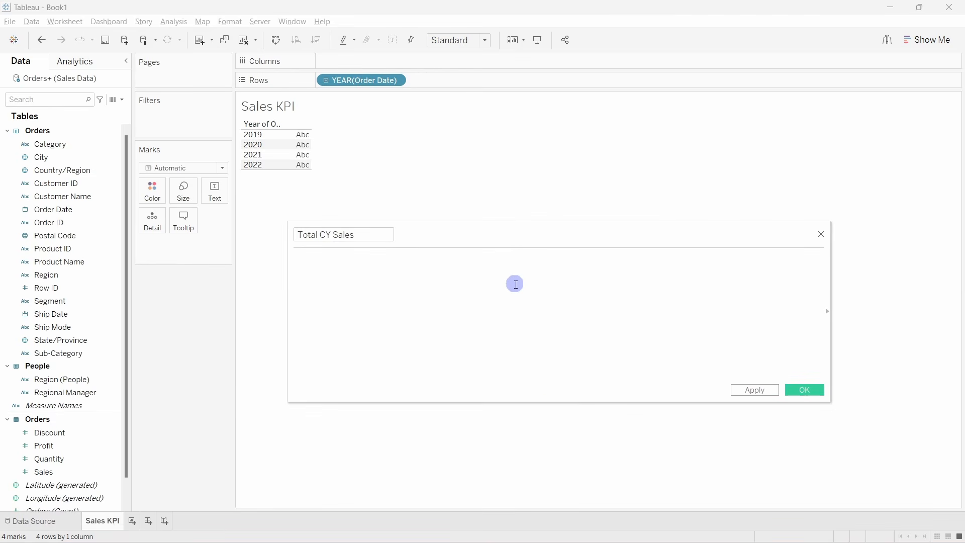
Begin the Total CY Sales formula with the condition IF YEAR([Order Date])={MAX(YEAR([Order Date])).
{"action": "type", "text": "if yea"}
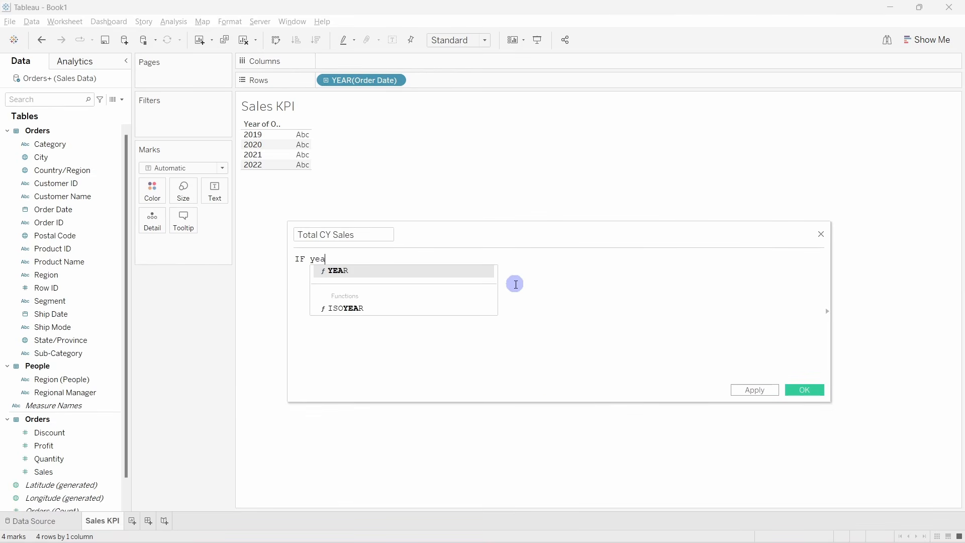
{"action": "key", "text": "Return"}
{"action": "type", "text": "ord"}
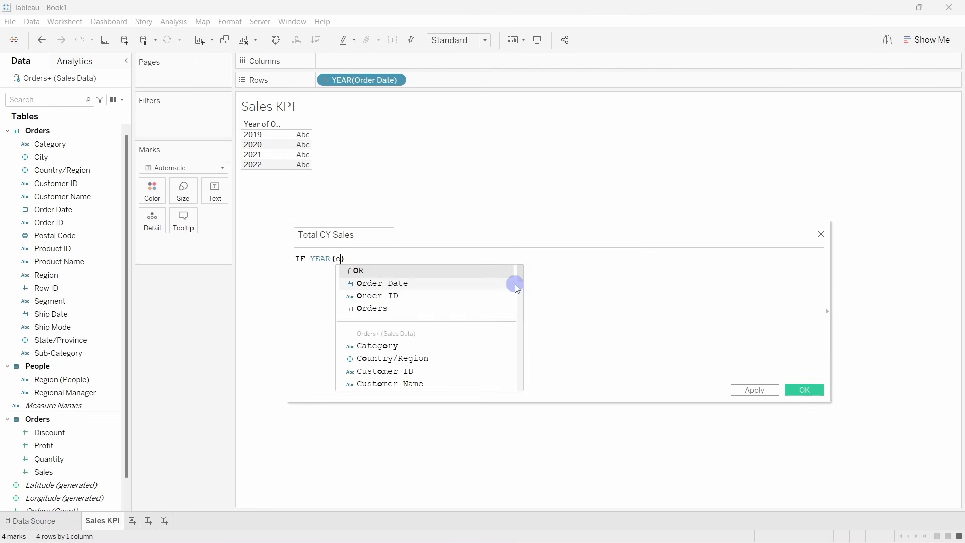
{"action": "key", "text": "Return"}
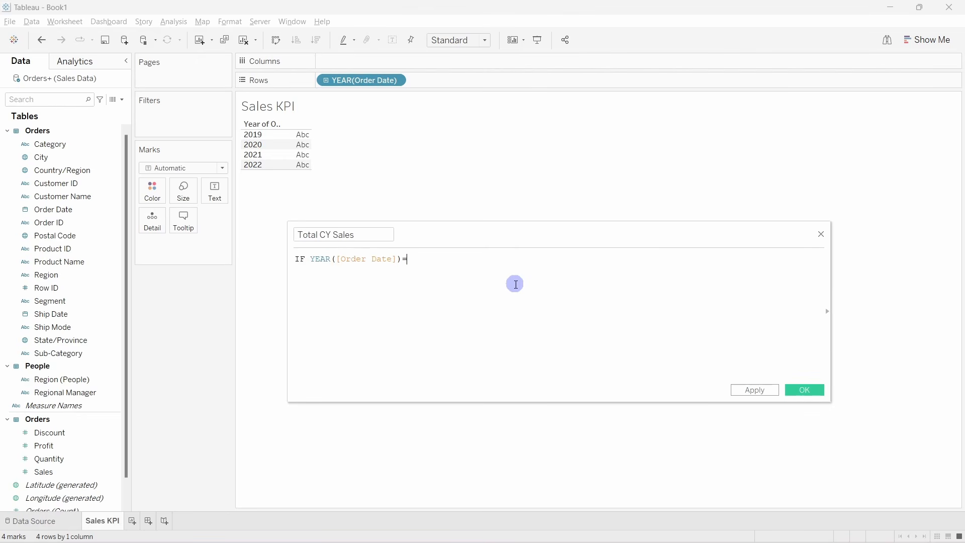
{"action": "type", "text": "={max"}
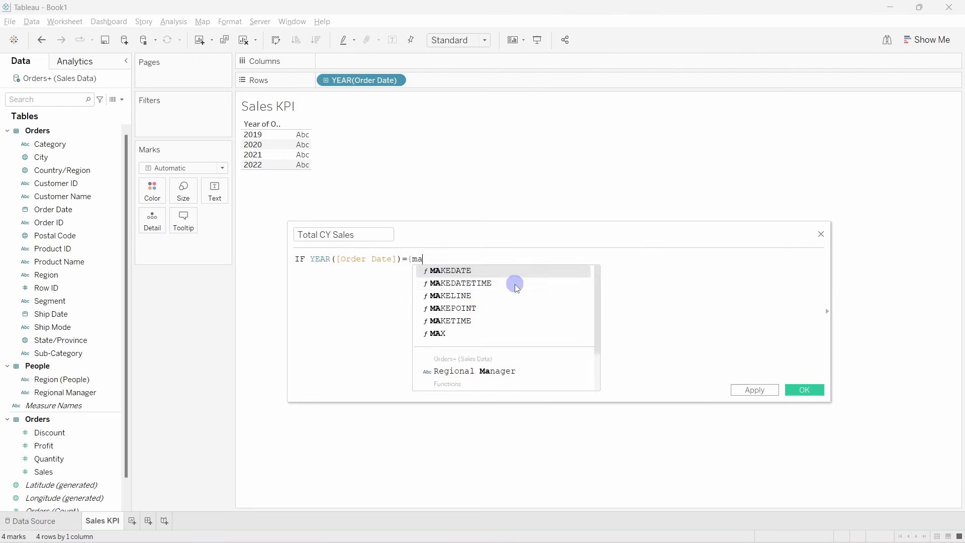
{"action": "key", "text": "Return"}
{"action": "type", "text": "yea"}
{"action": "key", "text": "Return"}
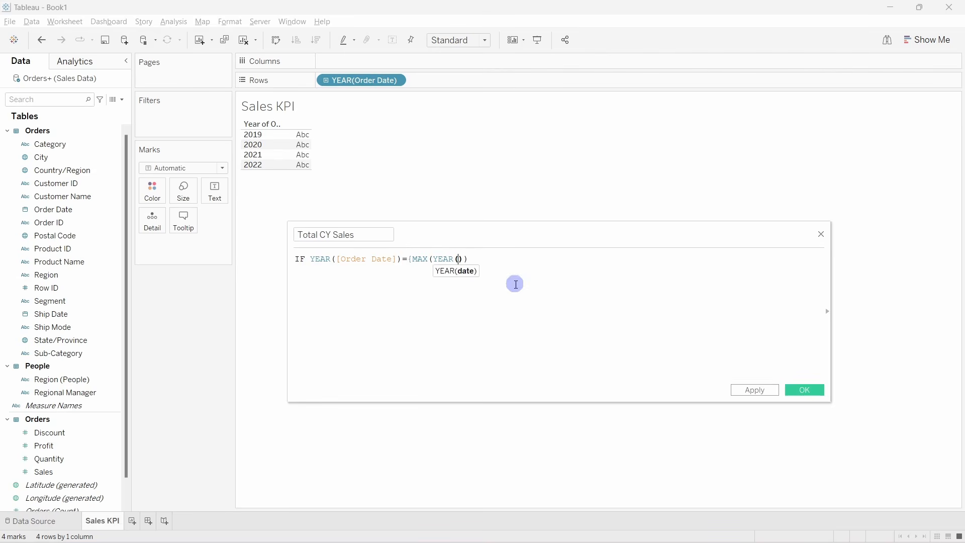
{"action": "type", "text": "or"}
{"action": "key", "text": "Return"}
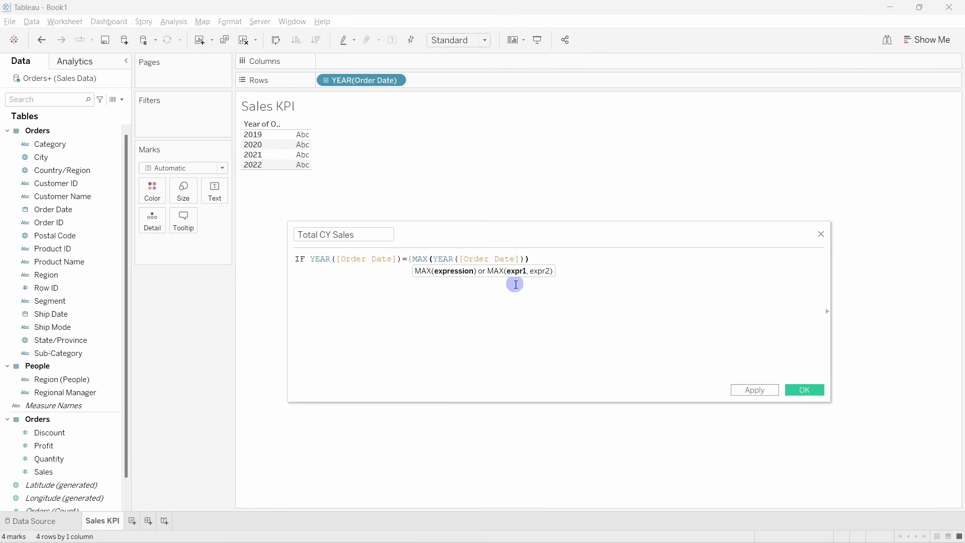
Complete the formula with THEN [Sales] END and close the MAX expression with a curly brace.
{"action": "key", "text": "Right"}
{"action": "type", "text": "THEN"}
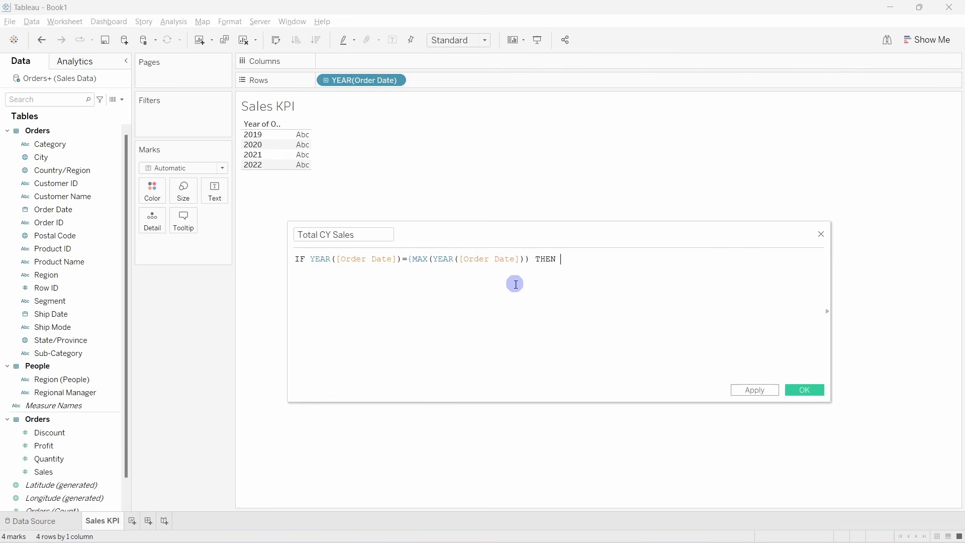
{"action": "type", "text": "sa"}
{"action": "key", "text": "Return"}
{"action": "type", "text": "END"}
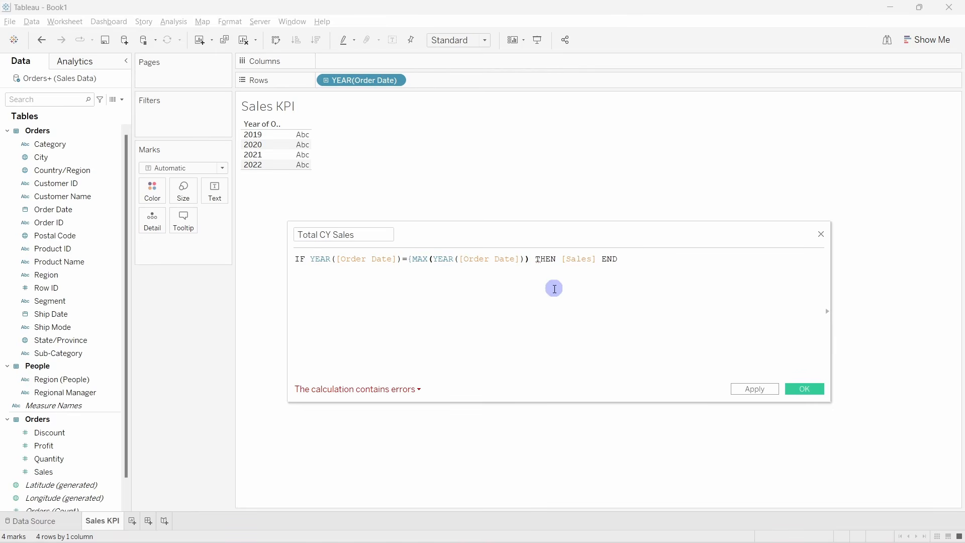
{"action": "type", "text": ")"}
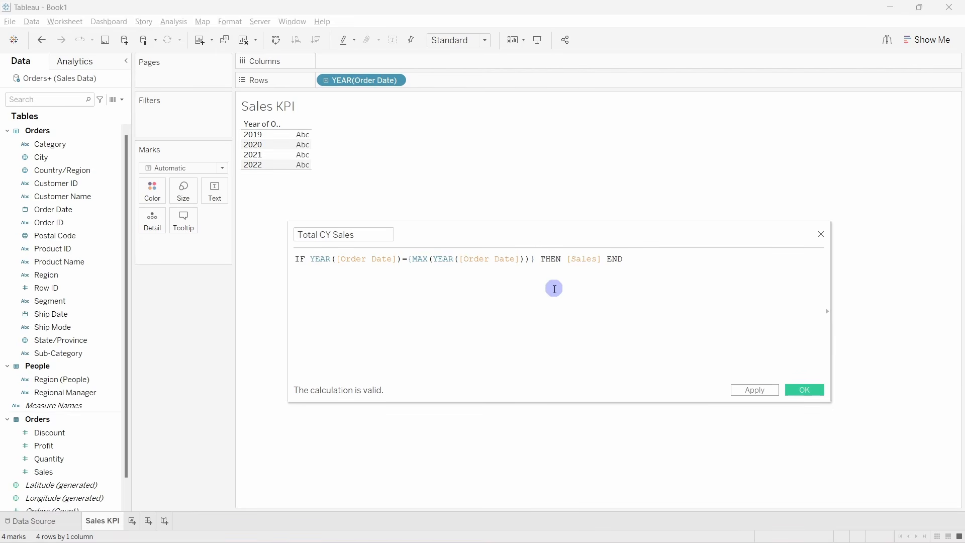
Examine the parts of the Total CY Sales formula: the order year, the maximum year expression and the returned Sales field.
{"action": "scroll", "coordinate": [365, 285], "scroll_direction": "up", "scroll_amount": 2}
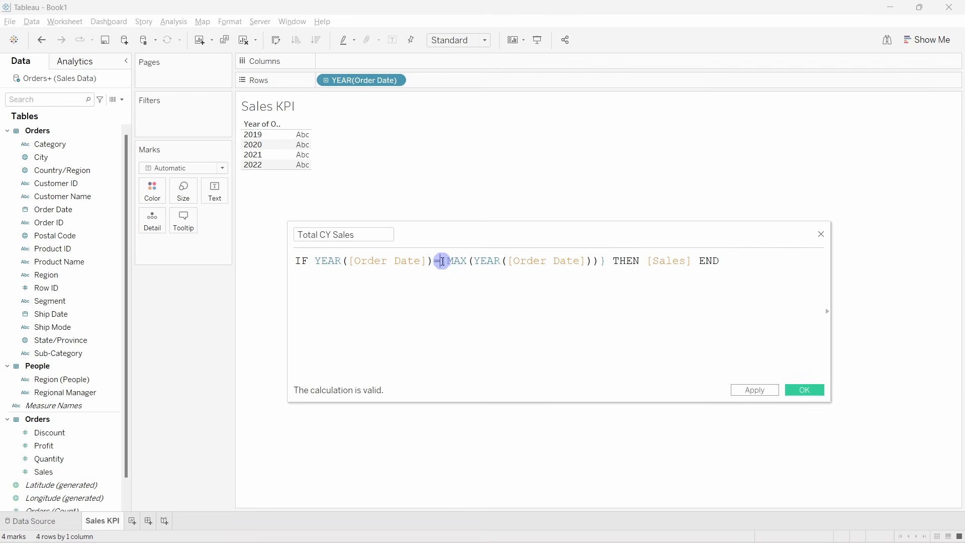
{"action": "mouse_move", "coordinate": [442, 260]}
{"action": "left_mouse_down"}
{"action": "mouse_move", "coordinate": [605, 258]}
{"action": "mouse_move", "coordinate": [604, 274]}
{"action": "mouse_move", "coordinate": [449, 276]}
{"action": "mouse_move", "coordinate": [449, 267]}
{"action": "left_mouse_up"}
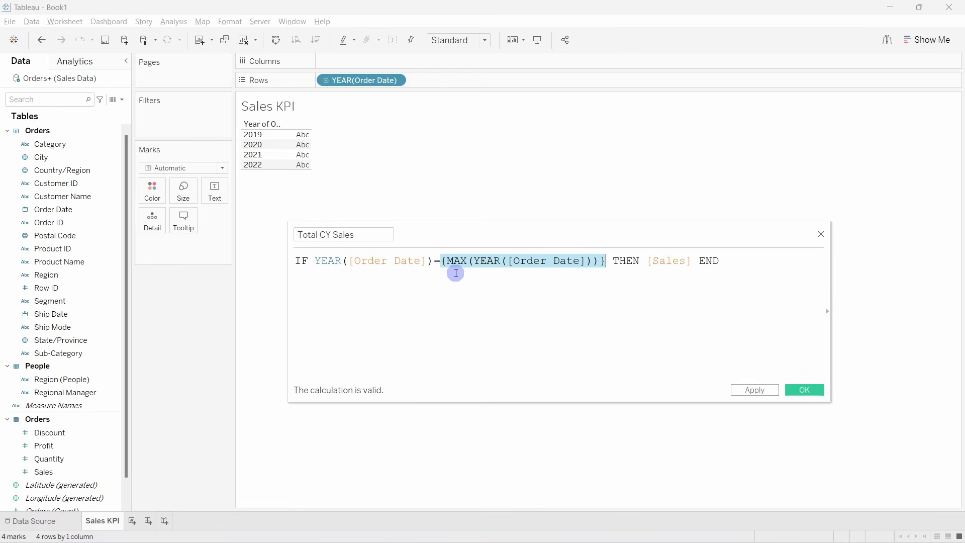
{"action": "left_click", "coordinate": [460, 293]}
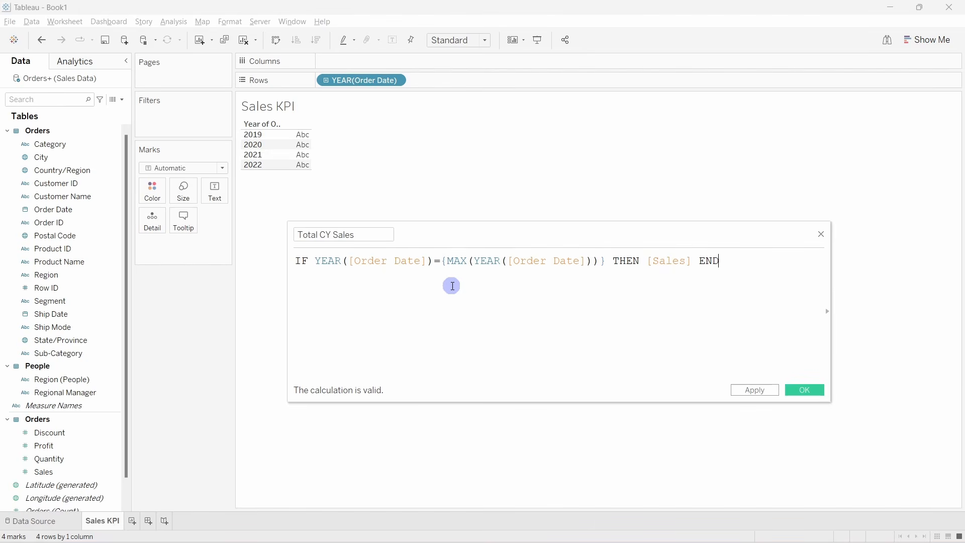
{"action": "left_click_drag", "start_coordinate": [441, 261], "coordinate": [610, 262]}
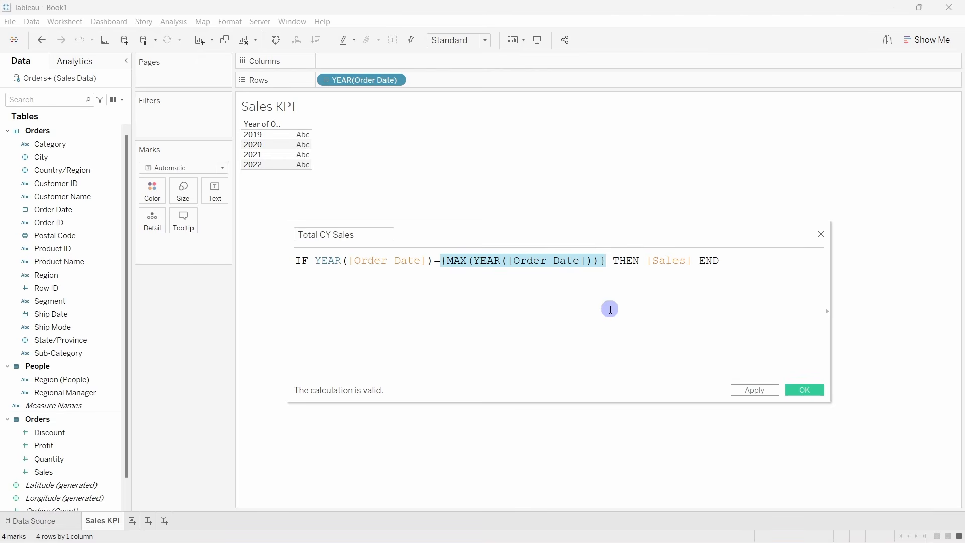
{"action": "left_click", "coordinate": [525, 261]}
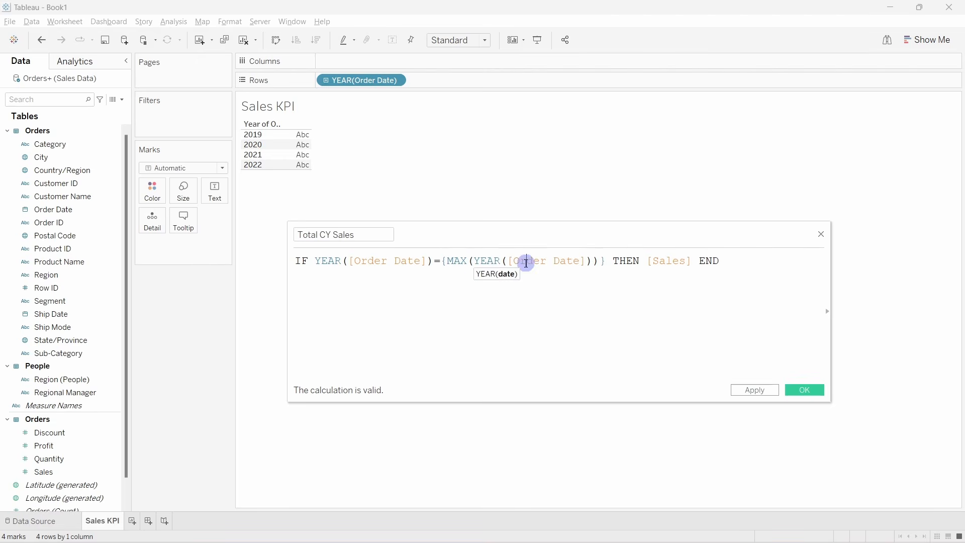
{"action": "left_click_drag", "start_coordinate": [513, 261], "coordinate": [438, 259]}
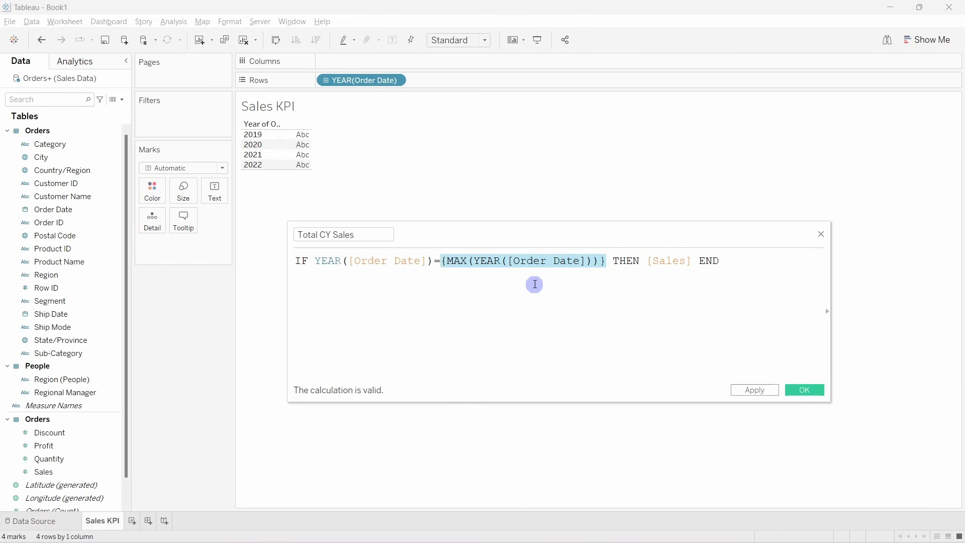
{"action": "left_click", "coordinate": [578, 310]}
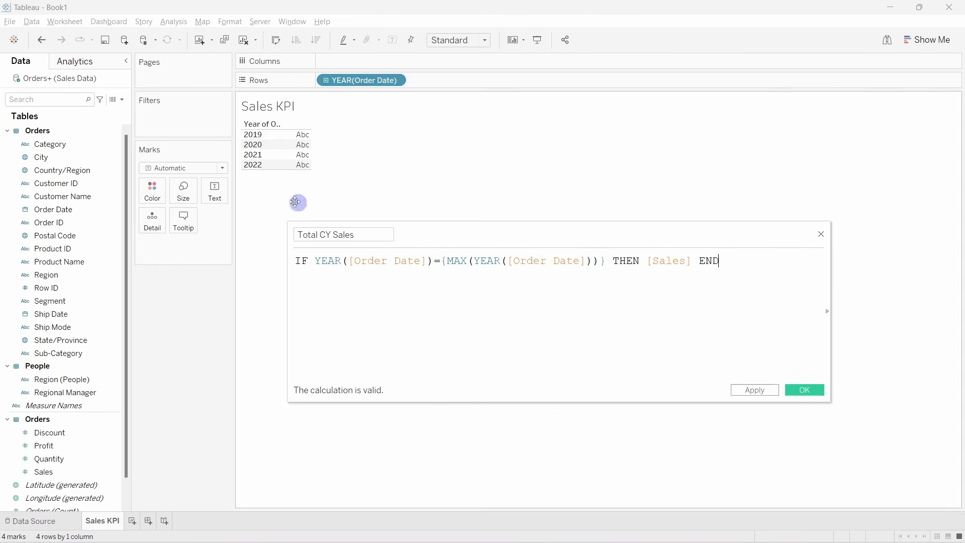
{"action": "left_click", "coordinate": [495, 260]}
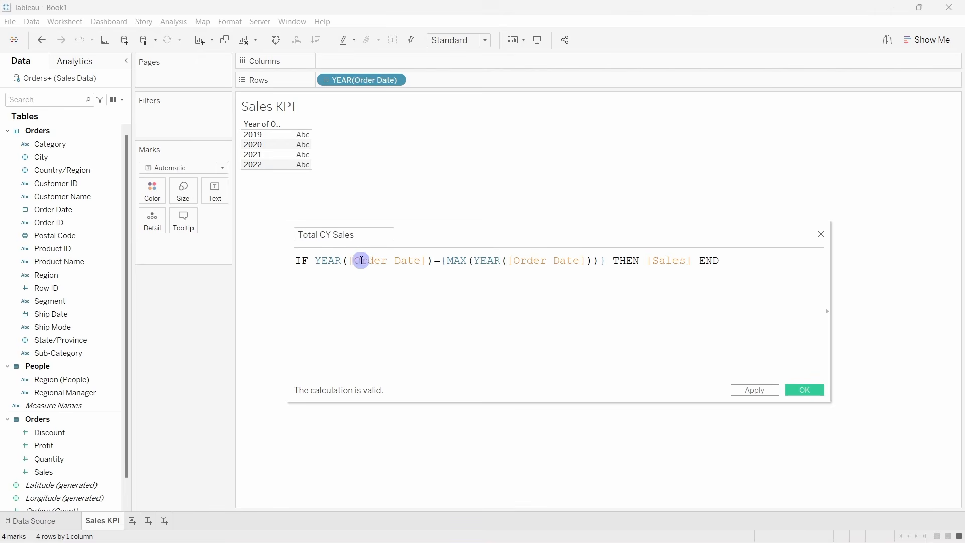
{"action": "left_click_drag", "start_coordinate": [360, 260], "coordinate": [611, 254]}
{"action": "left_click", "coordinate": [446, 278]}
{"action": "left_click", "coordinate": [465, 315]}
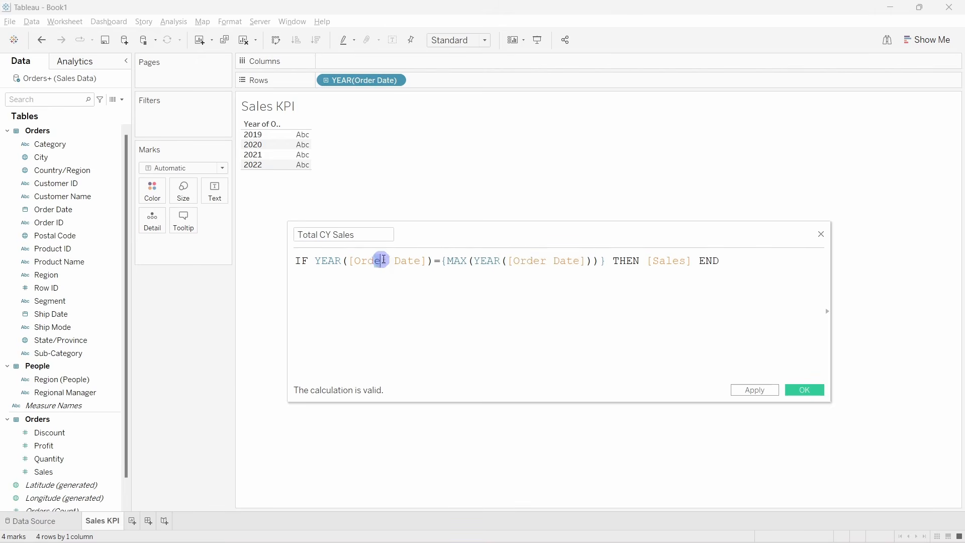
{"action": "left_click_drag", "start_coordinate": [378, 259], "coordinate": [407, 257]}
{"action": "left_click", "coordinate": [492, 333]}
{"action": "left_click_drag", "start_coordinate": [655, 261], "coordinate": [684, 261]}
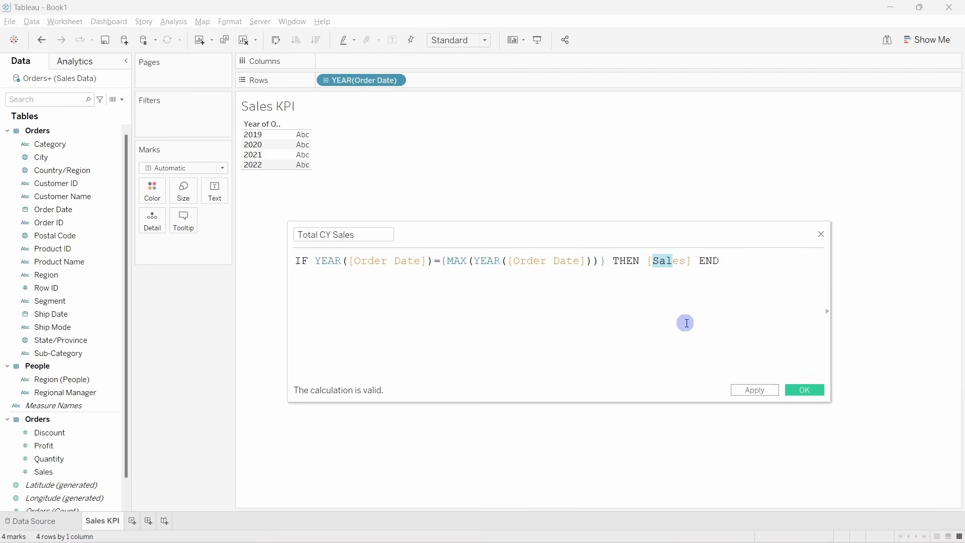
{"action": "left_click", "coordinate": [685, 323]}
Save the Total CY Sales calculation and show its values beside the order years in the sheet.
{"action": "left_click", "coordinate": [815, 393]}
{"action": "left_click_drag", "start_coordinate": [73, 486], "coordinate": [348, 303]}
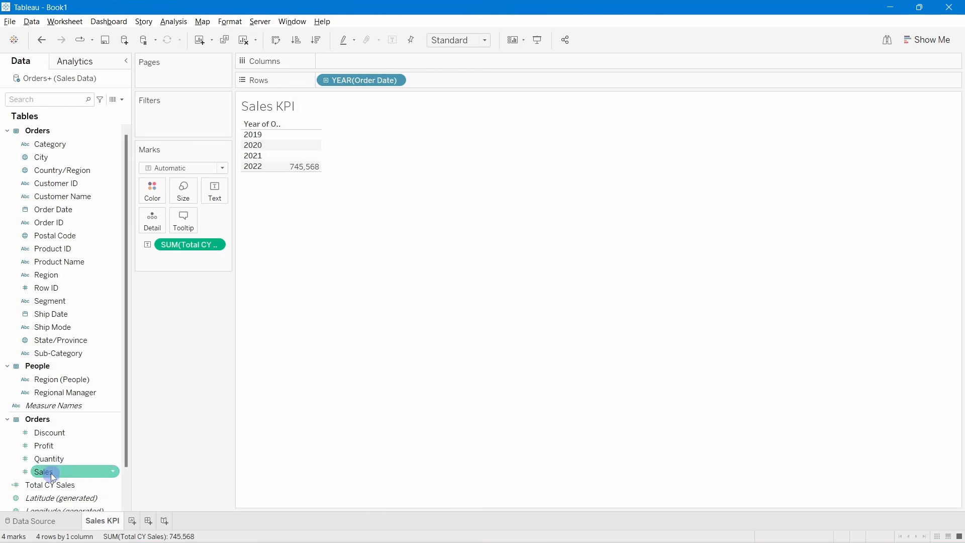
Create a calculated field named Total PY Sales and begin its formula with IF.
{"action": "scroll", "coordinate": [83, 379], "scroll_direction": "down", "scroll_amount": 1}
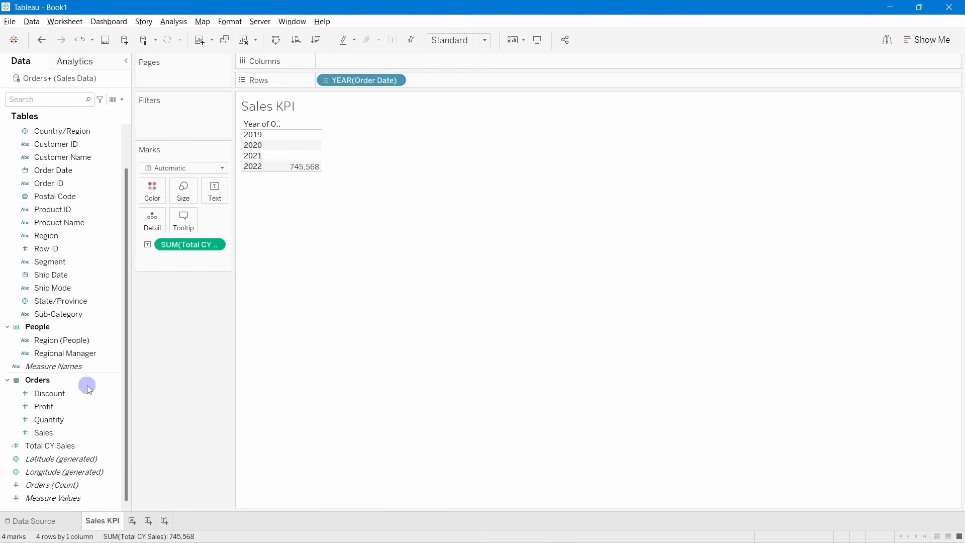
{"action": "scroll", "coordinate": [89, 400], "scroll_direction": "up", "scroll_amount": 1}
{"action": "scroll", "coordinate": [81, 392], "scroll_direction": "down", "scroll_amount": 1}
{"action": "left_click", "coordinate": [123, 100]}
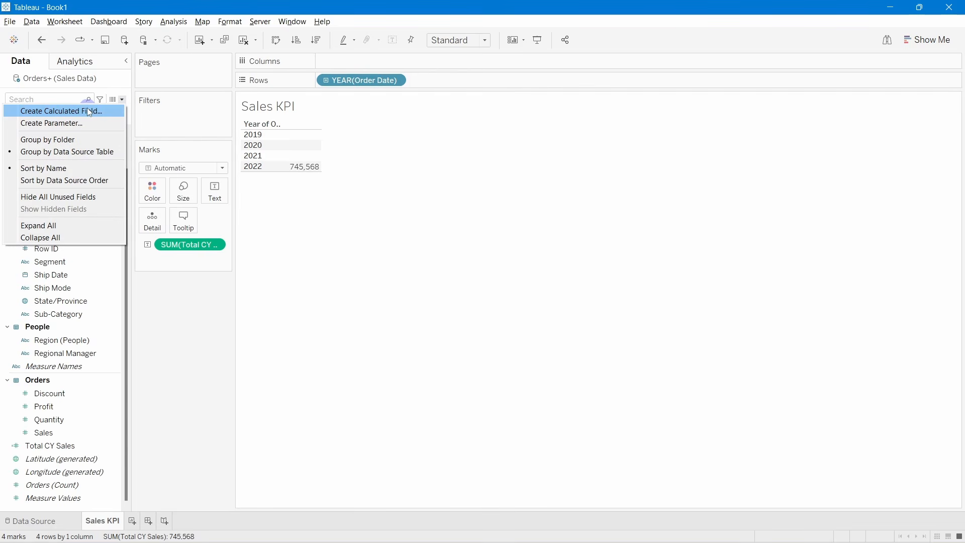
{"action": "left_click", "coordinate": [90, 111]}
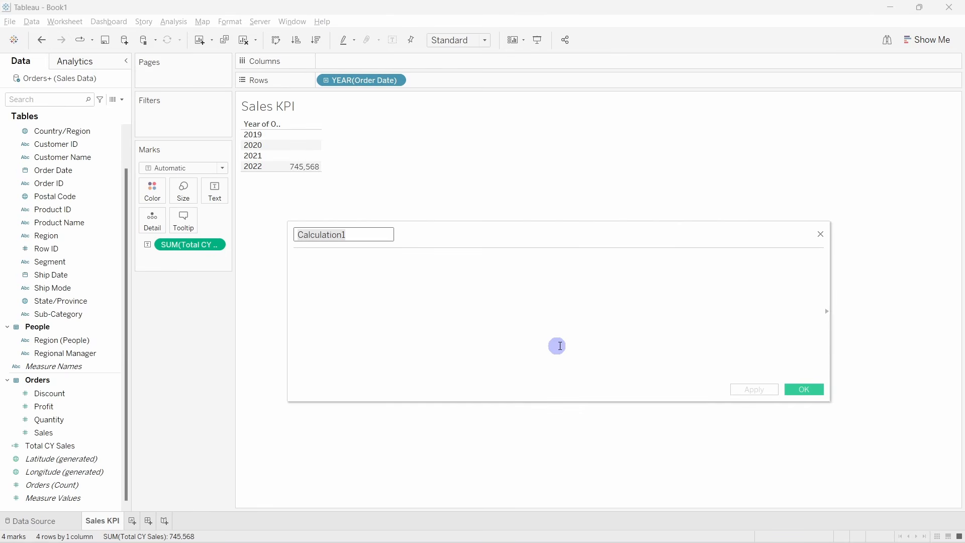
{"action": "type", "text": "Total PY Sale"}
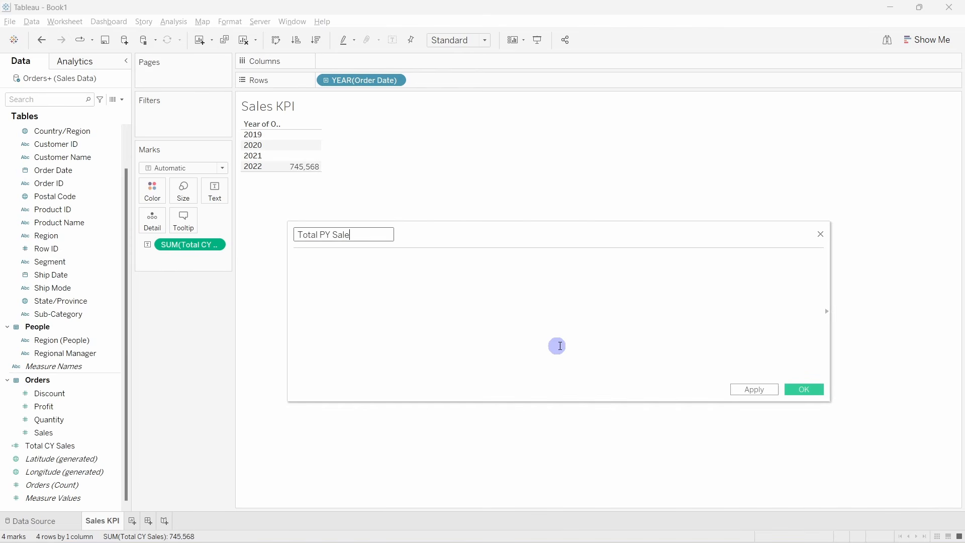
{"action": "type", "text": "s"}
{"action": "key", "text": "Tab"}
{"action": "type", "text": "IF "}
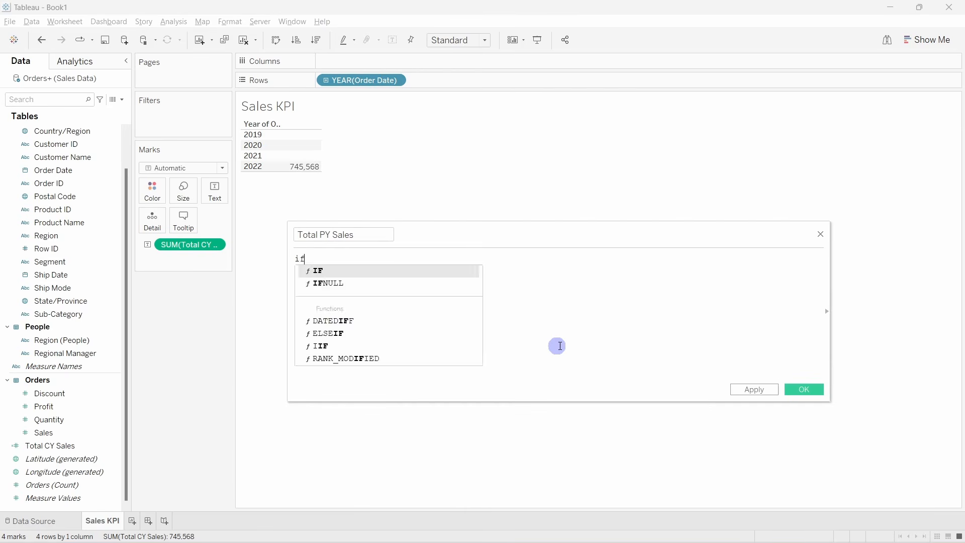
{"action": "type", "text": "DATE"}
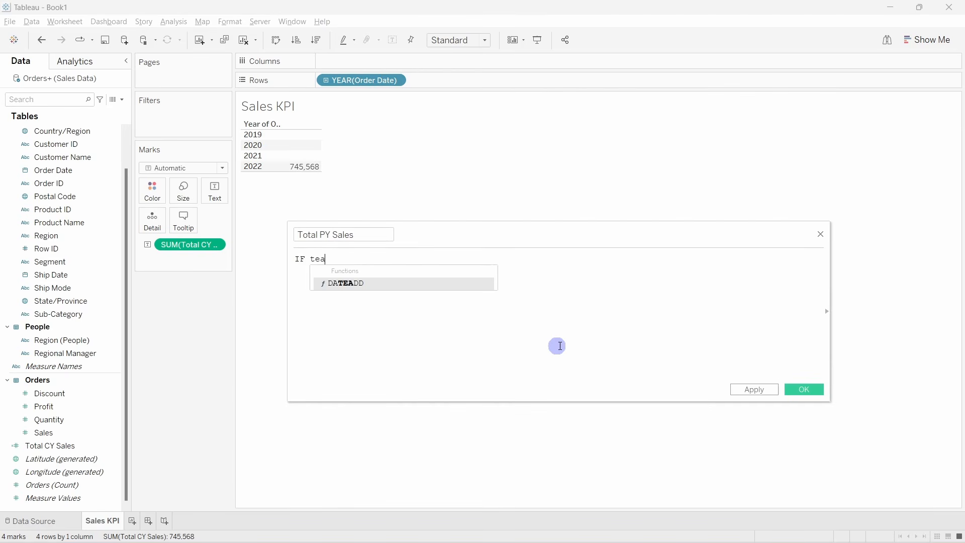
{"action": "key", "text": "Return"}
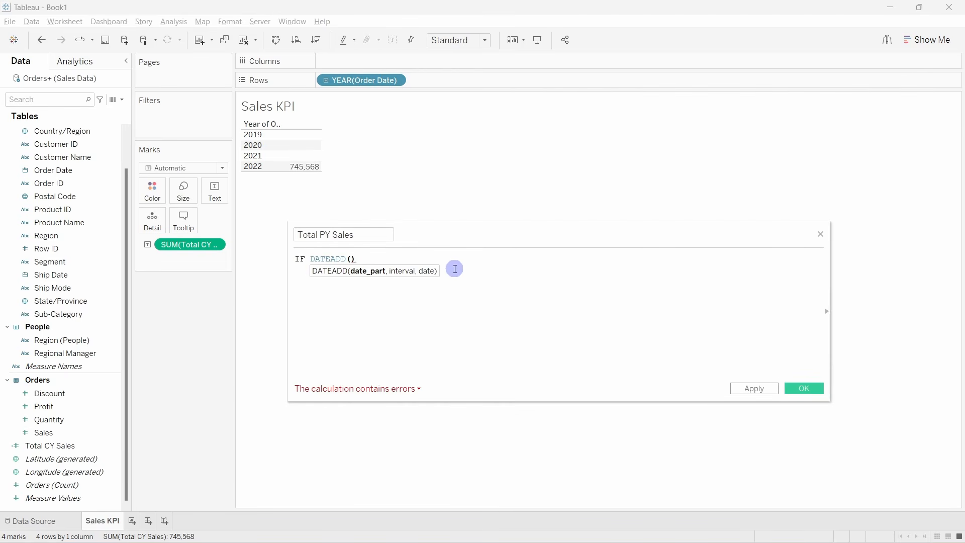
{"action": "left_click_drag", "start_coordinate": [361, 260], "coordinate": [317, 265]}
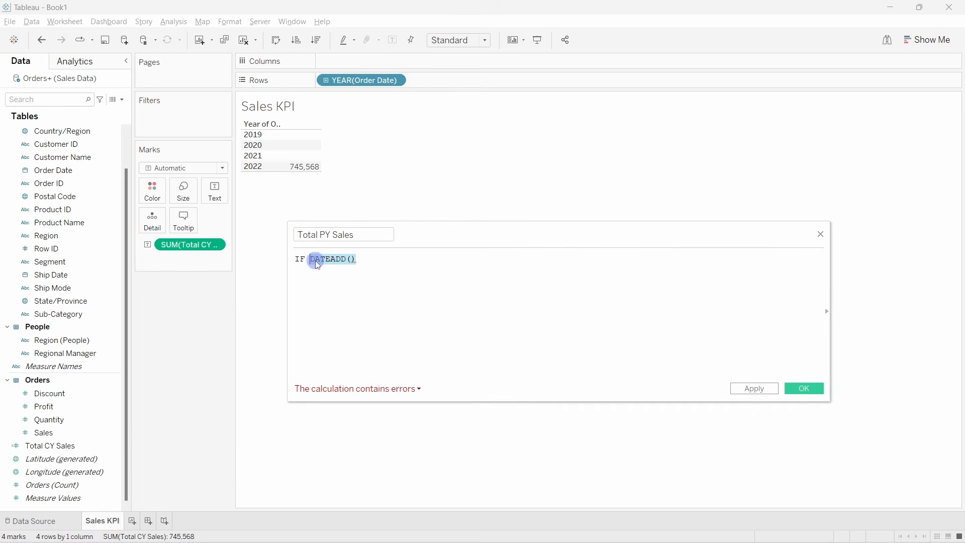
Extend the Total PY Sales formula with the condition YEAR([Order Date])={MAX(YEAR([Order Date]))}.
{"action": "type", "text": "year"}
{"action": "key", "text": "Return"}
{"action": "type", "text": "ord"}
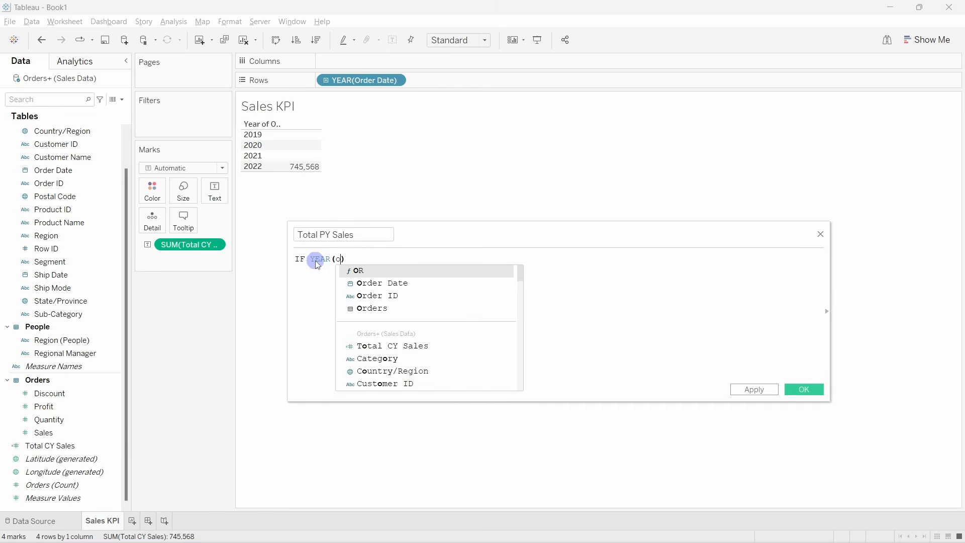
{"action": "key", "text": "Return"}
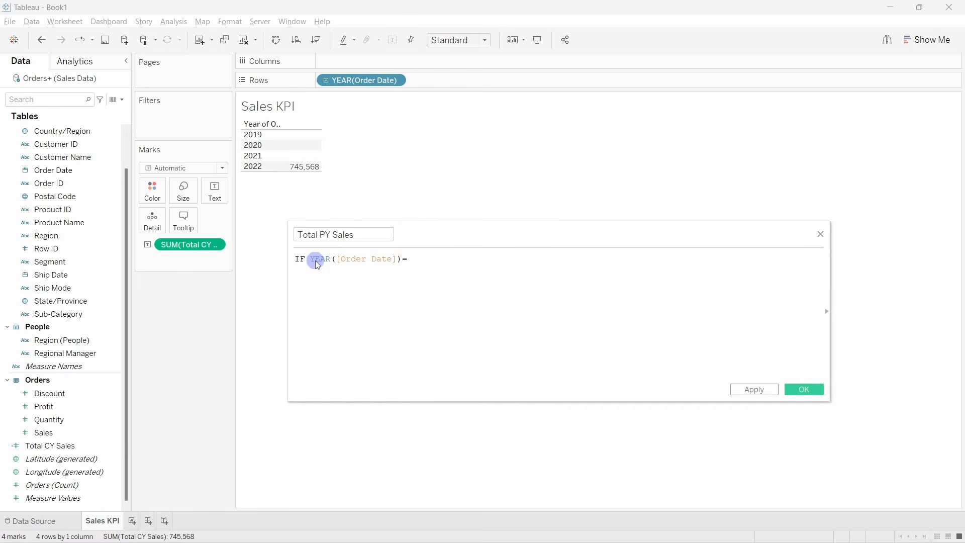
{"action": "type", "text": "={}max"}
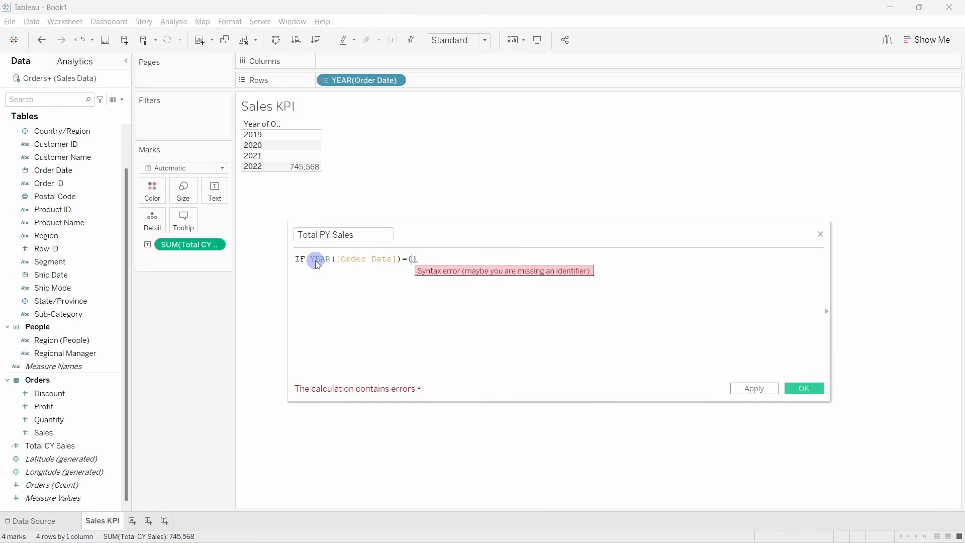
{"action": "key", "text": "Return"}
{"action": "type", "text": "yea)"}
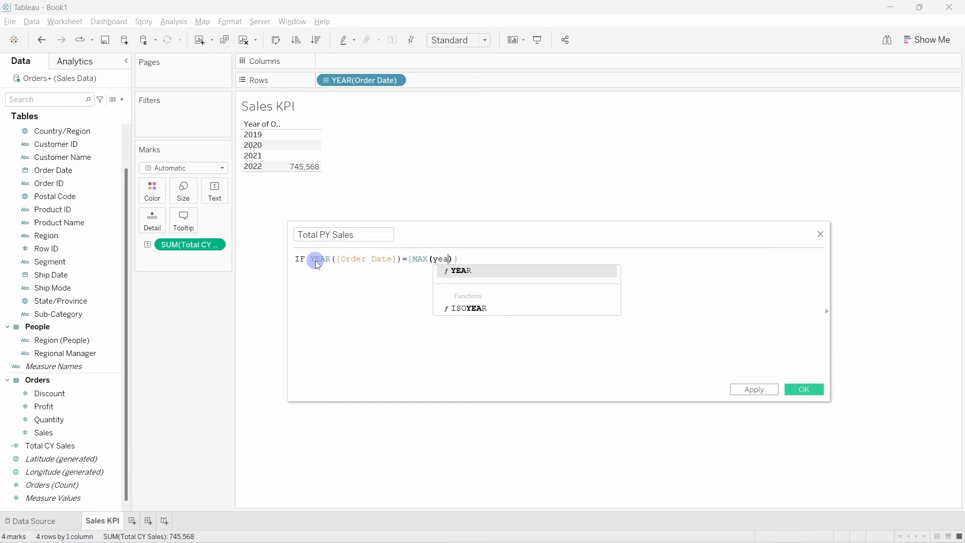
{"action": "key", "text": "Return"}
{"action": "type", "text": "orde)"}
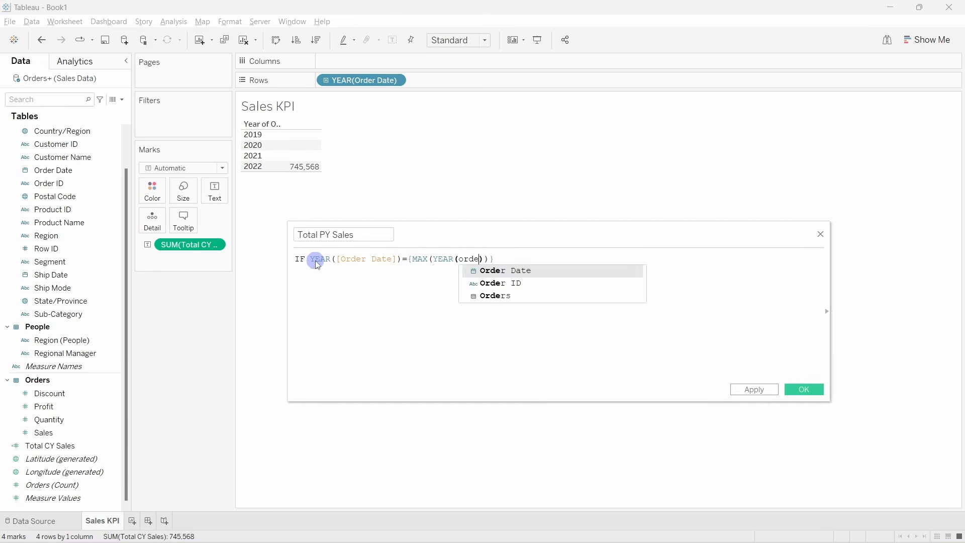
{"action": "key", "text": "Return"}
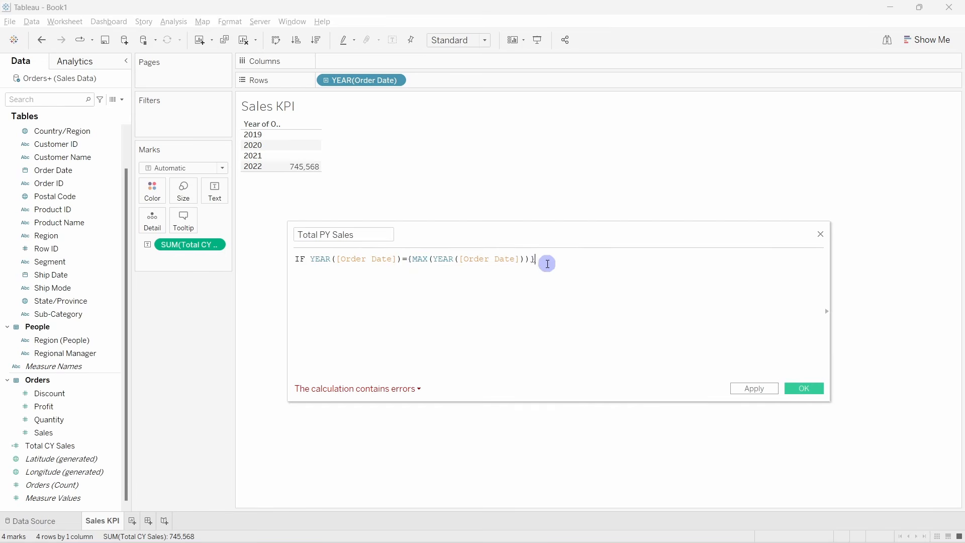
Subtract 1 from the maximum year expression in the formula so it targets the previous year.
{"action": "left_click_drag", "start_coordinate": [544, 260], "coordinate": [408, 259]}
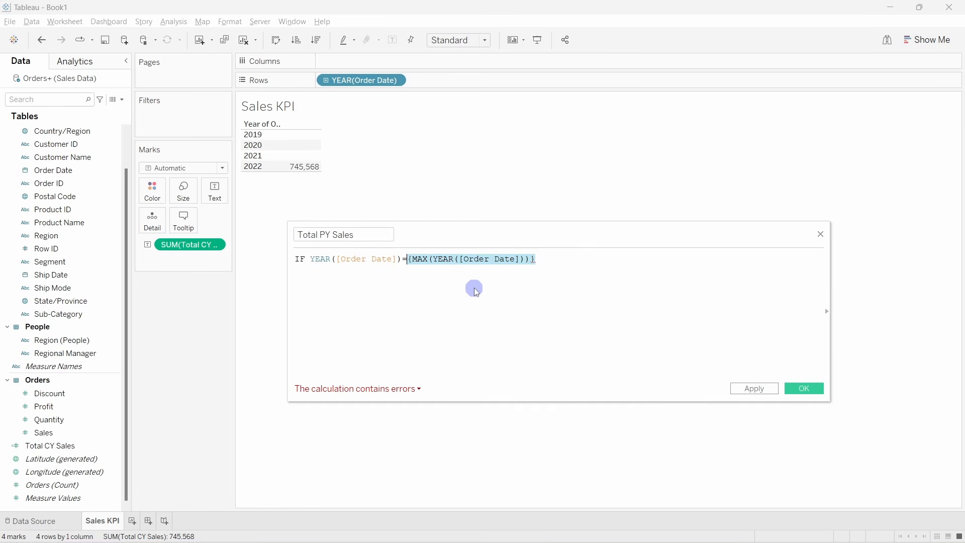
{"action": "scroll", "coordinate": [474, 288], "scroll_direction": "up", "scroll_amount": 2}
{"action": "mouse_move", "coordinate": [307, 157]}
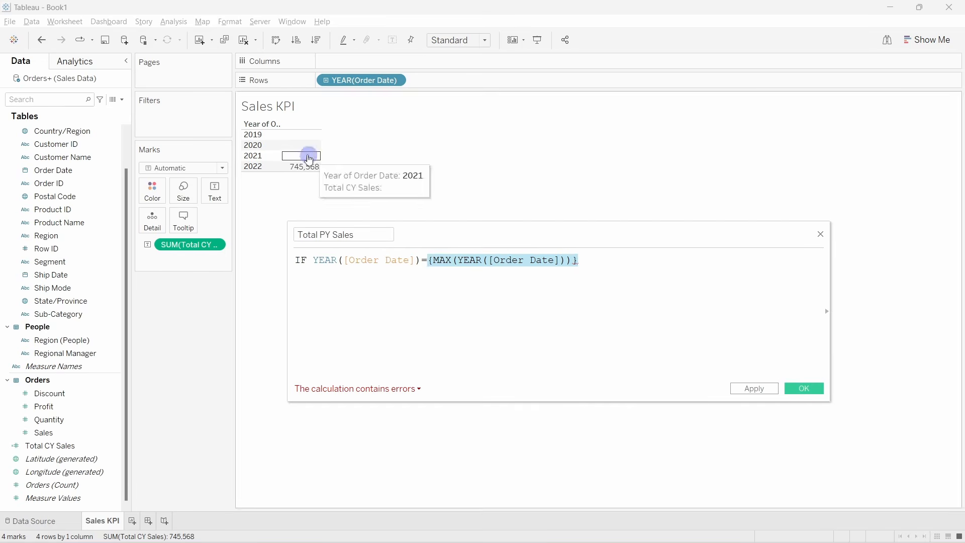
{"action": "left_click", "coordinate": [621, 261]}
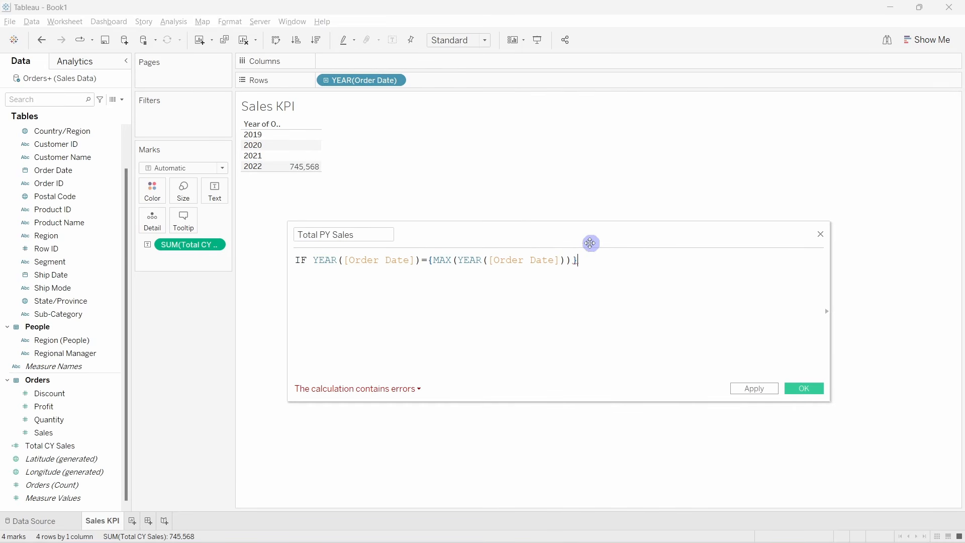
{"action": "type", "text": "-1"}
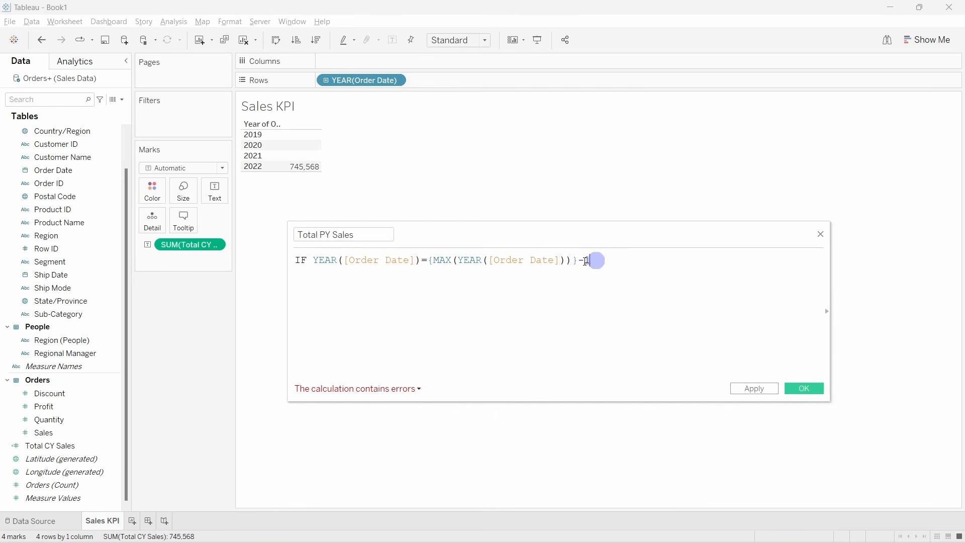
Complete the formula with THEN [Sales] END and save the Total PY Sales calculation.
{"action": "left_click", "coordinate": [576, 261]}
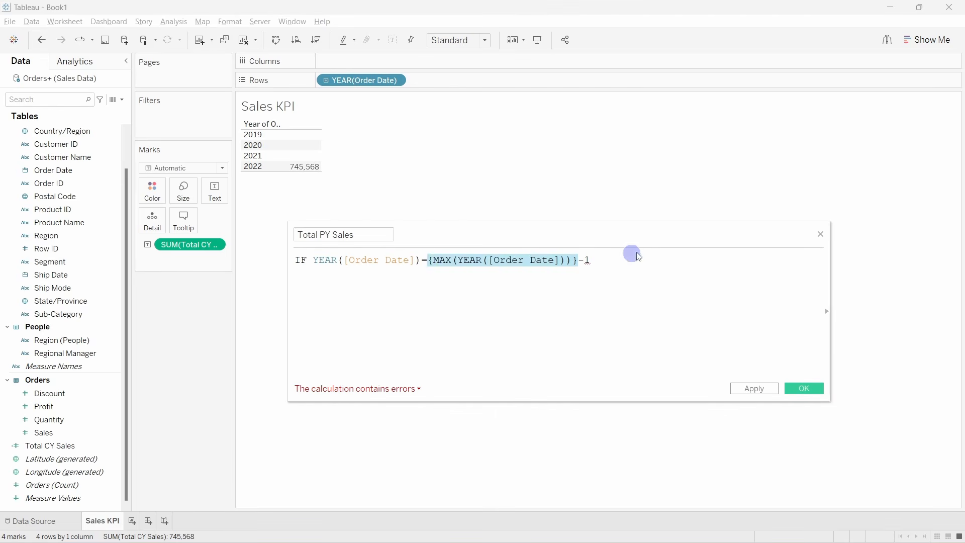
{"action": "type", "text": "}"}
{"action": "left_click", "coordinate": [651, 266]}
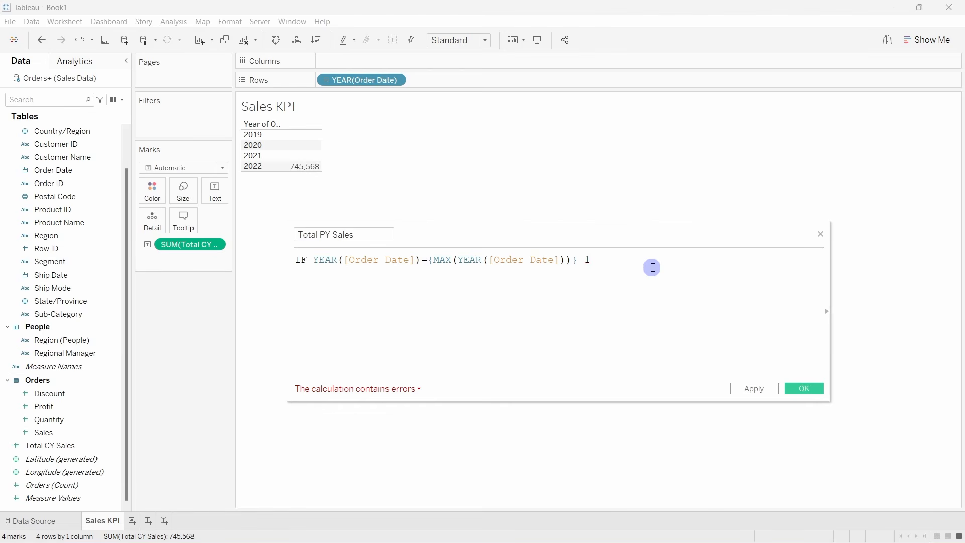
{"action": "type", "text": "THEN"}
{"action": "type", "text": " [Sa"}
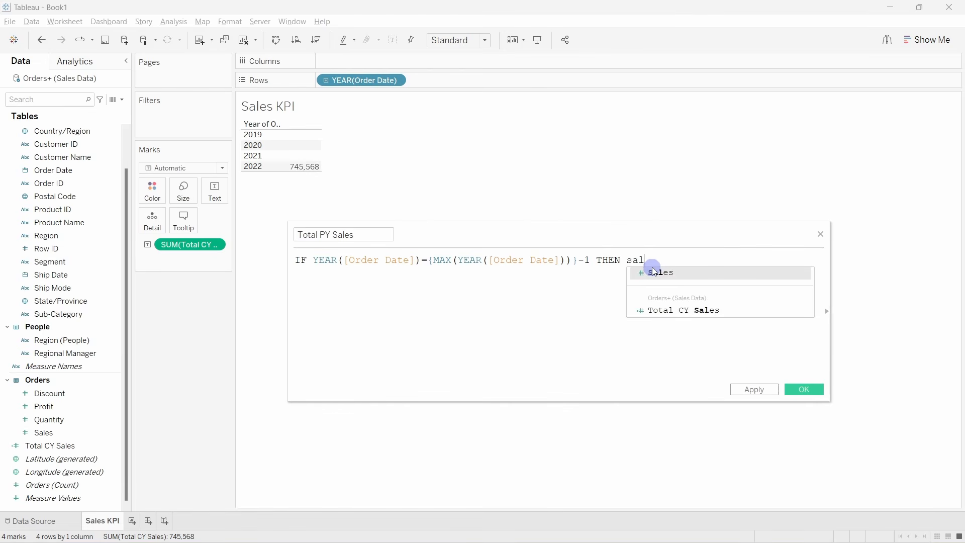
{"action": "key", "text": "Return"}
{"action": "type", "text": "END"}
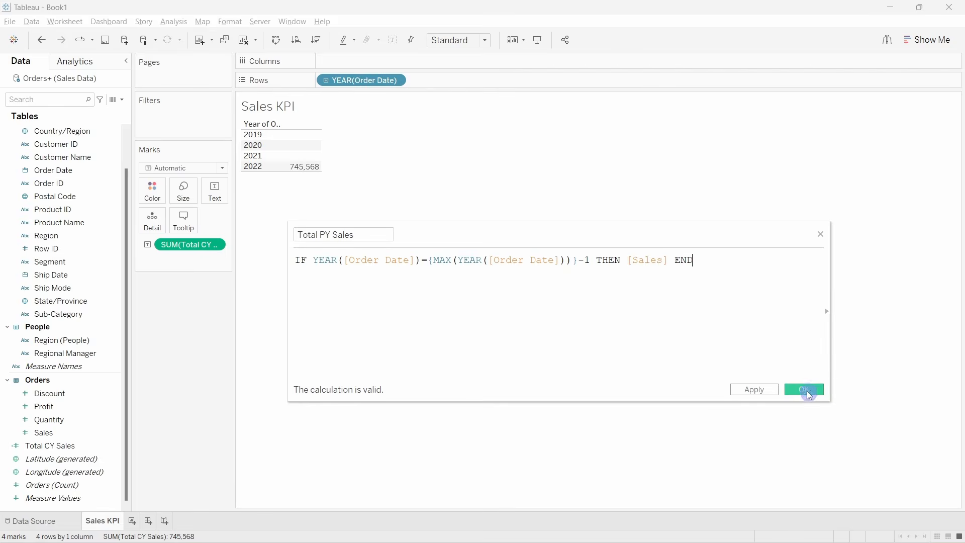
{"action": "left_click", "coordinate": [805, 390]}
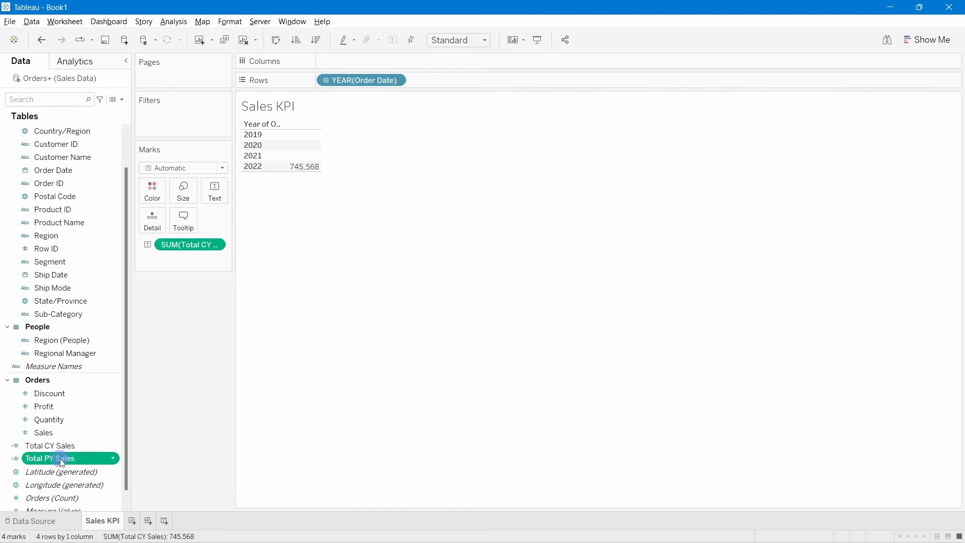
Show Total PY Sales beside Total CY Sales by year, and replace the view with only Total CY Sales as text.
{"action": "left_click_drag", "start_coordinate": [62, 459], "coordinate": [435, 258]}
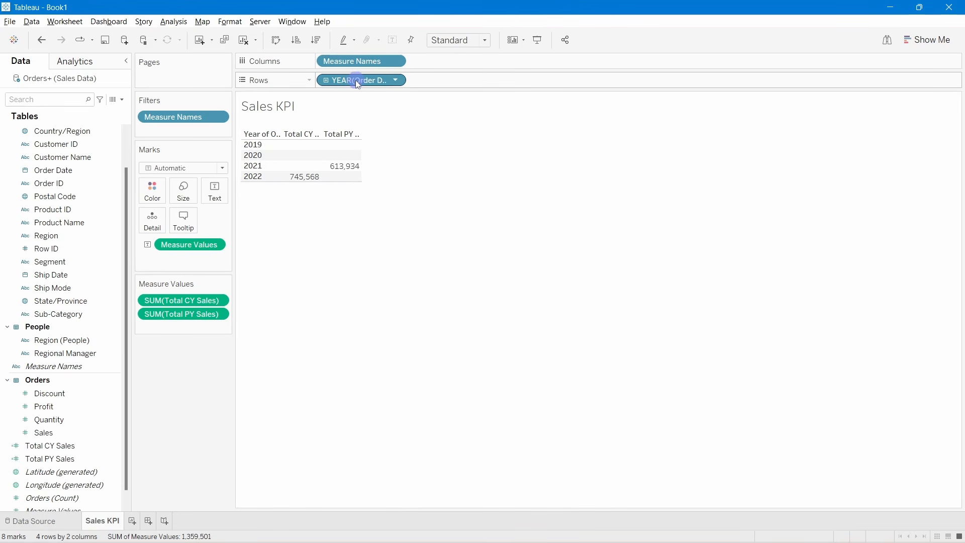
{"action": "left_click", "coordinate": [245, 44]}
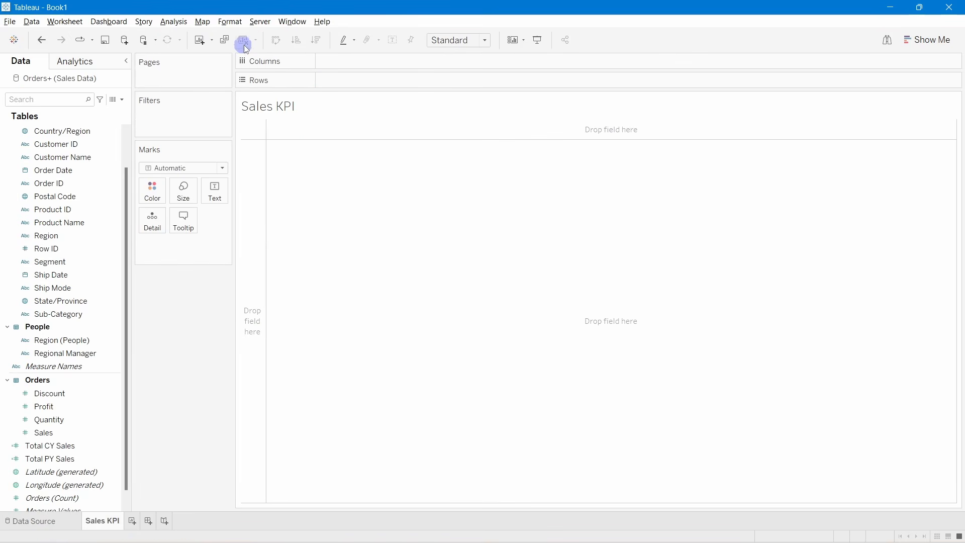
{"action": "left_click_drag", "start_coordinate": [63, 446], "coordinate": [214, 188]}
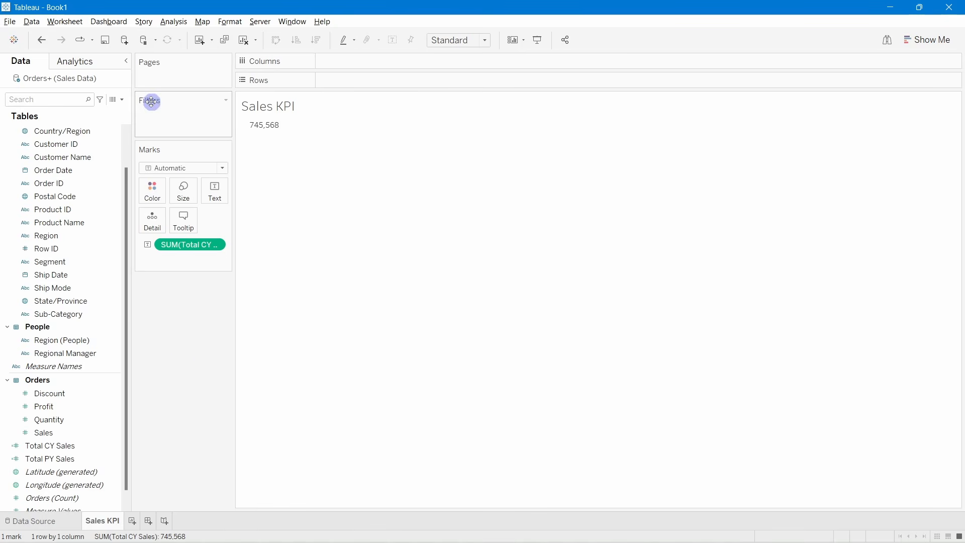
Create a calculated field named YOY Sales.
{"action": "left_click", "coordinate": [123, 99]}
{"action": "left_click", "coordinate": [56, 109]}
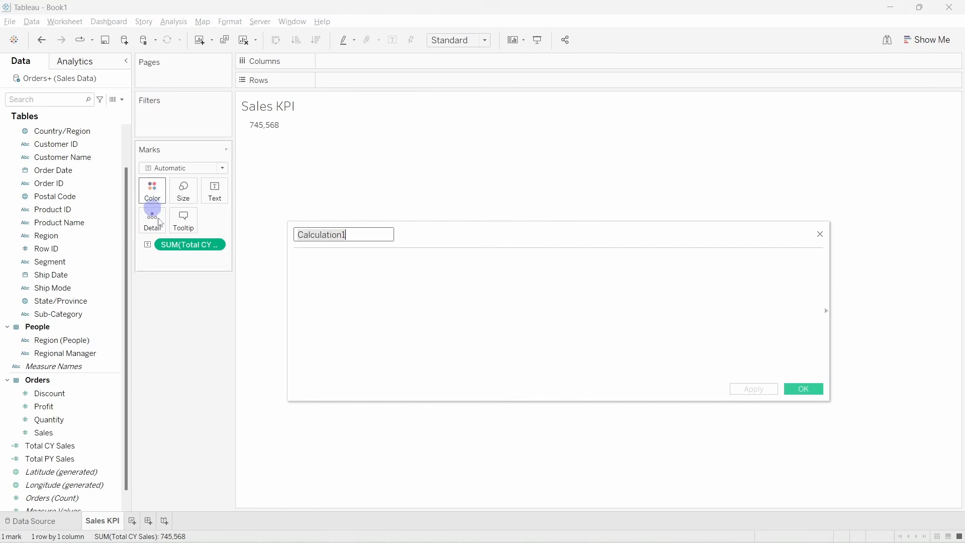
{"action": "type", "text": "YOY"}
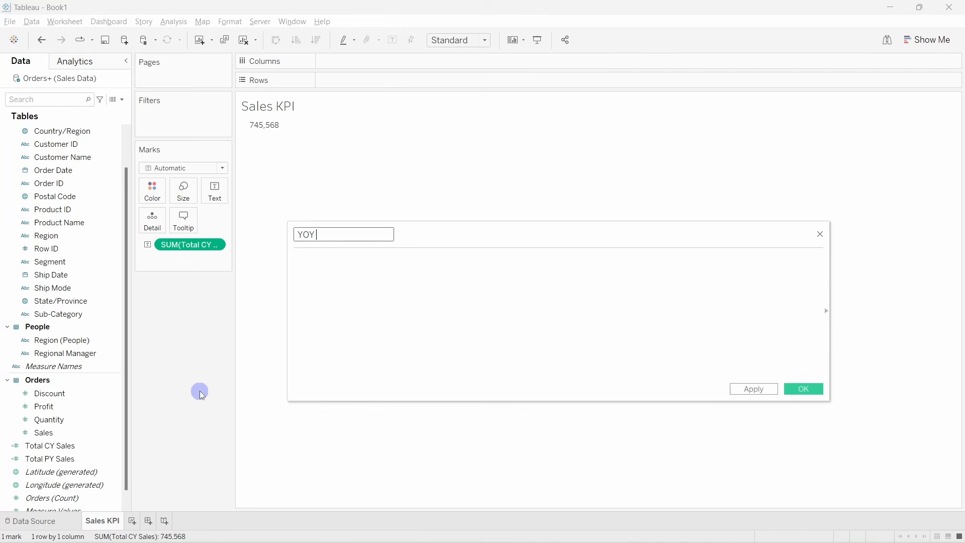
{"action": "key", "text": "Tab"}
{"action": "type", "text": "([Sub-Category]"}
{"action": "key", "text": "BackSpace"}
{"action": "key", "text": "BackSpace"}
{"action": "key", "text": "BackSpace"}
{"action": "key", "text": "BackSpace"}
{"action": "key", "text": "BackSpace"}
{"action": "key", "text": "BackSpace"}
{"action": "key", "text": "BackSpace"}
{"action": "key", "text": "BackSpace"}
{"action": "key", "text": "BackSpace"}
{"action": "key", "text": "BackSpace"}
{"action": "key", "text": "BackSpace"}
{"action": "key", "text": "BackSpace"}
{"action": "key", "text": "BackSpace"}
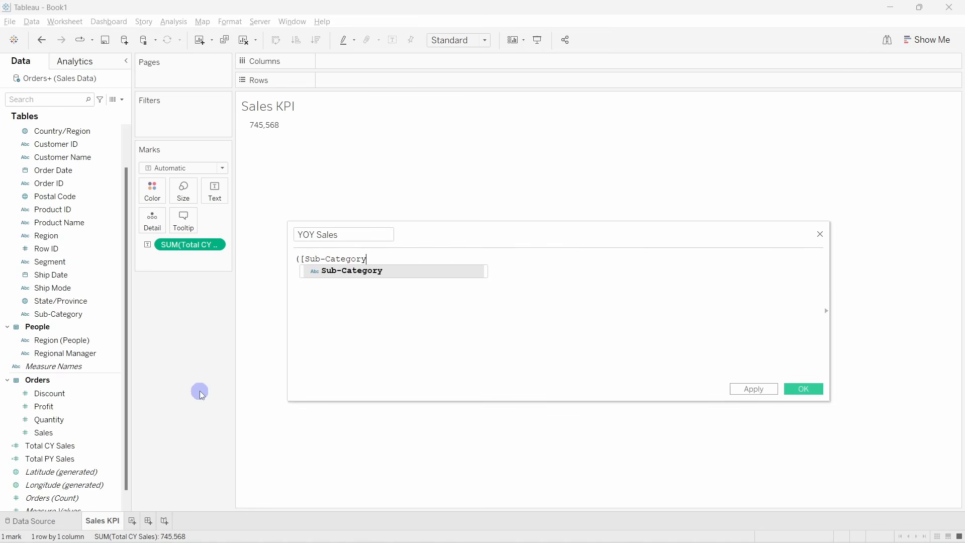
Enter (SUM([Total CY Sales])-SUM([Total PY Sales]))/ as the beginning of the YOY Sales formula.
{"action": "type", "text": "SUM("}
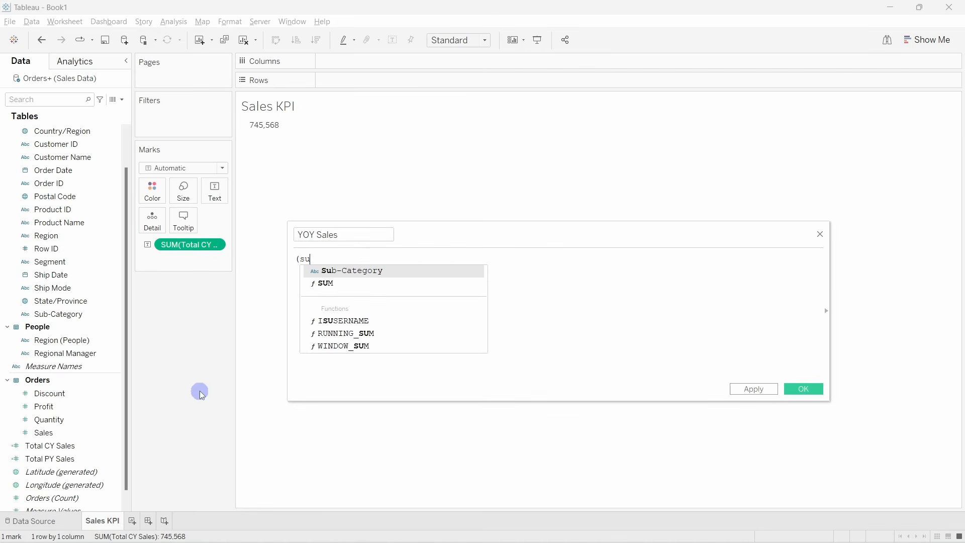
{"action": "type", "text": "tot"}
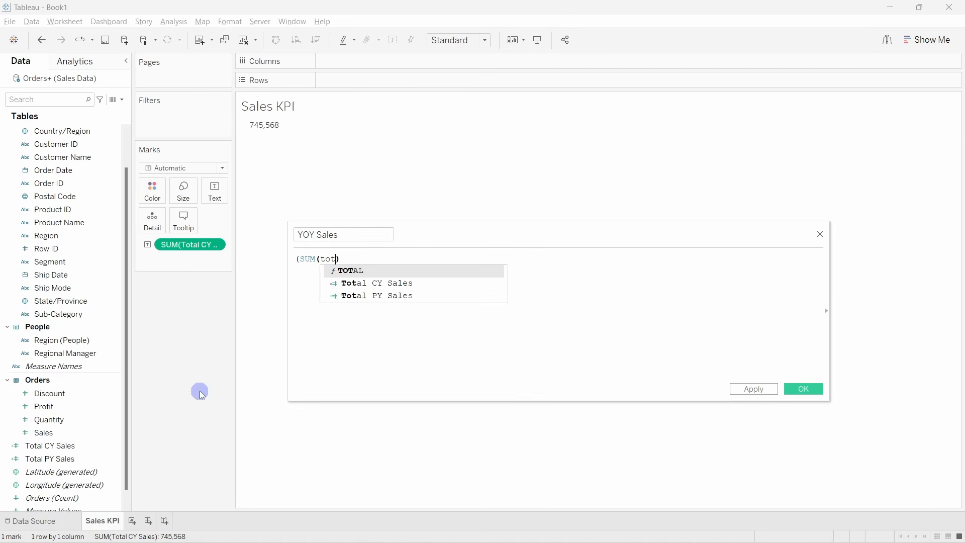
{"action": "left_click", "coordinate": [417, 283]}
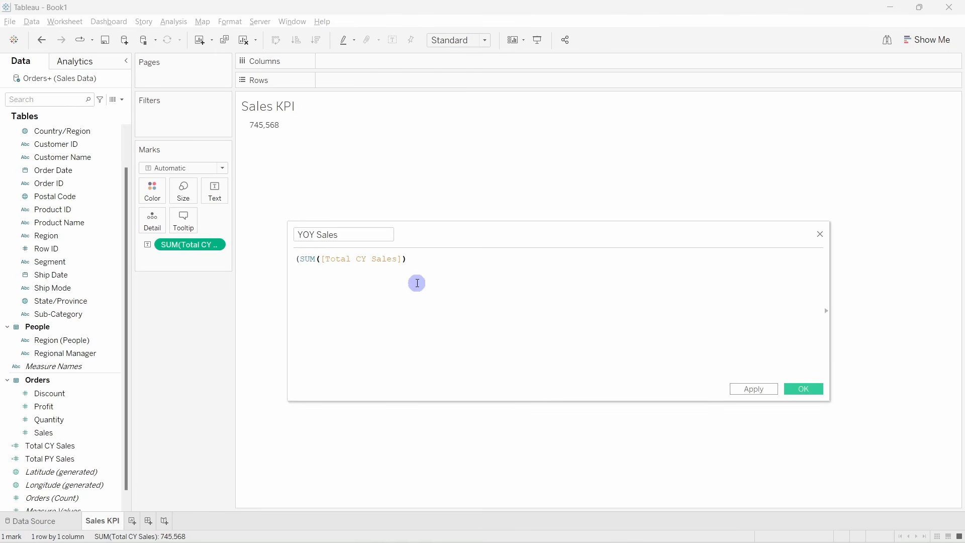
{"action": "type", "text": "-SUM("}
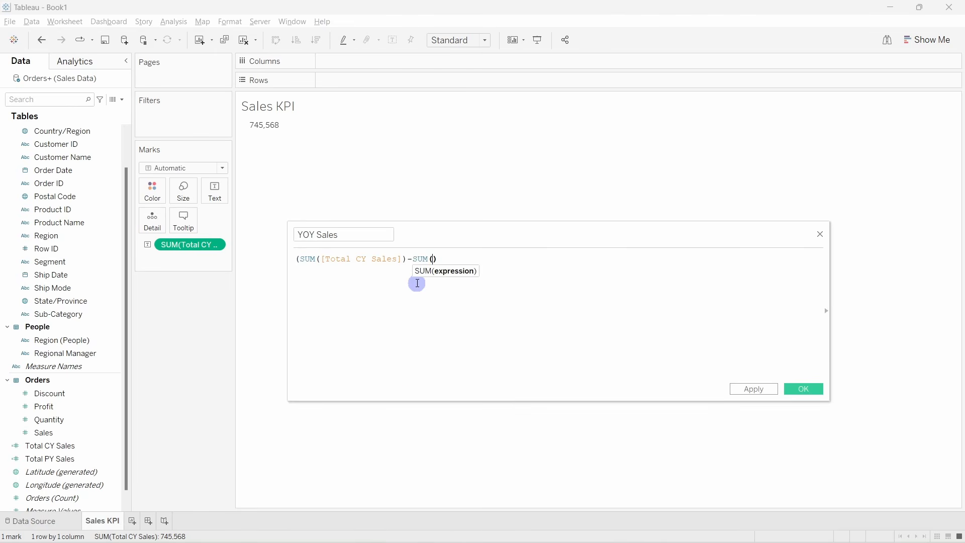
{"action": "type", "text": "tot"}
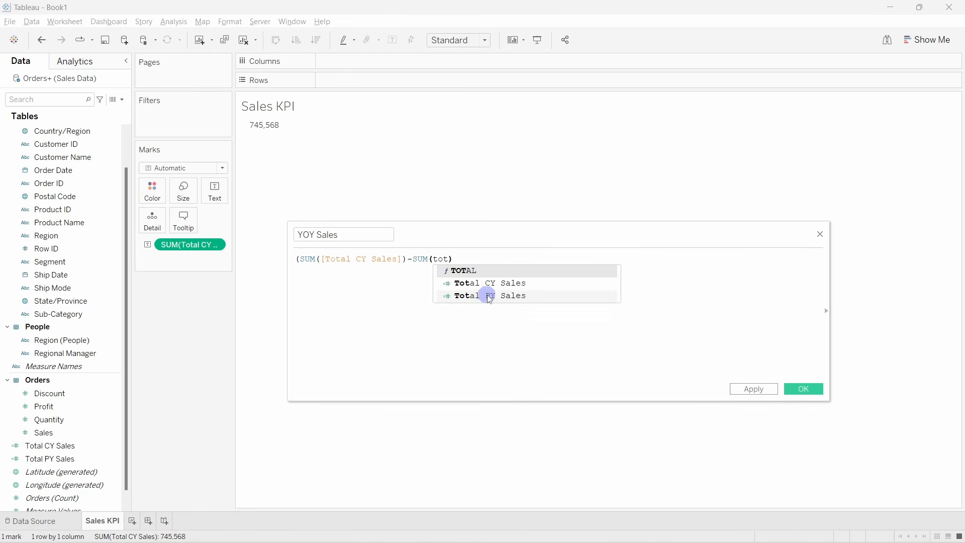
{"action": "left_click", "coordinate": [487, 295]}
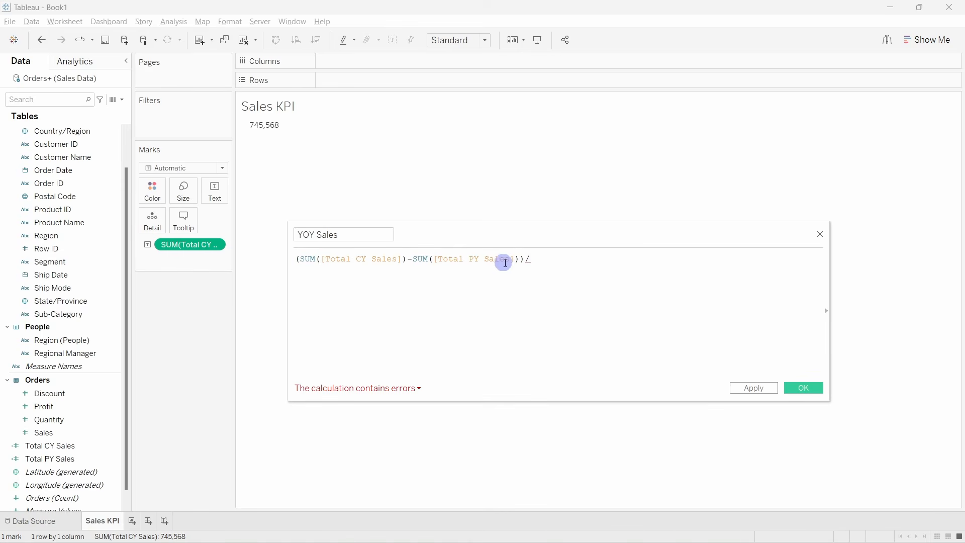
{"action": "type", "text": "tot"}
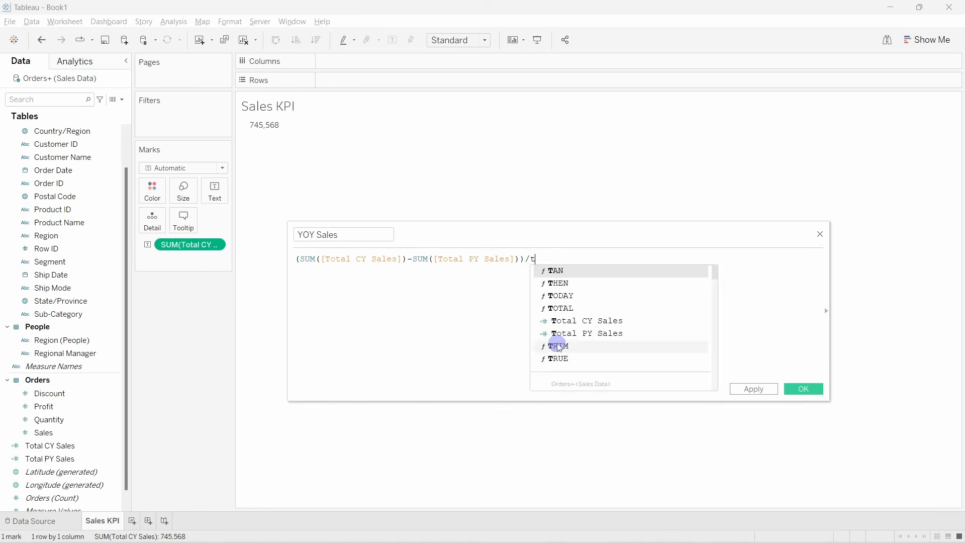
{"action": "key", "text": "BackSpace"}
{"action": "key", "text": "BackSpace"}
{"action": "key", "text": "BackSpace"}
Complete the formula with SUM([Total PY Sales]) as the divisor and save the YOY Sales calculation.
{"action": "type", "text": "SUM()"}
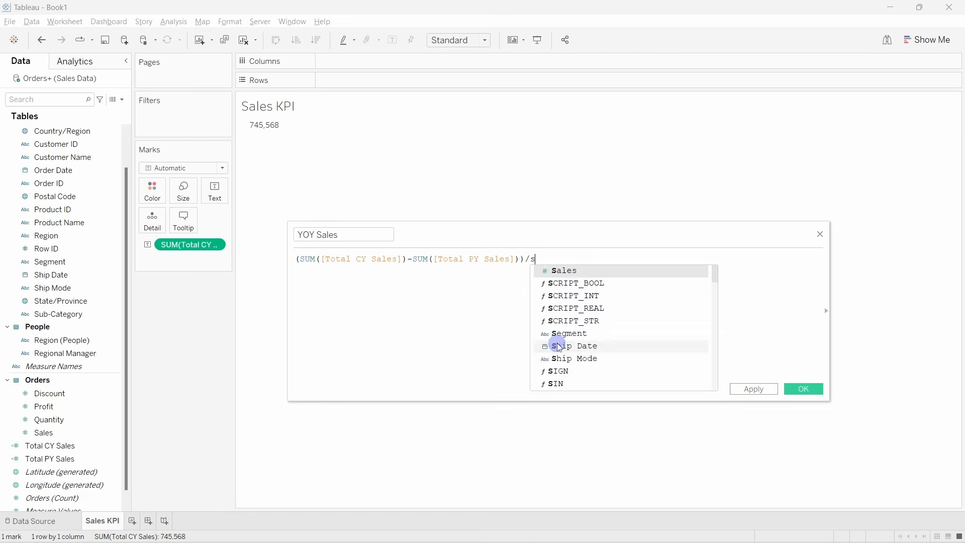
{"action": "key", "text": "Return"}
{"action": "type", "text": "tot"}
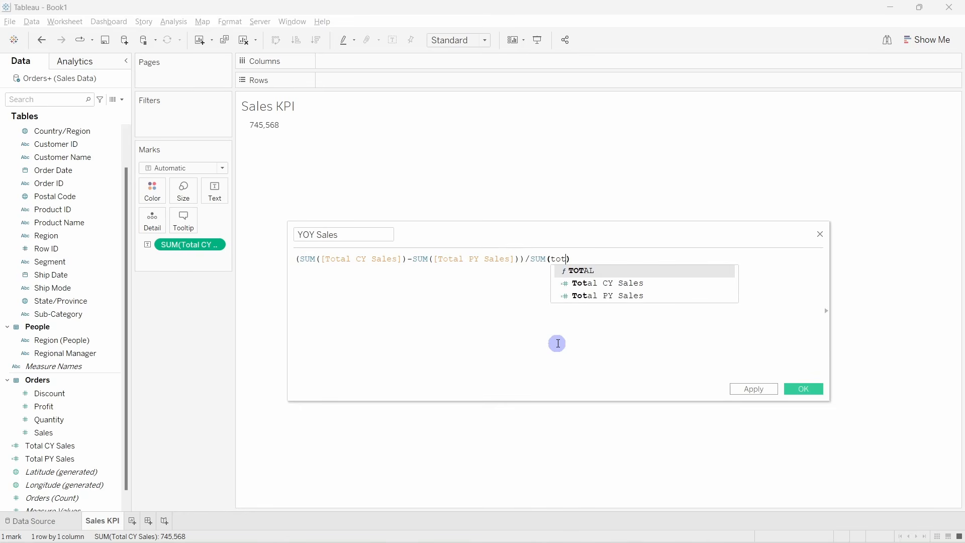
{"action": "left_click", "coordinate": [608, 296]}
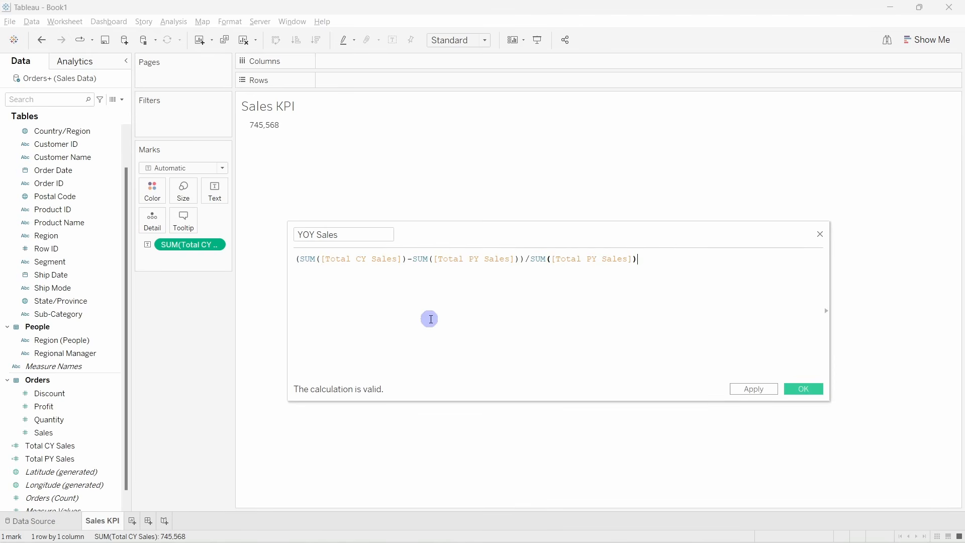
{"action": "left_click", "coordinate": [802, 388]}
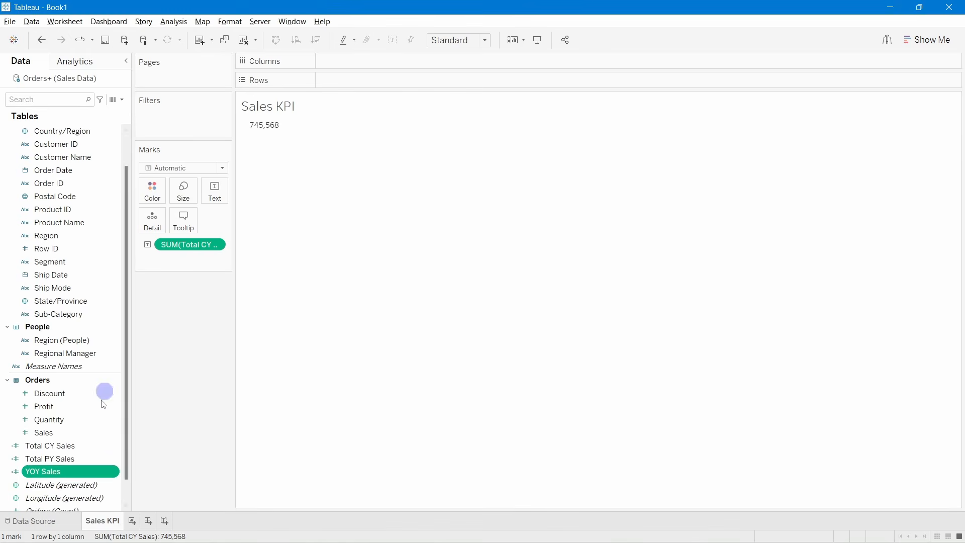
Try to show YOY Sales in the sheet together with Total CY Sales, and undo the placement.
{"action": "left_click", "coordinate": [82, 470]}
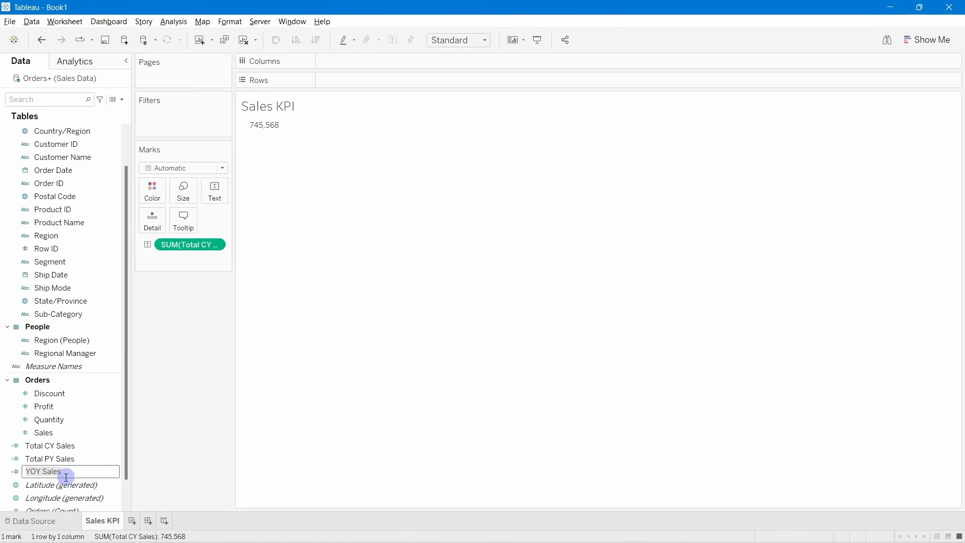
{"action": "left_click", "coordinate": [179, 473]}
{"action": "left_click_drag", "start_coordinate": [90, 470], "coordinate": [259, 414]}
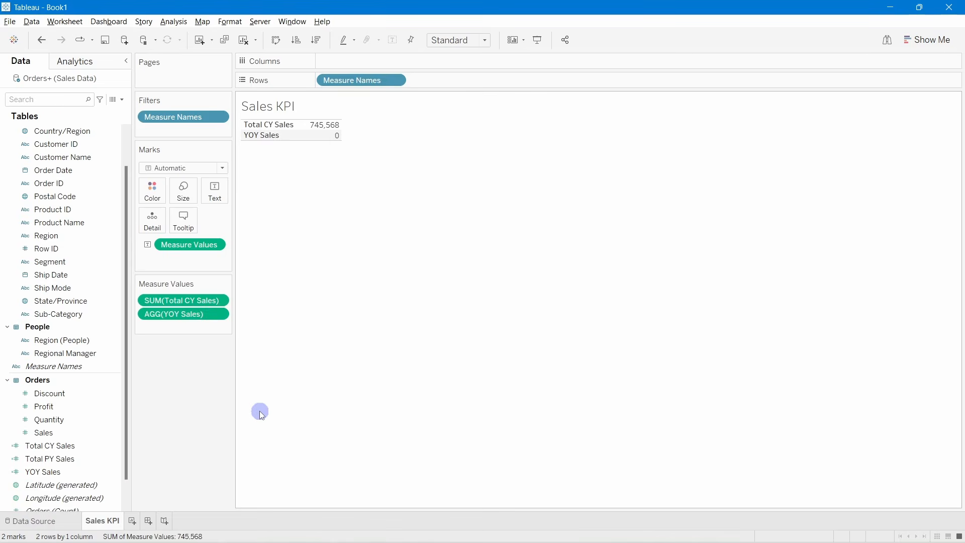
{"action": "key", "text": "ctrl+z"}
Add YOY Sales as text alongside Total CY Sales in the Sales KPI sheet and hide the sheet title.
{"action": "left_click", "coordinate": [62, 457]}
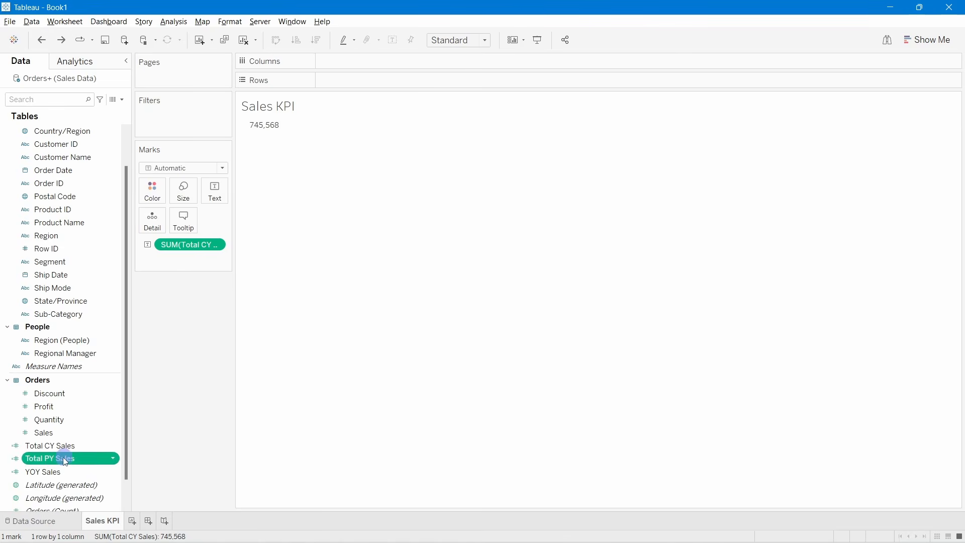
{"action": "left_click_drag", "start_coordinate": [58, 474], "coordinate": [215, 196]}
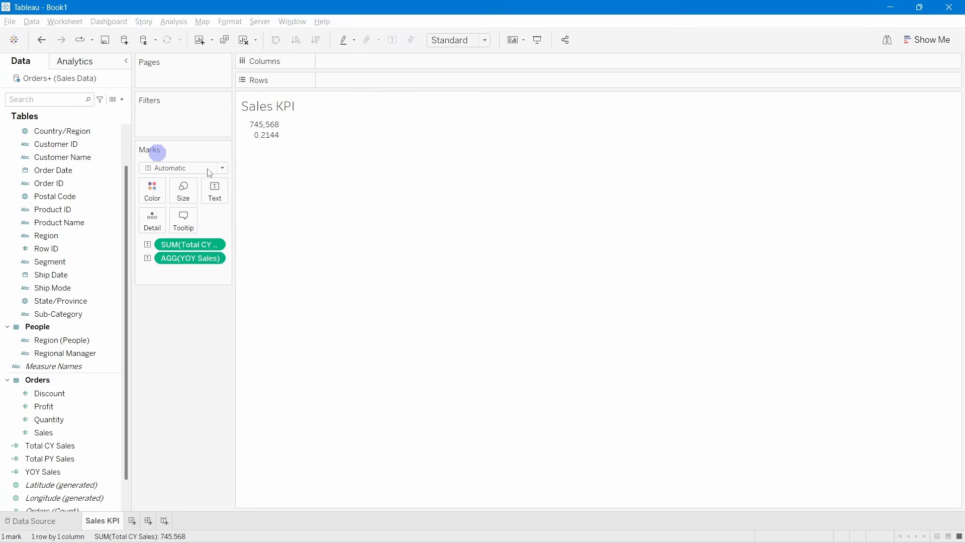
{"action": "left_click", "coordinate": [614, 536]}
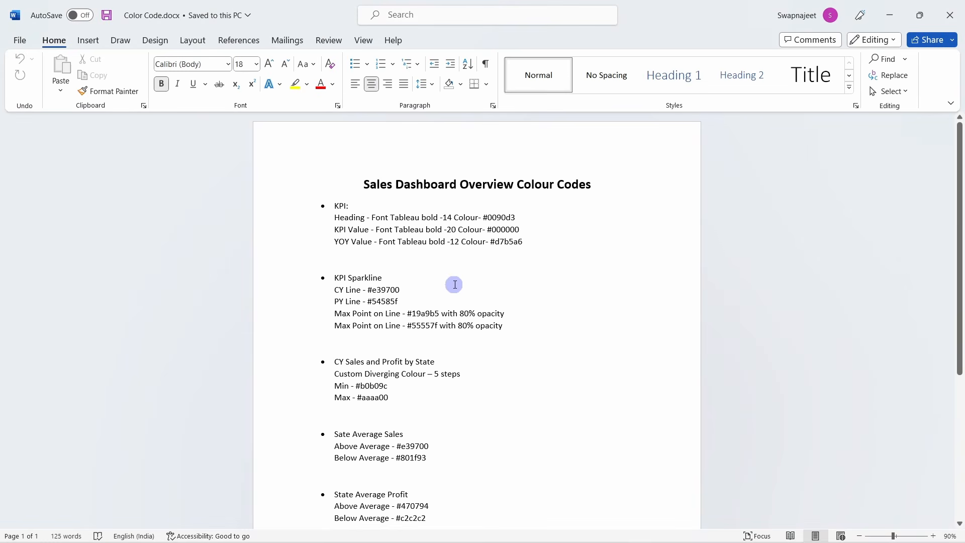
{"action": "key", "text": "alt+Tab"}
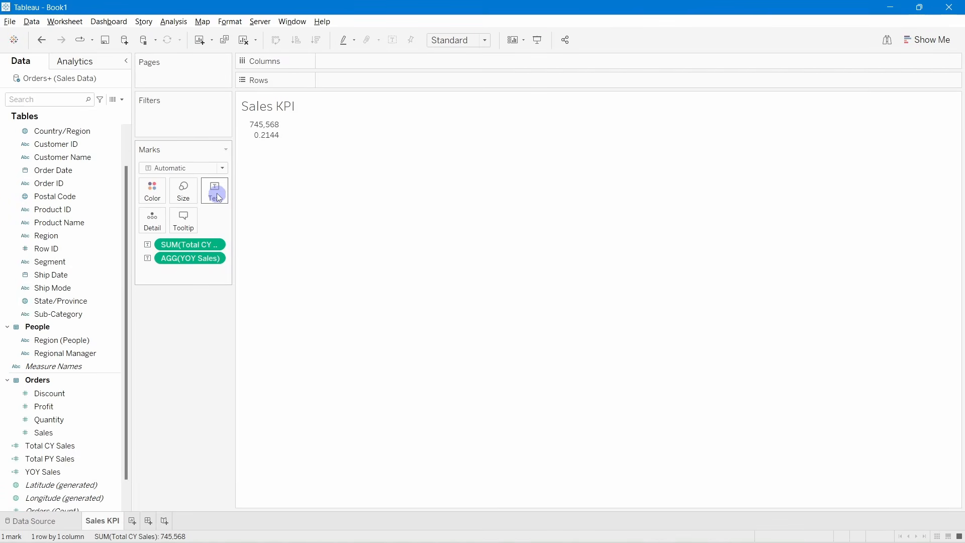
{"action": "right_click", "coordinate": [279, 104]}
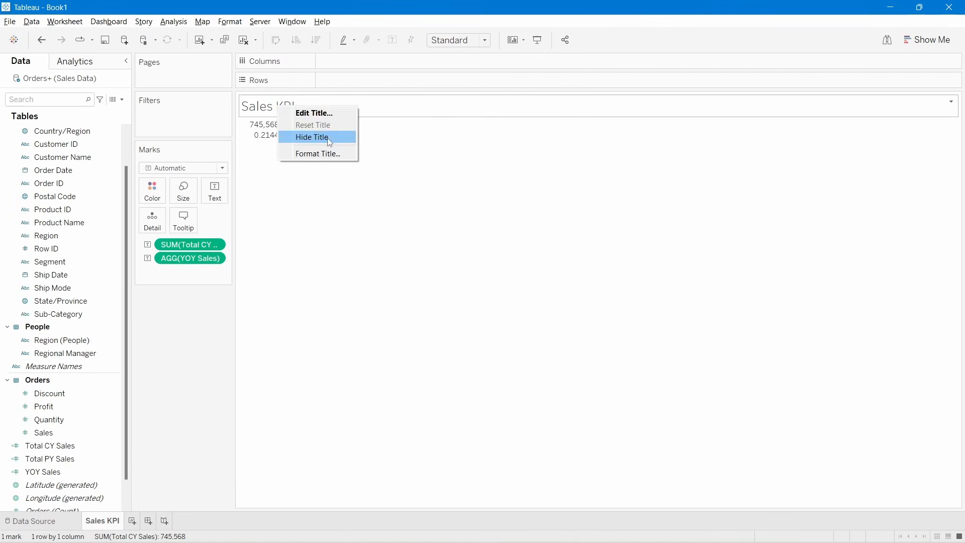
{"action": "left_click", "coordinate": [322, 137]}
Switch to Color Code.docx in Word and copy the KPI heading colour code #0090d3.
{"action": "key", "text": "alt+Tab"}
{"action": "left_click", "coordinate": [358, 226]}
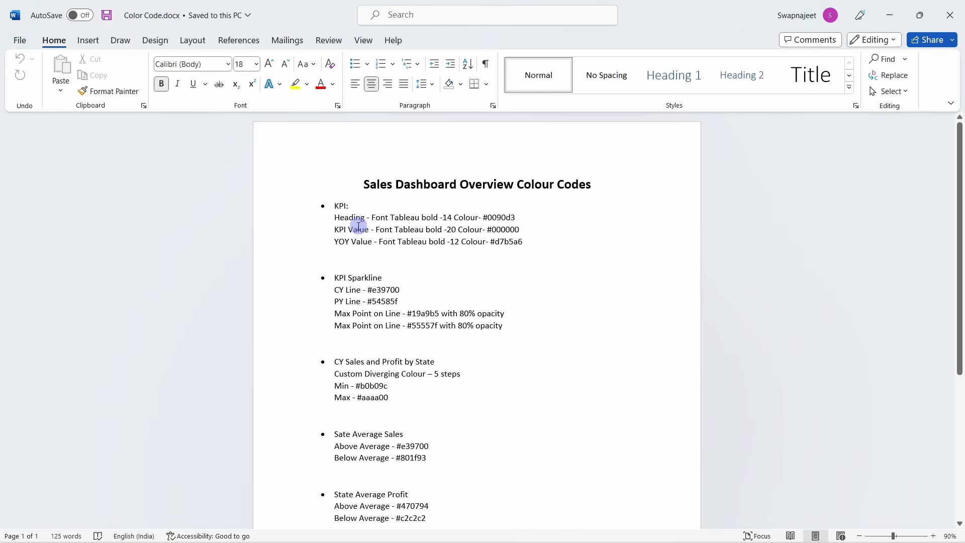
{"action": "left_click_drag", "start_coordinate": [333, 217], "coordinate": [525, 213]}
{"action": "left_click", "coordinate": [444, 220]}
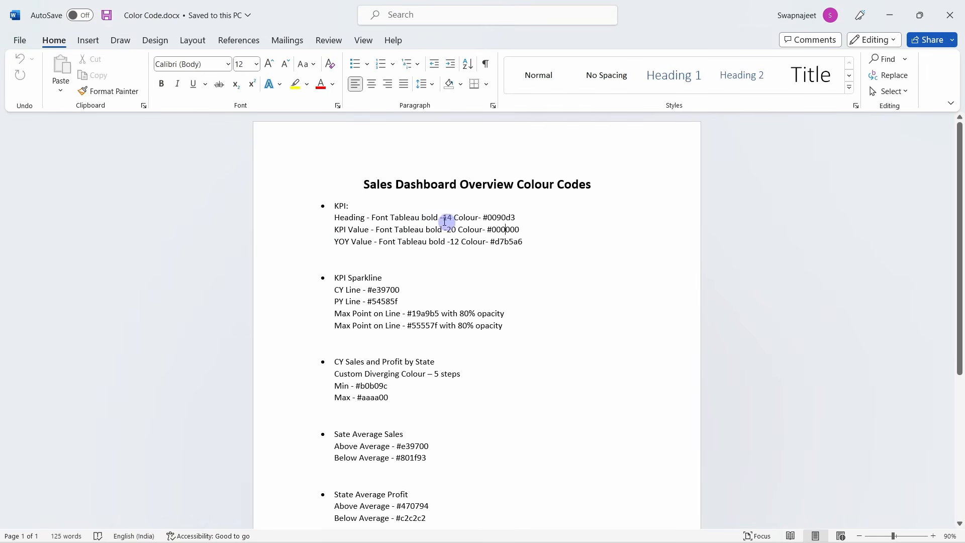
{"action": "left_click_drag", "start_coordinate": [398, 218], "coordinate": [518, 217]}
{"action": "left_click", "coordinate": [483, 219]}
{"action": "left_click", "coordinate": [515, 218]}
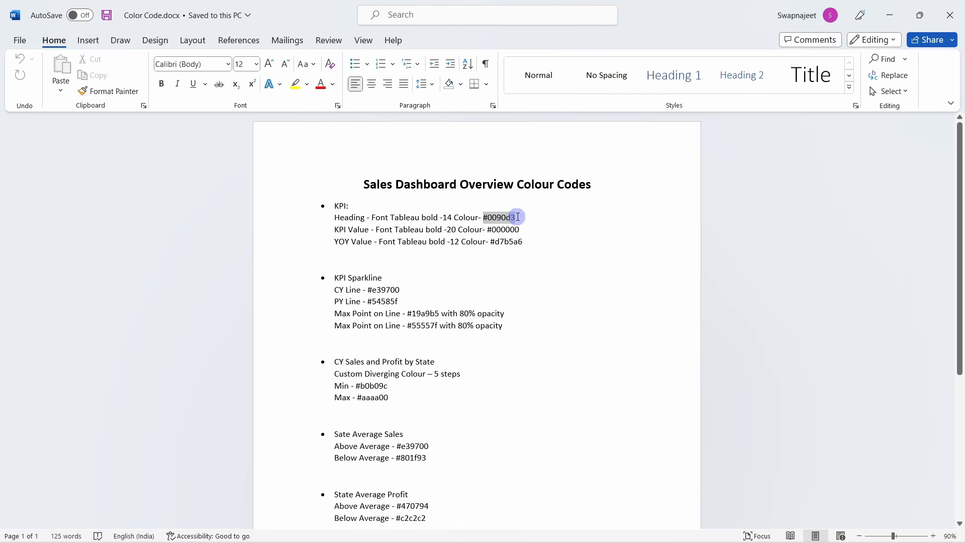
{"action": "key", "text": "ctrl+c"}
Return to Tableau and add the heading line "Total Sales" above the fields in the text mark's label.
{"action": "key", "text": "alt+Tab"}
{"action": "left_click", "coordinate": [218, 194]}
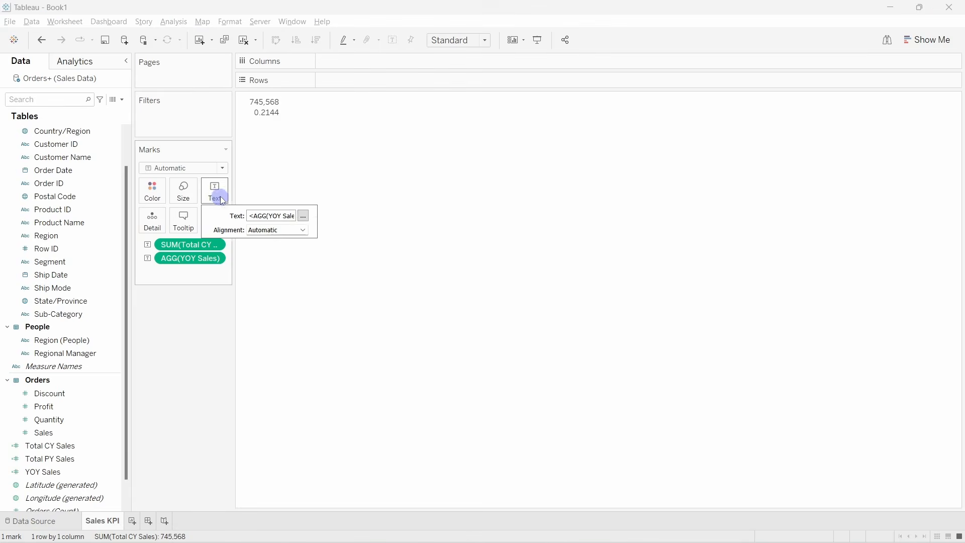
{"action": "left_click", "coordinate": [303, 216]}
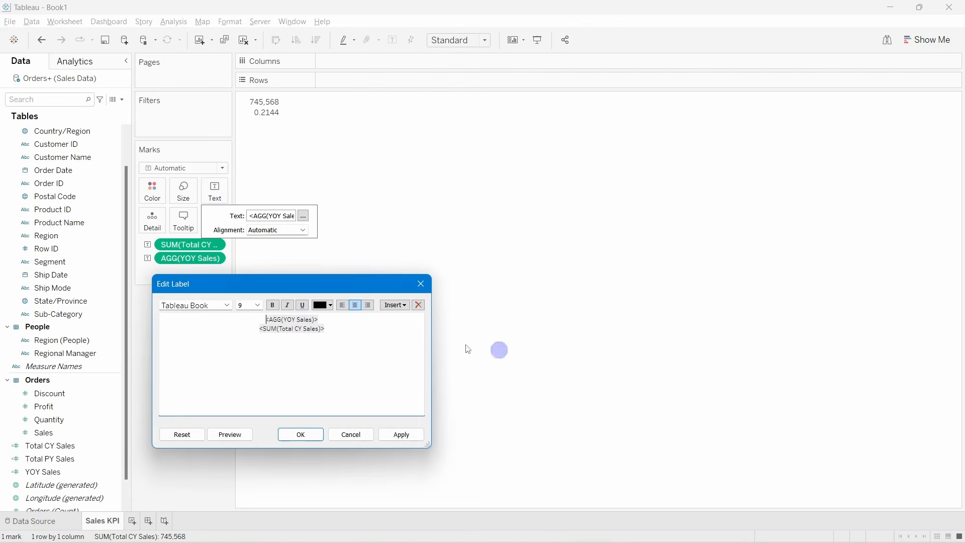
{"action": "left_click", "coordinate": [266, 319]}
{"action": "key", "text": "Return"}
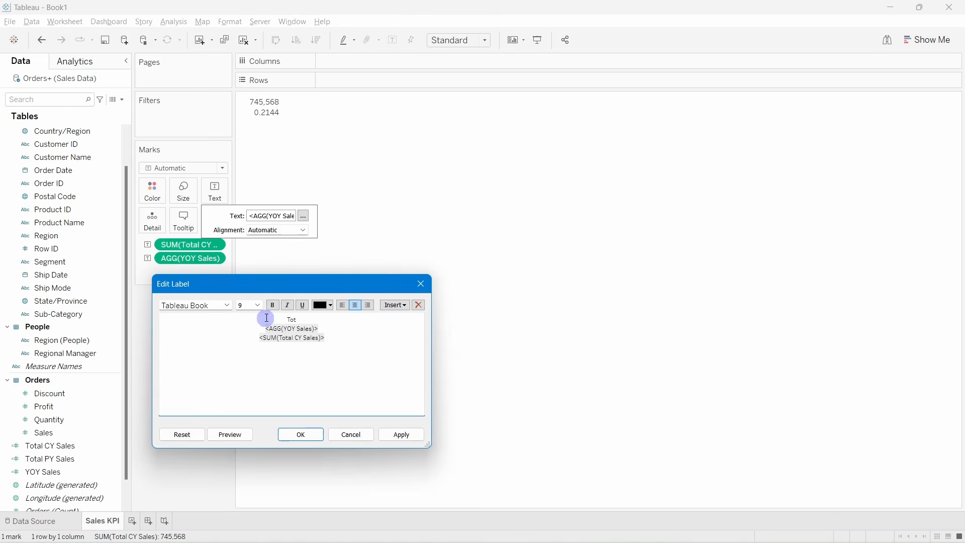
{"action": "type", "text": "Total Sales"}
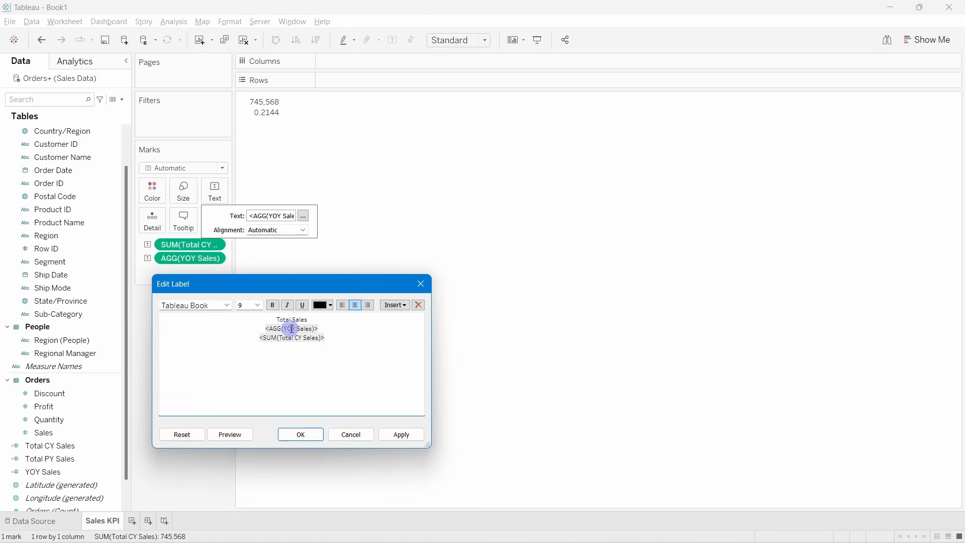
Set the "Total Sales" heading's text colour to the copied code #0090d3.
{"action": "left_click_drag", "start_coordinate": [264, 318], "coordinate": [317, 318]}
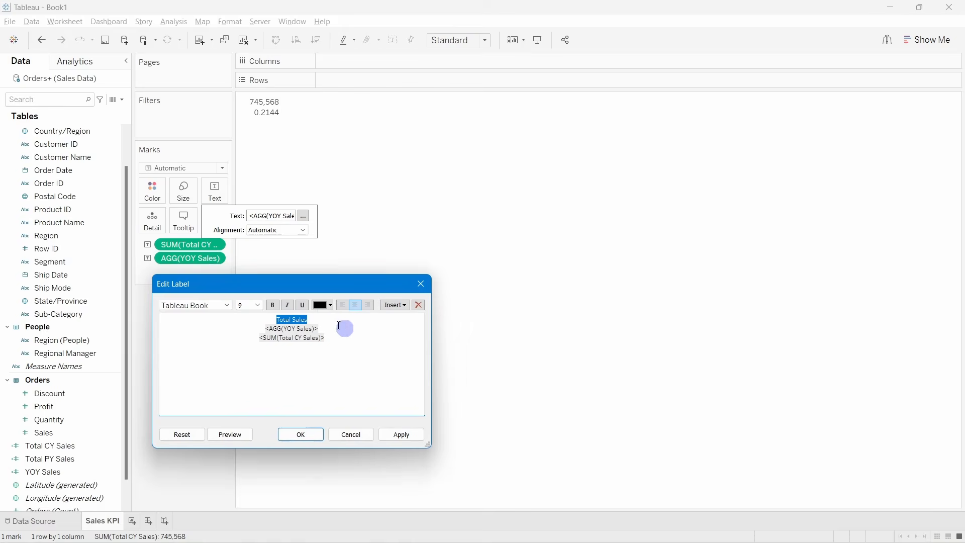
{"action": "left_click", "coordinate": [324, 305]}
{"action": "left_click", "coordinate": [386, 401]}
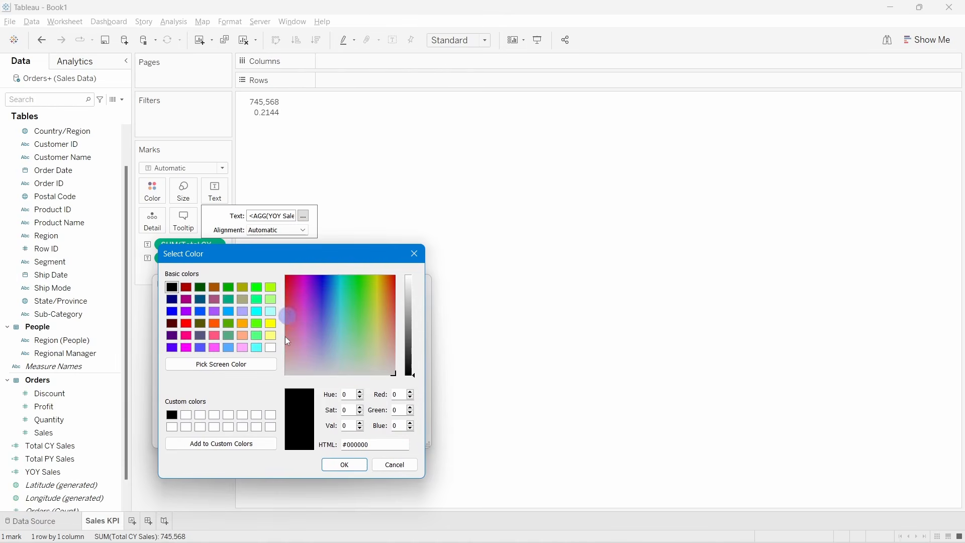
{"action": "left_click_drag", "start_coordinate": [374, 444], "coordinate": [342, 447]}
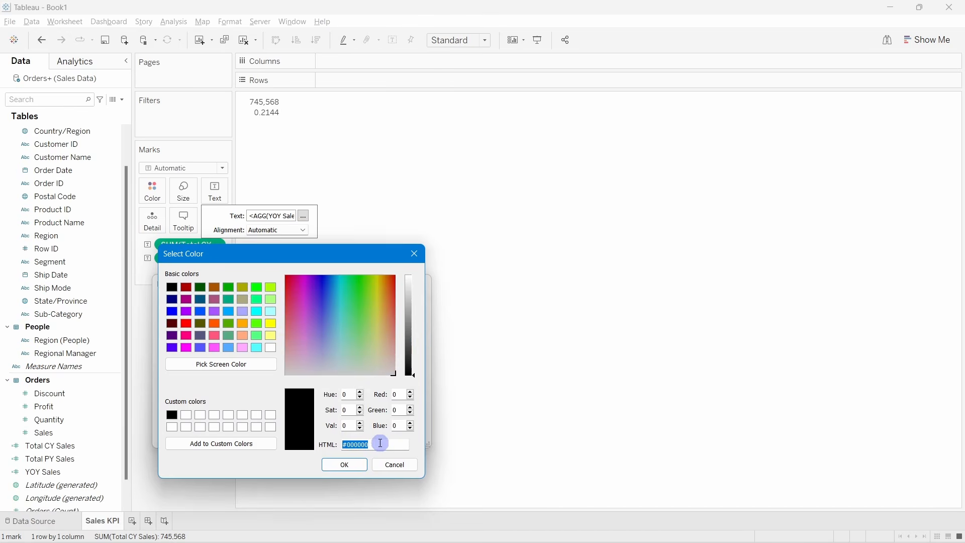
{"action": "key", "text": "ctrl+v"}
{"action": "left_click", "coordinate": [345, 464]}
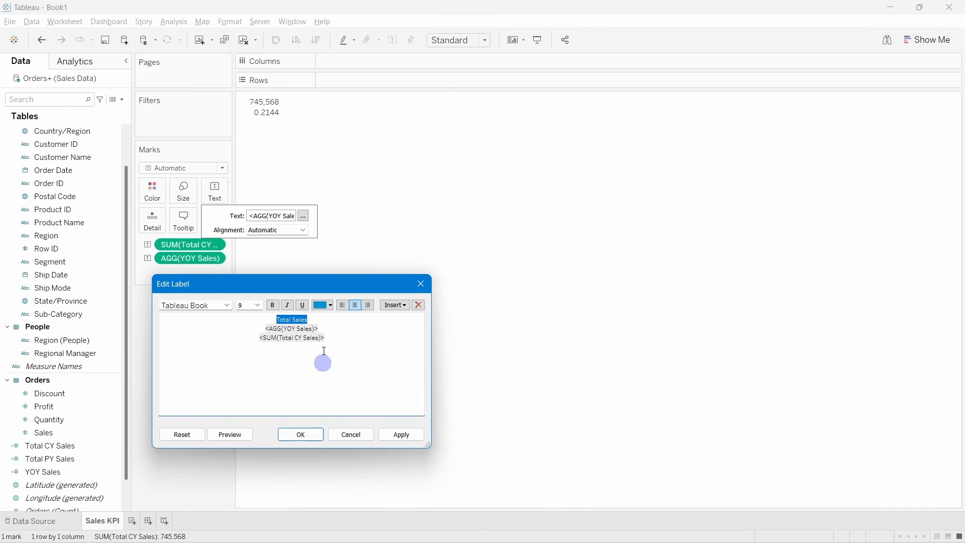
Format the "Total Sales" heading in Tableau Bold at size 14.
{"action": "left_click", "coordinate": [258, 305]}
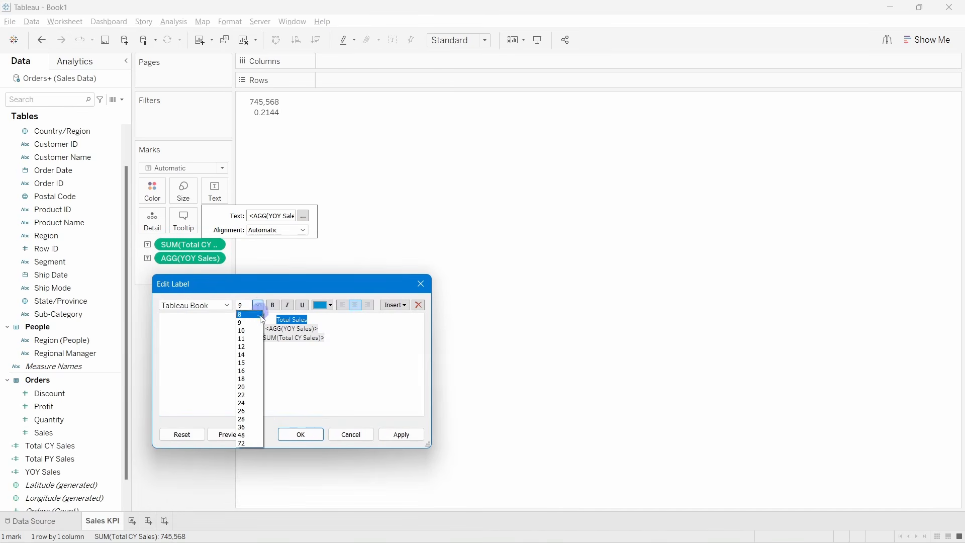
{"action": "left_click", "coordinate": [254, 354]}
{"action": "left_click", "coordinate": [227, 306]}
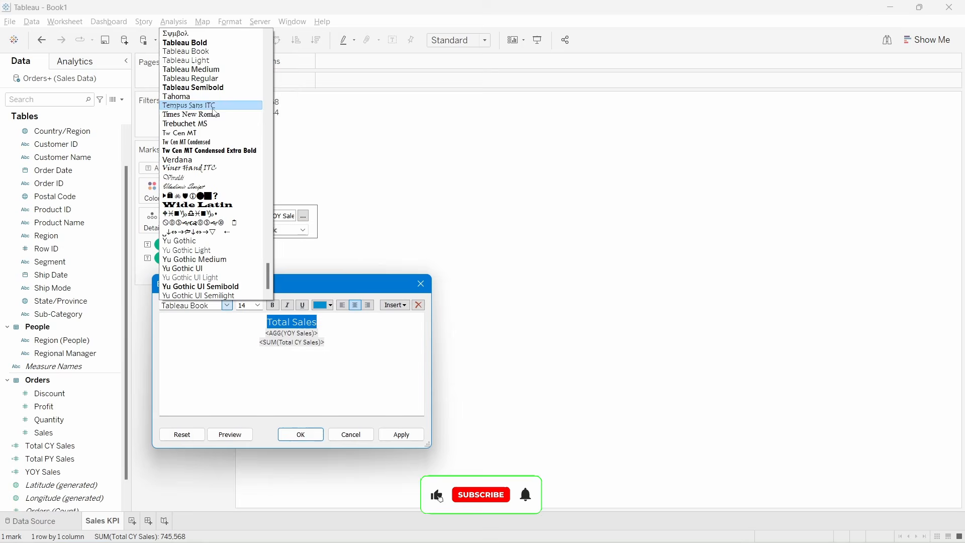
{"action": "left_click", "coordinate": [198, 43]}
{"action": "left_click", "coordinate": [350, 325]}
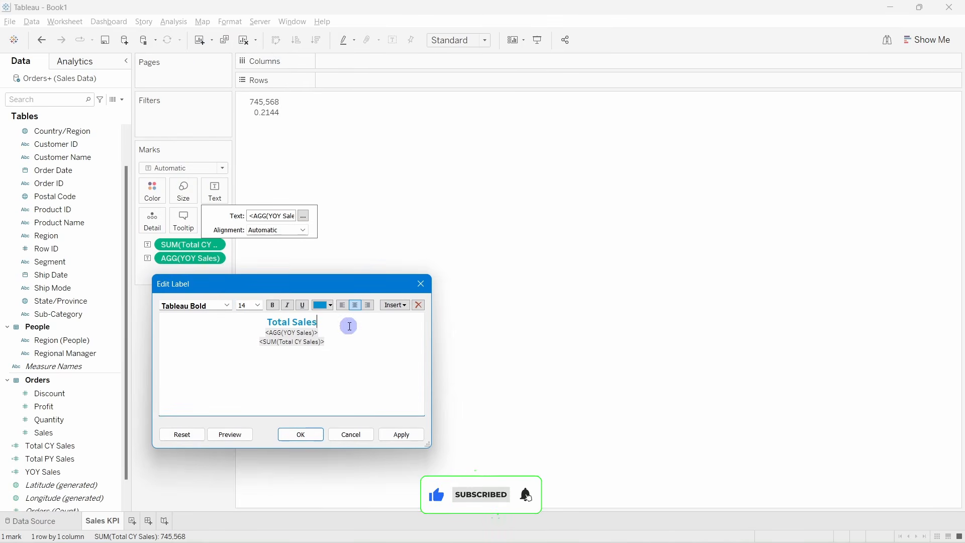
Move the YOY Sales field below Total CY Sales in the label, leaving one blank line under the heading.
{"action": "key", "text": "Return"}
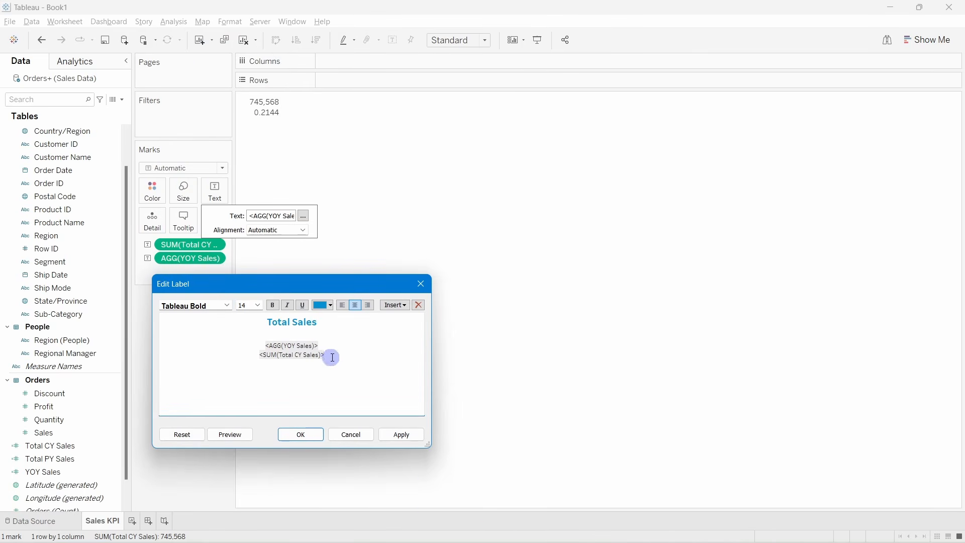
{"action": "left_click_drag", "start_coordinate": [325, 345], "coordinate": [256, 342]}
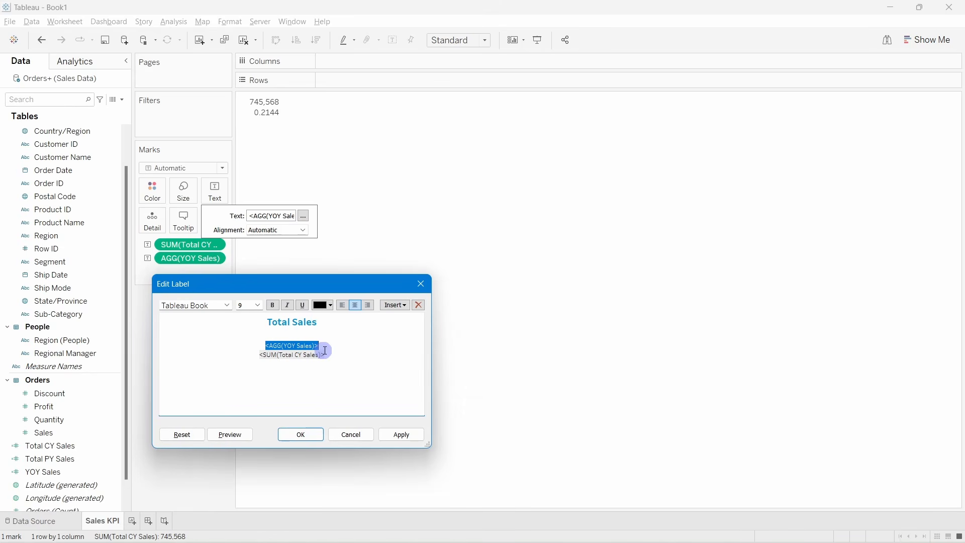
{"action": "key", "text": "Delete"}
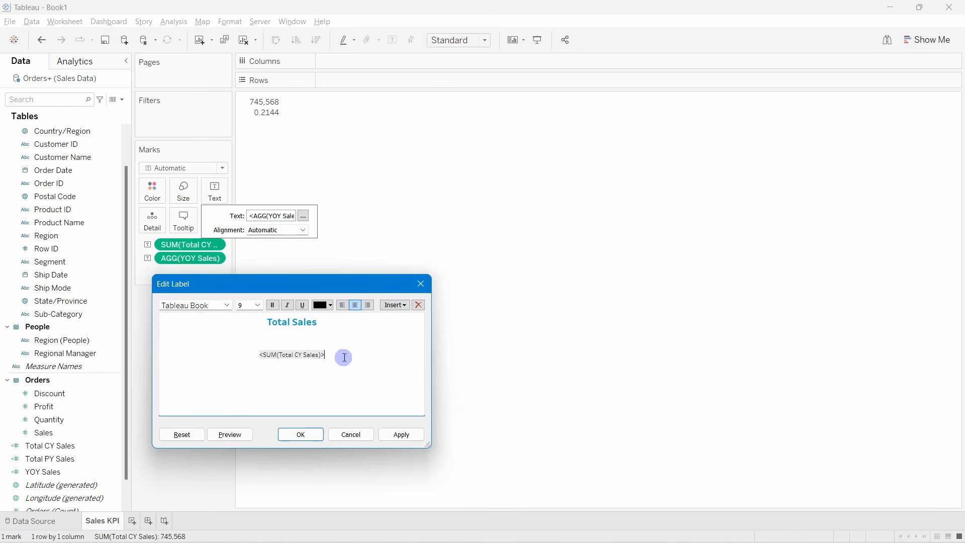
{"action": "key", "text": "ctrl+v"}
{"action": "left_click", "coordinate": [301, 341]}
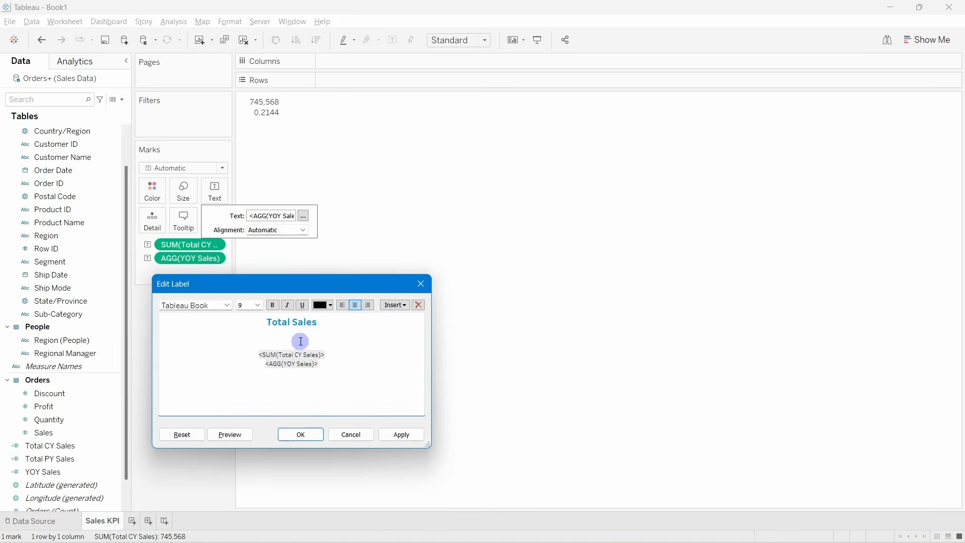
{"action": "key", "text": "BackSpace"}
With the Total CY Sales field selected in the label, look up the KPI value's font, size and colour in Color Code.docx.
{"action": "key", "text": "alt+Tab"}
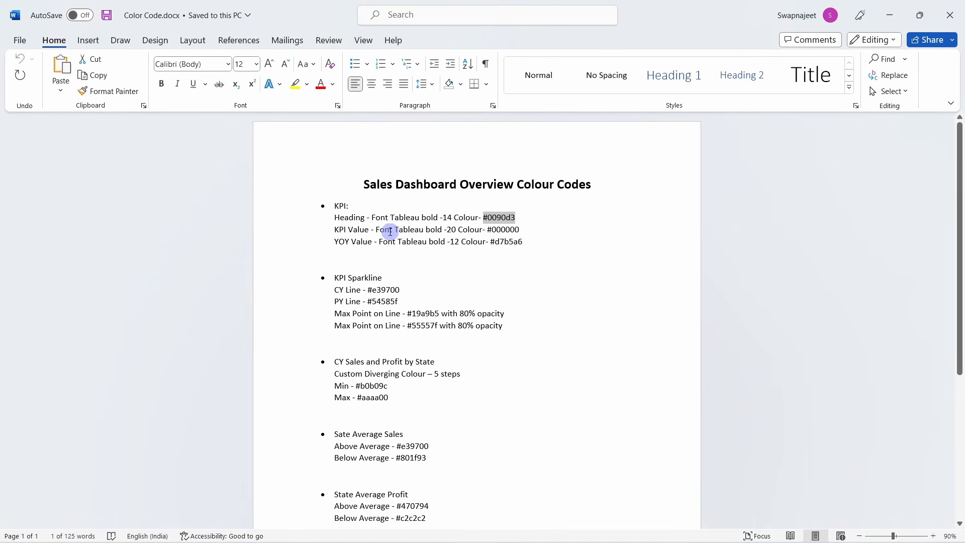
{"action": "key", "text": "alt+Tab"}
{"action": "left_click_drag", "start_coordinate": [327, 345], "coordinate": [258, 344]}
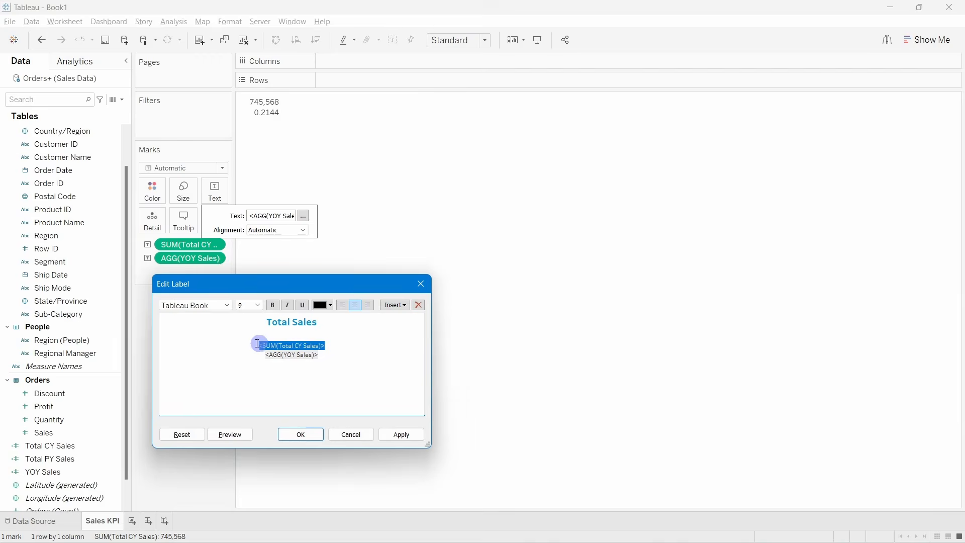
{"action": "key", "text": "alt+Tab"}
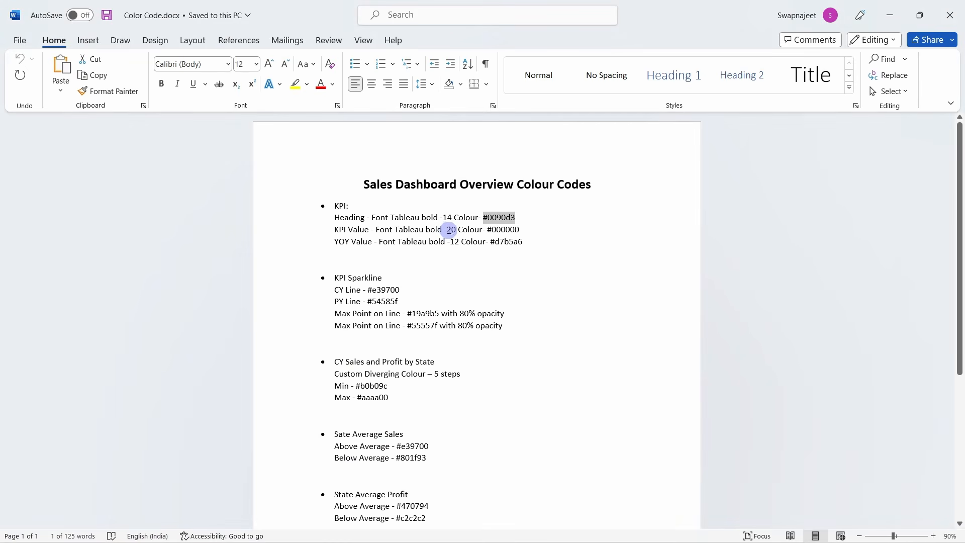
{"action": "left_click_drag", "start_coordinate": [446, 230], "coordinate": [464, 230]}
{"action": "left_click_drag", "start_coordinate": [487, 229], "coordinate": [522, 230]}
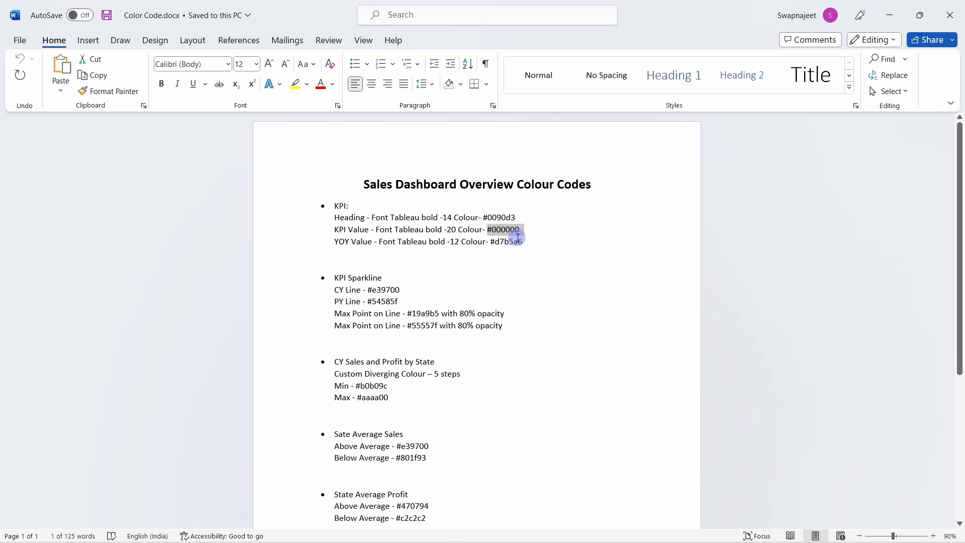
Back in Tableau, format the label's Total CY Sales field in Tableau Bold, size 20, with colour #000000.
{"action": "key", "text": "alt+Tab"}
{"action": "left_click", "coordinate": [228, 305]}
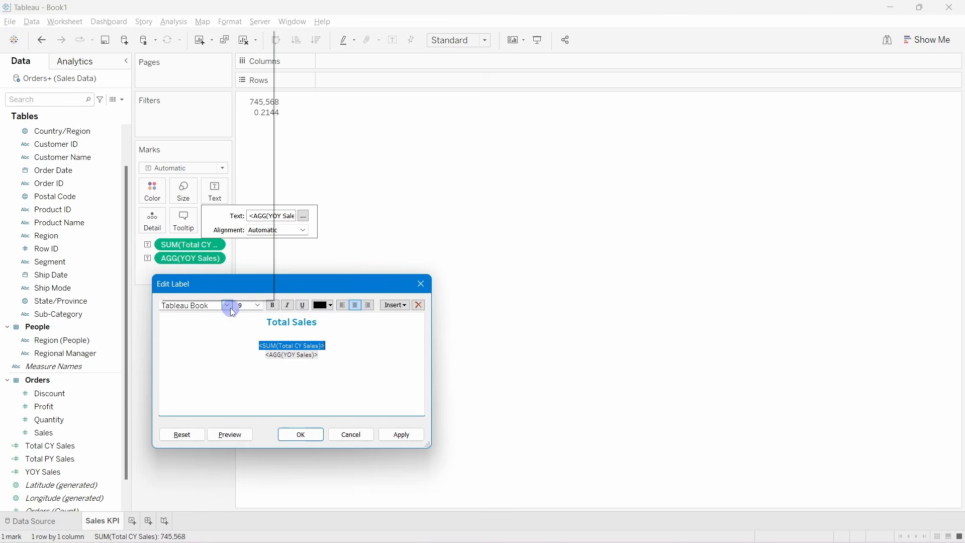
{"action": "left_click", "coordinate": [193, 43]}
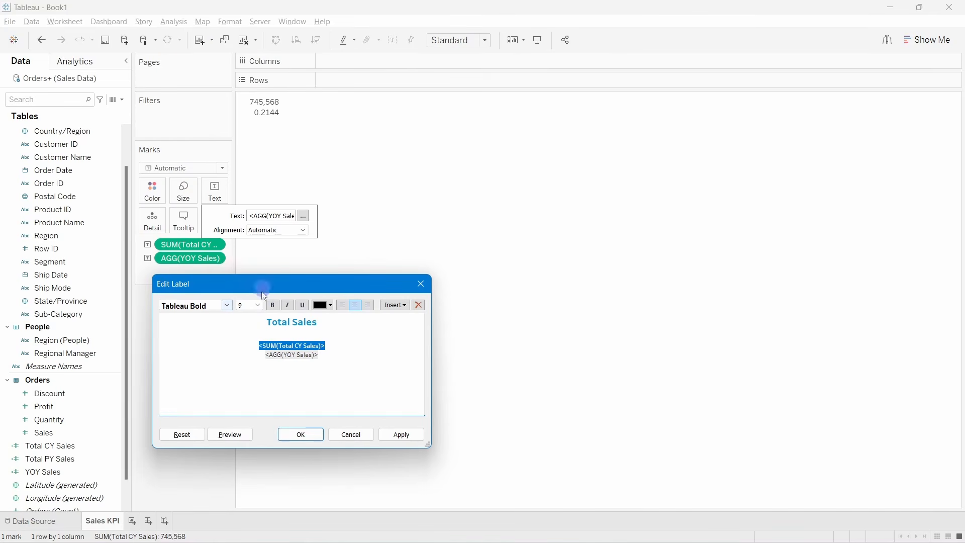
{"action": "left_click", "coordinate": [258, 305]}
{"action": "left_click", "coordinate": [243, 387]}
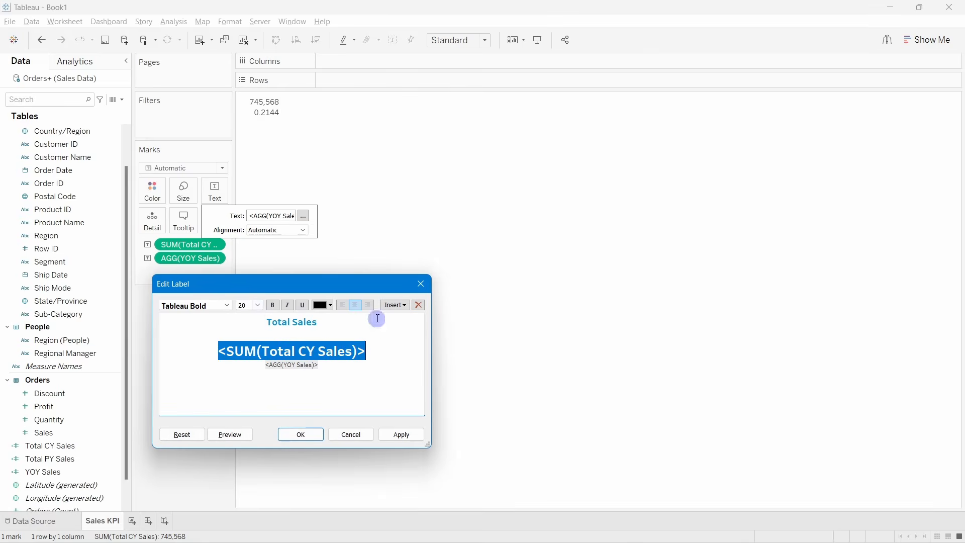
{"action": "left_click", "coordinate": [323, 305]}
{"action": "left_click", "coordinate": [362, 392]}
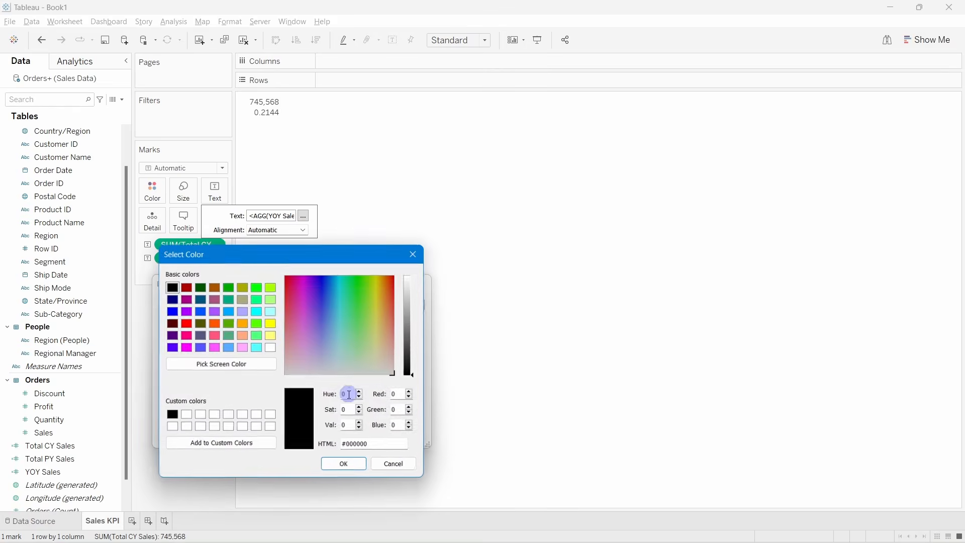
{"action": "left_click_drag", "start_coordinate": [404, 445], "coordinate": [322, 445]}
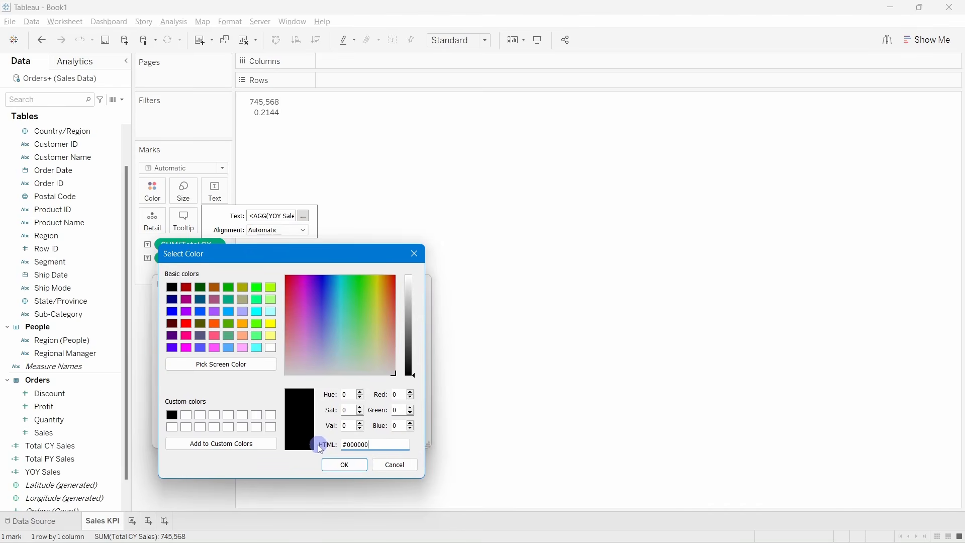
{"action": "left_click", "coordinate": [339, 465]}
With the YOY Sales field selected in the label, look up the YOY value's font, size and colour in Color Code.docx and copy the colour code.
{"action": "left_click", "coordinate": [323, 381]}
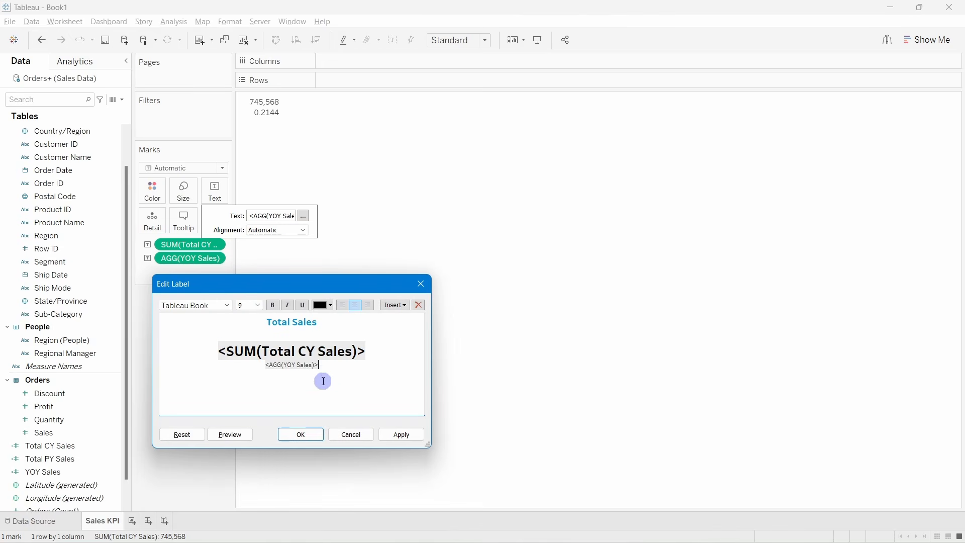
{"action": "left_click_drag", "start_coordinate": [327, 364], "coordinate": [260, 362]}
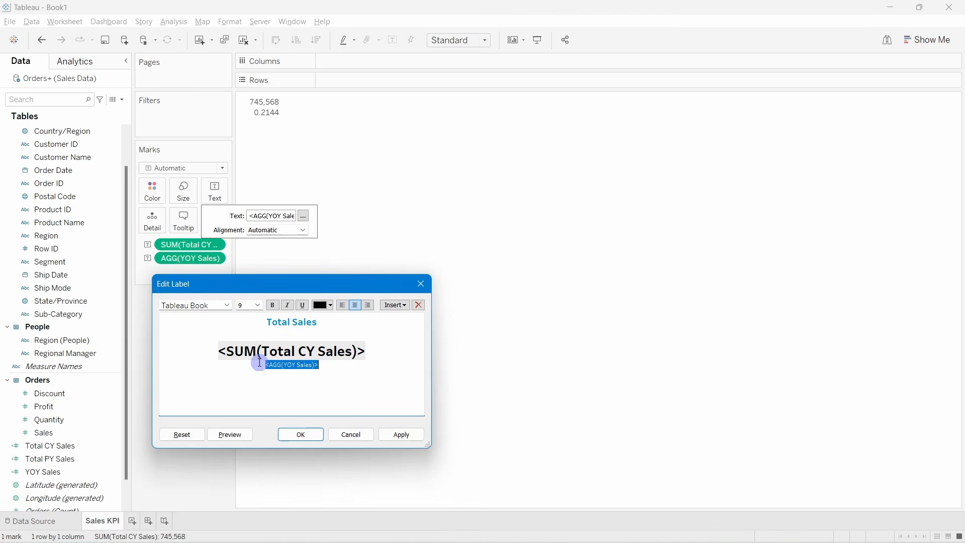
{"action": "key", "text": "alt+Tab"}
{"action": "left_click_drag", "start_coordinate": [523, 241], "coordinate": [490, 242]}
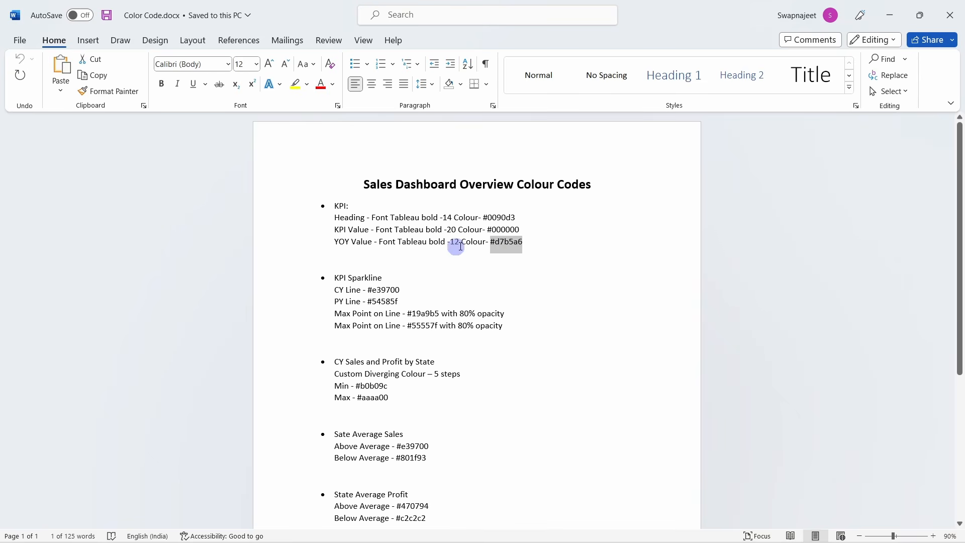
{"action": "key", "text": "alt+Tab"}
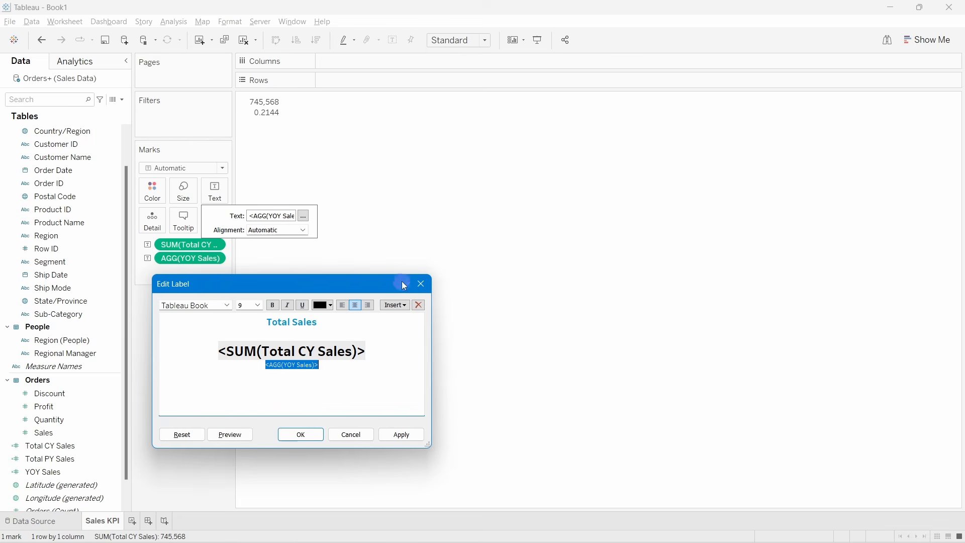
Format the label's YOY Sales field in Tableau Bold, size 12, with colour #d7b5a6, and apply the edited label.
{"action": "left_click", "coordinate": [257, 305]}
{"action": "left_click", "coordinate": [243, 347]}
{"action": "left_click", "coordinate": [227, 305]}
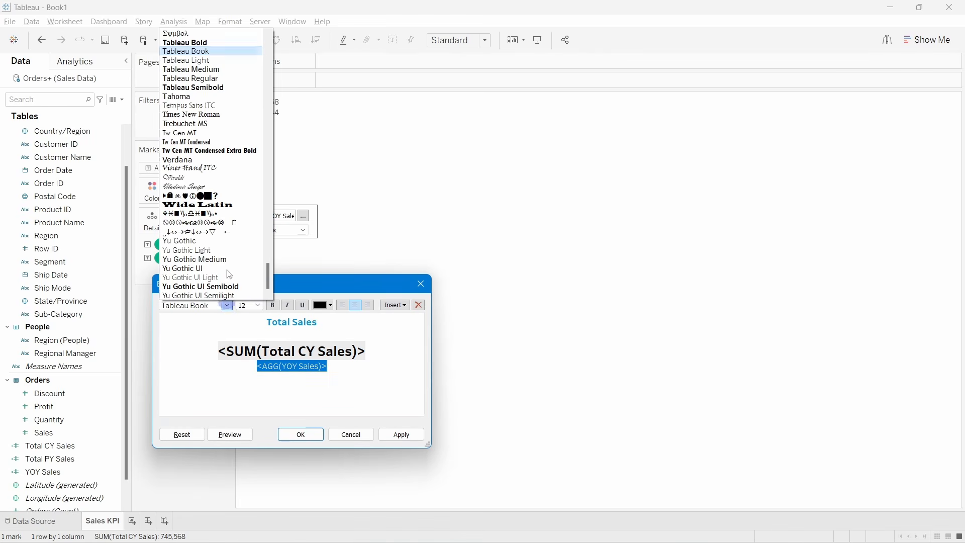
{"action": "left_click", "coordinate": [217, 52]}
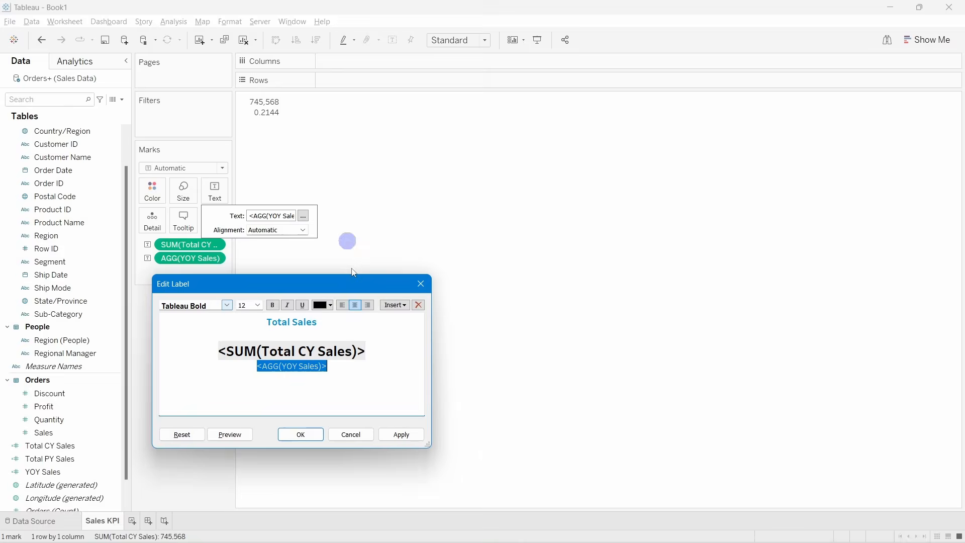
{"action": "left_click", "coordinate": [323, 305]}
{"action": "left_click", "coordinate": [356, 392]}
{"action": "left_click_drag", "start_coordinate": [375, 445], "coordinate": [323, 446]}
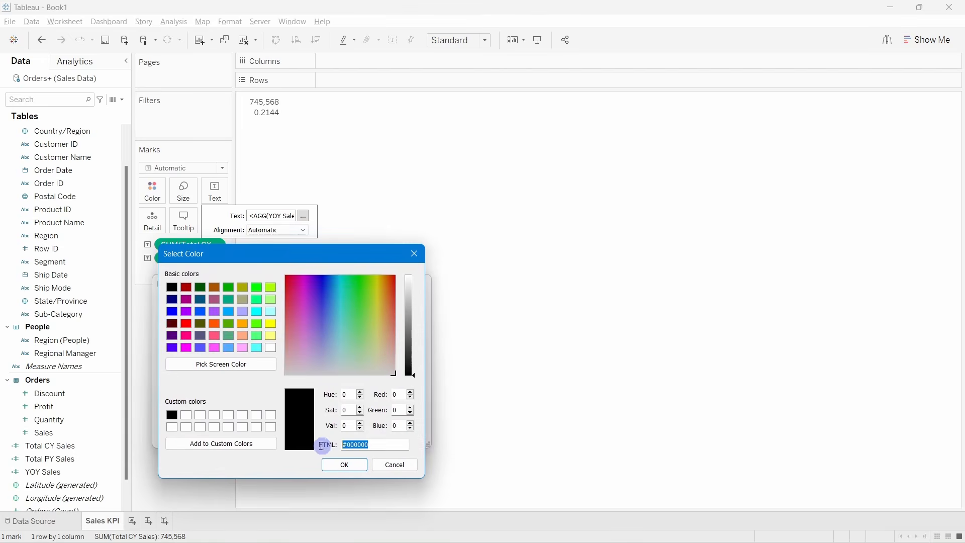
{"action": "key", "text": "ctrl+v"}
{"action": "left_click", "coordinate": [345, 464]}
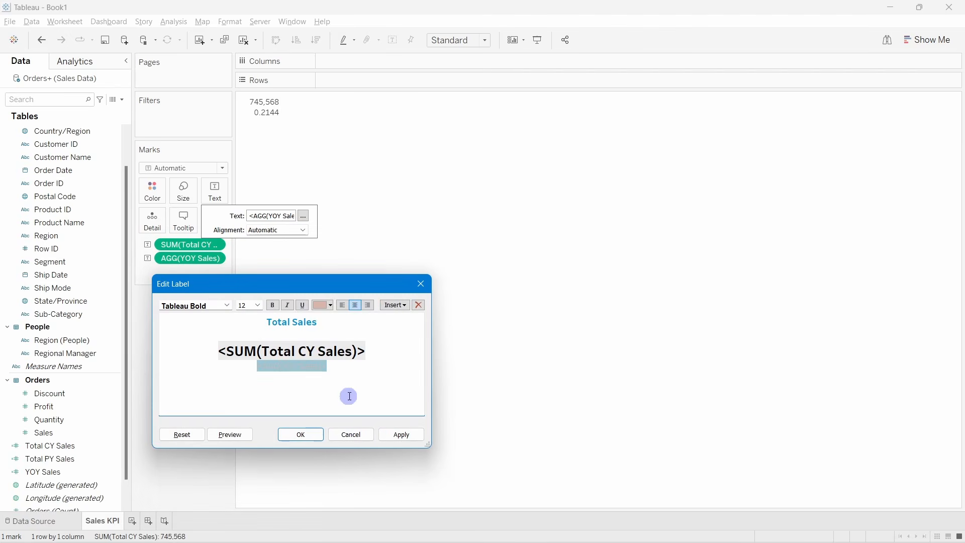
{"action": "left_click_drag", "start_coordinate": [345, 364], "coordinate": [246, 369]}
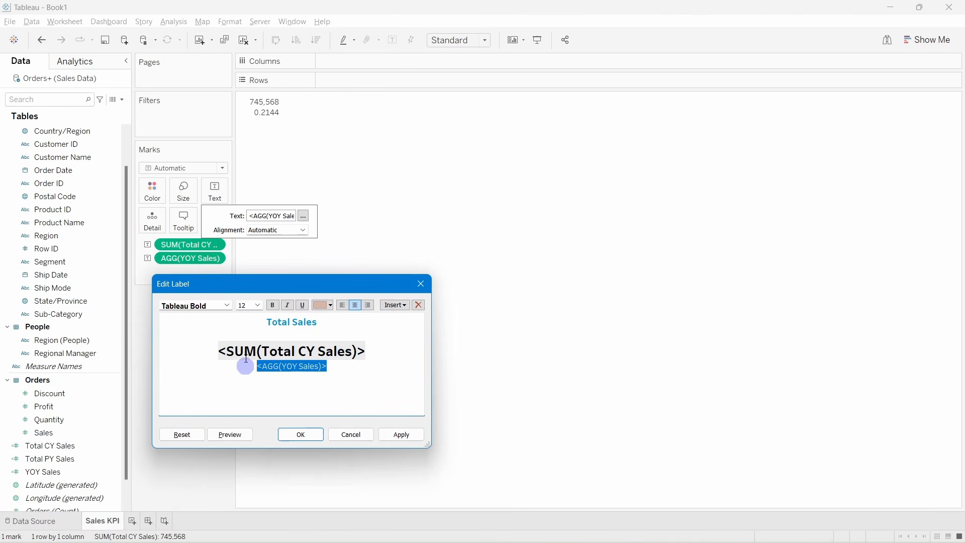
{"action": "left_click", "coordinate": [400, 435]}
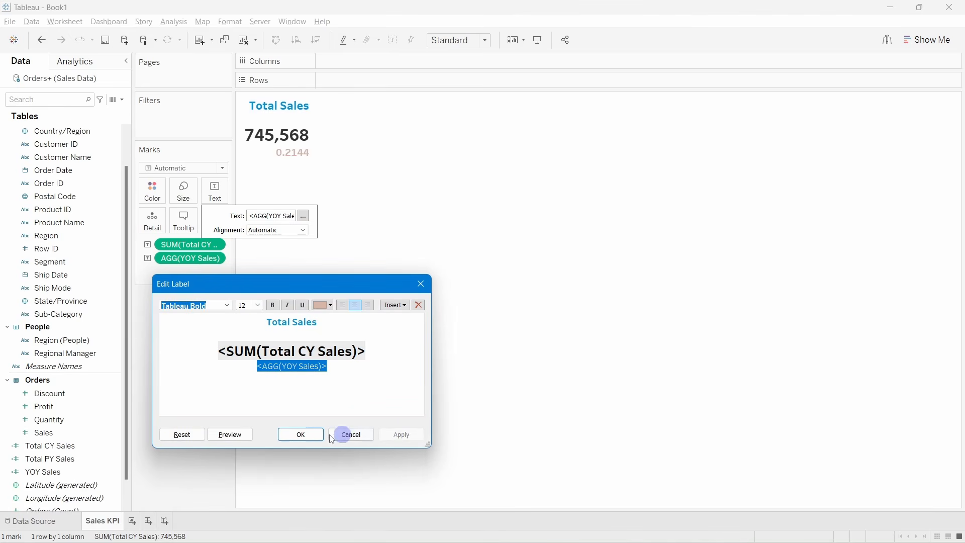
{"action": "left_click", "coordinate": [300, 435]}
Center the KPI text horizontally and fit the sheet to Entire View.
{"action": "left_click", "coordinate": [278, 231]}
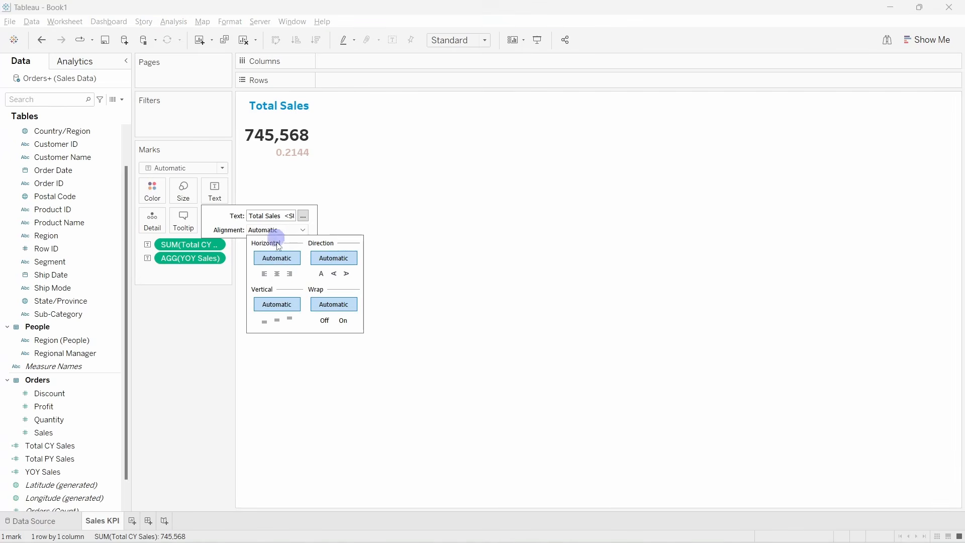
{"action": "left_click", "coordinate": [276, 274]}
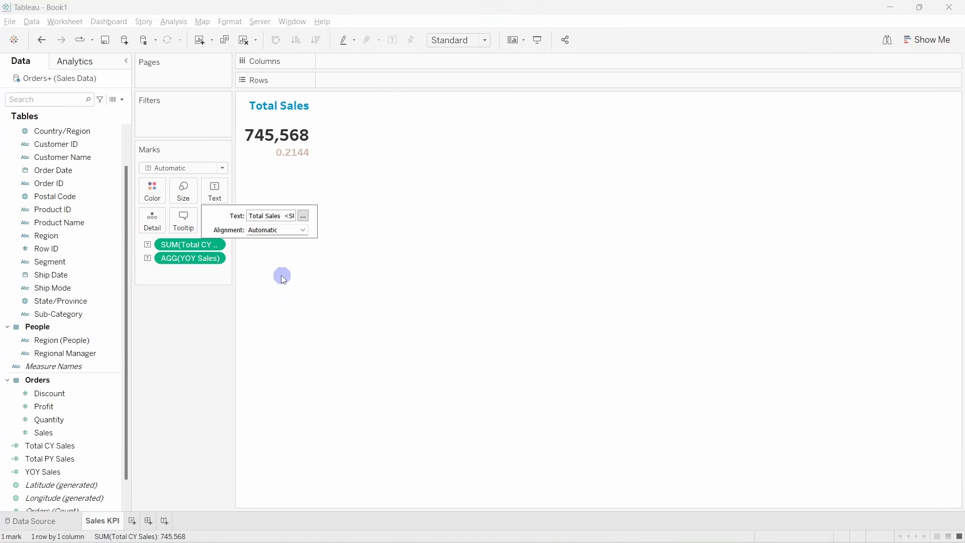
{"action": "left_click", "coordinate": [472, 45]}
{"action": "left_click", "coordinate": [455, 86]}
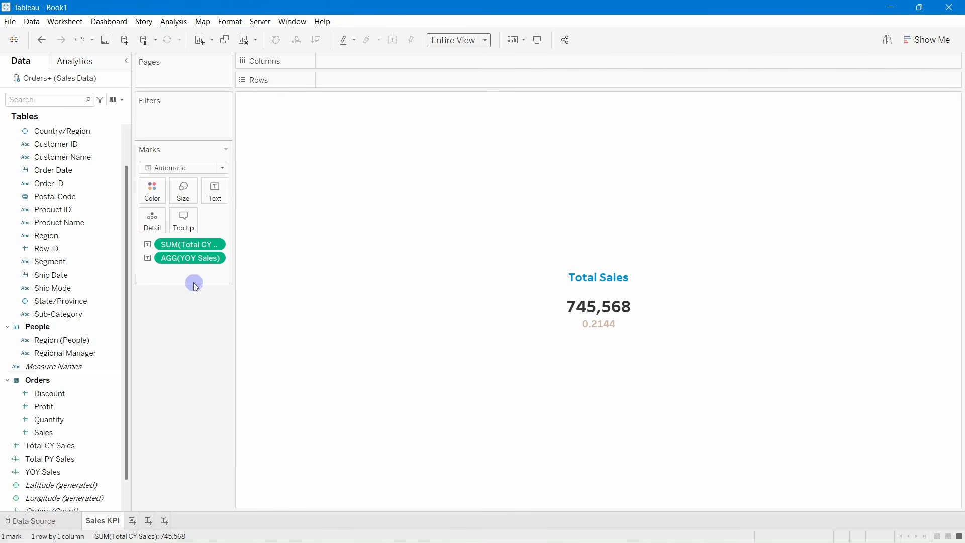
Format the Total CY Sales number as custom currency with a $ prefix, 0 decimal places and display units in Thousands (K).
{"action": "right_click", "coordinate": [189, 246]}
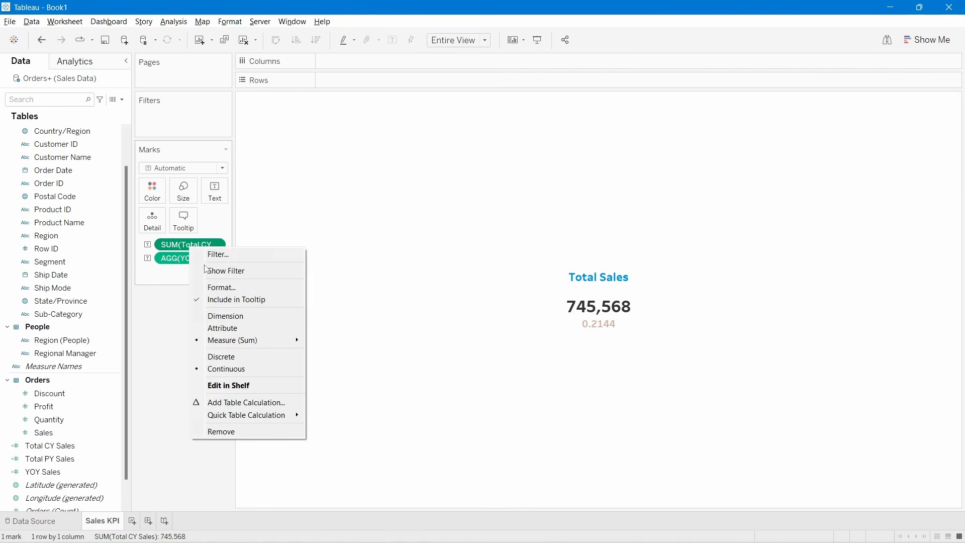
{"action": "left_click", "coordinate": [215, 284]}
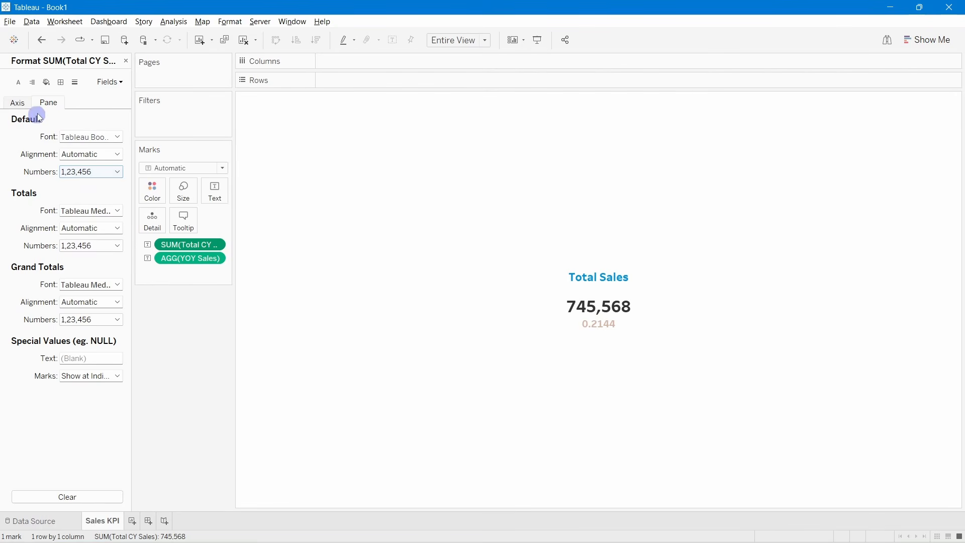
{"action": "left_click", "coordinate": [82, 171]}
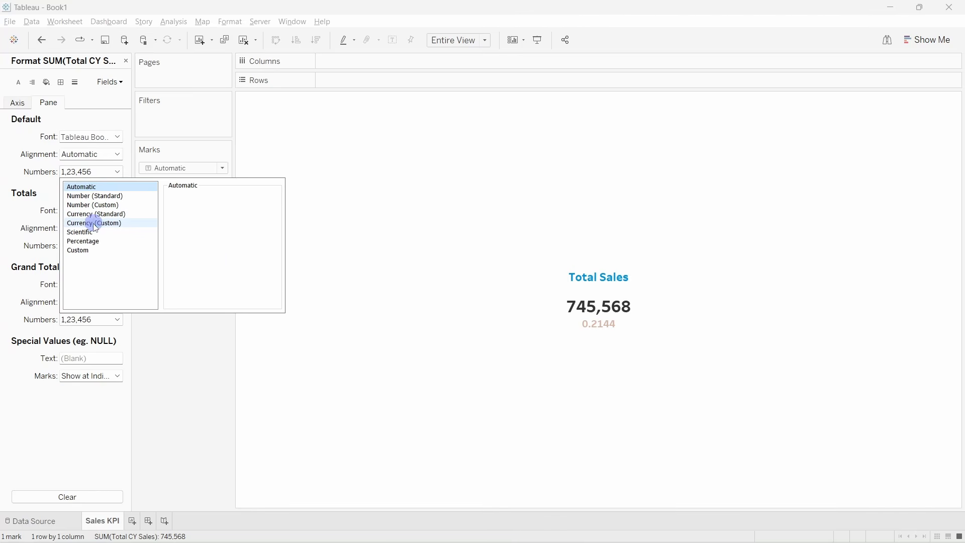
{"action": "left_click", "coordinate": [93, 222]}
{"action": "left_click_drag", "start_coordinate": [173, 284], "coordinate": [164, 286]}
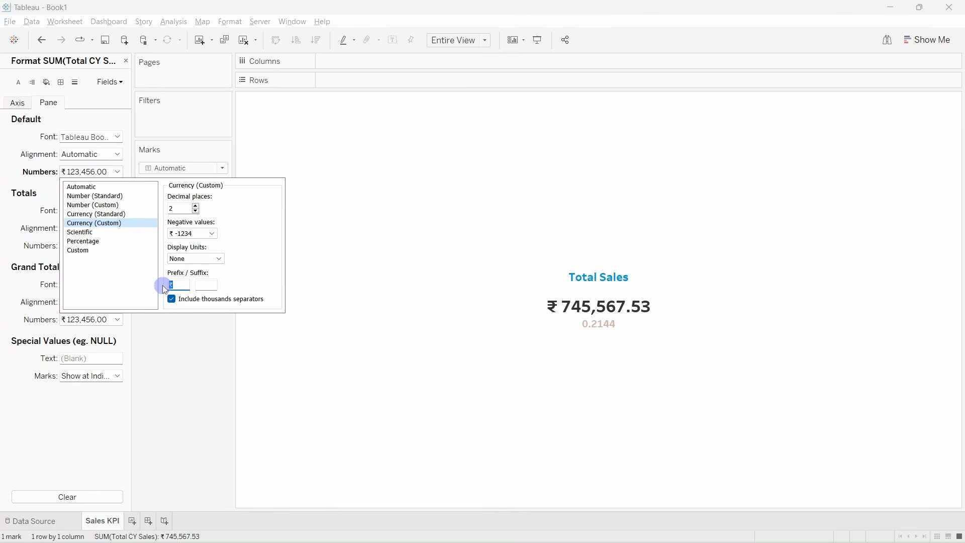
{"action": "type", "text": "$"}
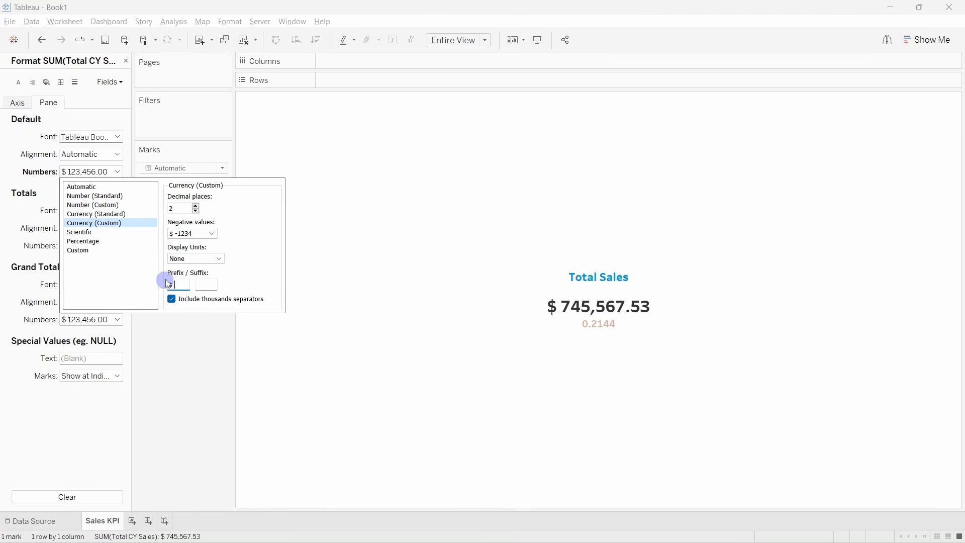
{"action": "double_click", "coordinate": [197, 211]}
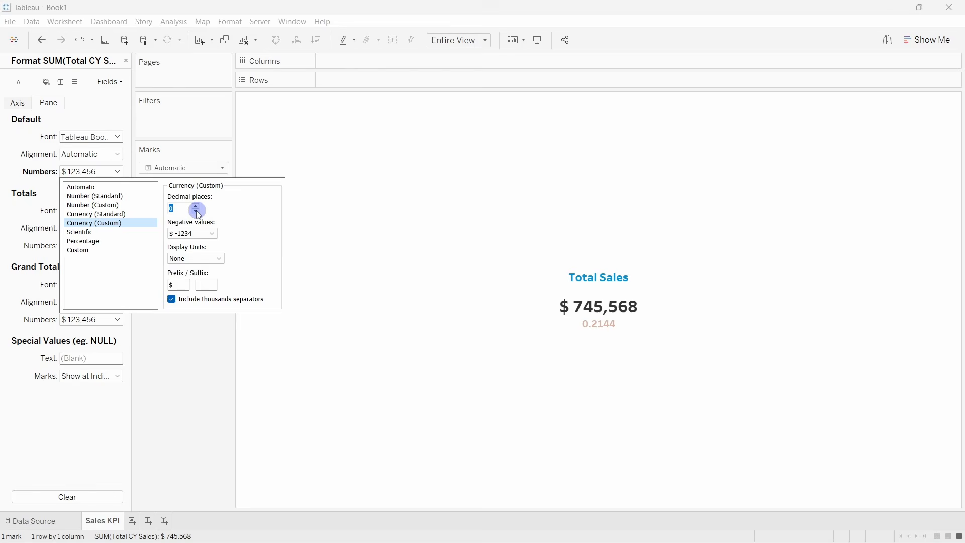
{"action": "left_click", "coordinate": [212, 257]}
{"action": "left_click", "coordinate": [206, 277]}
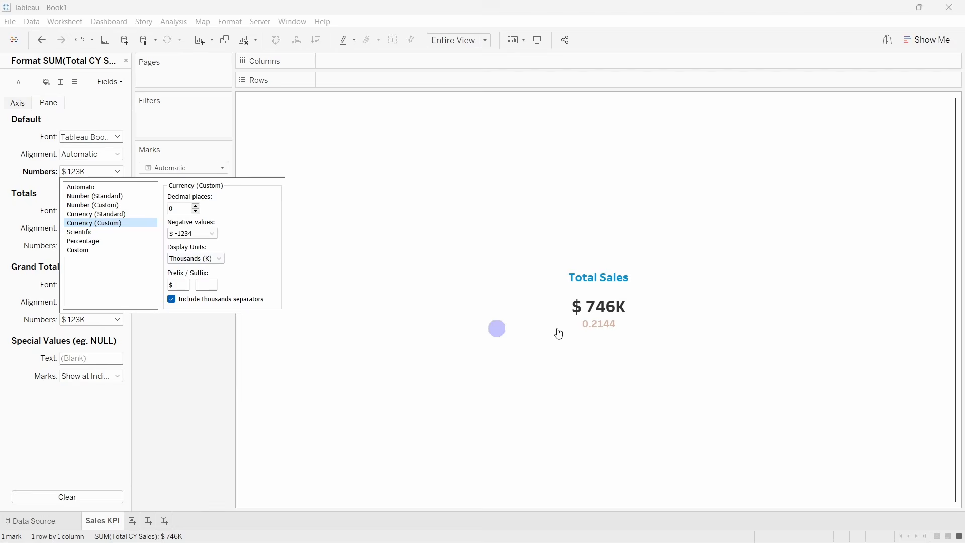
{"action": "left_click", "coordinate": [195, 366]}
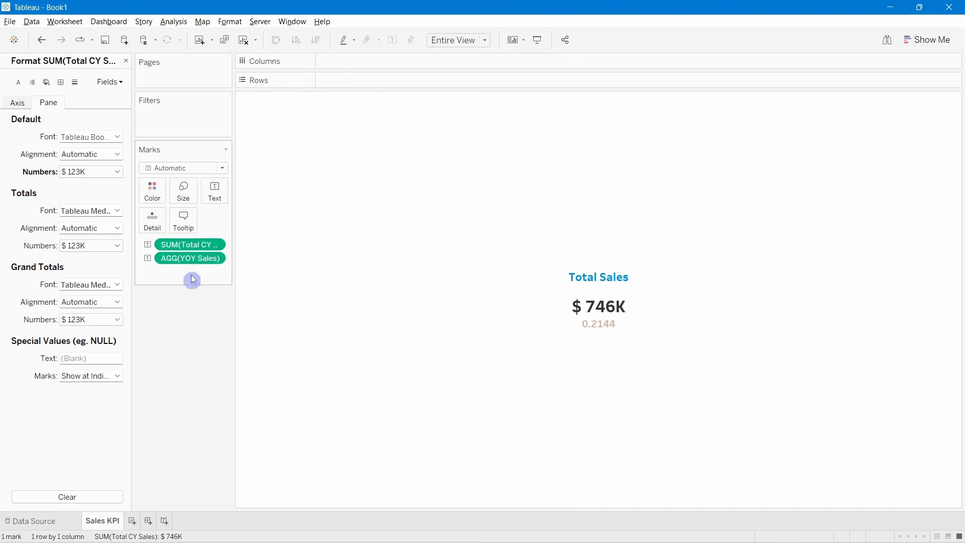
Format the YOY Sales number as a percentage and close the formatting settings.
{"action": "left_click", "coordinate": [187, 259]}
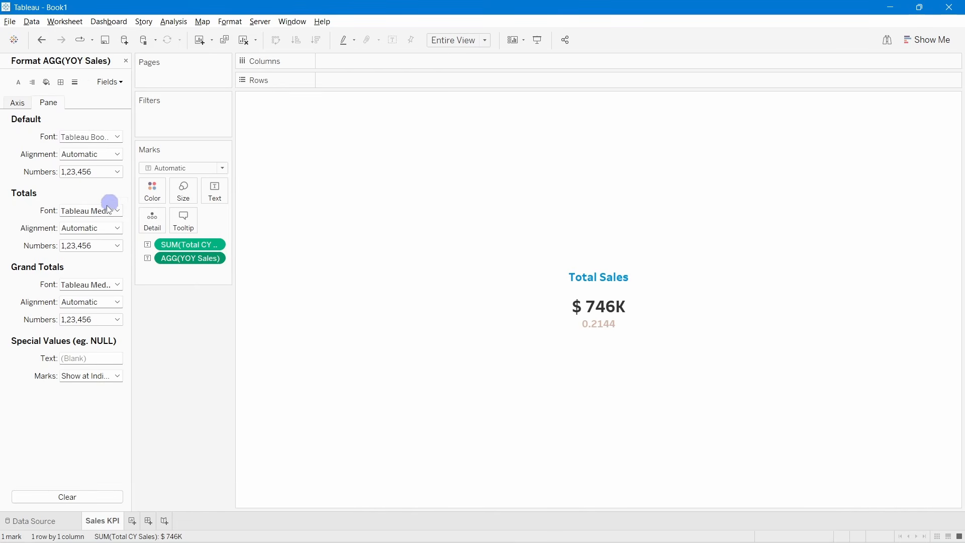
{"action": "left_click", "coordinate": [82, 171]}
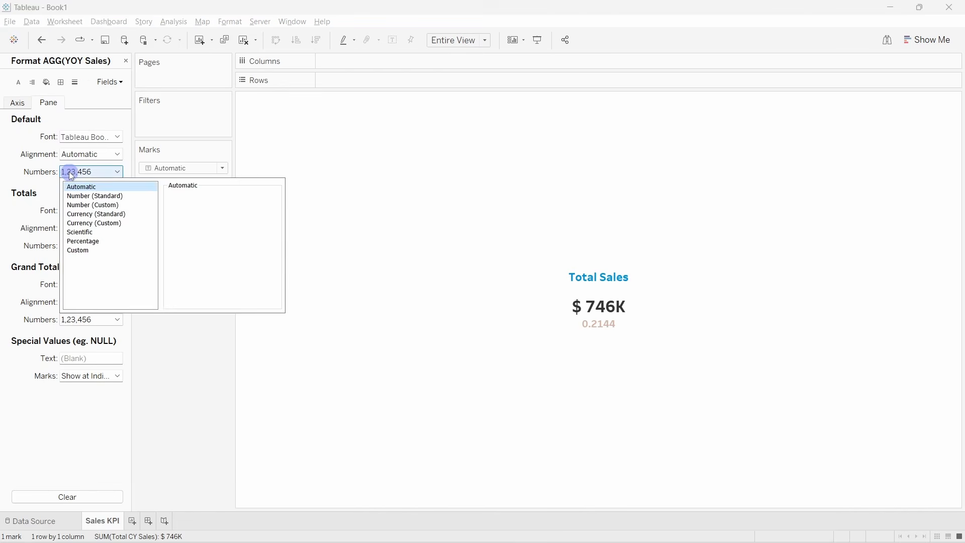
{"action": "left_click", "coordinate": [92, 241]}
{"action": "left_click", "coordinate": [153, 352]}
{"action": "left_click", "coordinate": [125, 61]}
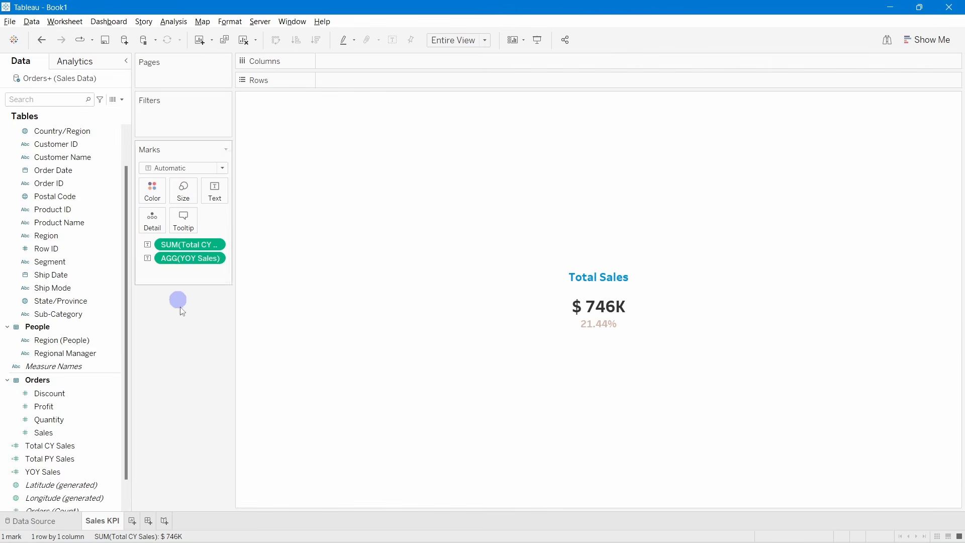
{"action": "key", "text": "alt+Tab"}
{"action": "key", "text": "alt+Tab"}
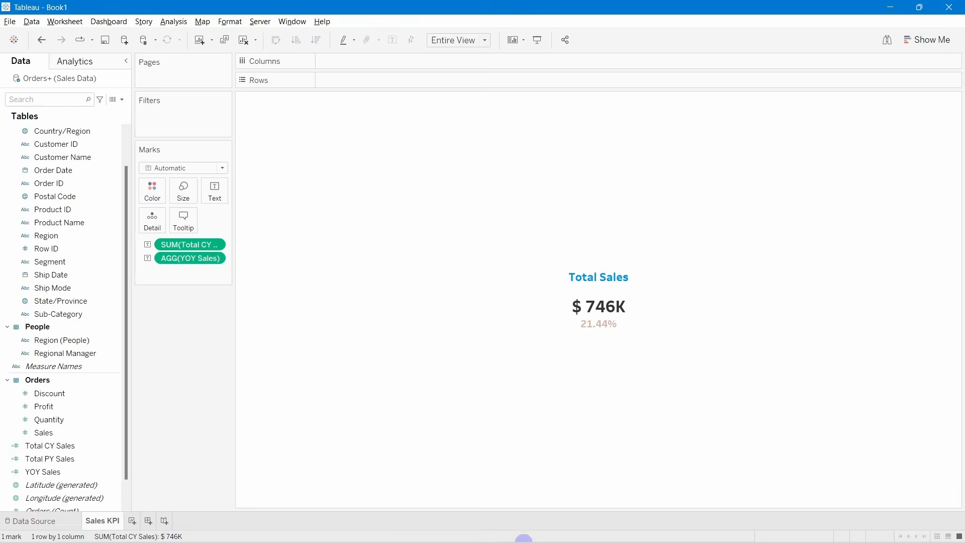
{"action": "mouse_move", "coordinate": [594, 538]}
{"action": "left_click", "coordinate": [520, 459]}
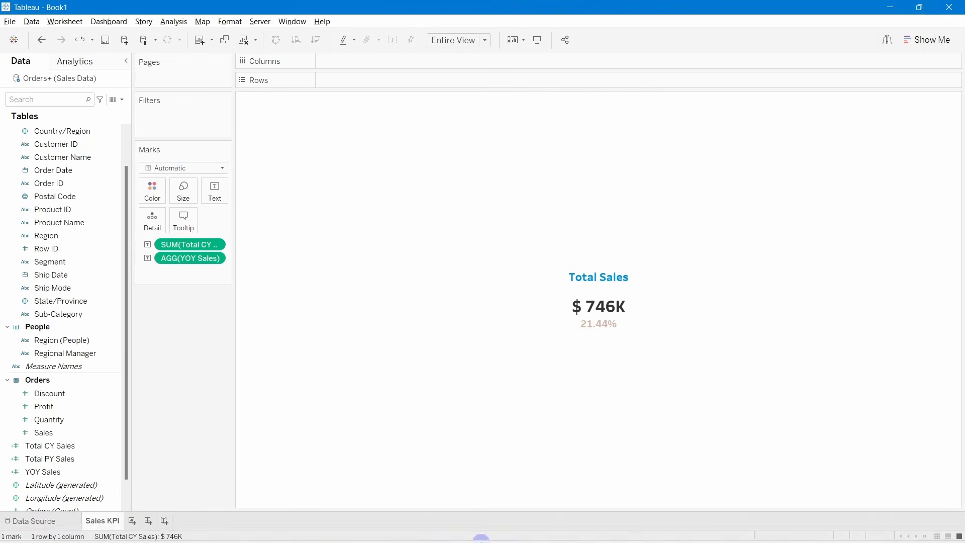
Switch to Excel and create a blank workbook.
{"action": "left_click", "coordinate": [361, 533]}
{"action": "type", "text": "excel"}
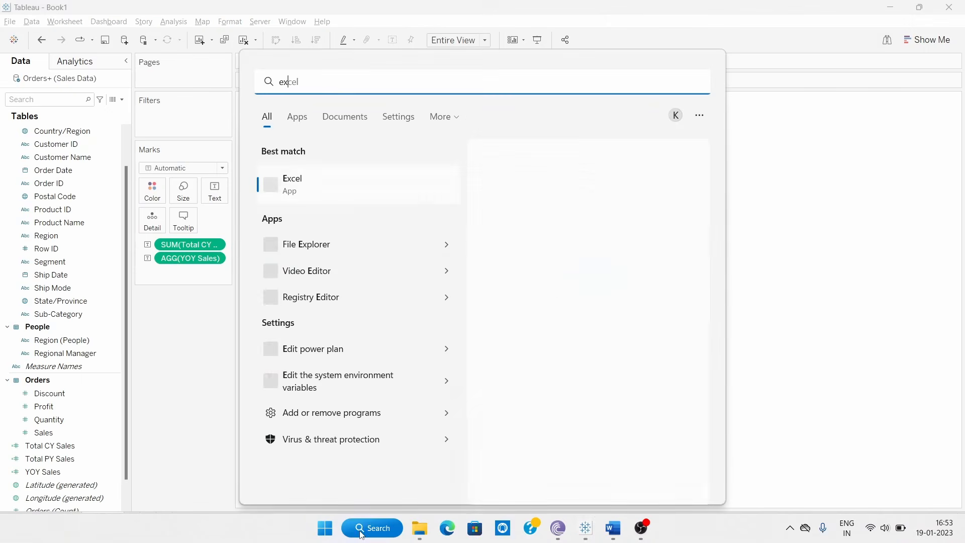
{"action": "left_click", "coordinate": [308, 196]}
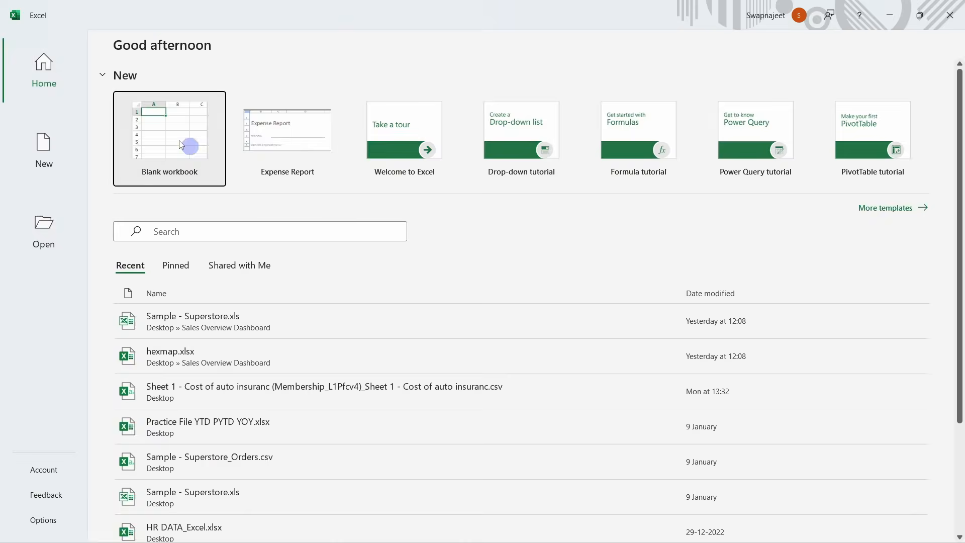
{"action": "left_click", "coordinate": [178, 141]}
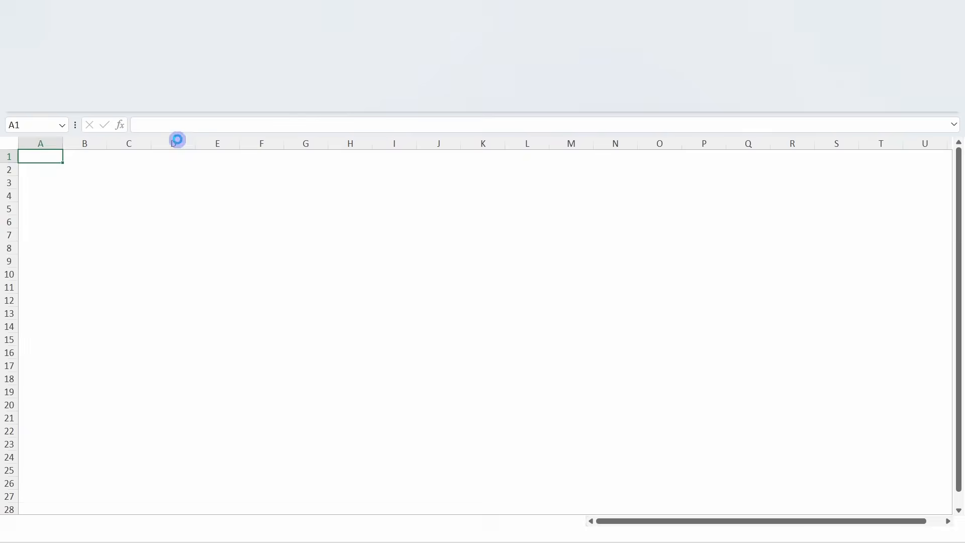
Insert the Arial geometric symbols Black Up-Pointing Triangle (25B2) and Black Down-Pointing Triangle (25BC) into cell D1.
{"action": "left_click", "coordinate": [174, 143]}
{"action": "left_click", "coordinate": [118, 40]}
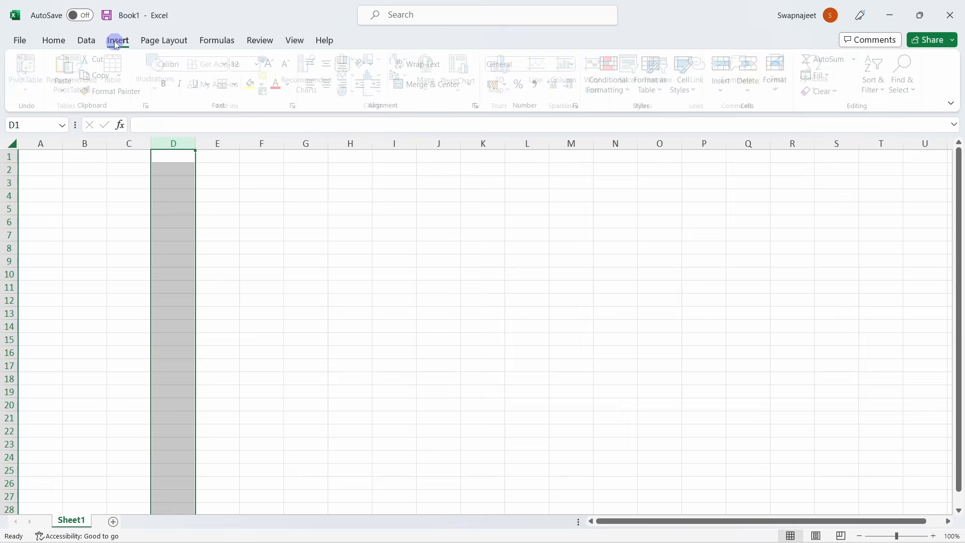
{"action": "left_click", "coordinate": [819, 75]}
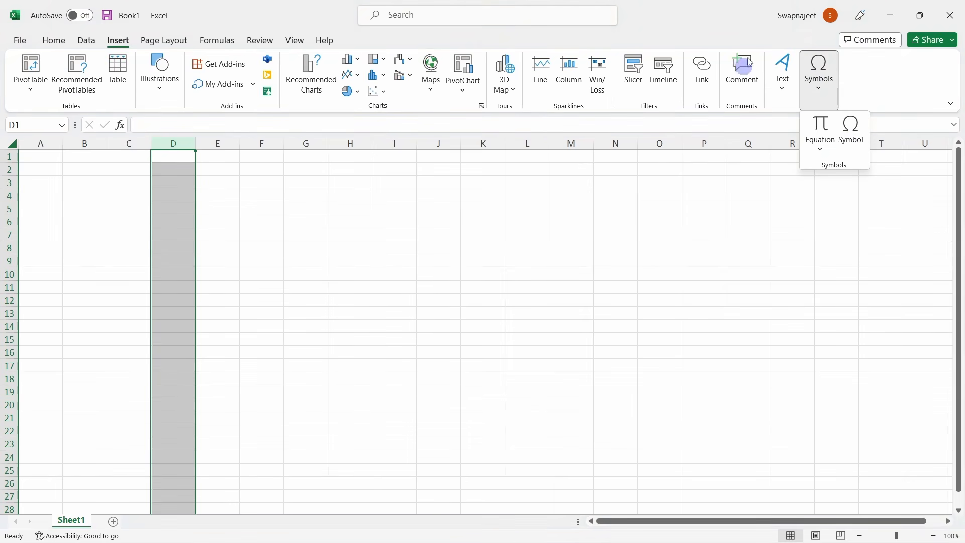
{"action": "left_click", "coordinate": [853, 135]}
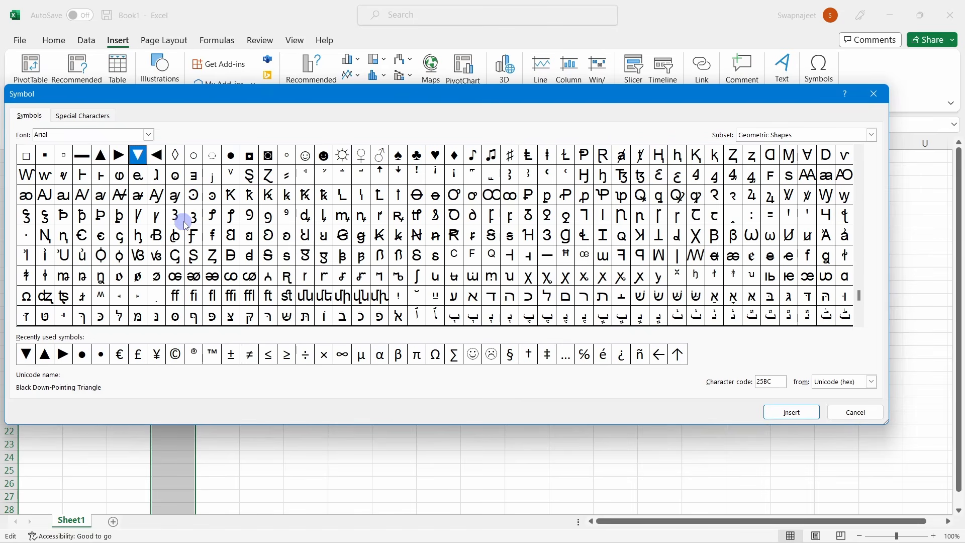
{"action": "left_click", "coordinate": [100, 154]}
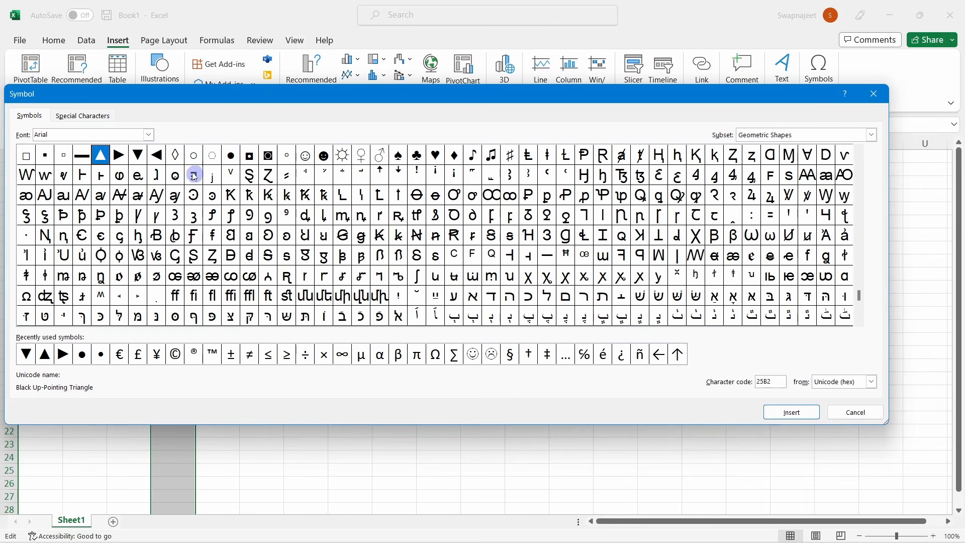
{"action": "left_click", "coordinate": [793, 411]}
{"action": "left_click", "coordinate": [137, 155]}
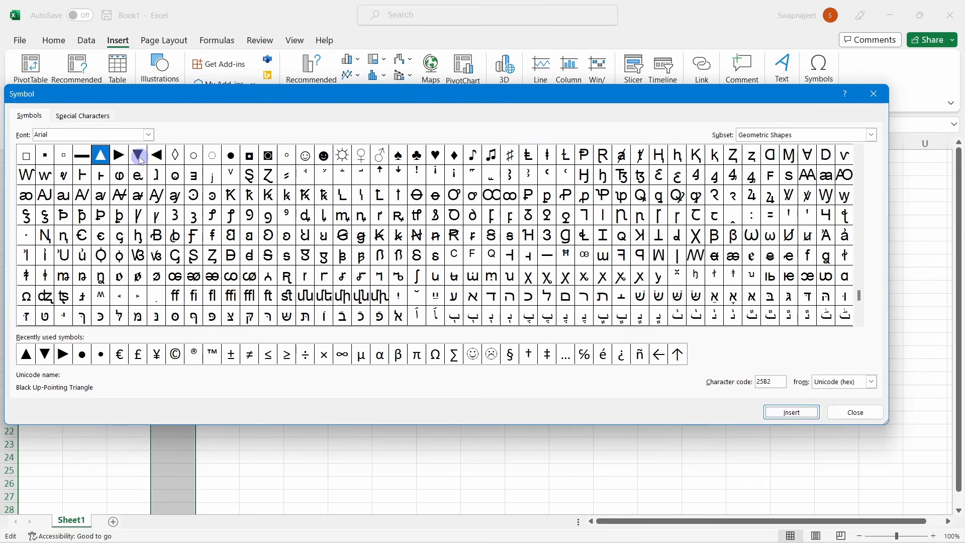
{"action": "left_click", "coordinate": [802, 411]}
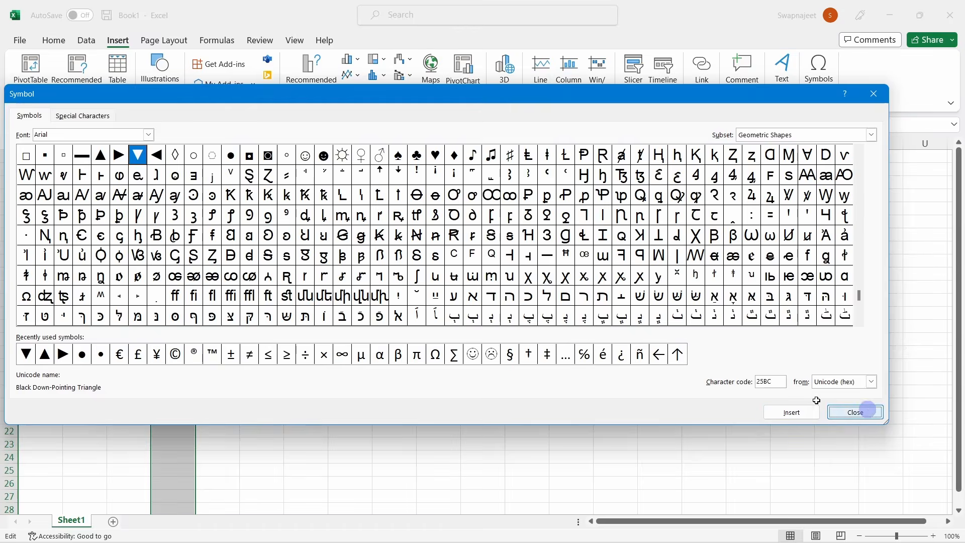
Close the symbol dialog, copy both triangle symbols from cell D1 and switch to the Tableau workbook.
{"action": "left_click", "coordinate": [853, 411]}
{"action": "left_click", "coordinate": [203, 249]}
{"action": "left_click", "coordinate": [172, 158]}
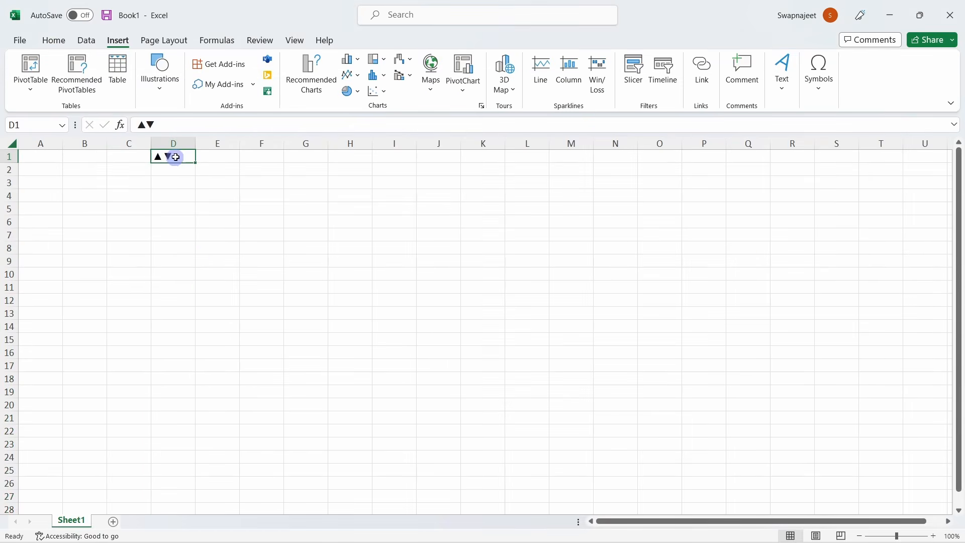
{"action": "double_click", "coordinate": [151, 159]}
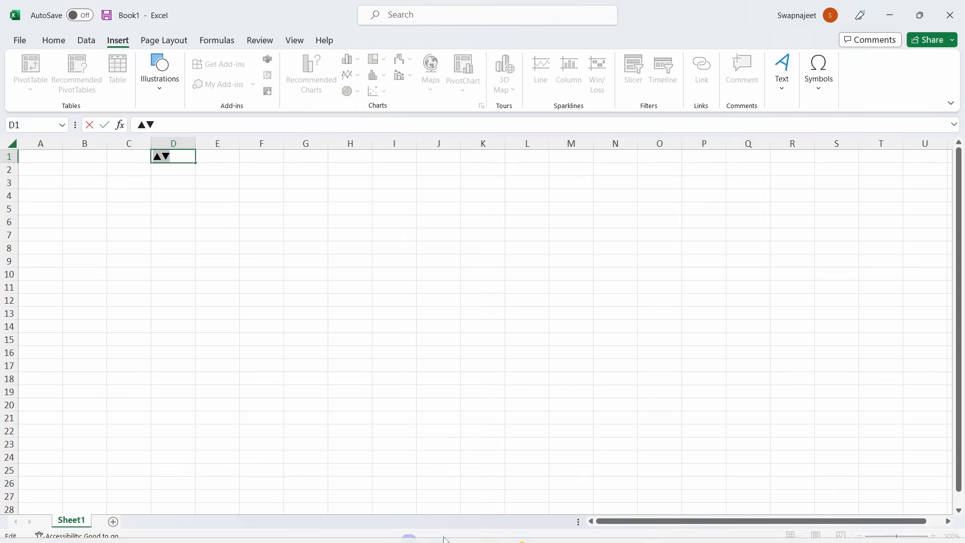
{"action": "mouse_move", "coordinate": [610, 537]}
{"action": "mouse_move", "coordinate": [577, 532]}
{"action": "left_click", "coordinate": [598, 487]}
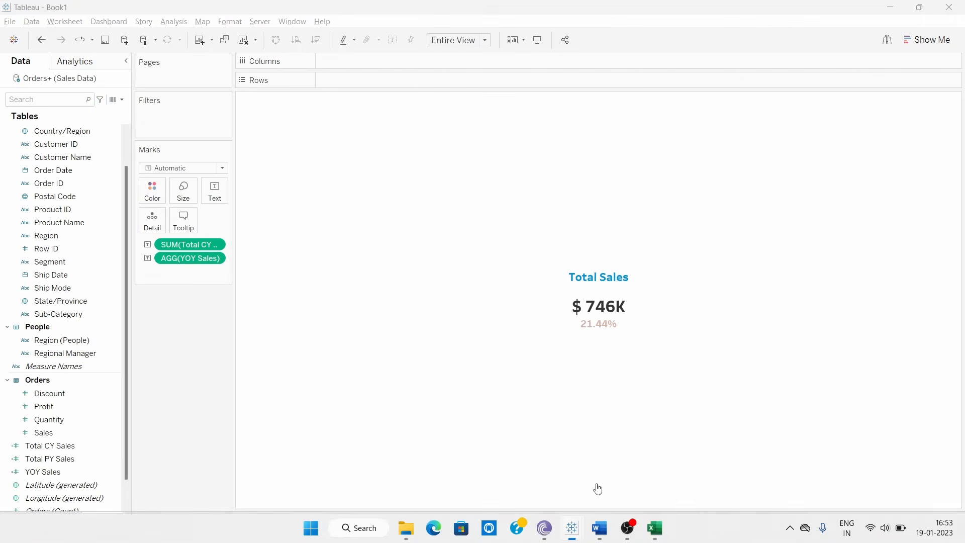
Create a calculated field named YOY sales indicator.
{"action": "left_click", "coordinate": [122, 100]}
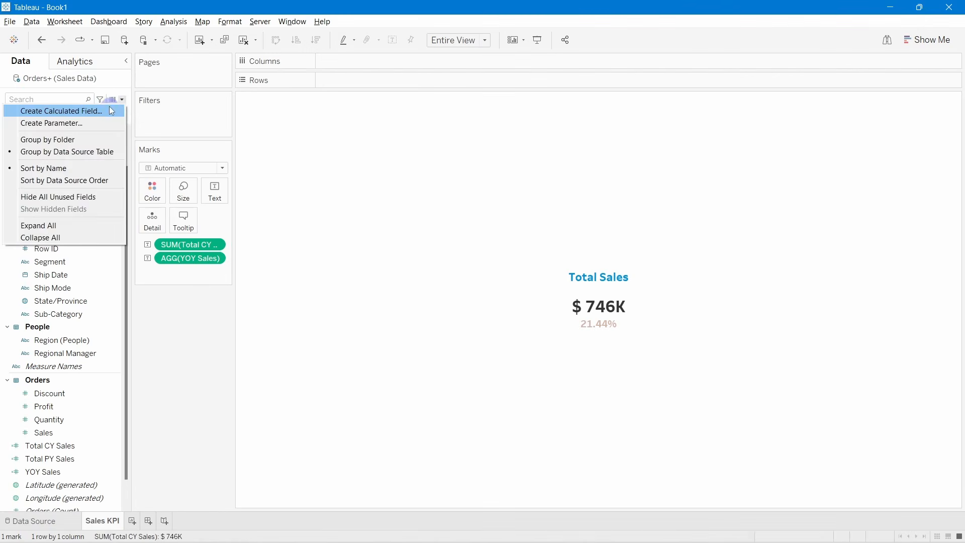
{"action": "left_click", "coordinate": [55, 110]}
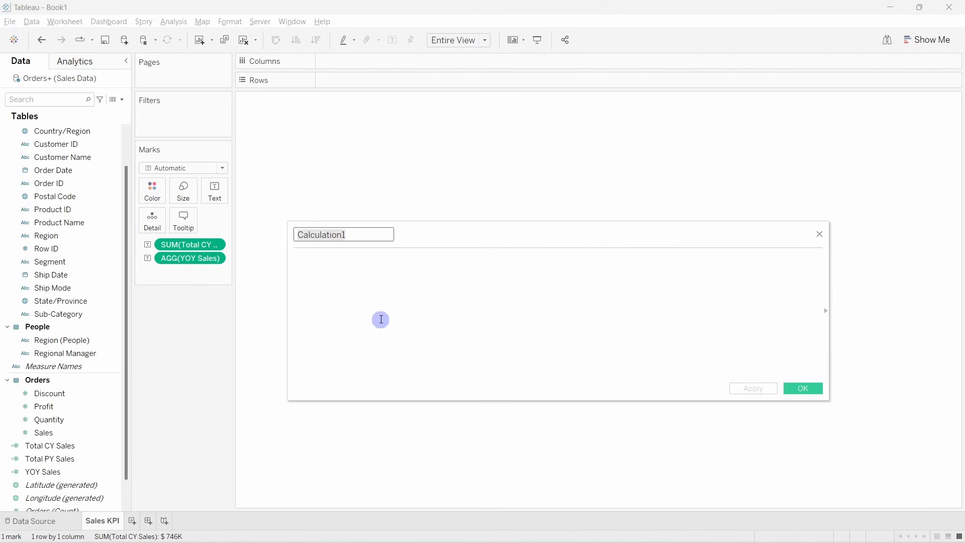
{"action": "type", "text": "YOY indica"}
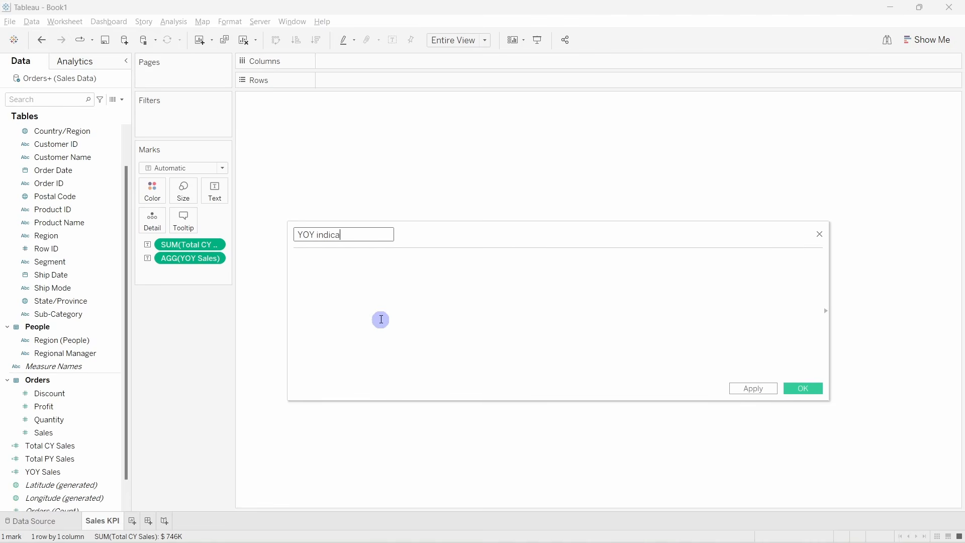
{"action": "type", "text": "tor"}
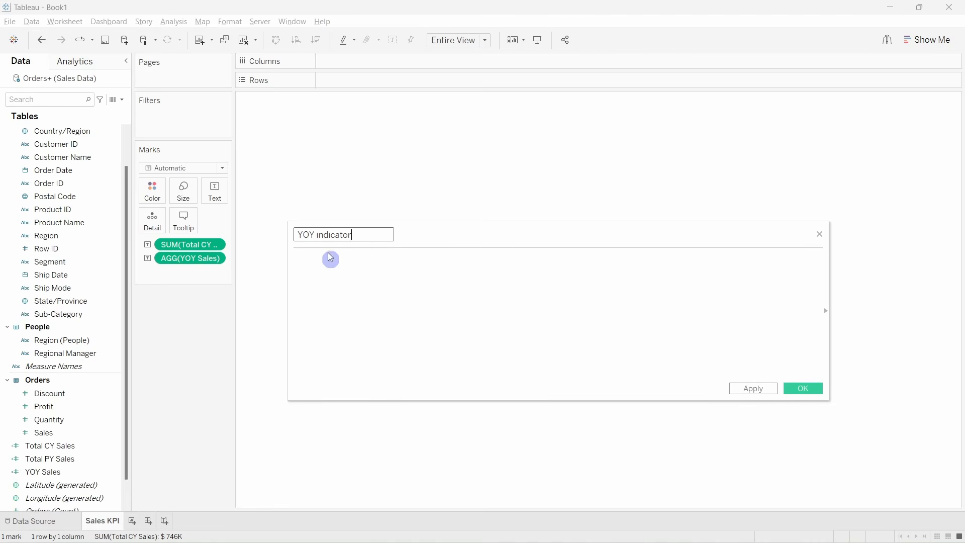
{"action": "left_click", "coordinate": [337, 289]}
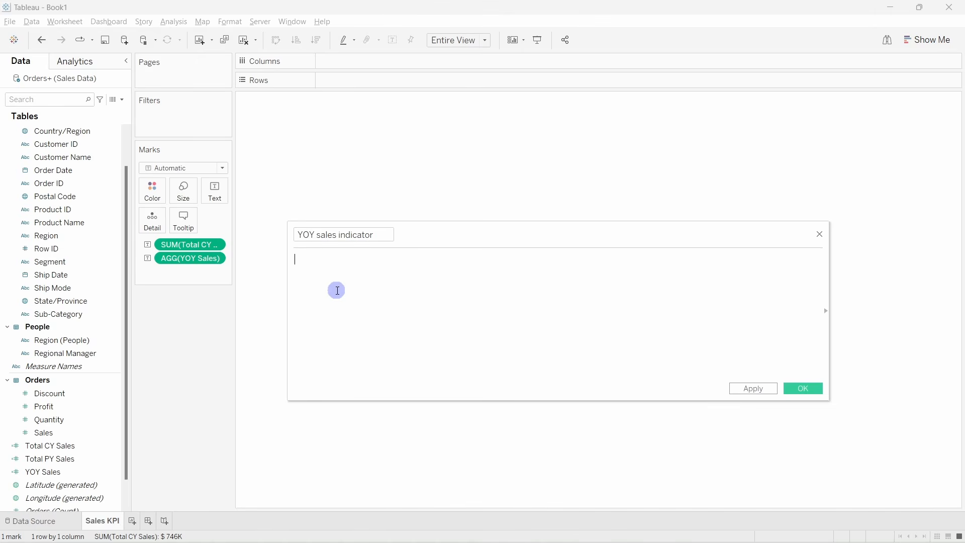
Enter the formula IF [YOY Sales]>0 THEN "▲" ELSE "▼" END and save the YOY sales indicator field.
{"action": "type", "text": "IF yoy"}
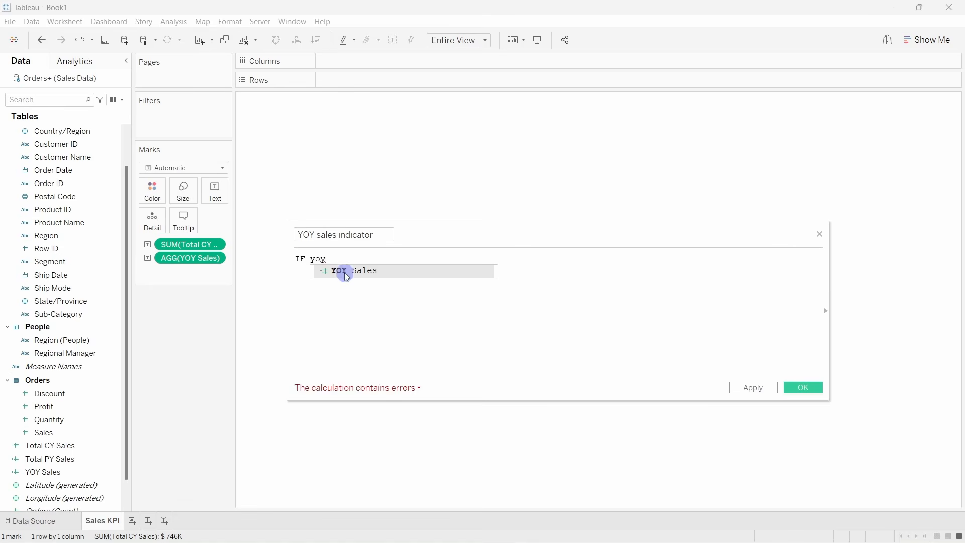
{"action": "left_click", "coordinate": [344, 273]}
{"action": "type", "text": ">"}
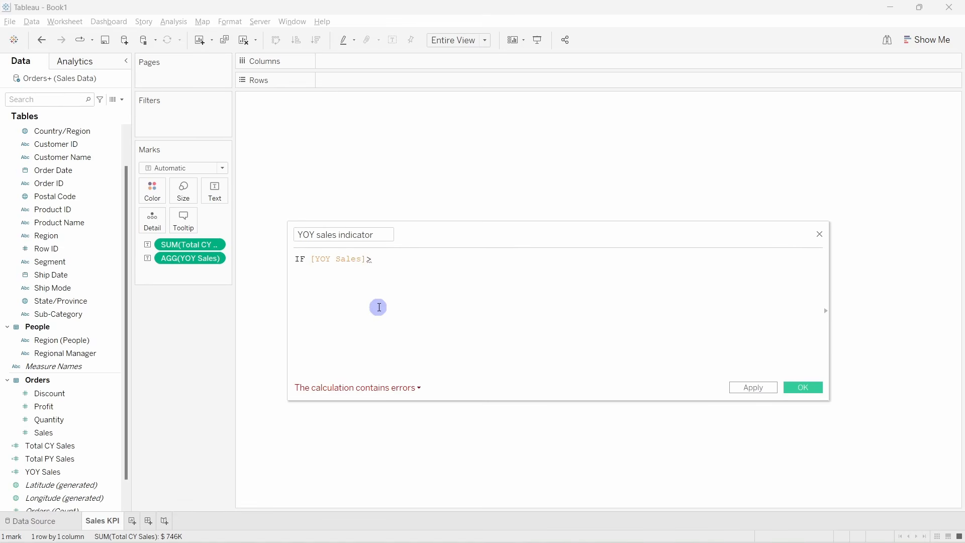
{"action": "type", "text": "0 THEN"}
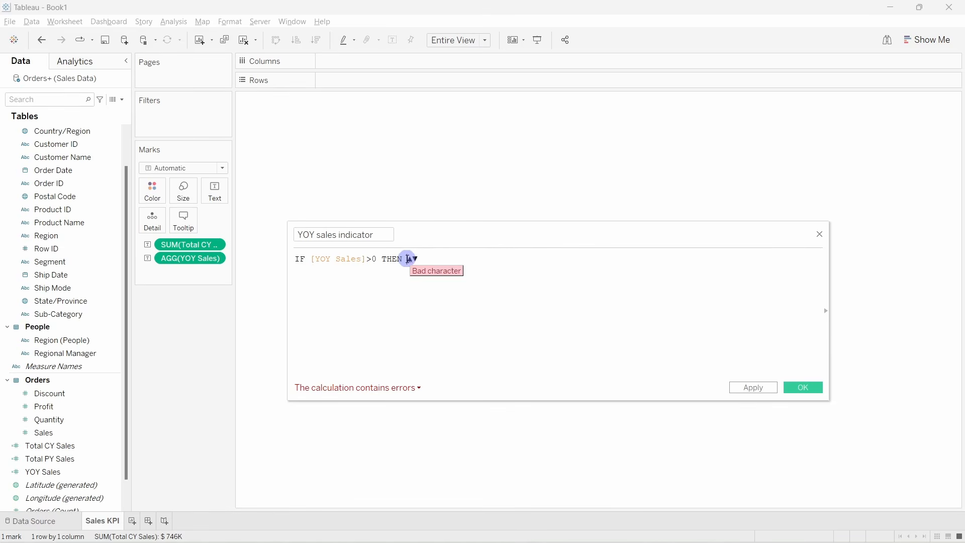
{"action": "type", "text": "\"▲"}
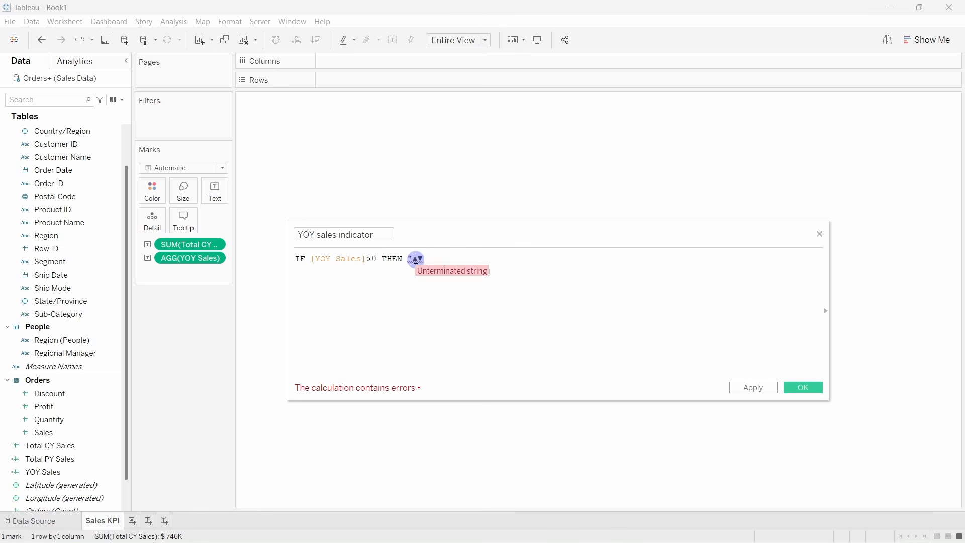
{"action": "type", "text": "\" ▼"}
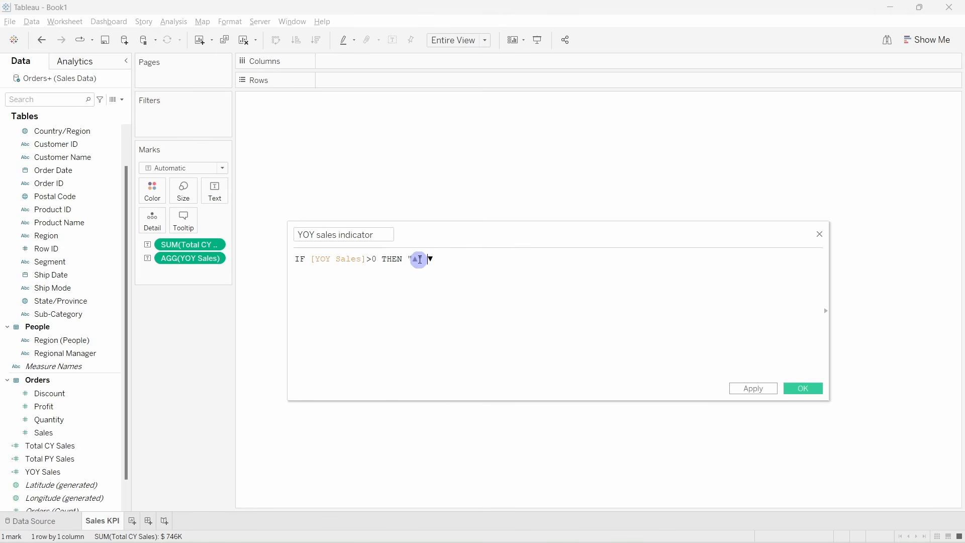
{"action": "type", "text": " ELSE "}
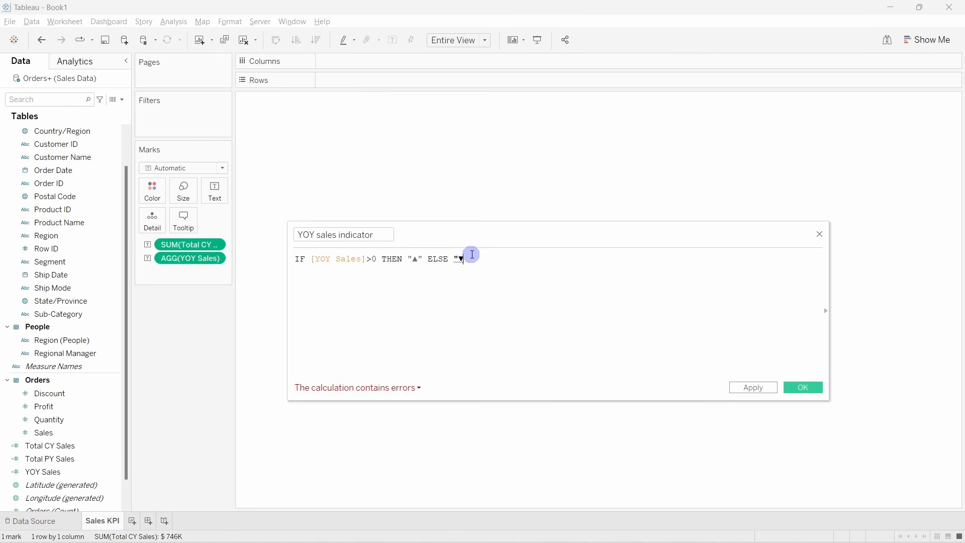
{"action": "type", "text": "\"▼\" END"}
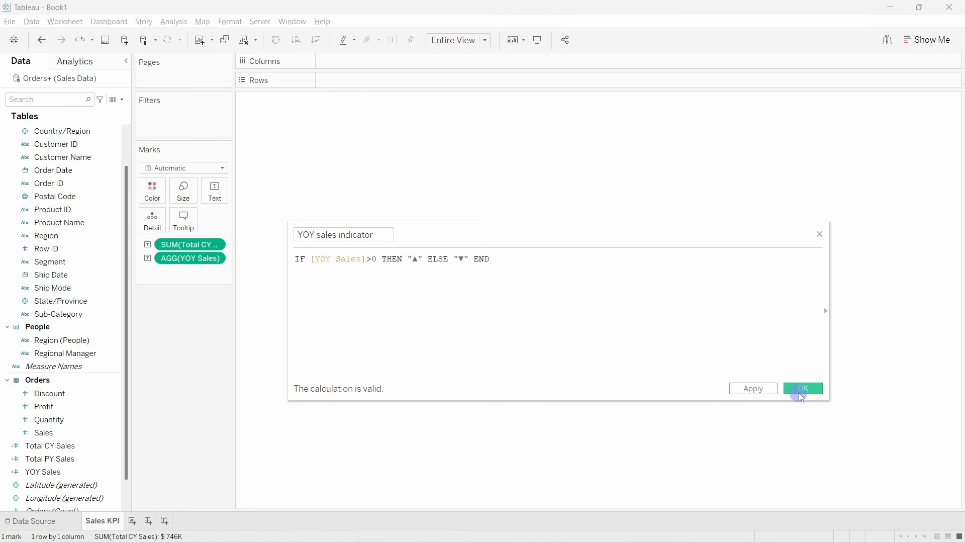
{"action": "left_click", "coordinate": [799, 392]}
Add YOY sales indicator to the text mark and move it directly before YOY Sales on the same label line, separated by a space.
{"action": "left_click_drag", "start_coordinate": [60, 484], "coordinate": [211, 209]}
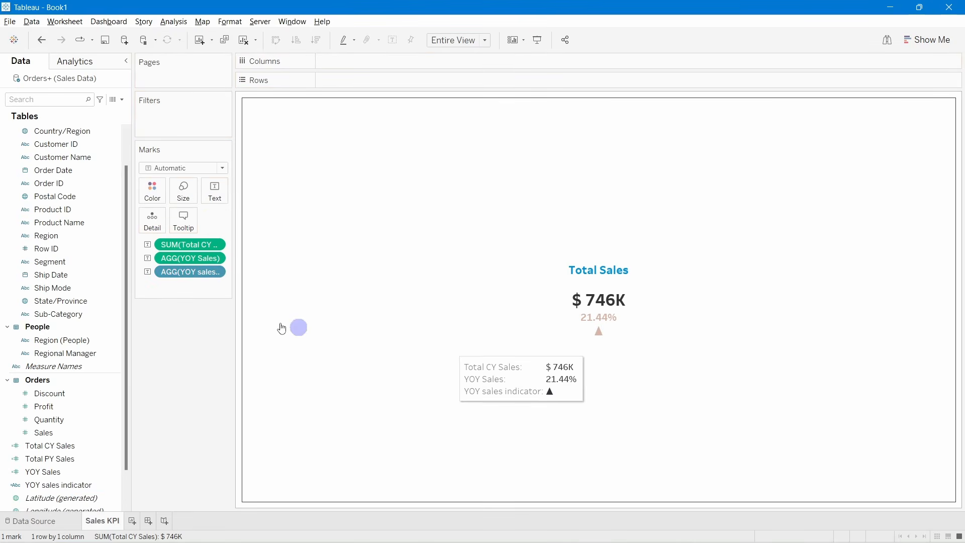
{"action": "left_click", "coordinate": [215, 190]}
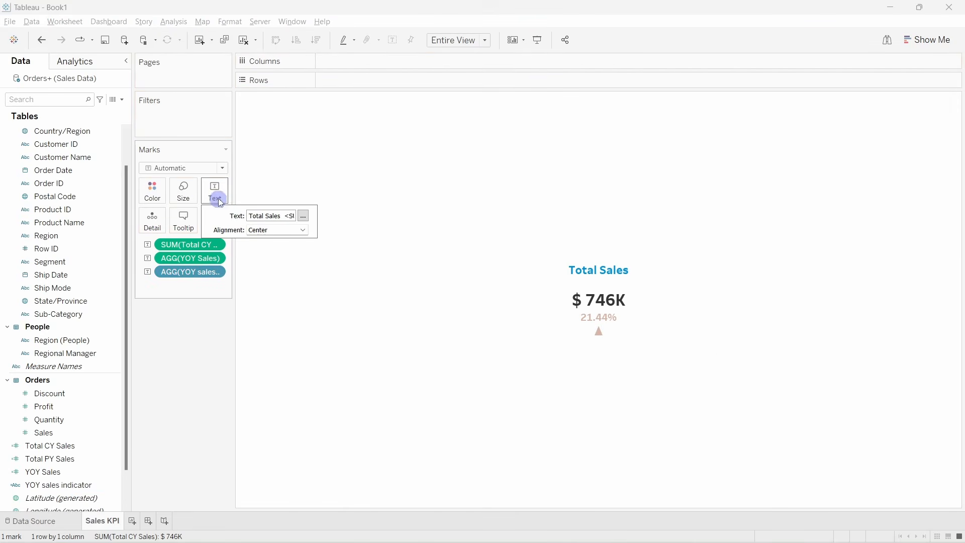
{"action": "left_click", "coordinate": [304, 216]}
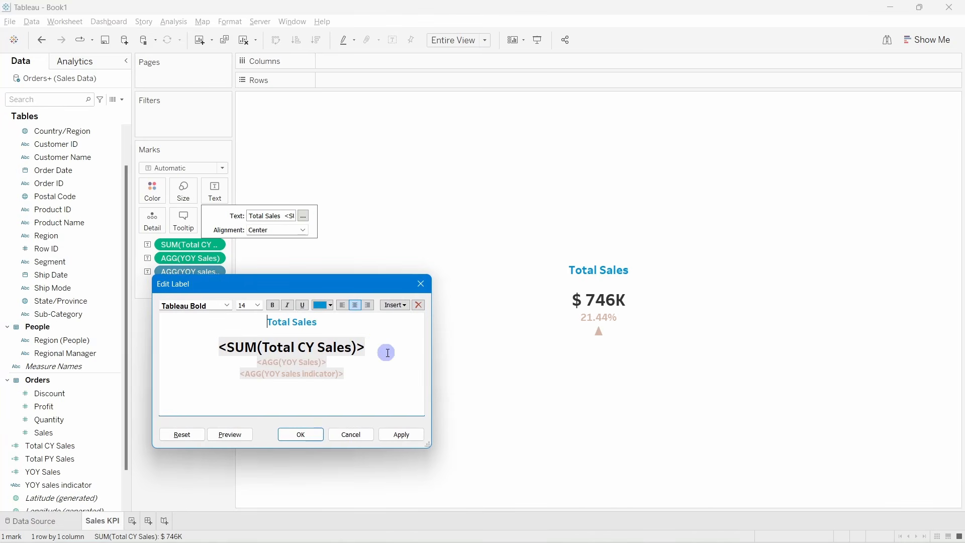
{"action": "left_click_drag", "start_coordinate": [352, 373], "coordinate": [233, 376]}
{"action": "key", "text": "ctrl+c"}
{"action": "key", "text": "BackSpace"}
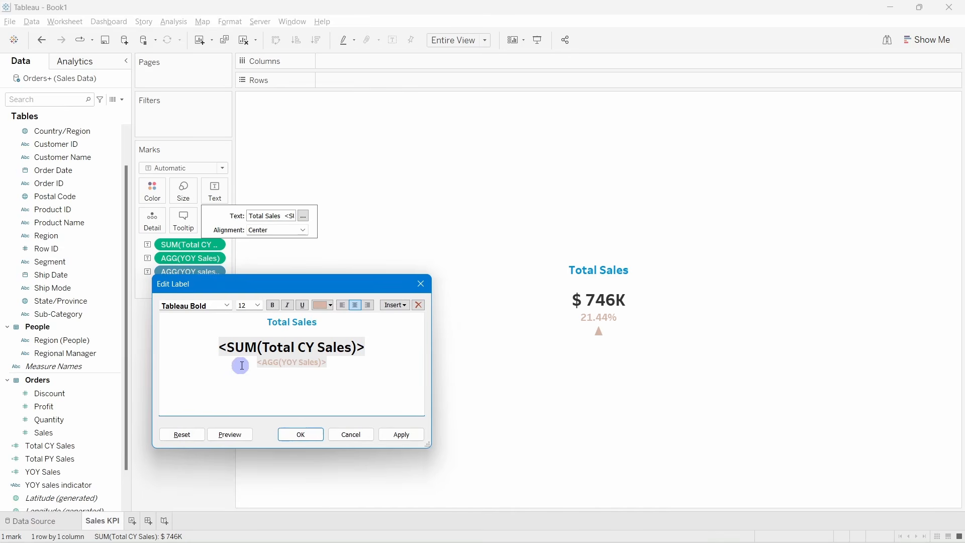
{"action": "key", "text": "ctrl+v"}
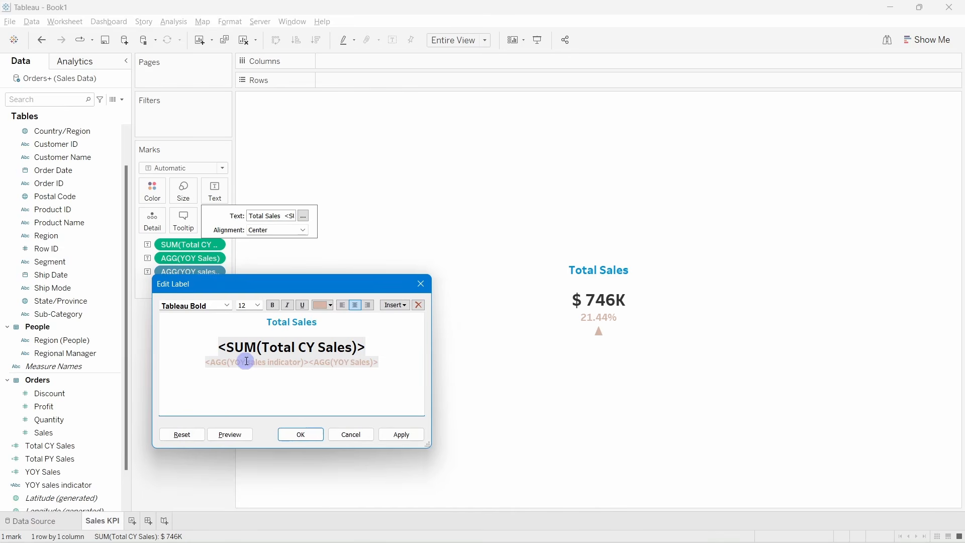
{"action": "left_click", "coordinate": [400, 435]}
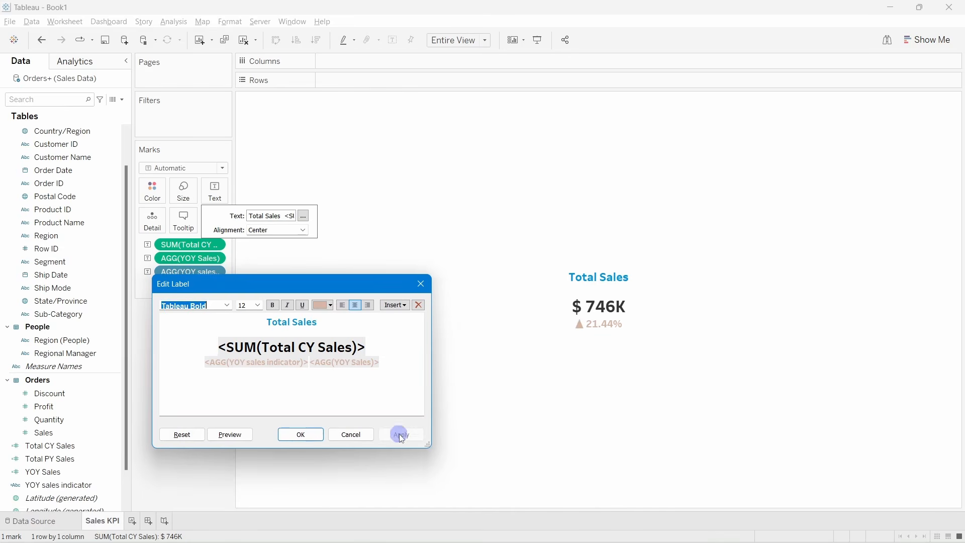
{"action": "left_click", "coordinate": [290, 435]}
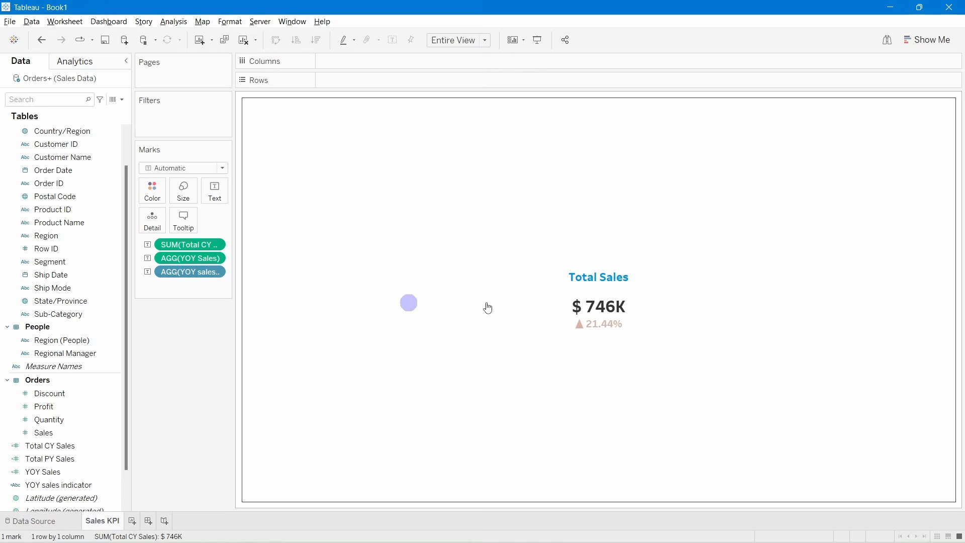
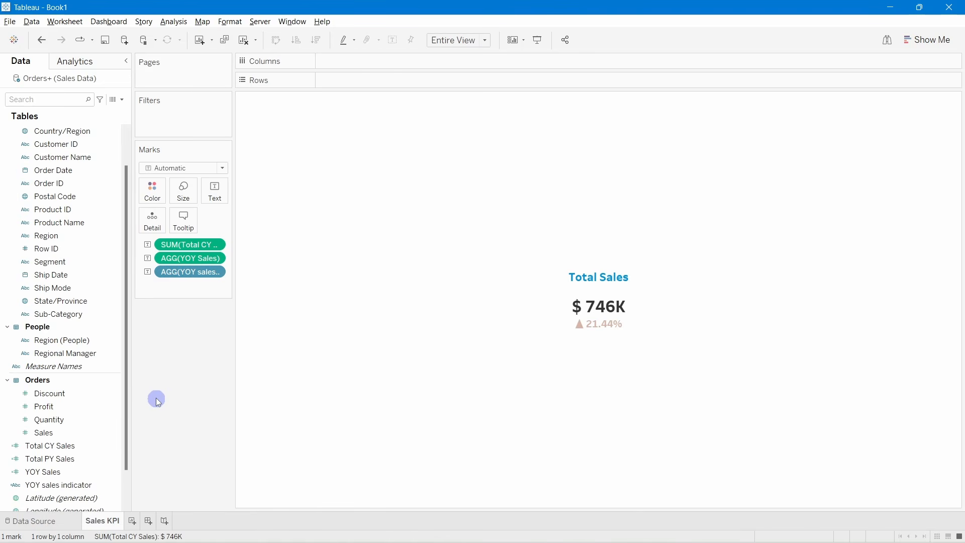
Duplicate the Sales KPI sheet and rename the copy Profit KPI.
{"action": "scroll", "coordinate": [100, 399], "scroll_direction": "down", "scroll_amount": 1}
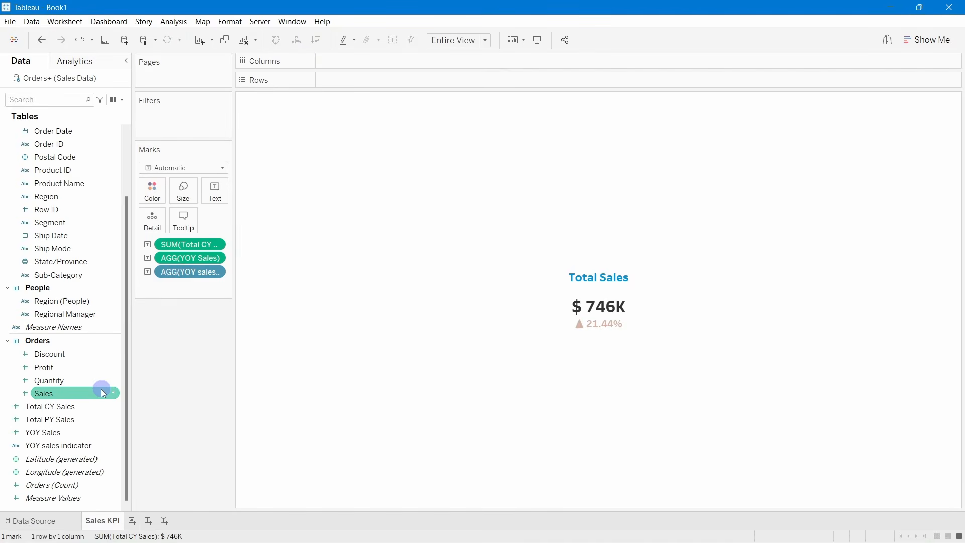
{"action": "right_click", "coordinate": [112, 520]}
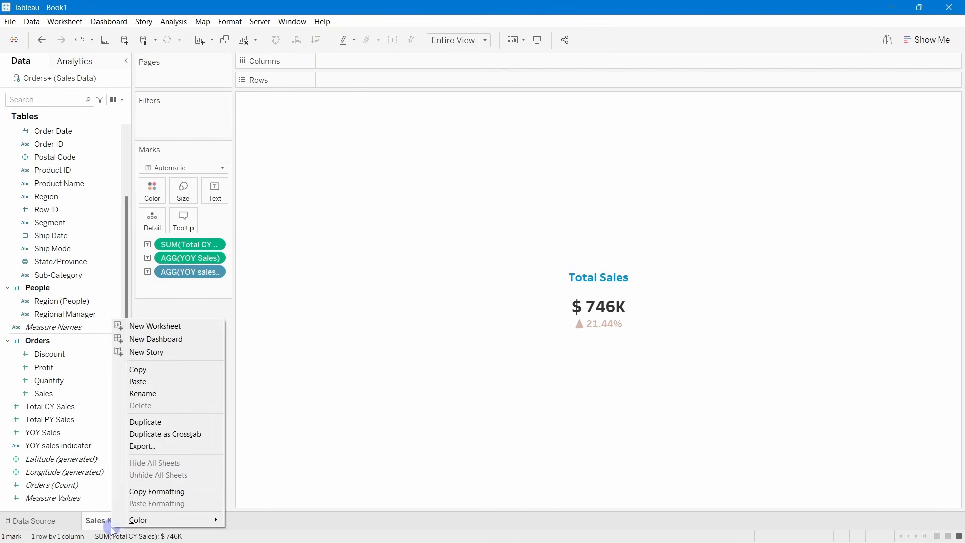
{"action": "left_click", "coordinate": [144, 422]}
{"action": "double_click", "coordinate": [156, 521]}
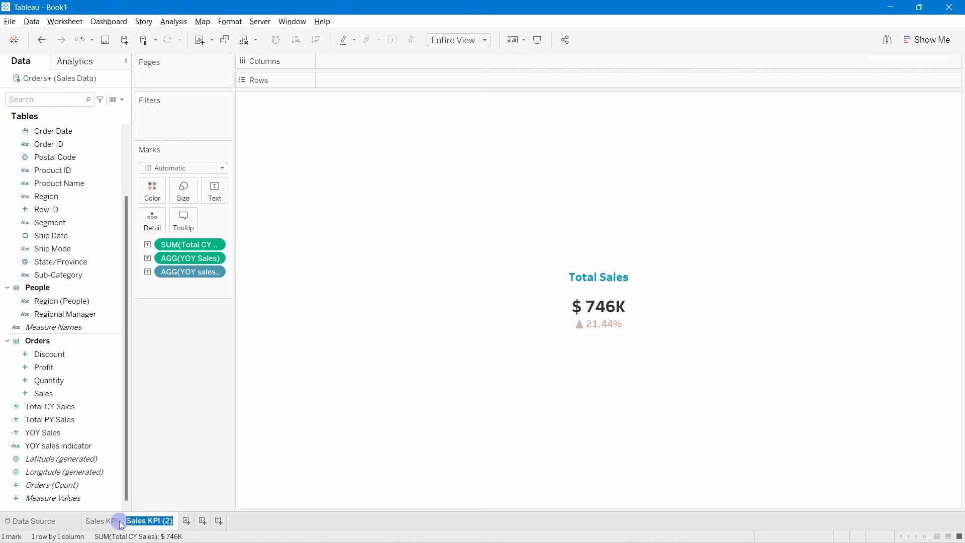
{"action": "type", "text": "Profit KPI"}
{"action": "key", "text": "Return"}
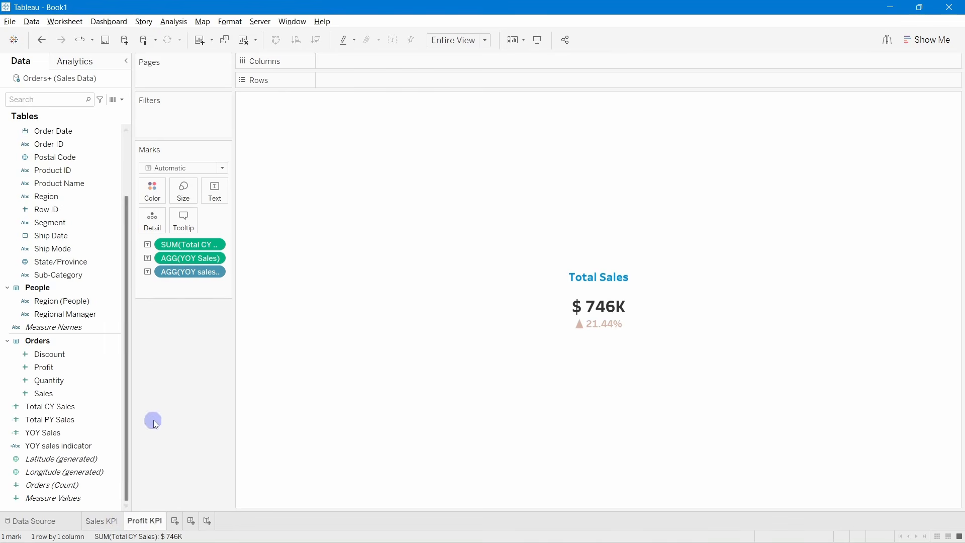
Duplicate the Total CY Sales field and rename the copy Total CY Profit in its calculation editor.
{"action": "right_click", "coordinate": [74, 409]}
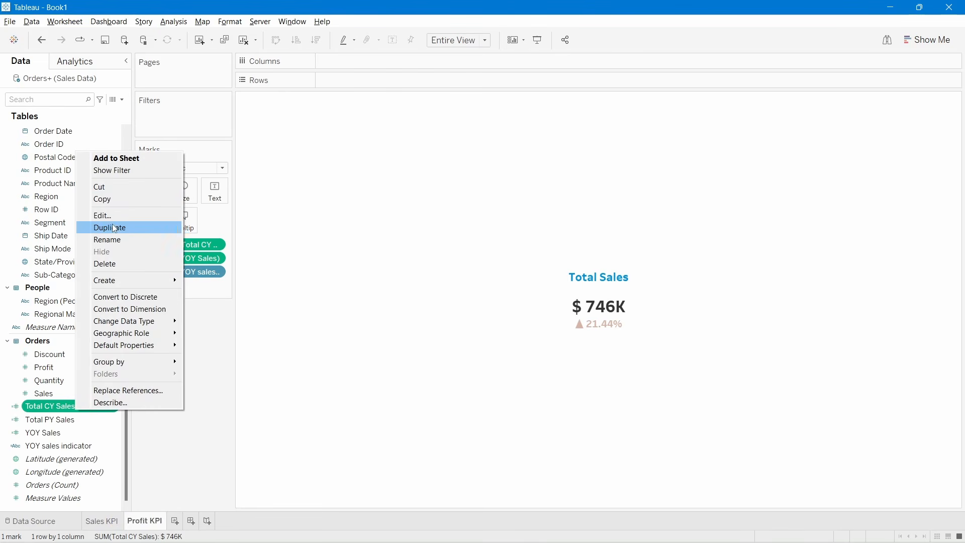
{"action": "left_click", "coordinate": [114, 228]}
{"action": "right_click", "coordinate": [97, 418]}
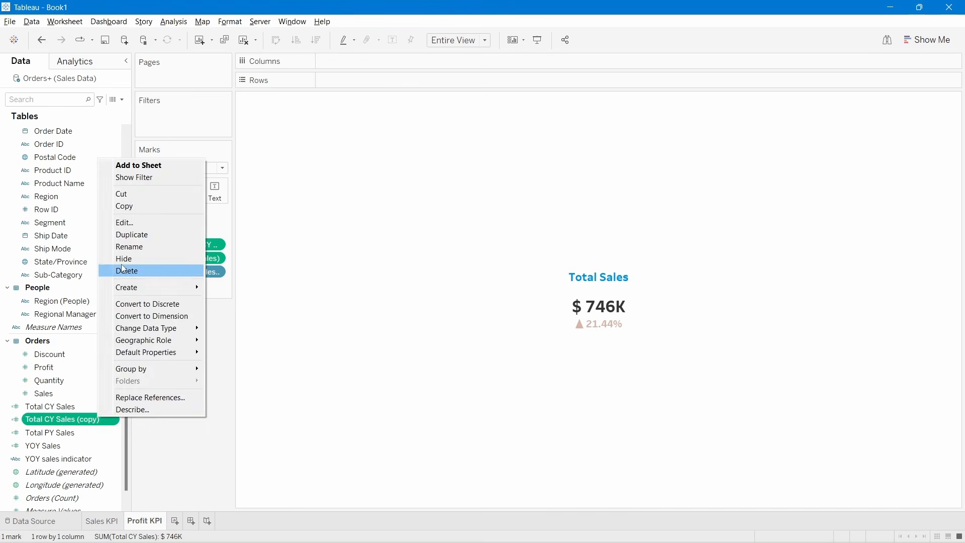
{"action": "left_click", "coordinate": [122, 222]}
{"action": "left_click", "coordinate": [366, 234]}
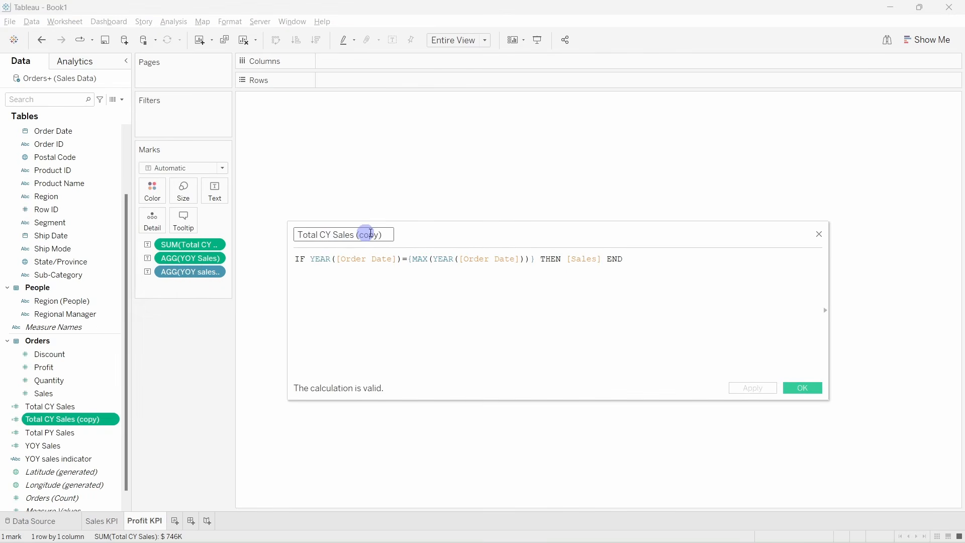
{"action": "left_click_drag", "start_coordinate": [382, 234], "coordinate": [352, 234]}
{"action": "key", "text": "BackSpace"}
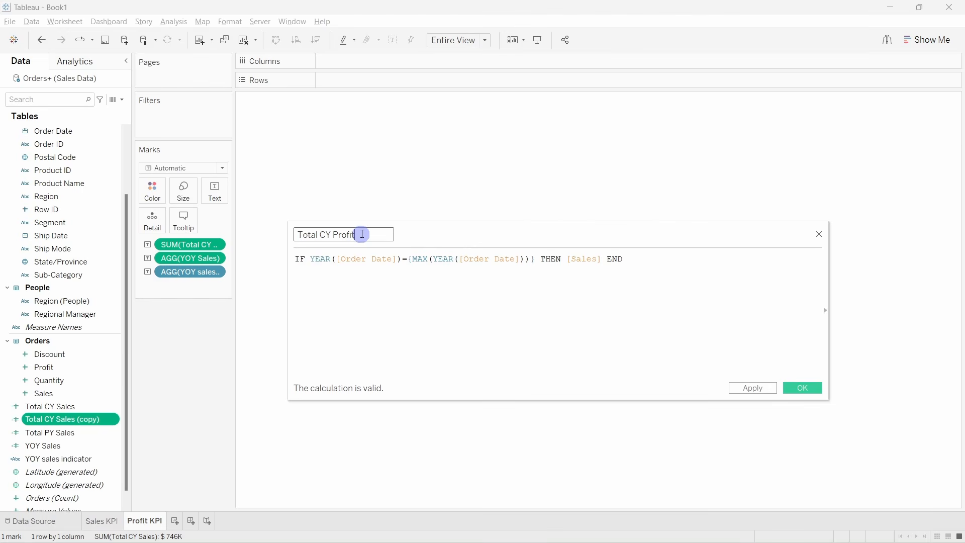
Replace [Sales] with [Profit] in the Total CY Profit formula and save the calculation.
{"action": "left_click", "coordinate": [420, 287]}
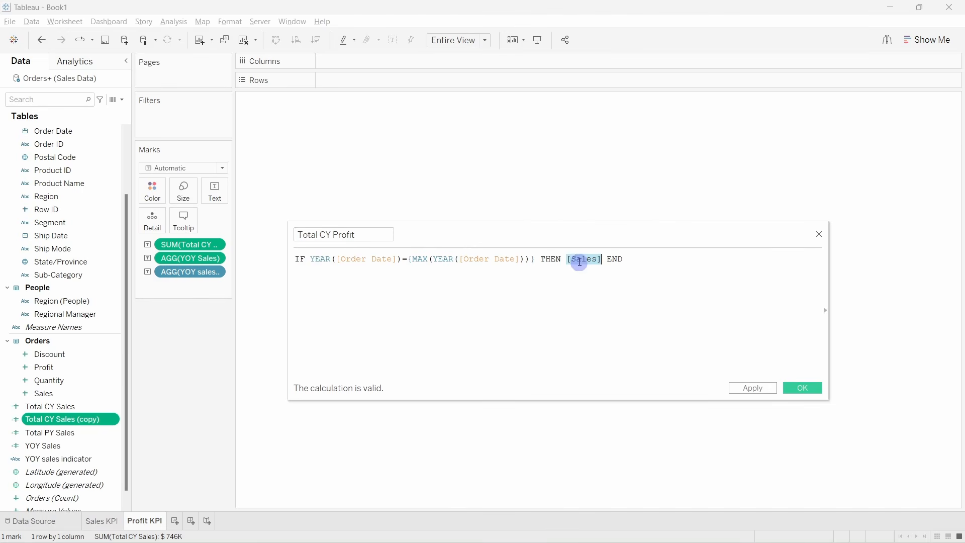
{"action": "type", "text": "pr"}
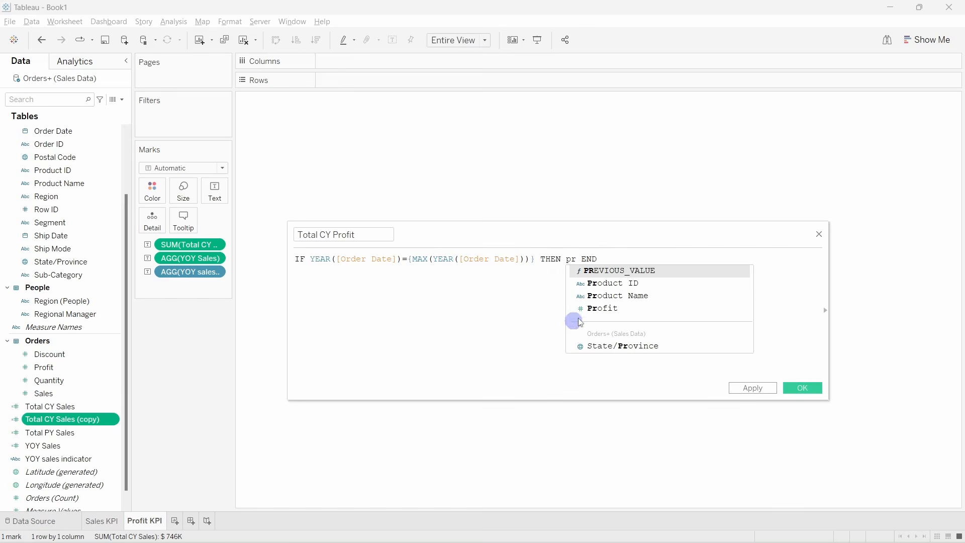
{"action": "left_click", "coordinate": [600, 309]}
{"action": "left_click", "coordinate": [801, 387]}
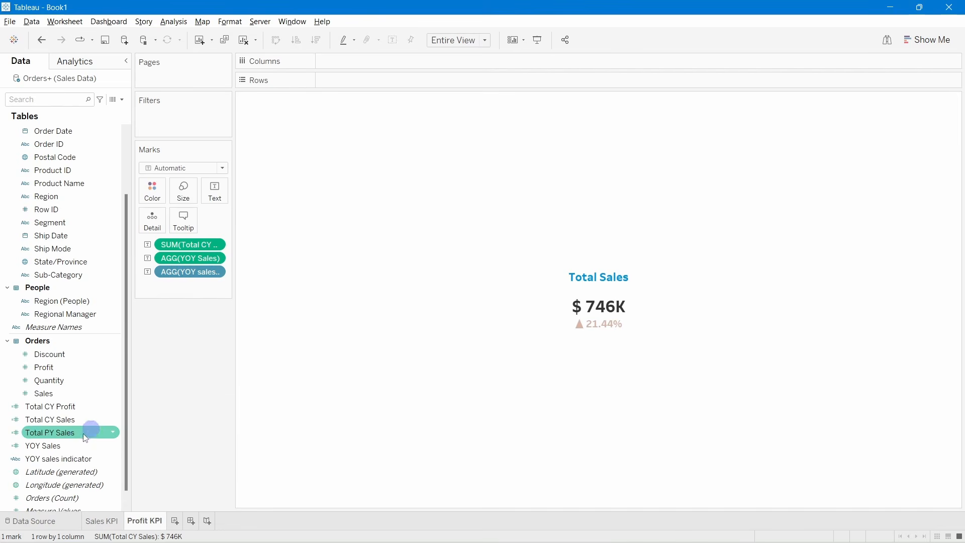
Duplicate the Total CY Profit field and rename the copy Total PY Profi in its calculation editor.
{"action": "right_click", "coordinate": [68, 410]}
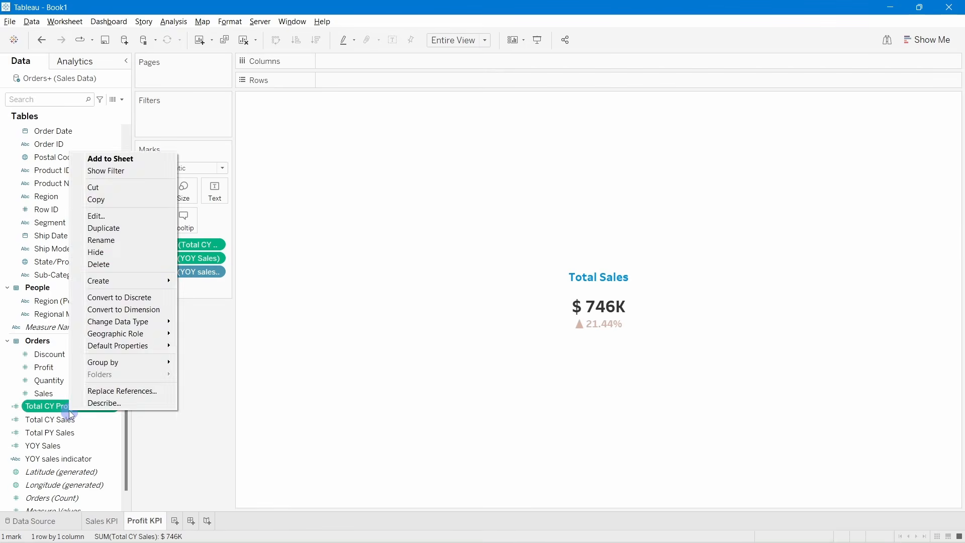
{"action": "left_click", "coordinate": [106, 224]}
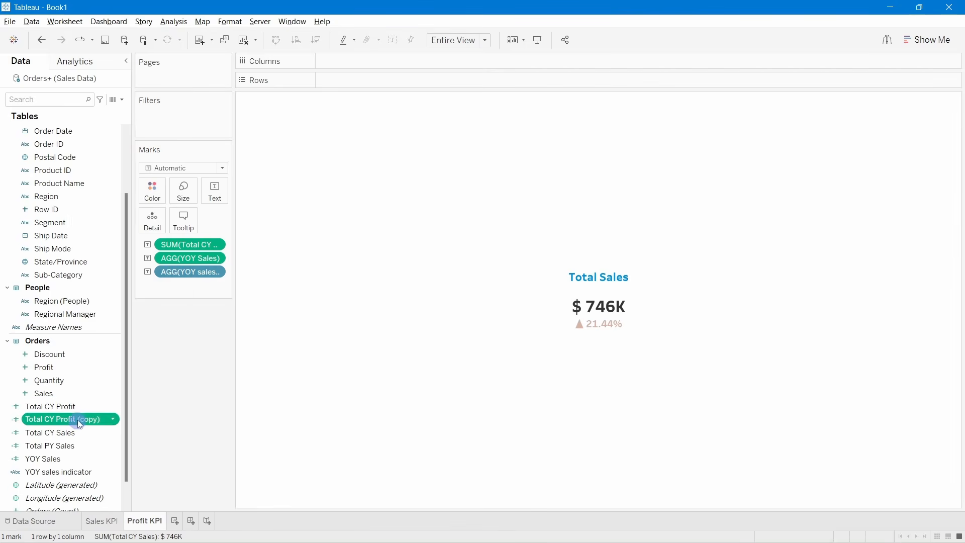
{"action": "right_click", "coordinate": [78, 420]}
{"action": "left_click", "coordinate": [107, 224]}
{"action": "left_click_drag", "start_coordinate": [390, 235], "coordinate": [358, 235]}
{"action": "key", "text": "BackSpace"}
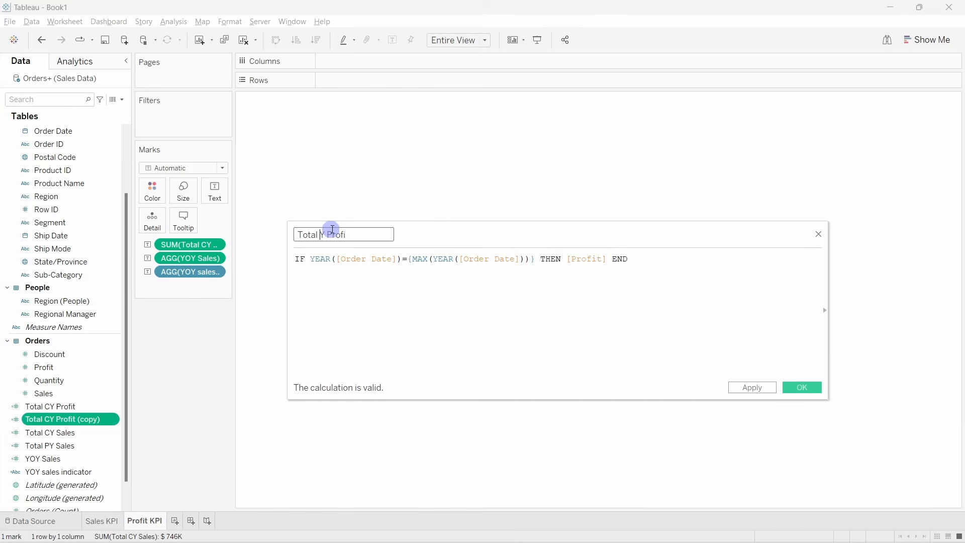
Add -1 after the maximum order year in the Total PY Profi formula and save the calculation.
{"action": "left_click", "coordinate": [534, 259]}
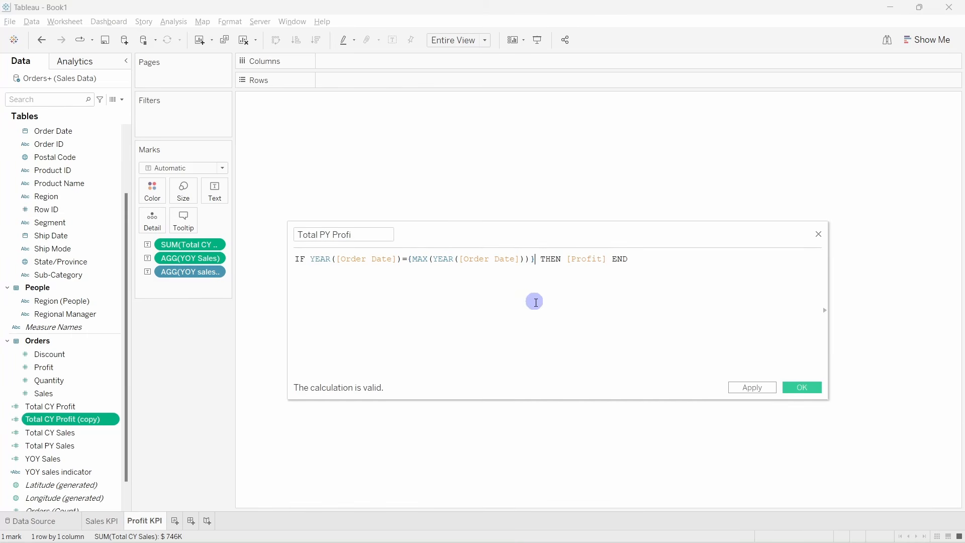
{"action": "type", "text": "-1"}
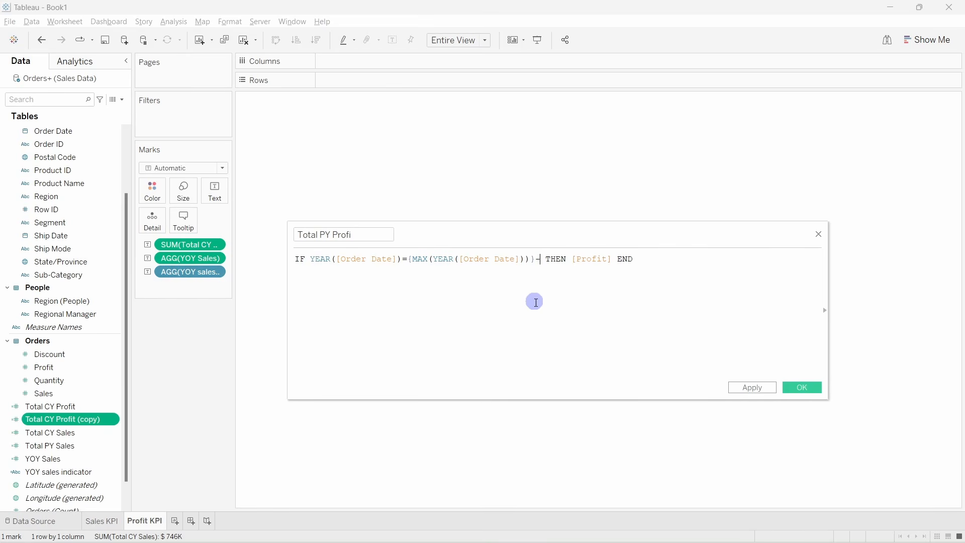
{"action": "left_click", "coordinate": [791, 387]}
Duplicate the YOY Sales field and rename the copy YOY profit in its calculation editor.
{"action": "scroll", "coordinate": [75, 452], "scroll_direction": "down", "scroll_amount": 1}
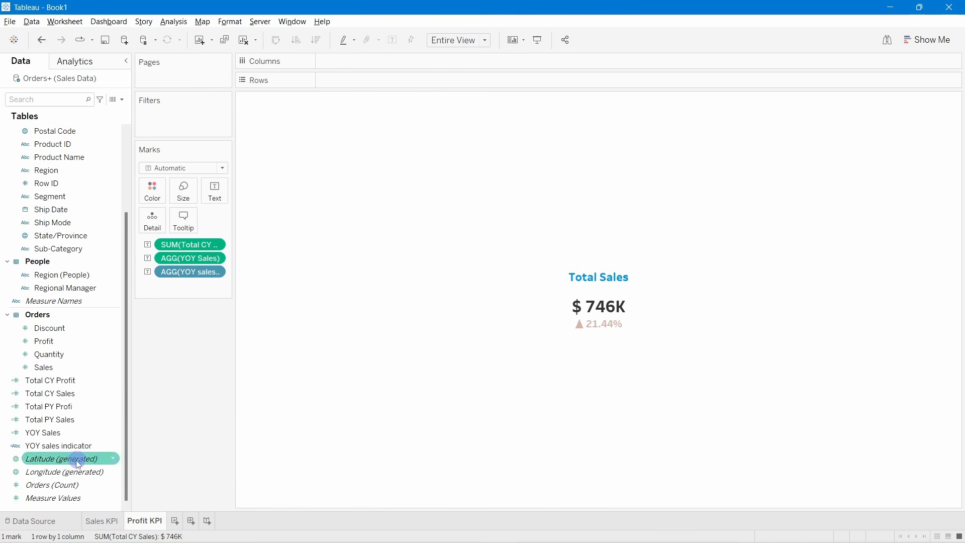
{"action": "right_click", "coordinate": [55, 432]}
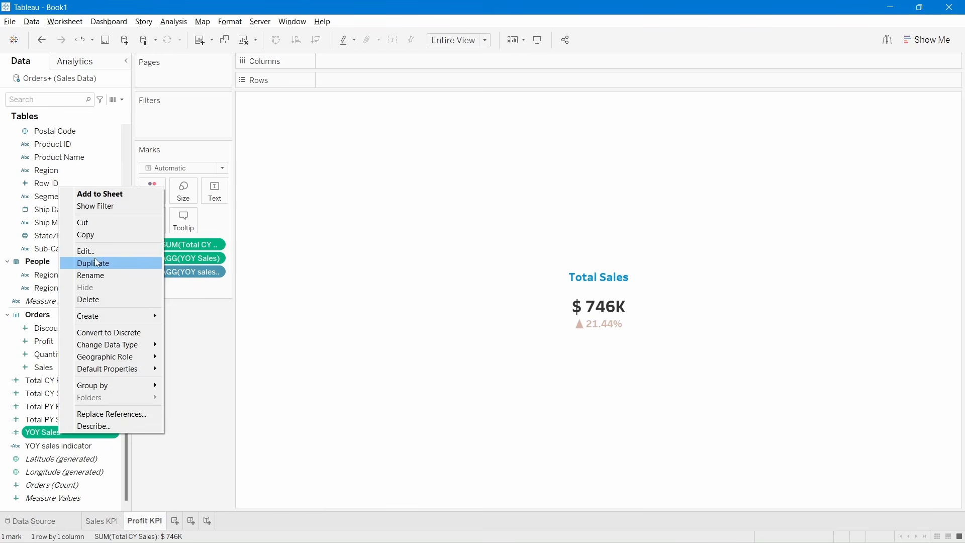
{"action": "left_click", "coordinate": [94, 263]}
{"action": "right_click", "coordinate": [78, 446]}
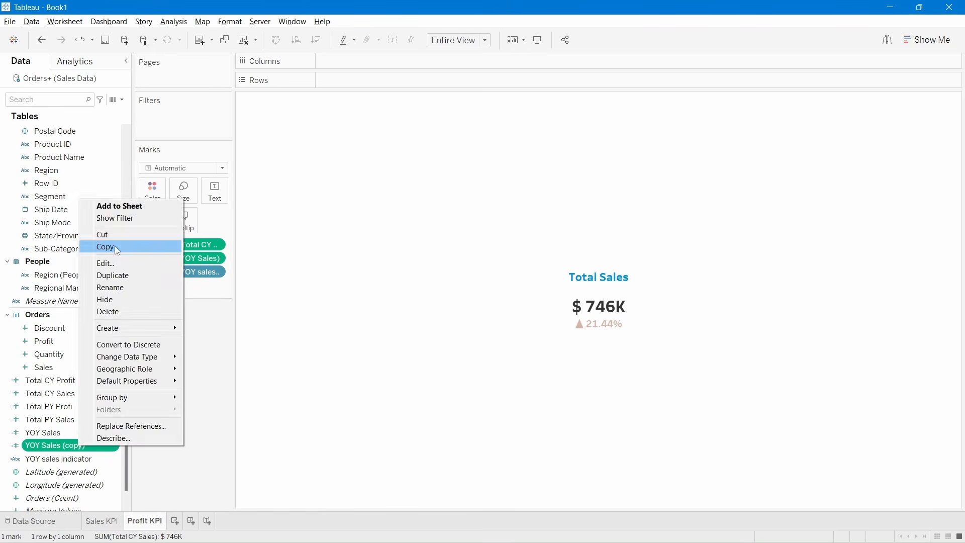
{"action": "left_click", "coordinate": [106, 263]}
{"action": "left_click_drag", "start_coordinate": [382, 235], "coordinate": [318, 235]}
{"action": "type", "text": "profit"}
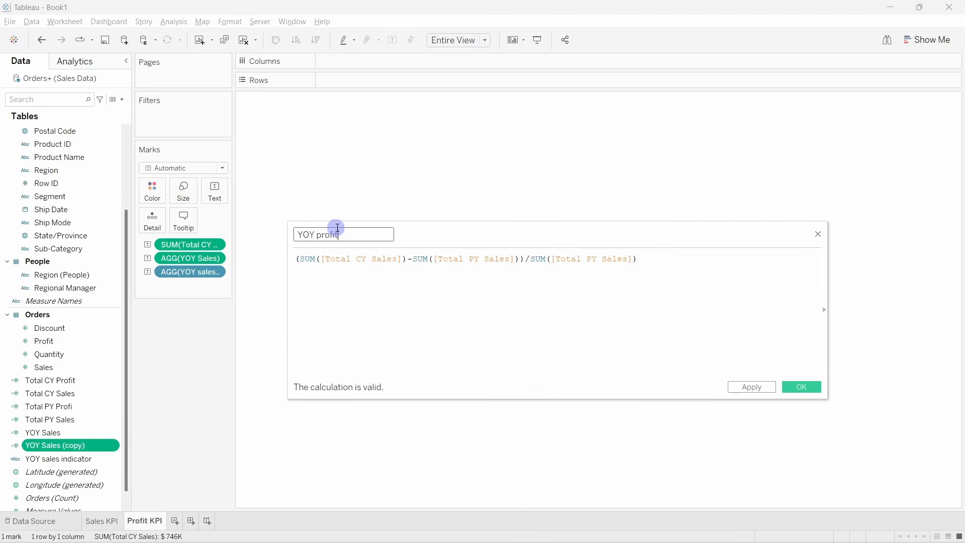
Replace the sales fields in the YOY profit formula with [Total CY Profit] and [Total PY Profi], and save the calculation.
{"action": "left_click", "coordinate": [407, 319]}
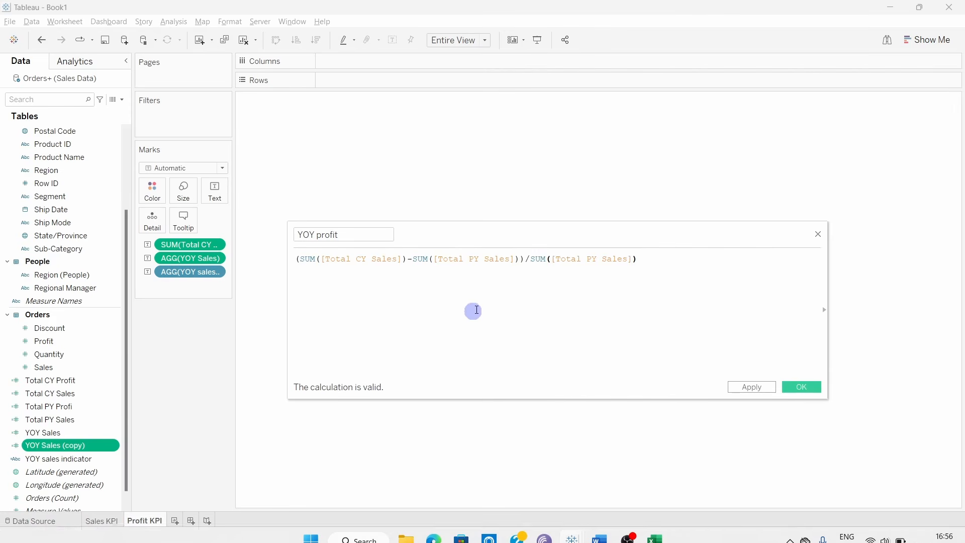
{"action": "left_click_drag", "start_coordinate": [372, 260], "coordinate": [390, 260]}
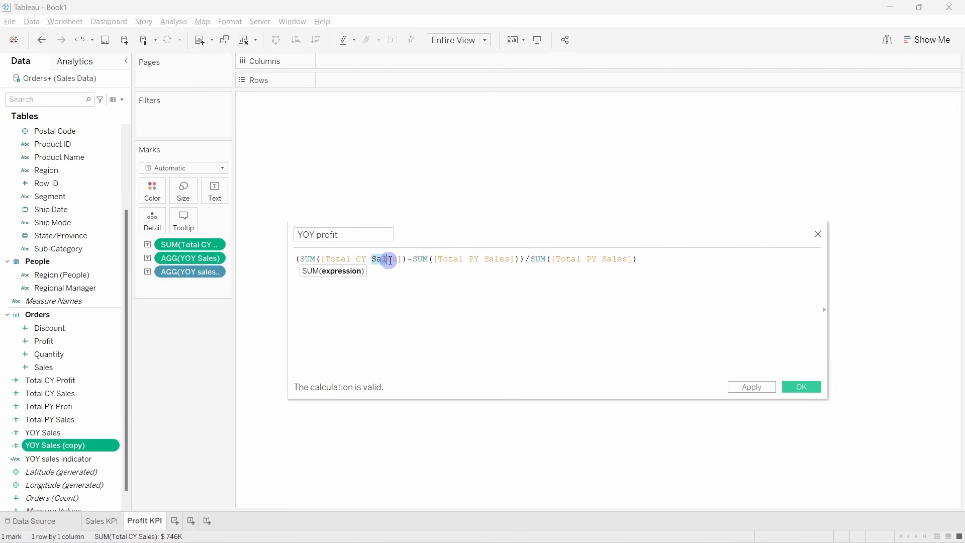
{"action": "type", "text": "p"}
{"action": "left_click", "coordinate": [408, 272]}
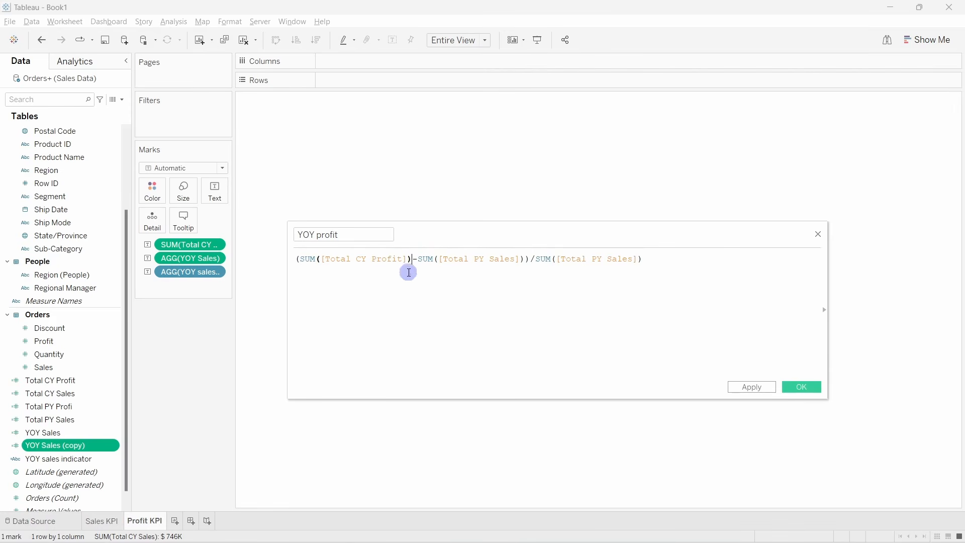
{"action": "left_click_drag", "start_coordinate": [490, 258], "coordinate": [513, 256]}
{"action": "type", "text": "p"}
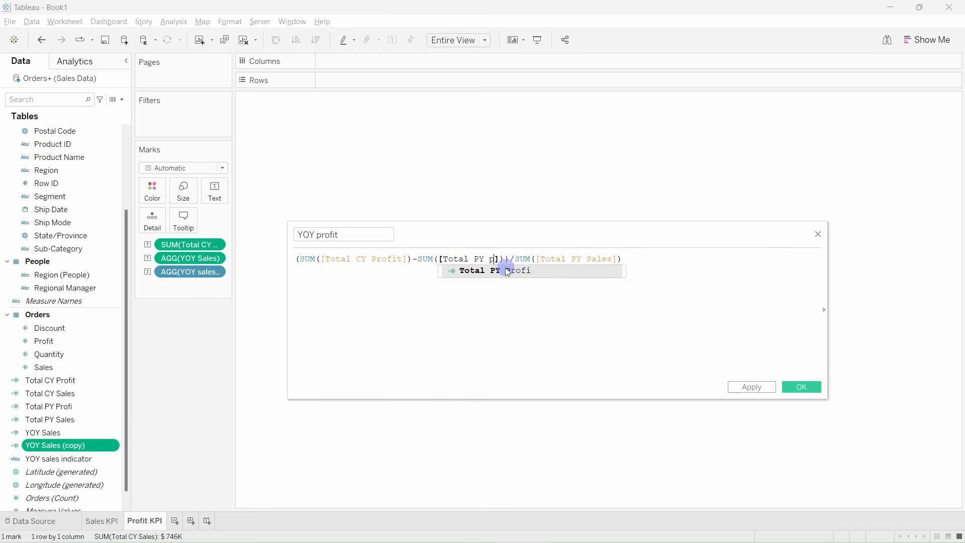
{"action": "left_click", "coordinate": [502, 269]}
{"action": "left_click_drag", "start_coordinate": [610, 260], "coordinate": [630, 258]}
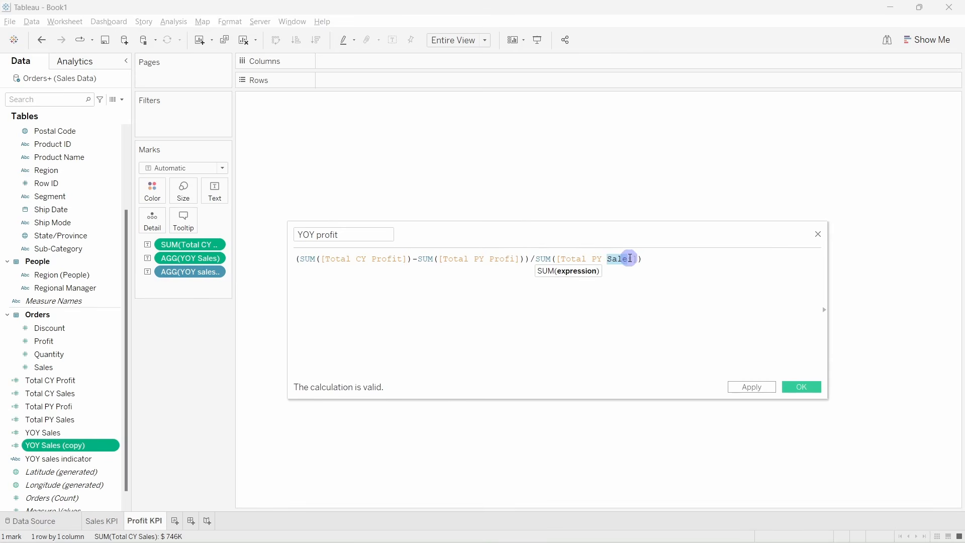
{"action": "type", "text": "p"}
{"action": "left_click", "coordinate": [636, 271]}
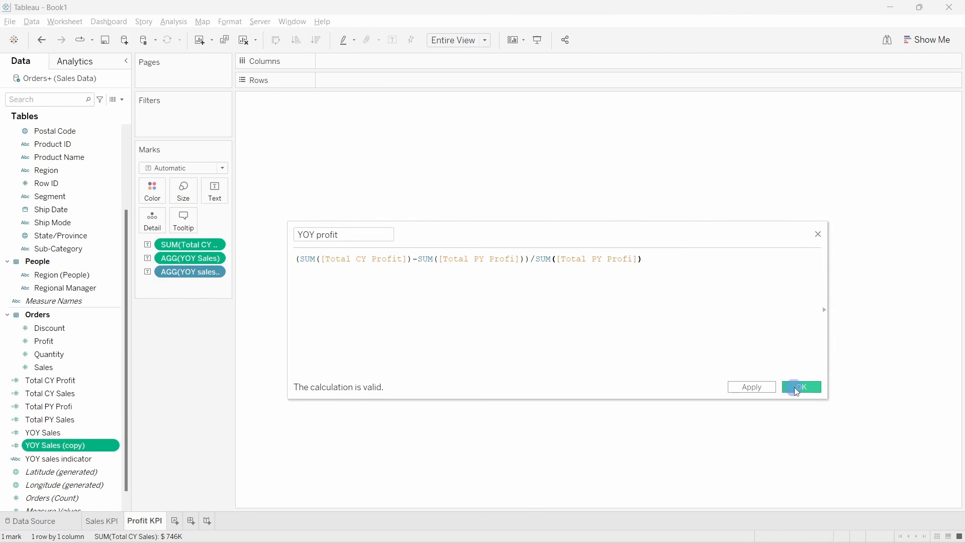
{"action": "left_click", "coordinate": [797, 388]}
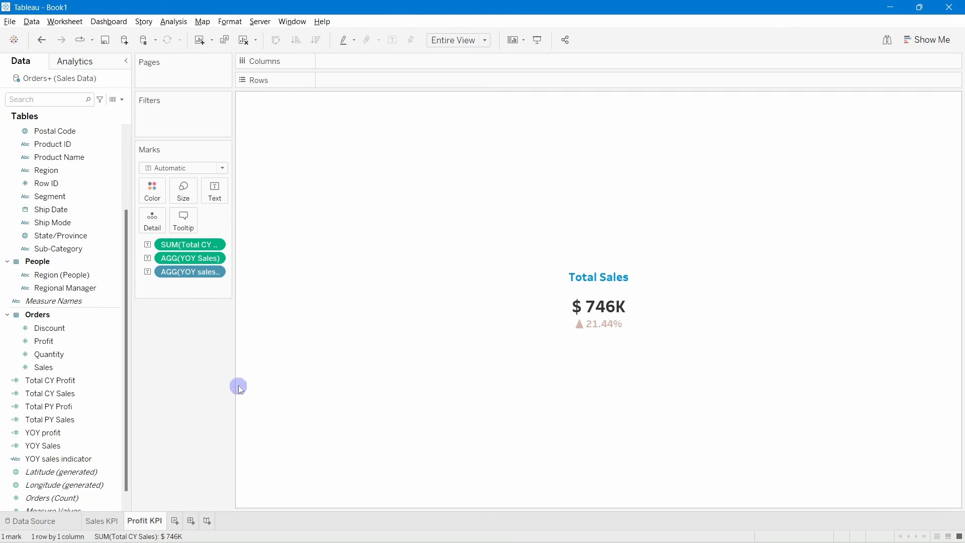
Correct the name of the Total PY Profi field to Total PY Profit.
{"action": "left_click", "coordinate": [79, 405]}
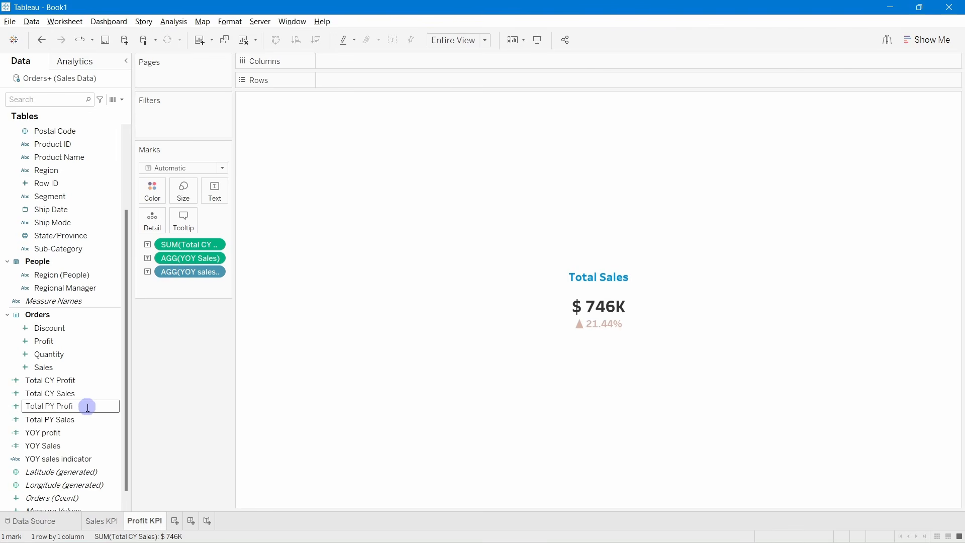
{"action": "type", "text": "t"}
{"action": "key", "text": "Return"}
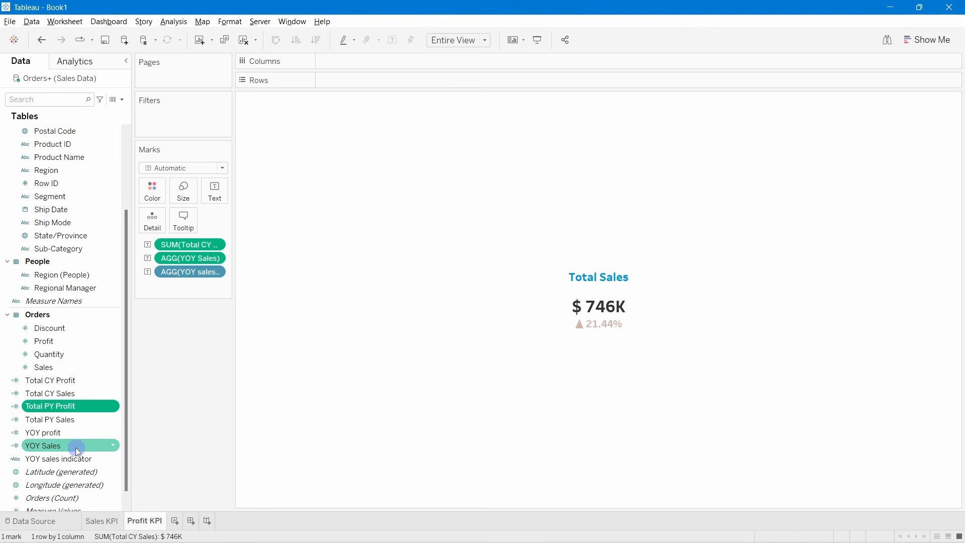
Duplicate the YOY sales indicator field and rename the copy YOY profit indicator in its calculation editor.
{"action": "right_click", "coordinate": [68, 459]}
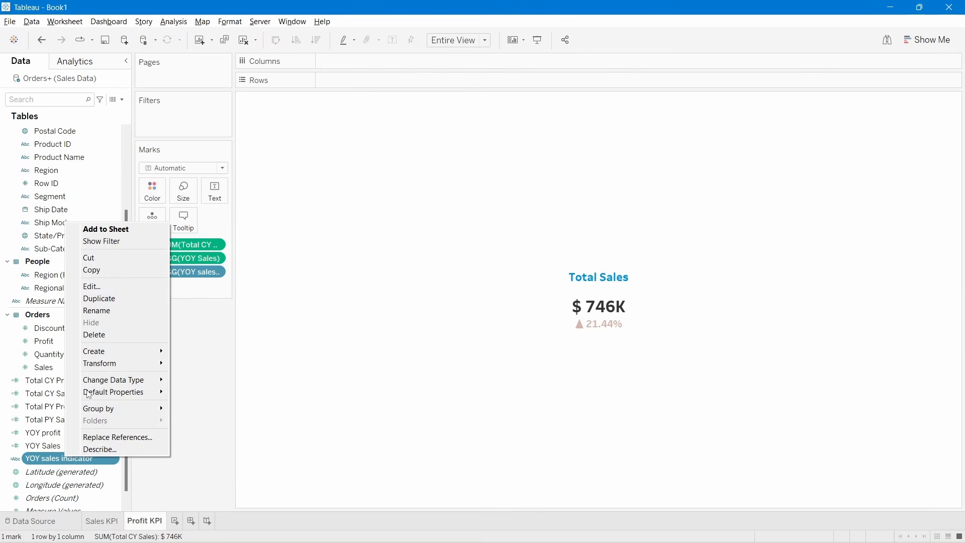
{"action": "left_click", "coordinate": [91, 298]}
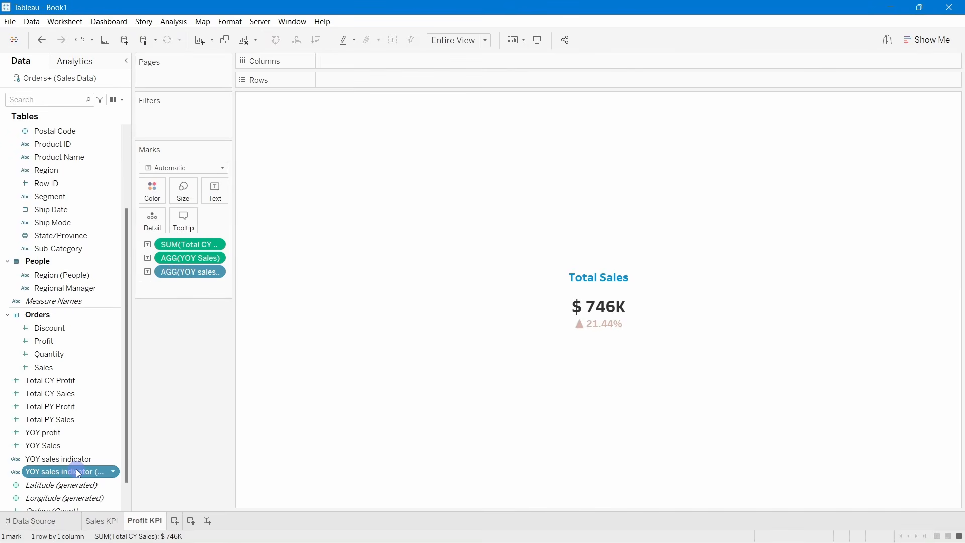
{"action": "right_click", "coordinate": [75, 471]}
{"action": "left_click", "coordinate": [112, 298]}
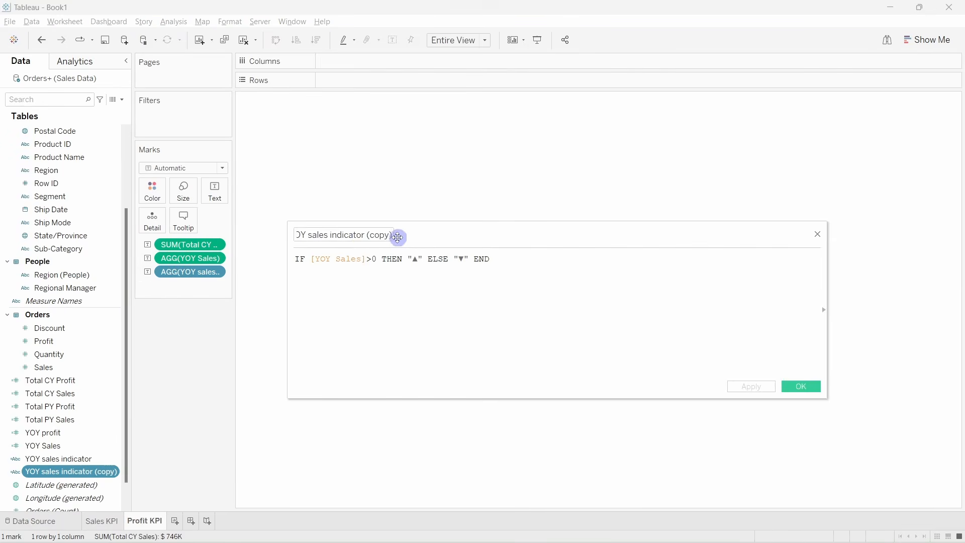
{"action": "left_click", "coordinate": [395, 236]}
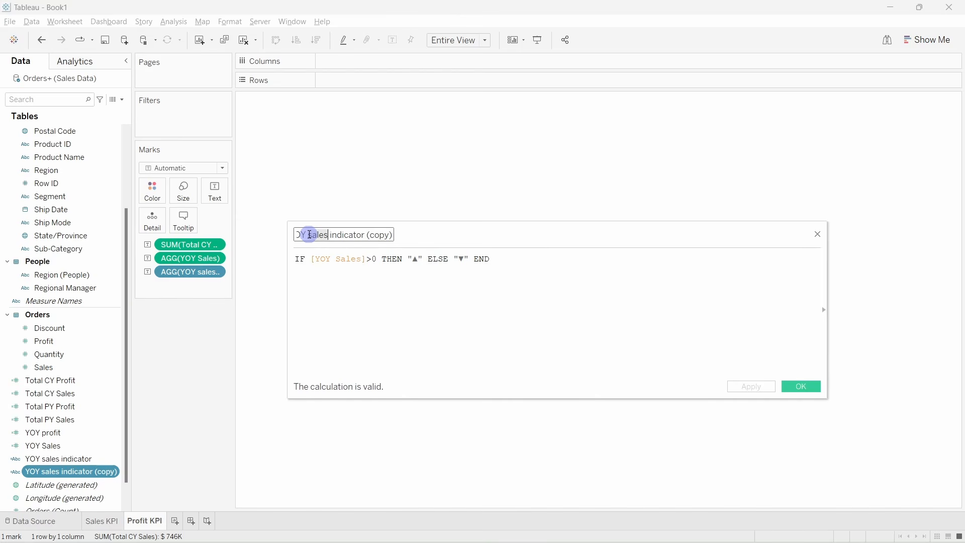
{"action": "type", "text": "profit"}
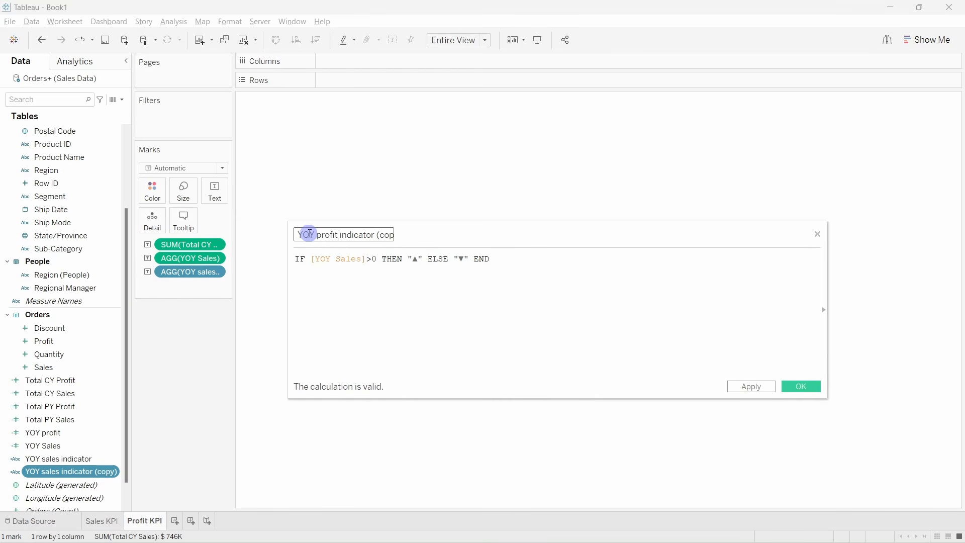
{"action": "left_click_drag", "start_coordinate": [375, 238], "coordinate": [404, 231]}
{"action": "left_click", "coordinate": [376, 236]}
{"action": "key", "text": "BackSpace"}
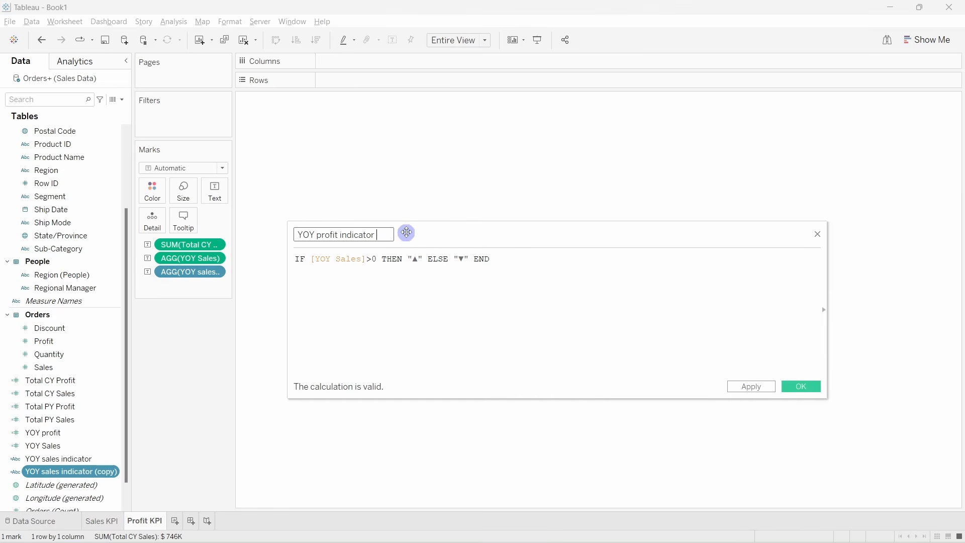
Replace [YOY Sales] with [YOY profit] in the YOY profit indicator formula and save the calculation.
{"action": "double_click", "coordinate": [355, 257]}
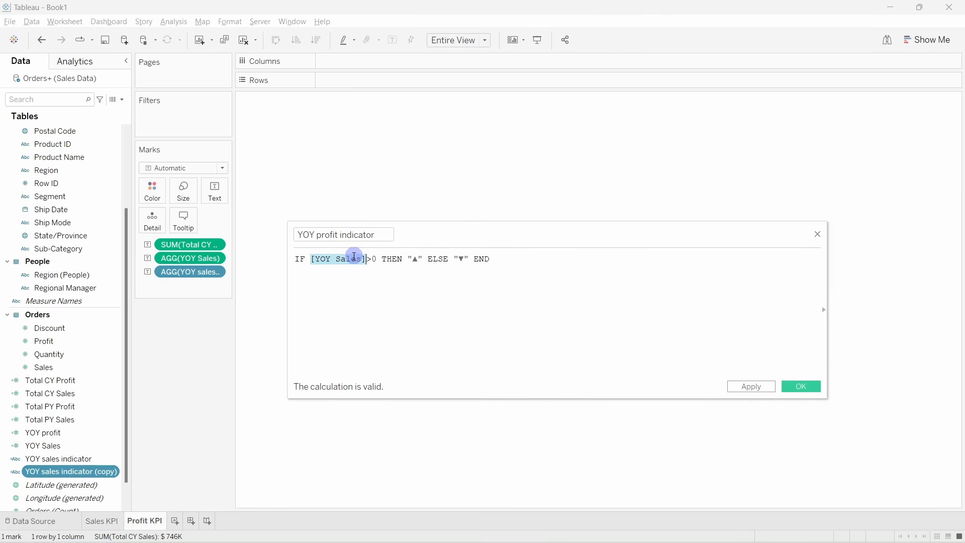
{"action": "type", "text": "yoy"}
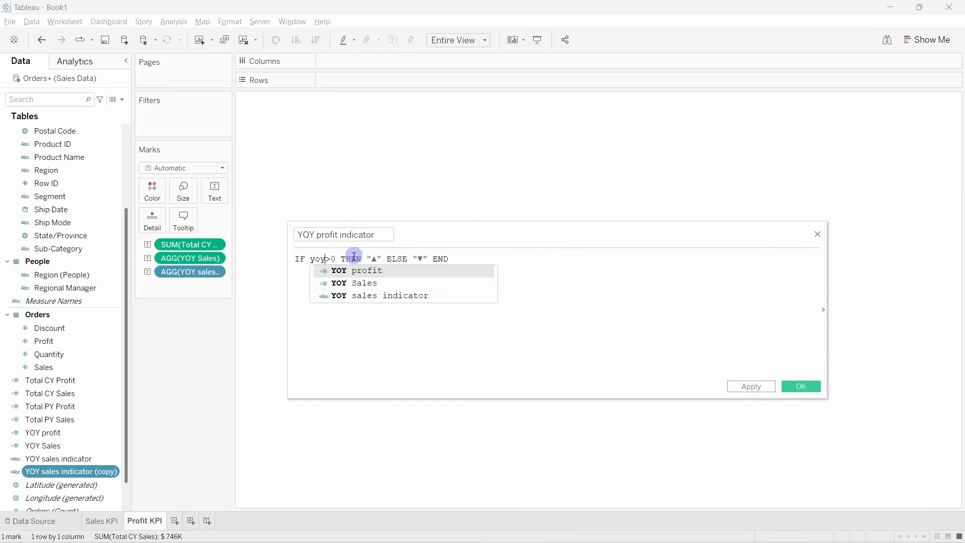
{"action": "double_click", "coordinate": [362, 270]}
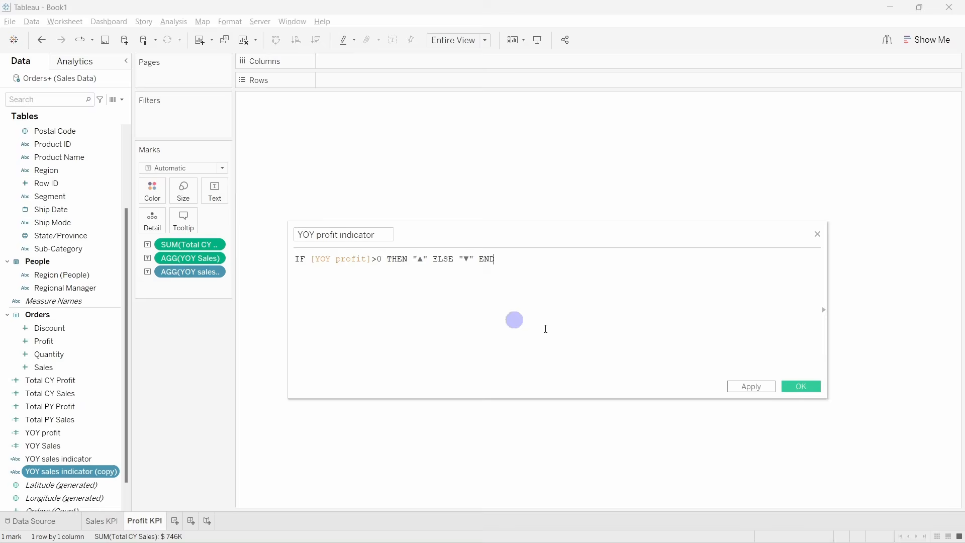
{"action": "left_click", "coordinate": [799, 387]}
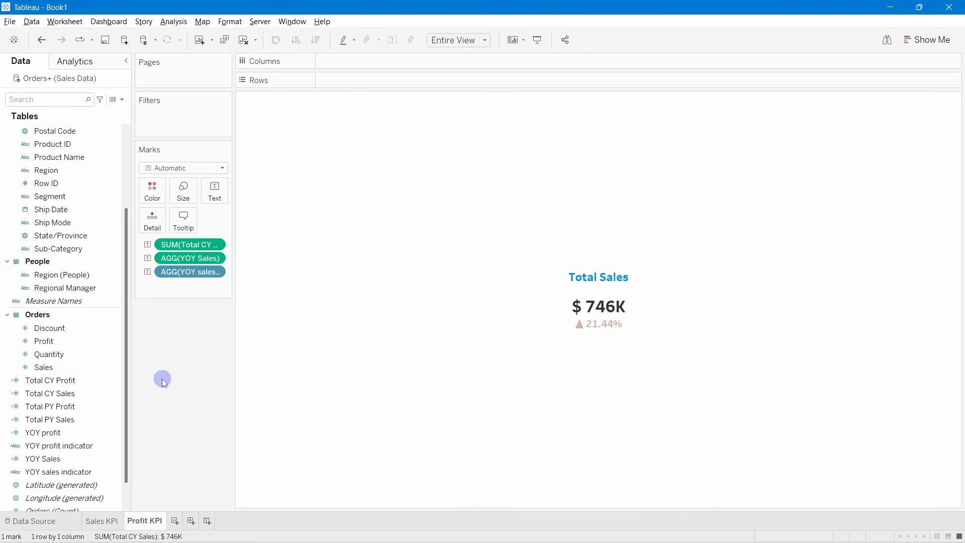
Replace the three sales fields on the text mark with Total CY Profit, YOY profit and YOY profit indicator.
{"action": "left_click", "coordinate": [64, 421]}
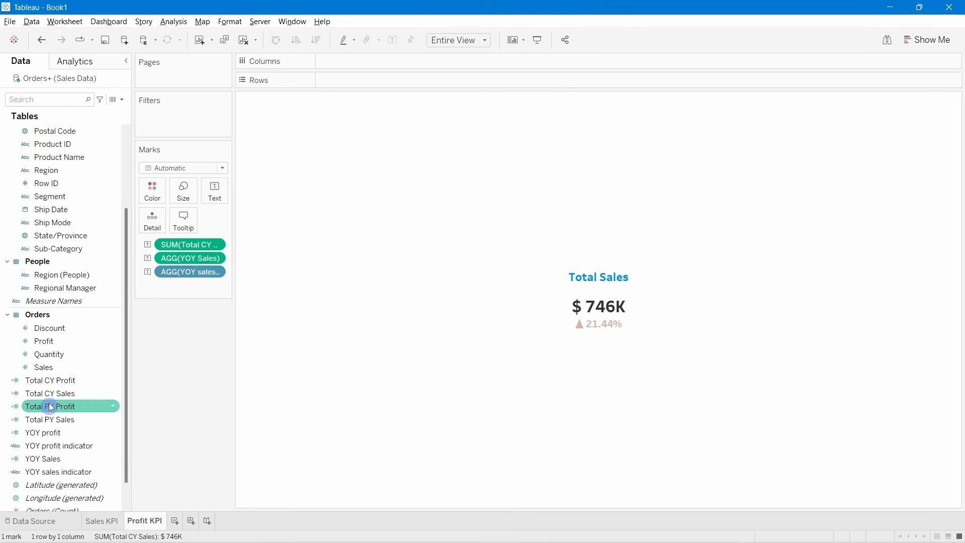
{"action": "left_click_drag", "start_coordinate": [52, 381], "coordinate": [183, 244]}
{"action": "mouse_move", "coordinate": [593, 314]}
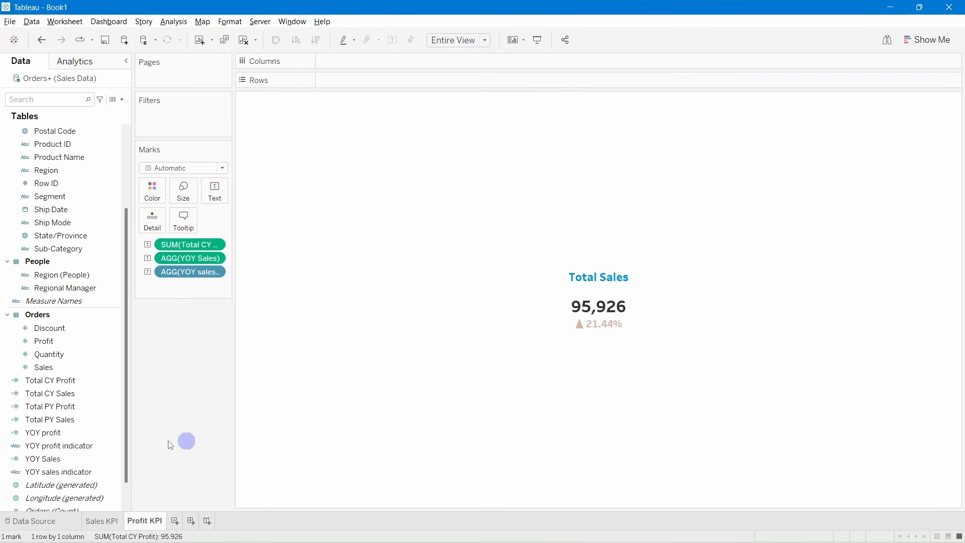
{"action": "left_click_drag", "start_coordinate": [55, 433], "coordinate": [248, 267]}
{"action": "left_click", "coordinate": [116, 489]}
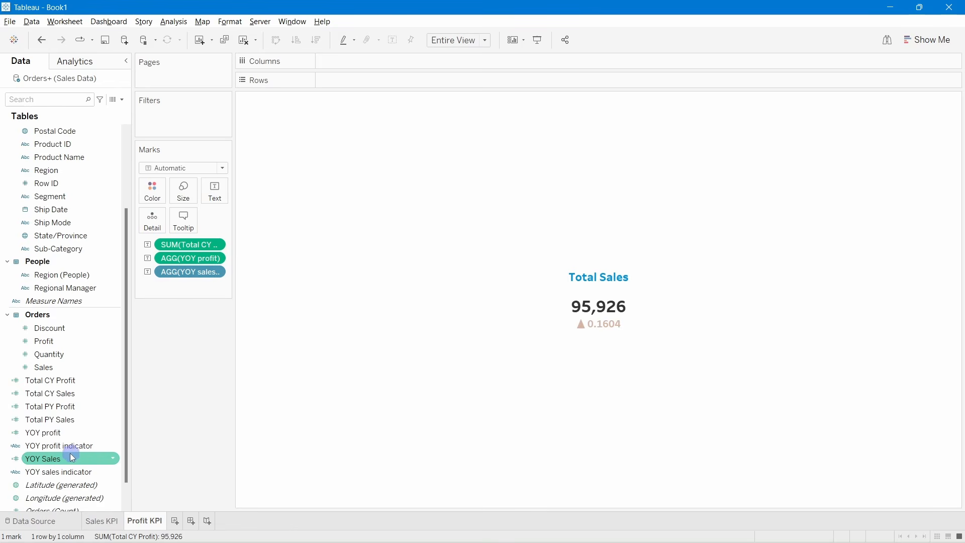
{"action": "left_click_drag", "start_coordinate": [65, 445], "coordinate": [210, 267]}
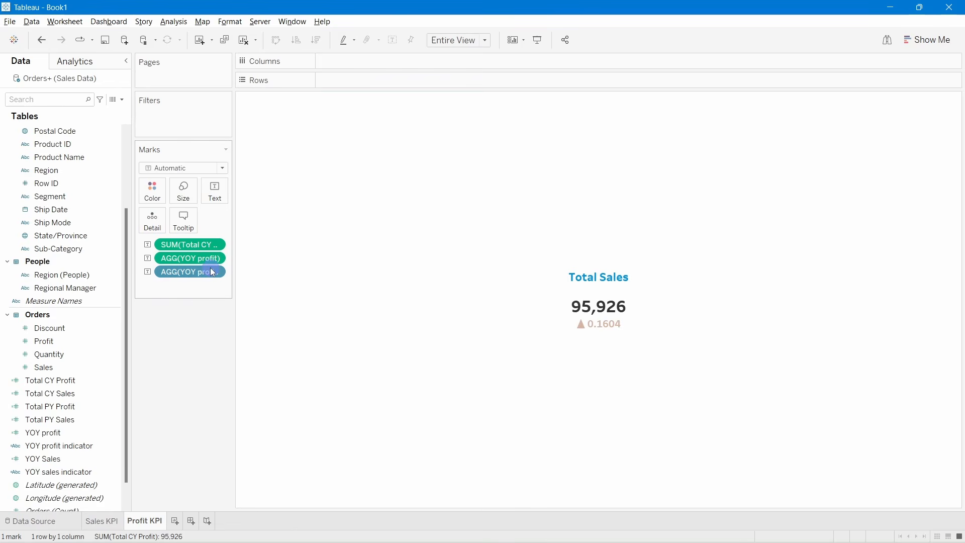
{"action": "mouse_move", "coordinate": [586, 362]}
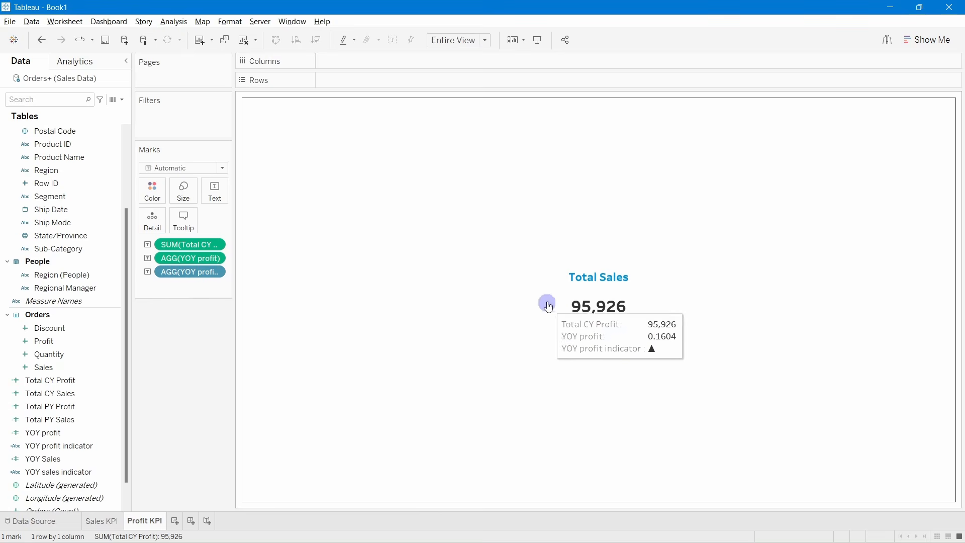
Format the Total CY Profit field as custom currency with a $ prefix, zero decimal places and Thousands (K) display units.
{"action": "right_click", "coordinate": [192, 248]}
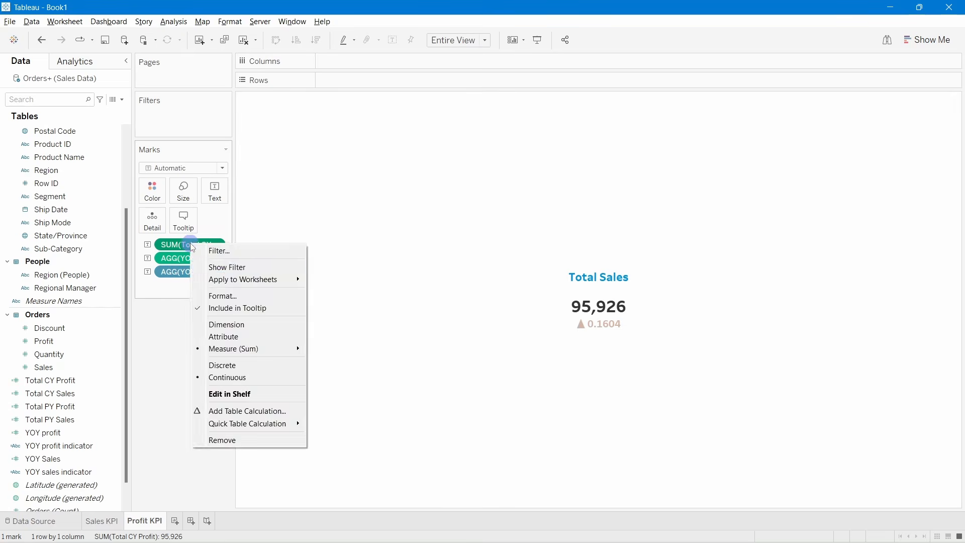
{"action": "left_click", "coordinate": [218, 294]}
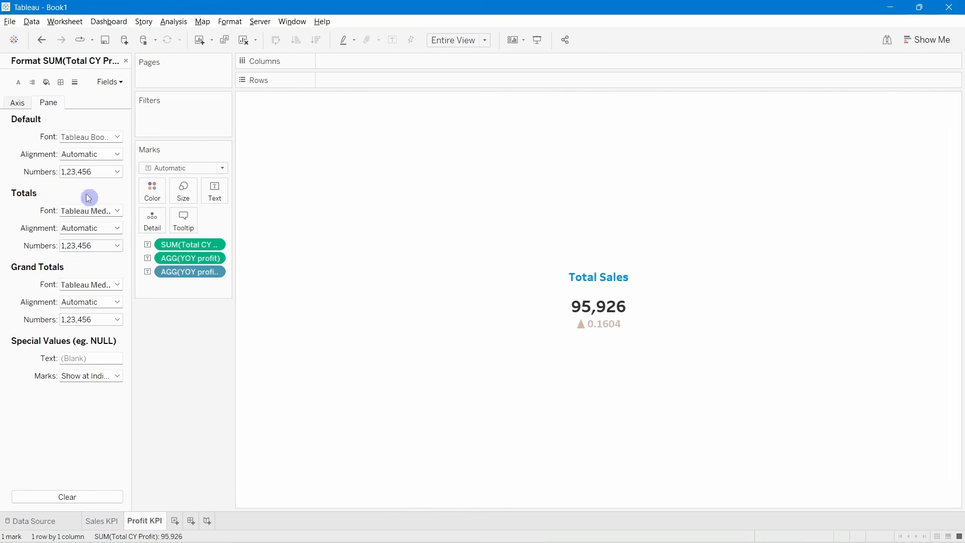
{"action": "left_click", "coordinate": [80, 172]}
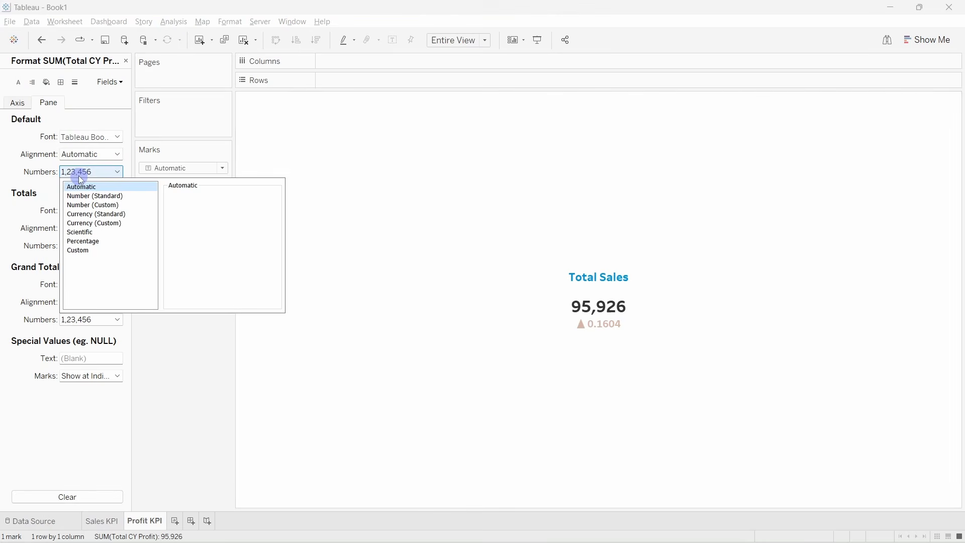
{"action": "left_click", "coordinate": [97, 223]}
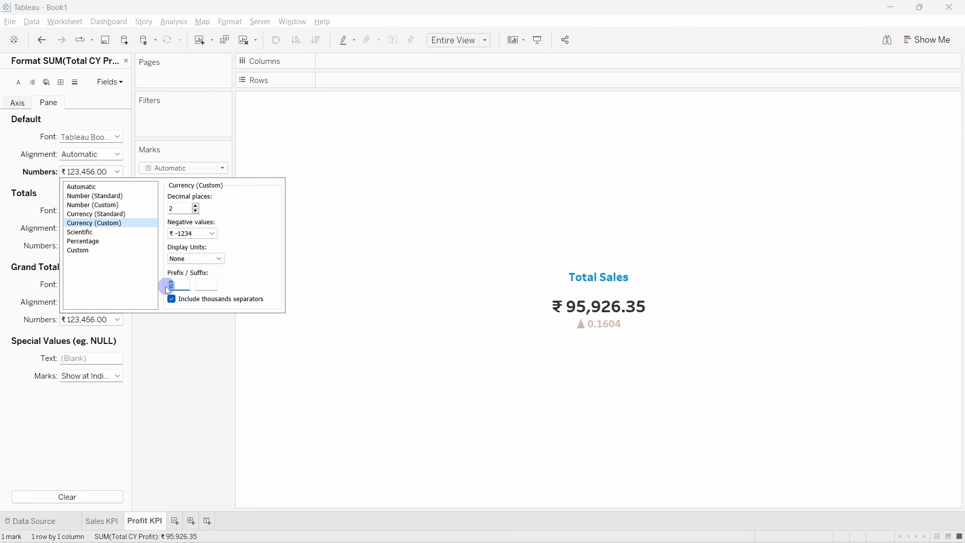
{"action": "type", "text": "$"}
{"action": "left_click", "coordinate": [196, 211]}
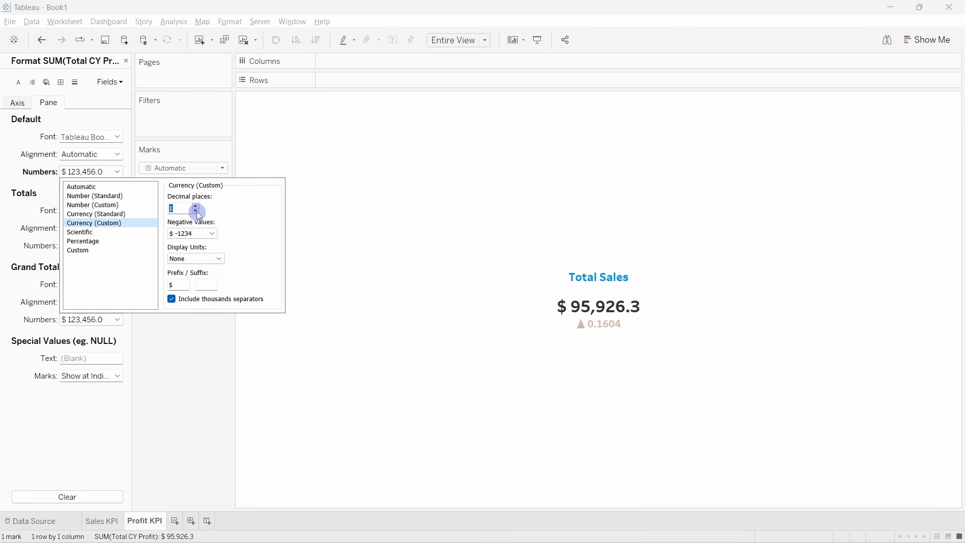
{"action": "left_click", "coordinate": [196, 211]}
{"action": "left_click", "coordinate": [219, 257]}
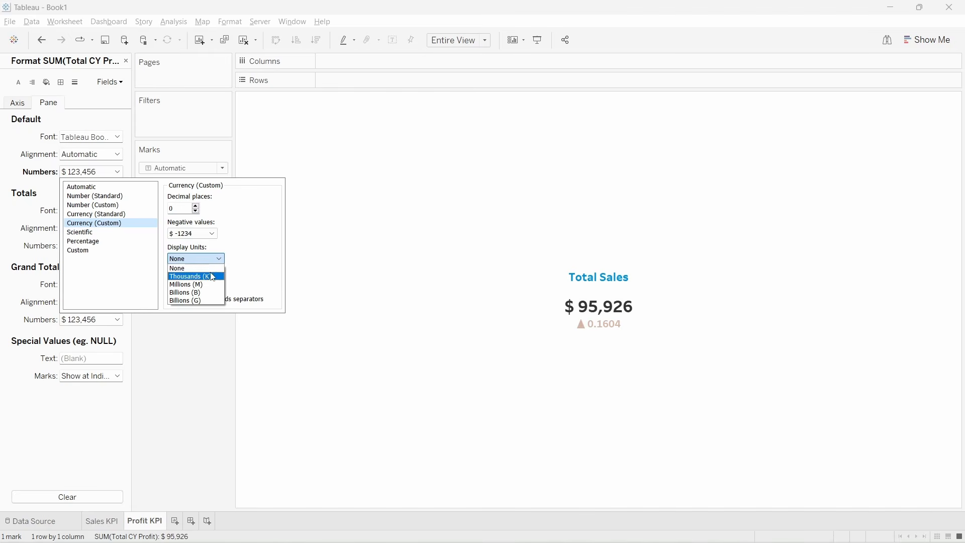
{"action": "left_click", "coordinate": [211, 276]}
{"action": "left_click", "coordinate": [188, 359]}
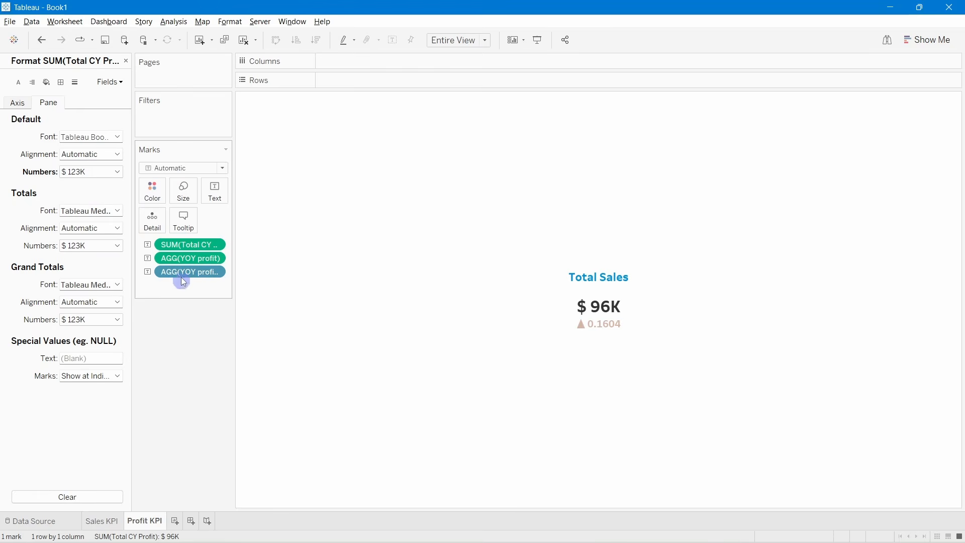
Format the YOY profit field as a percentage with two decimal places and close the formatting settings.
{"action": "left_click", "coordinate": [182, 258]}
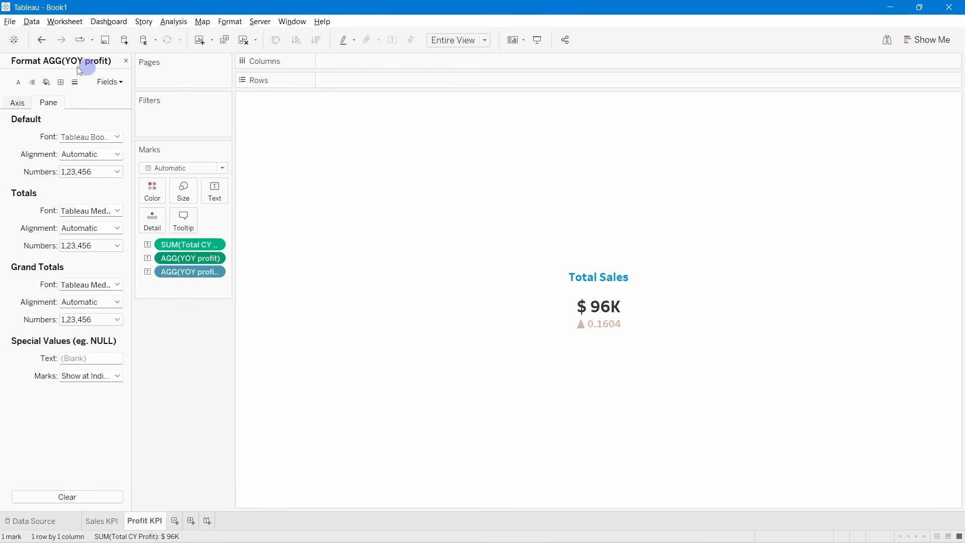
{"action": "left_click", "coordinate": [75, 172]}
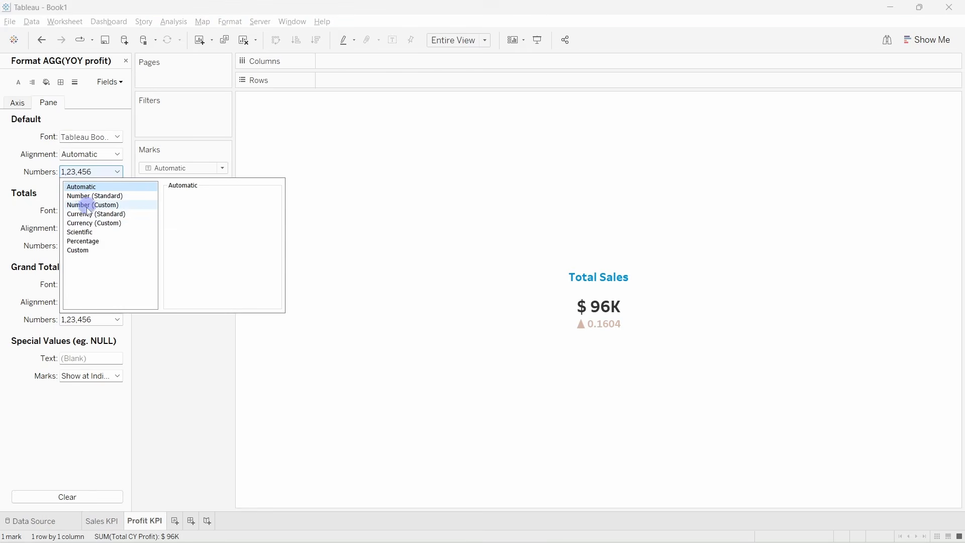
{"action": "left_click", "coordinate": [89, 241]}
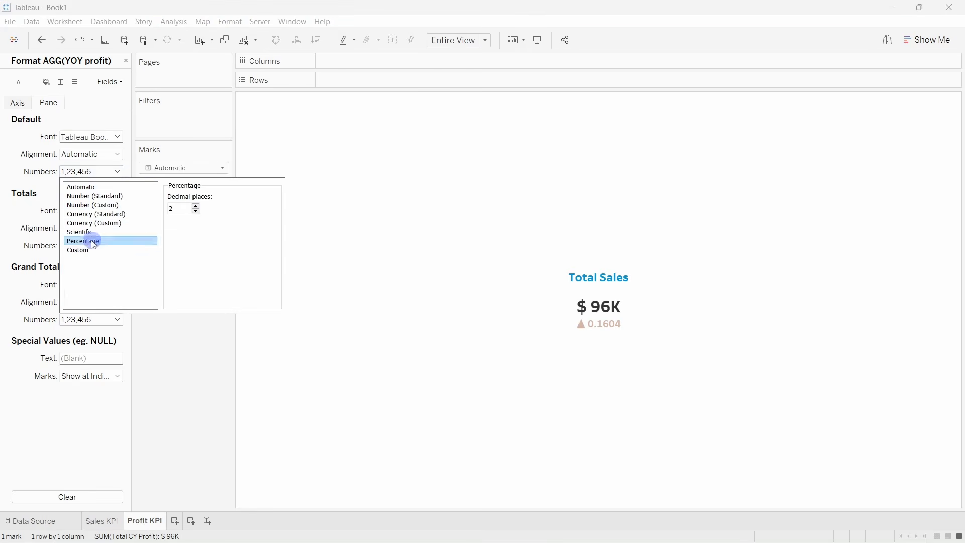
{"action": "left_click", "coordinate": [144, 364]}
{"action": "left_click", "coordinate": [125, 61]}
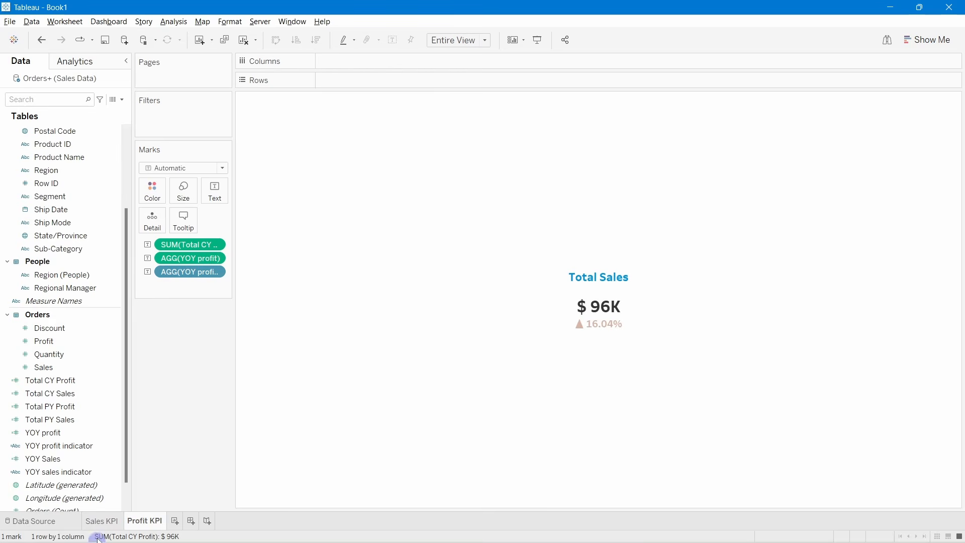
On the Sales KPI sheet, turn off tooltips, command buttons and selection by category in the tooltip settings.
{"action": "mouse_move", "coordinate": [607, 307]}
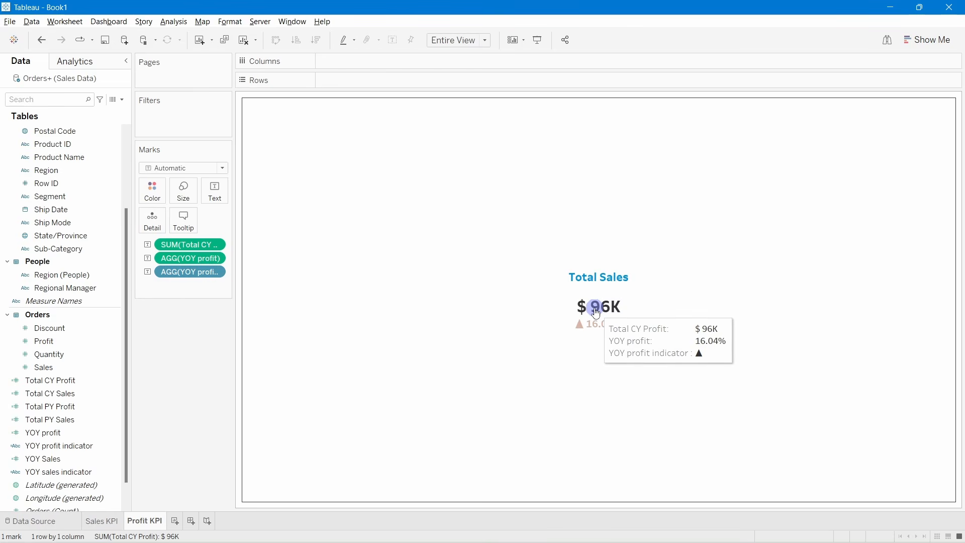
{"action": "left_click", "coordinate": [103, 520]}
{"action": "left_click", "coordinate": [186, 217]}
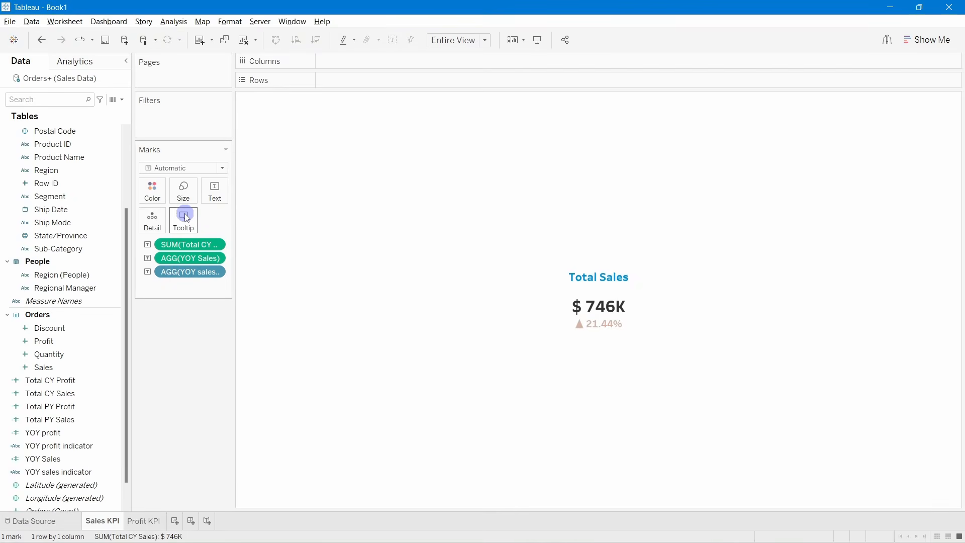
{"action": "left_click", "coordinate": [355, 303]}
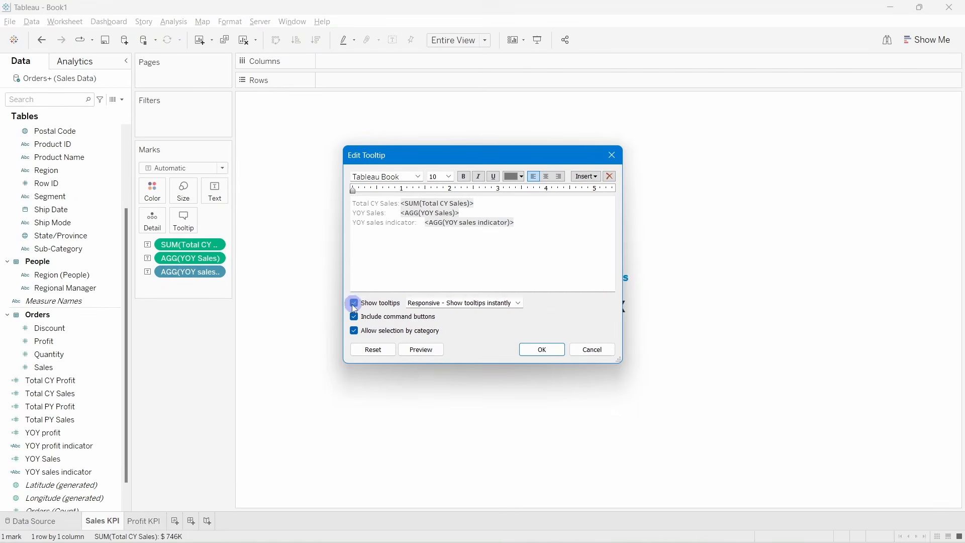
{"action": "left_click", "coordinate": [354, 316]}
{"action": "left_click", "coordinate": [354, 331]}
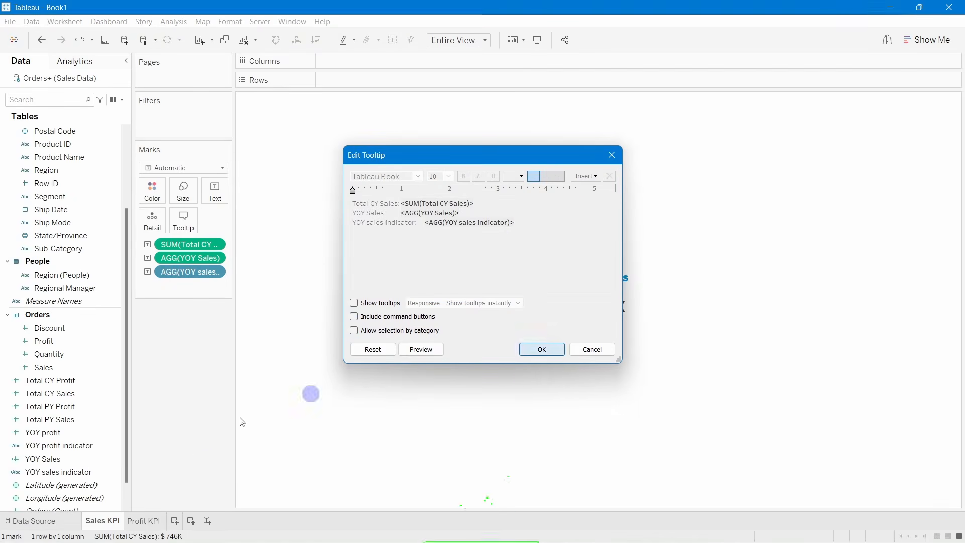
{"action": "key", "text": "Return"}
Disable tooltips, command buttons and selection by category for the Profit KPI sheet.
{"action": "left_click", "coordinate": [145, 521]}
{"action": "left_click", "coordinate": [183, 219]}
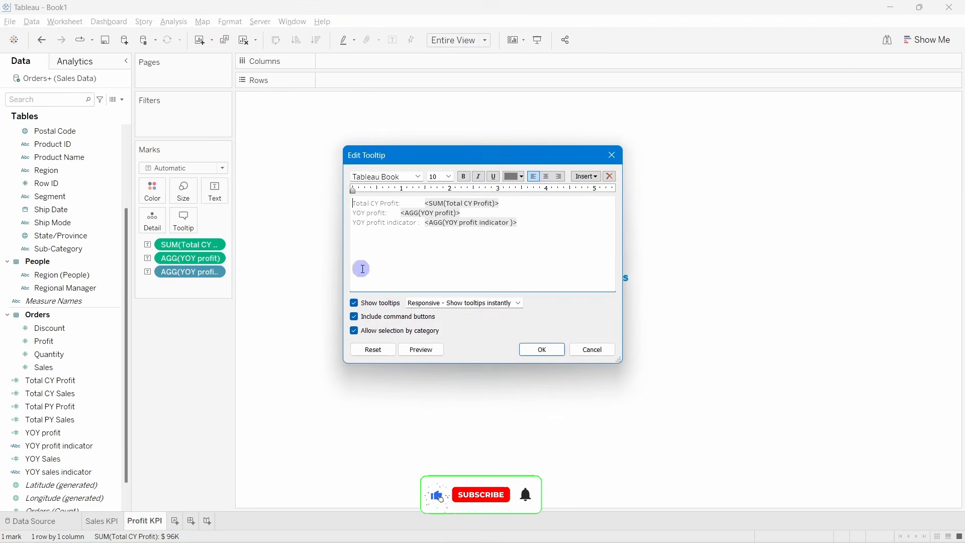
{"action": "left_click", "coordinate": [355, 303]}
{"action": "left_click", "coordinate": [355, 330]}
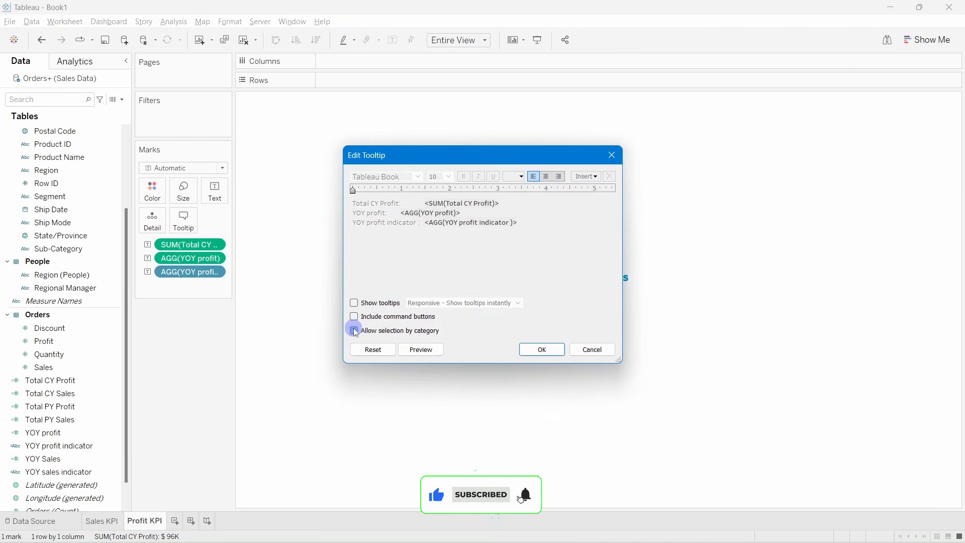
{"action": "left_click", "coordinate": [542, 350]}
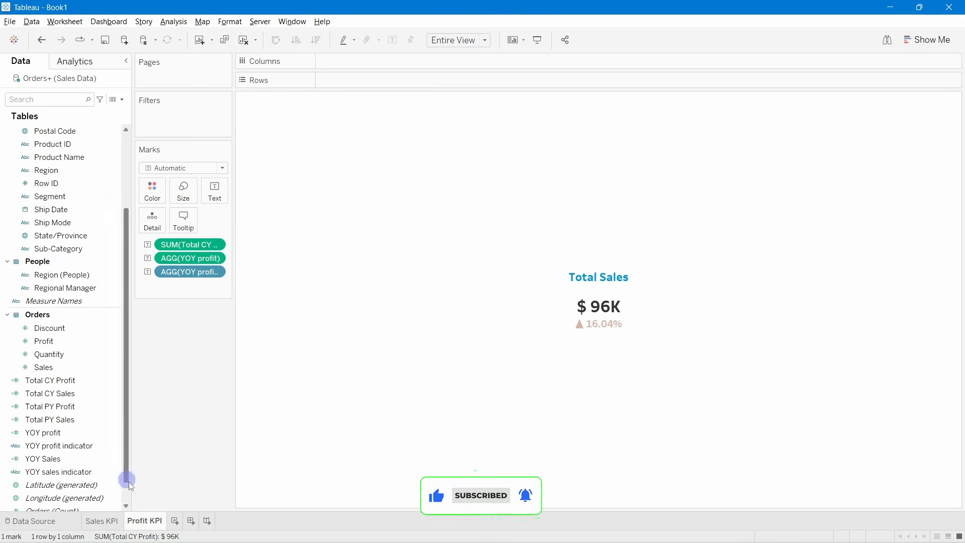
Duplicate the Profit KPI sheet and rename the copy Qty KPI.
{"action": "right_click", "coordinate": [144, 520]}
{"action": "left_click", "coordinate": [174, 415]}
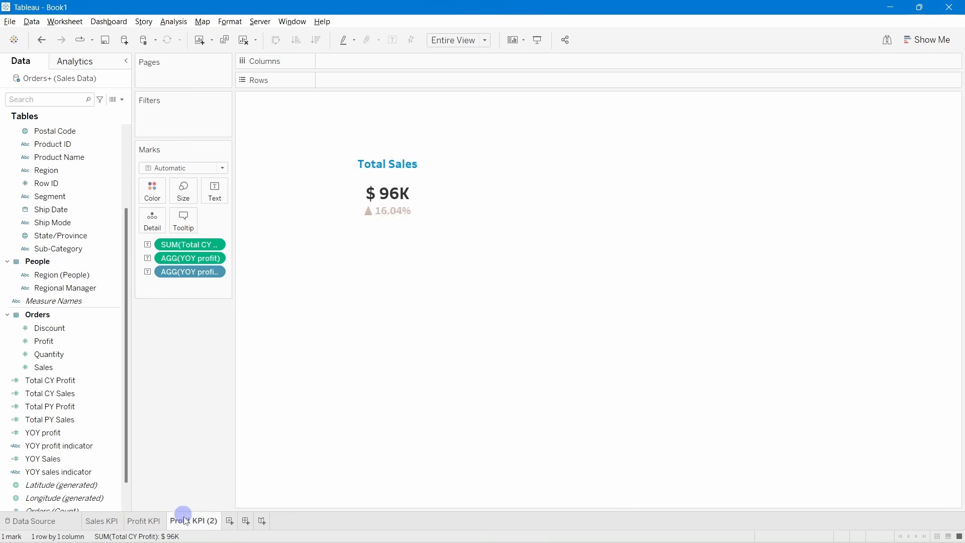
{"action": "double_click", "coordinate": [215, 521]}
{"action": "left_click_drag", "start_coordinate": [218, 521], "coordinate": [162, 527]}
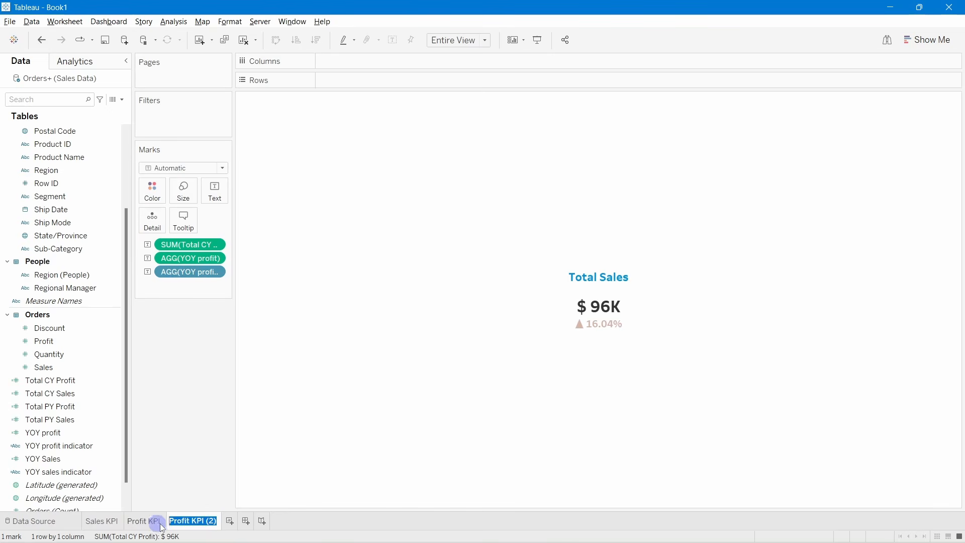
{"action": "type", "text": "Qty KPI"}
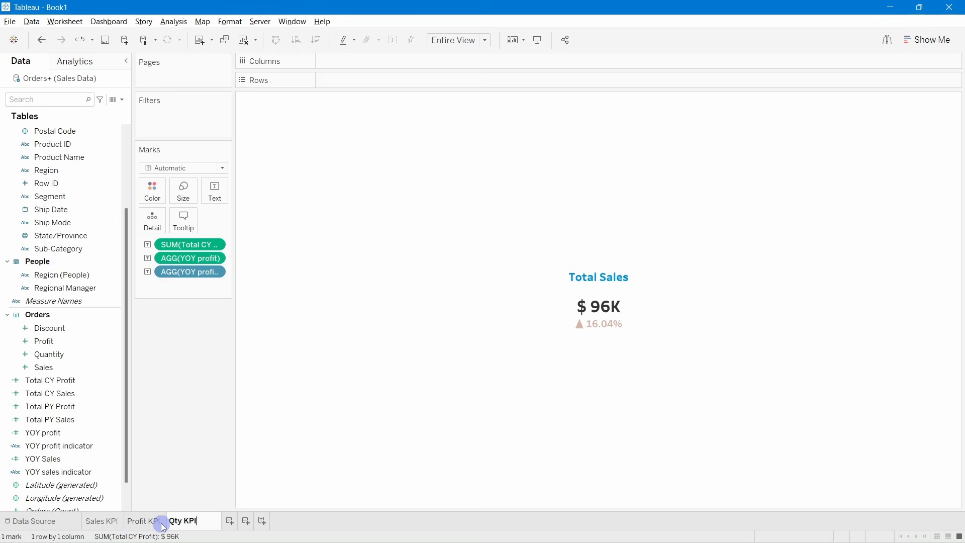
{"action": "left_click", "coordinate": [184, 420]}
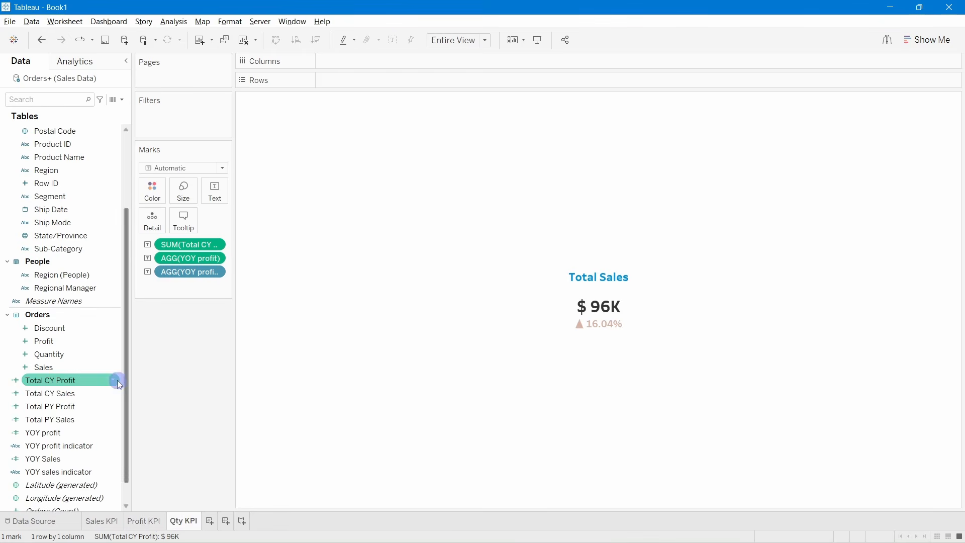
Duplicate the Total CY Profit field and rename the copy Total CY Qty in its calculation editor.
{"action": "scroll", "coordinate": [86, 377], "scroll_direction": "down", "scroll_amount": 1}
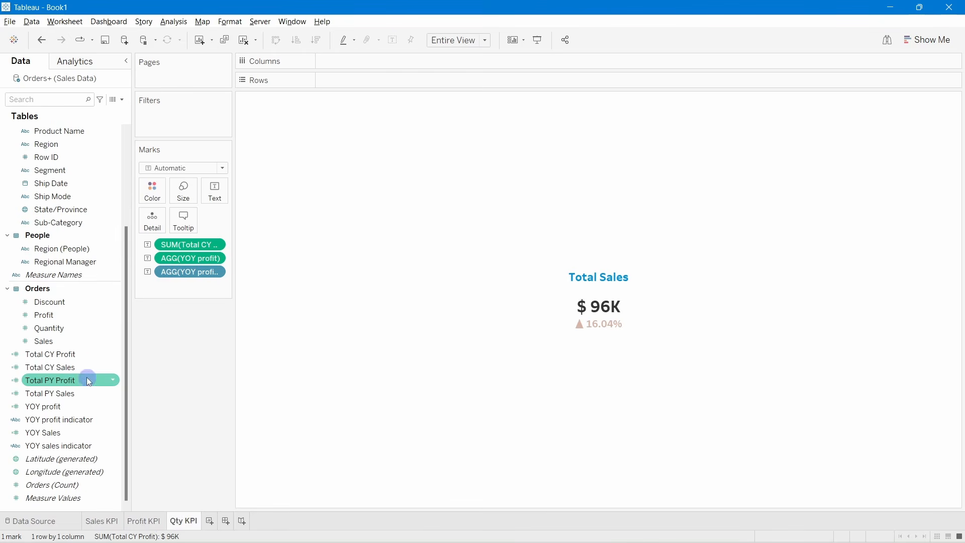
{"action": "right_click", "coordinate": [74, 353]}
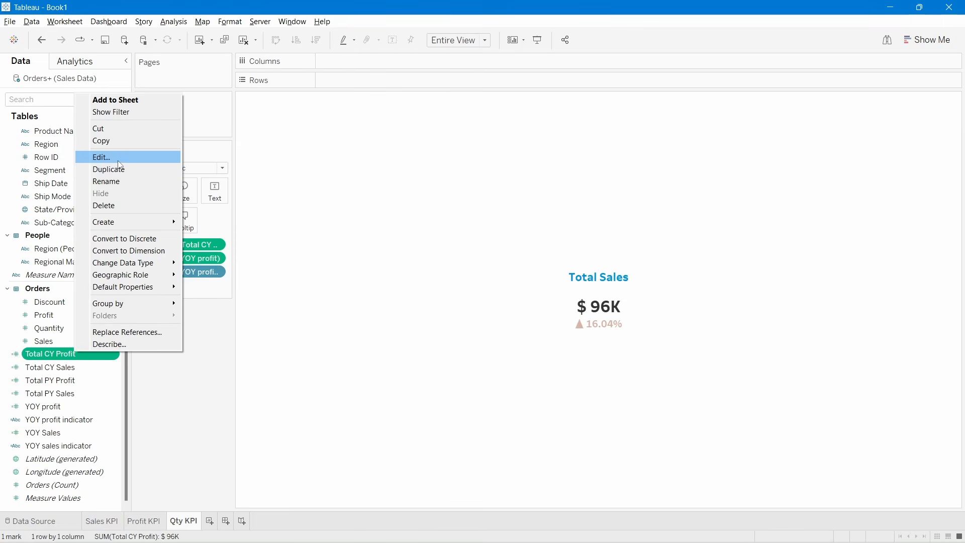
{"action": "left_click", "coordinate": [116, 168]}
{"action": "right_click", "coordinate": [77, 368]}
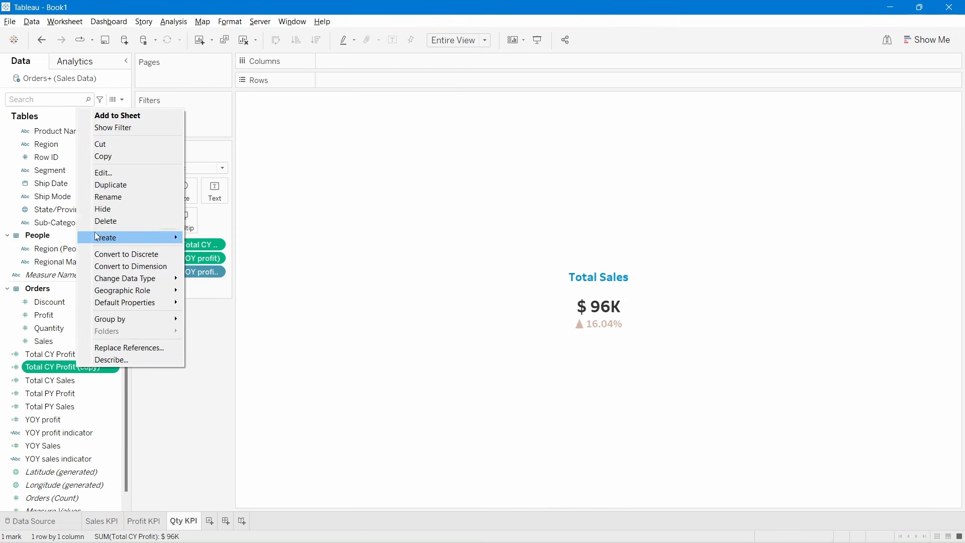
{"action": "left_click", "coordinate": [113, 173]}
{"action": "left_click", "coordinate": [361, 236]}
{"action": "left_click_drag", "start_coordinate": [361, 237], "coordinate": [333, 238]}
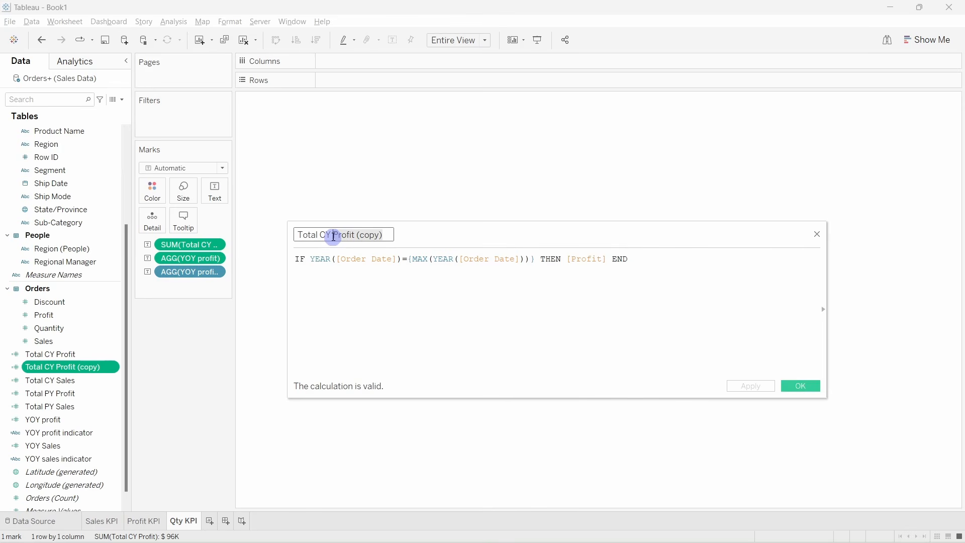
{"action": "type", "text": "P"}
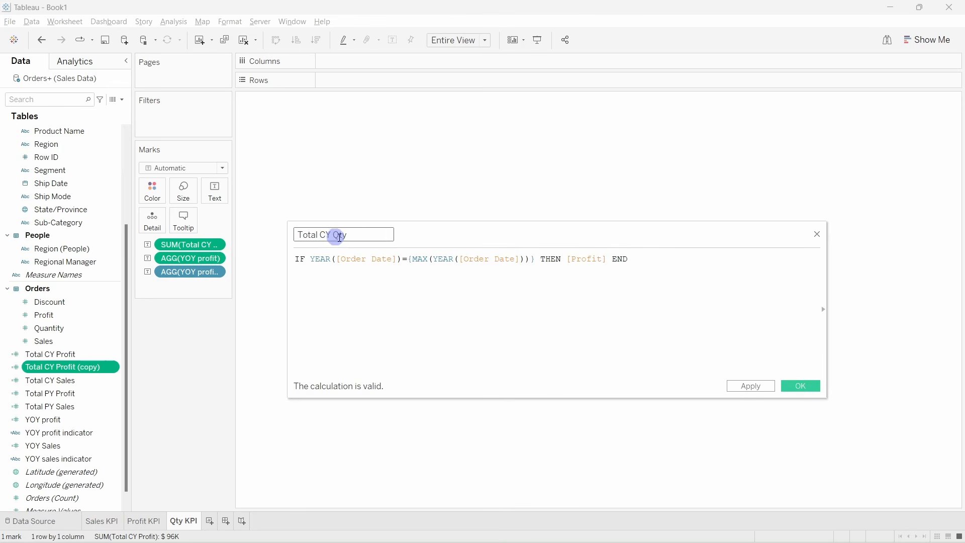
Replace [Profit] with [Quantity] in the Total CY Qty formula and save the calculation.
{"action": "double_click", "coordinate": [577, 258]}
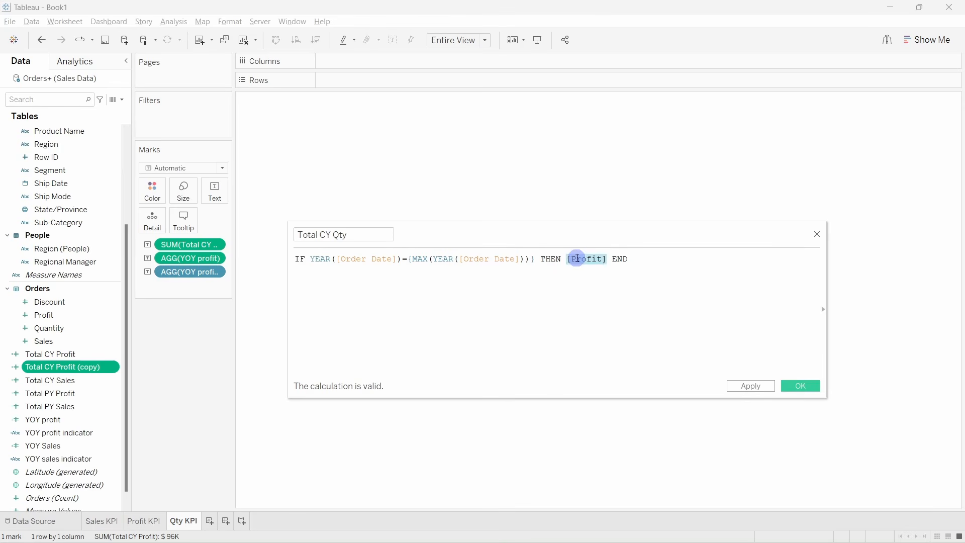
{"action": "type", "text": "Q"}
{"action": "left_click", "coordinate": [618, 272]}
{"action": "left_click", "coordinate": [803, 386]}
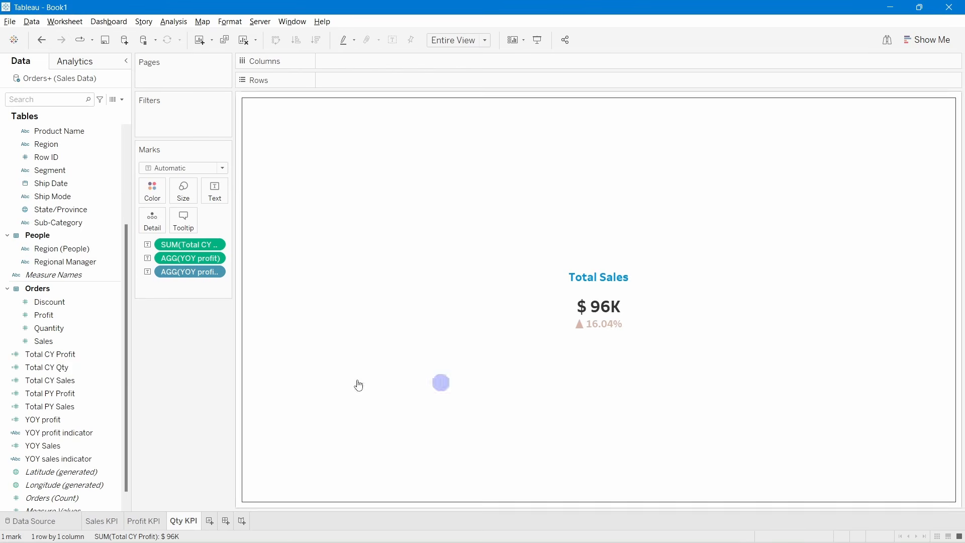
Duplicate the Total CY Qty field and rename the copy Total PY Qty in its calculation editor.
{"action": "right_click", "coordinate": [84, 368]}
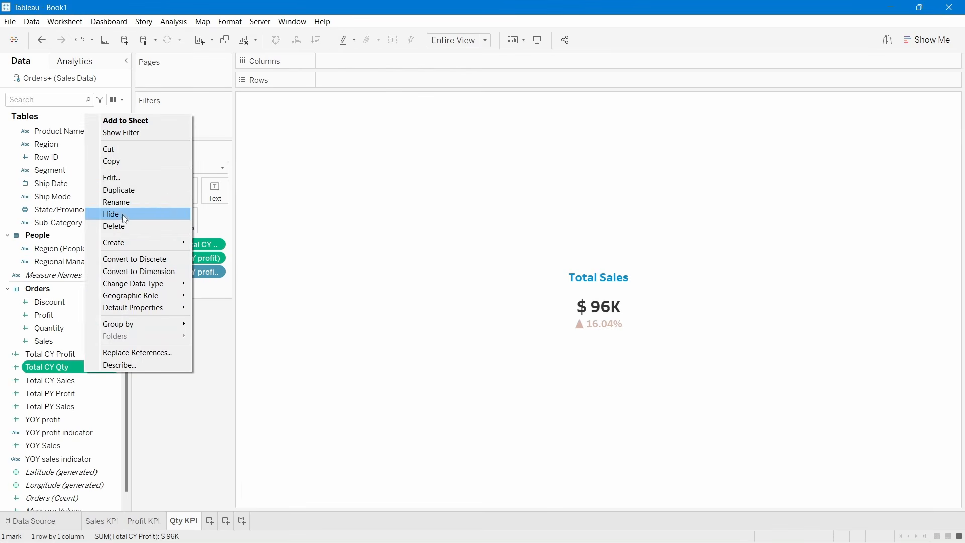
{"action": "left_click", "coordinate": [119, 190]}
{"action": "right_click", "coordinate": [71, 379]}
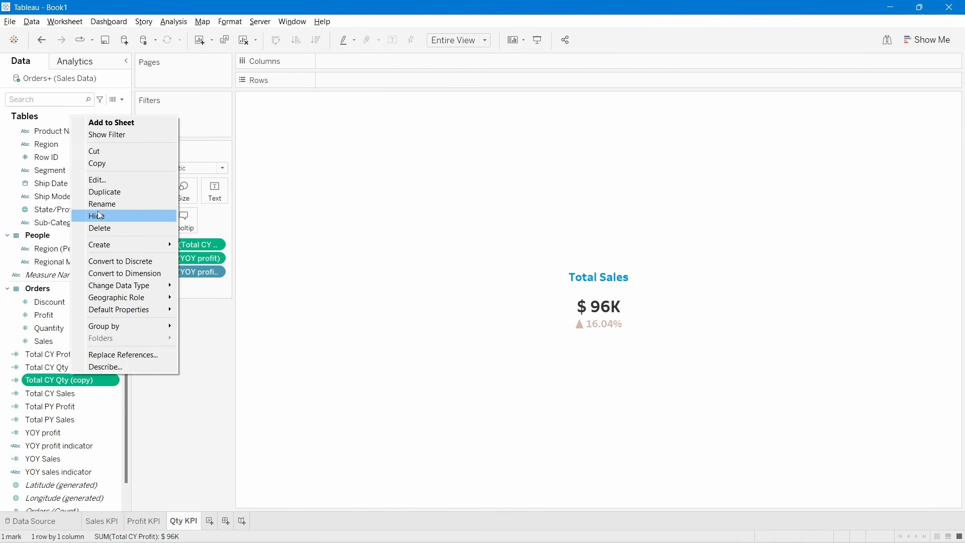
{"action": "left_click", "coordinate": [97, 180]}
{"action": "left_click_drag", "start_coordinate": [375, 235], "coordinate": [355, 234]}
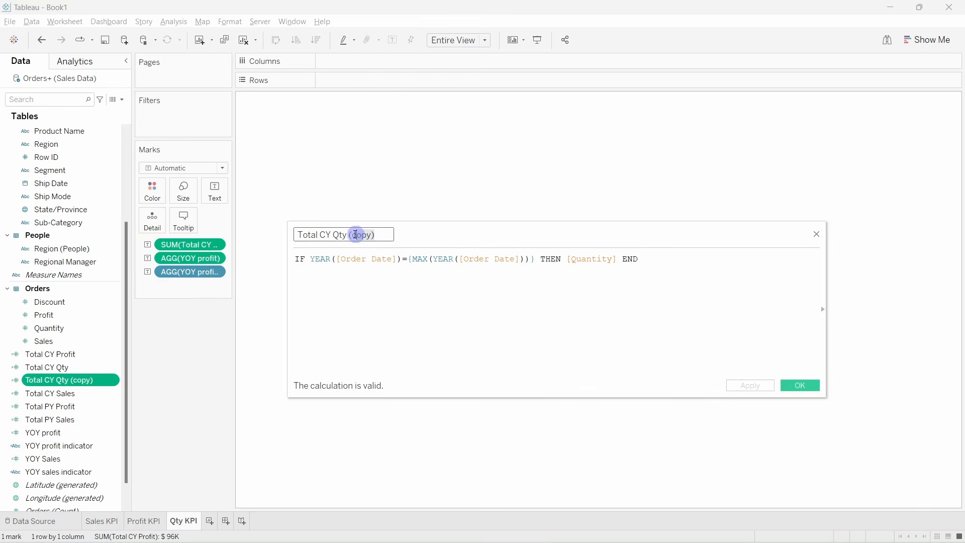
{"action": "key", "text": "BackSpace"}
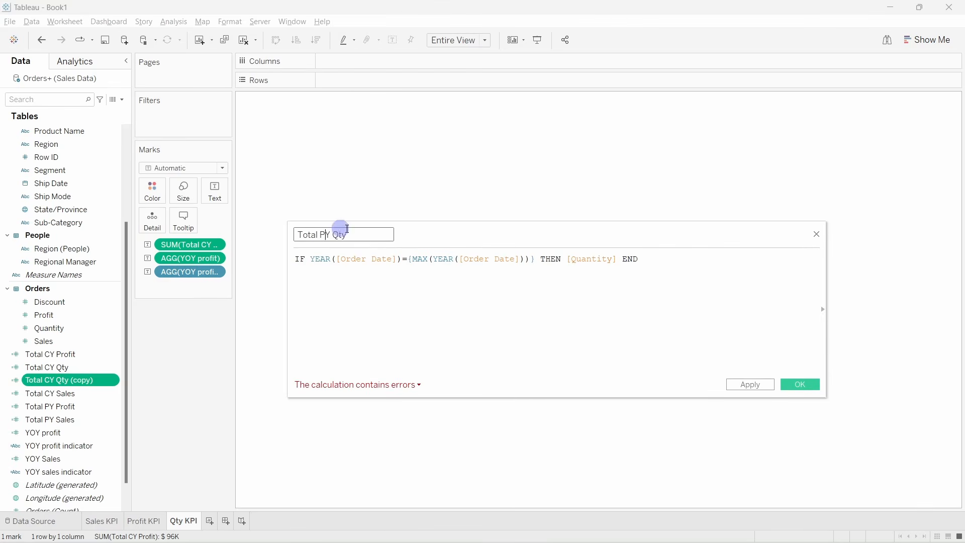
Add -1 after the maximum order year expression in the Total PY Qty formula and save the calculation.
{"action": "left_click", "coordinate": [535, 259]}
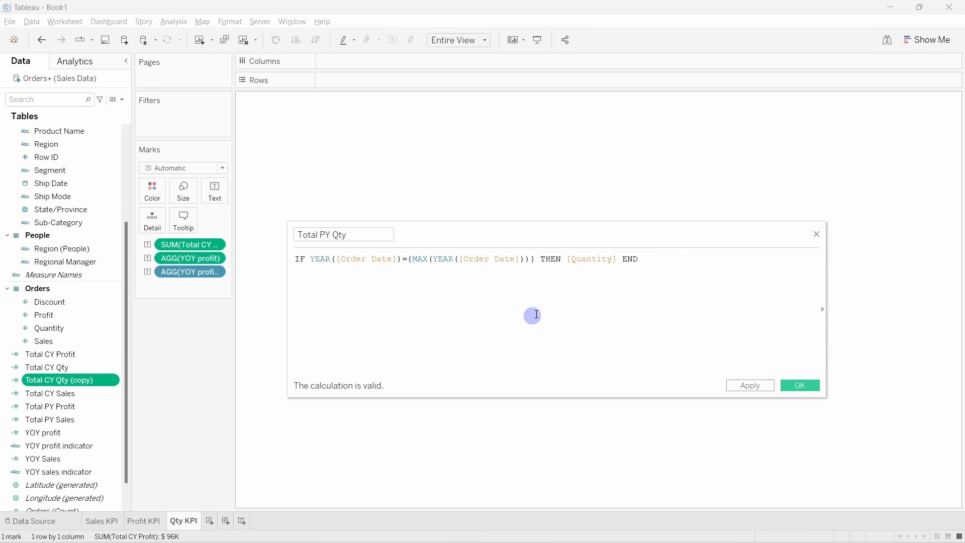
{"action": "type", "text": "-1"}
{"action": "left_click", "coordinate": [799, 386]}
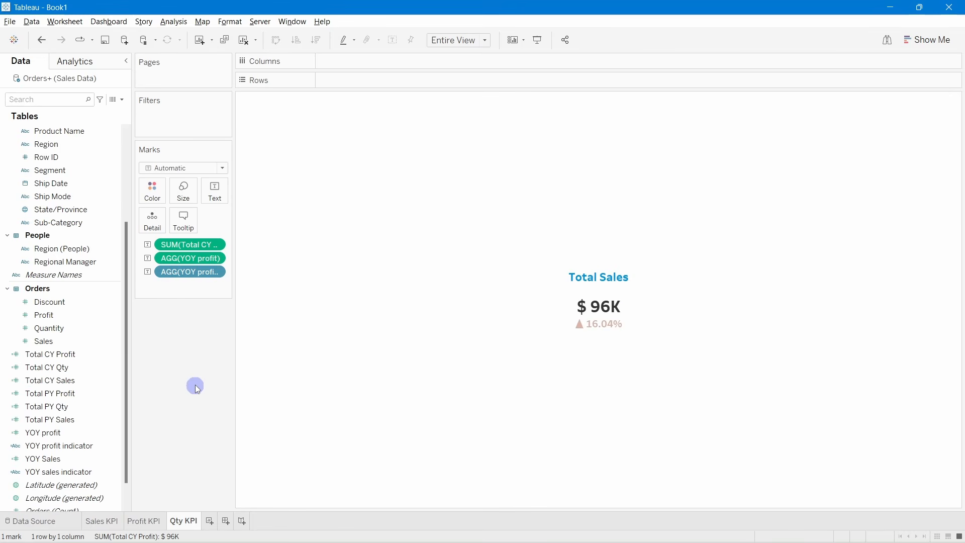
Duplicate the YOY profit field and rename the copy YOY qty in its calculation editor.
{"action": "right_click", "coordinate": [66, 432]}
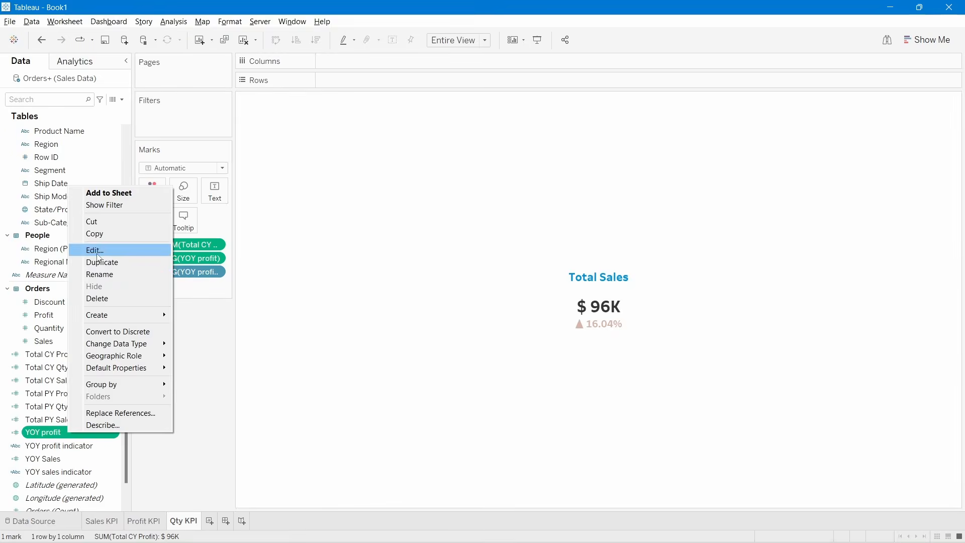
{"action": "left_click", "coordinate": [96, 251]}
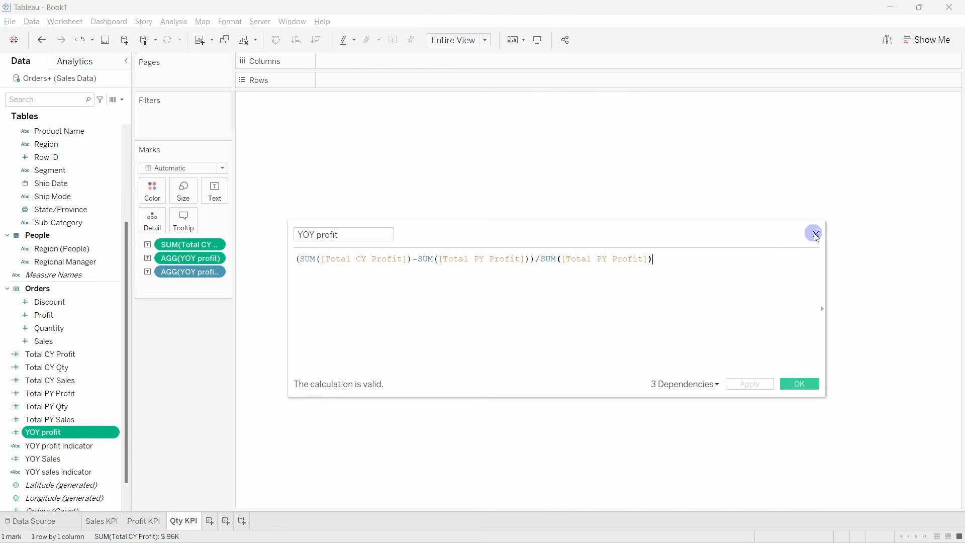
{"action": "right_click", "coordinate": [79, 430]}
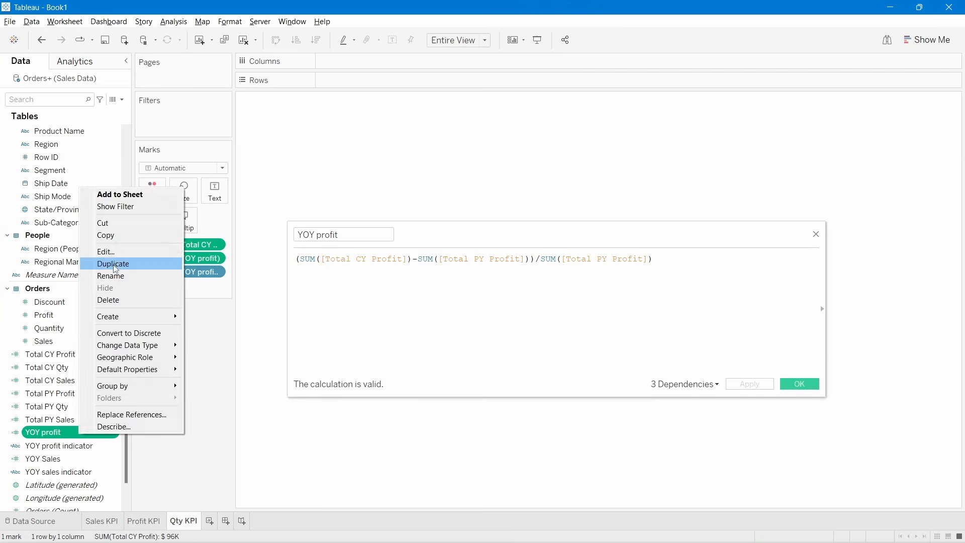
{"action": "left_click", "coordinate": [113, 263]}
{"action": "left_click", "coordinate": [816, 234]}
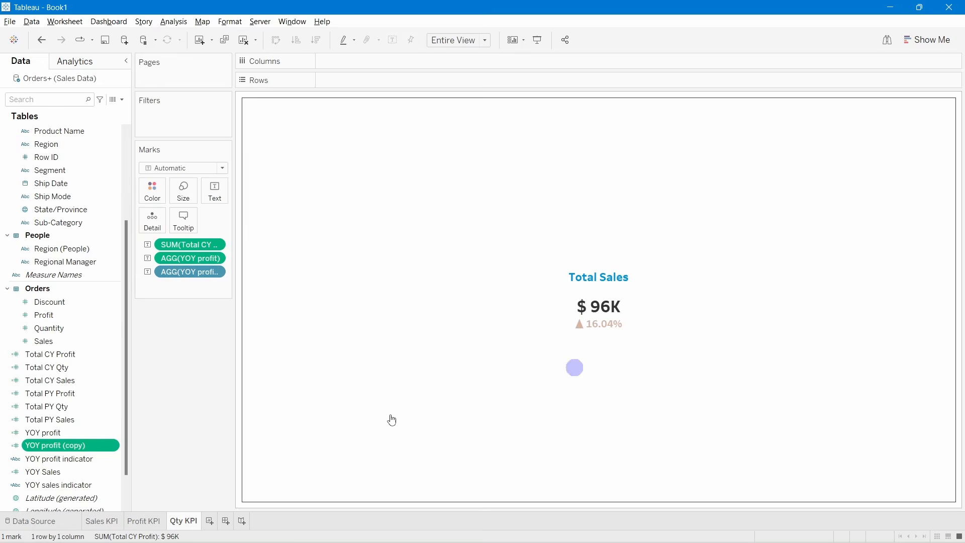
{"action": "right_click", "coordinate": [45, 445]}
{"action": "left_click", "coordinate": [94, 258]}
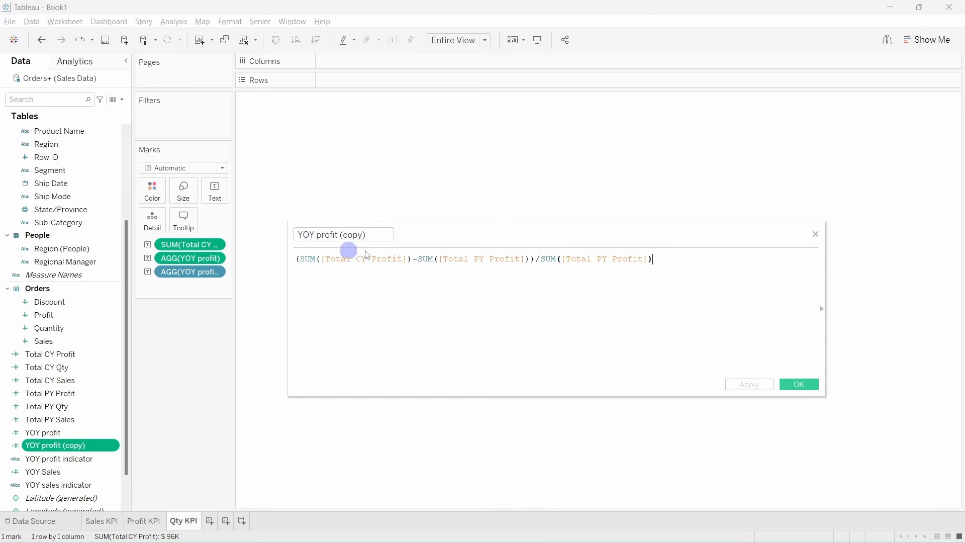
{"action": "left_click_drag", "start_coordinate": [367, 234], "coordinate": [319, 235]}
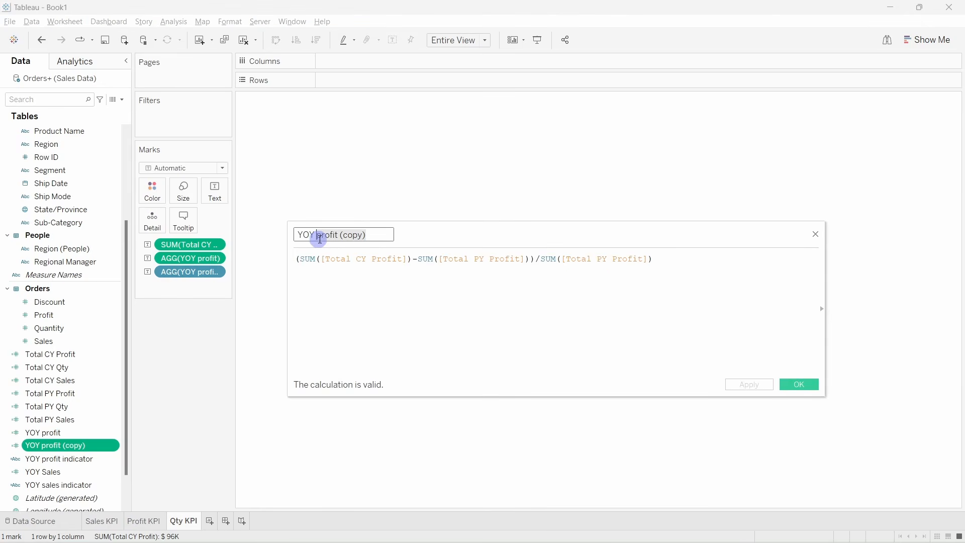
{"action": "type", "text": "qty"}
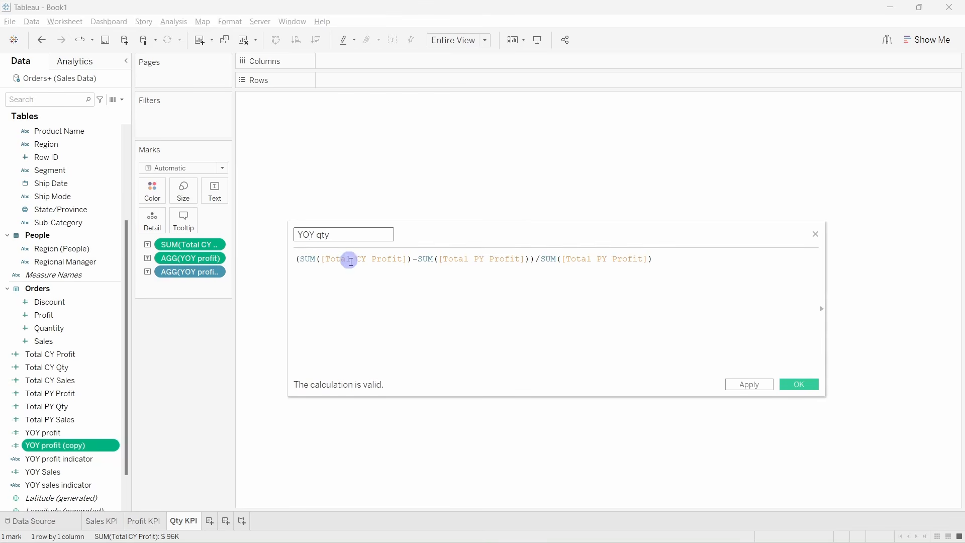
Replace the profit fields in the YOY qty formula with [Total CY Qty] and both [Total PY Qty] references, and save the calculation.
{"action": "left_click", "coordinate": [388, 260]}
{"action": "left_click_drag", "start_coordinate": [375, 256], "coordinate": [403, 252]}
{"action": "type", "text": "Q"}
{"action": "left_click", "coordinate": [397, 269]}
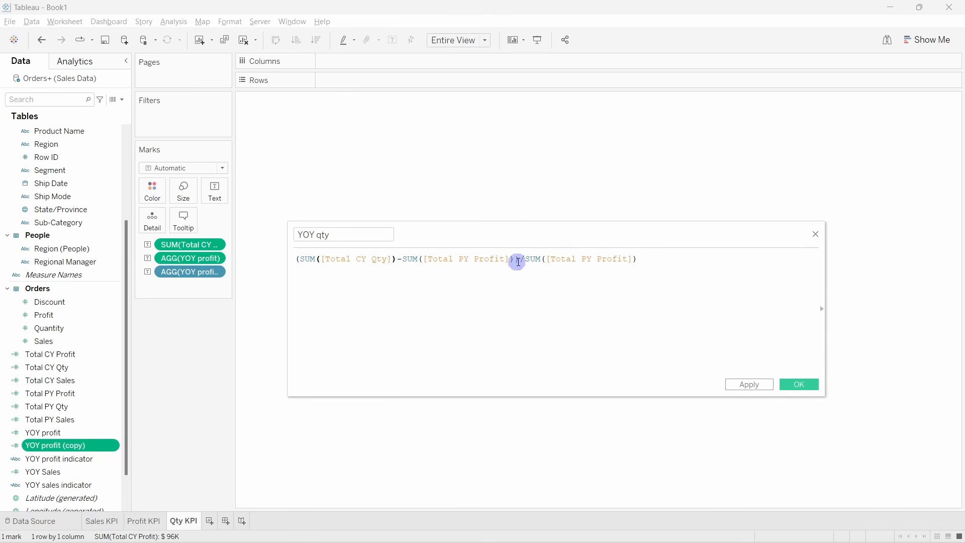
{"action": "left_click", "coordinate": [477, 258]}
{"action": "left_click_drag", "start_coordinate": [478, 258], "coordinate": [502, 258]}
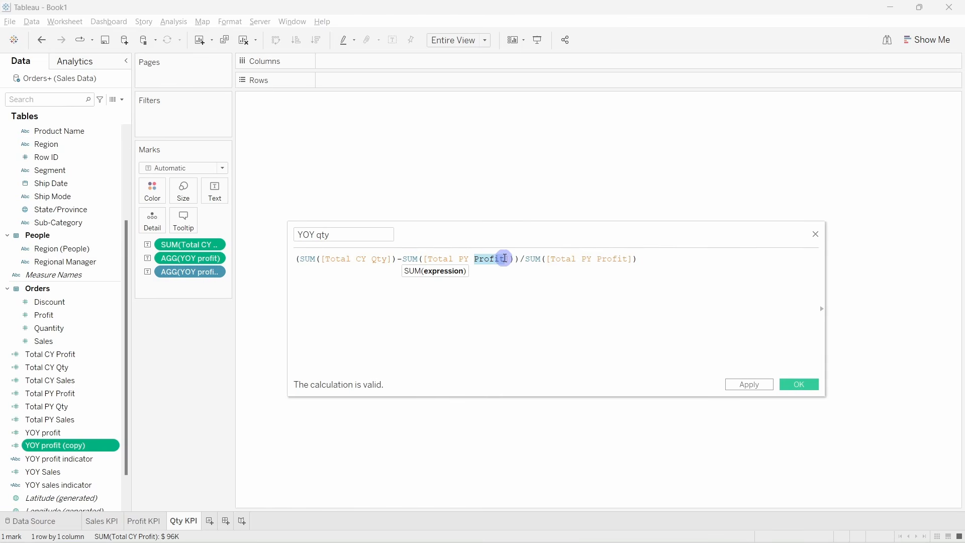
{"action": "type", "text": "Q"}
{"action": "left_click", "coordinate": [498, 270]}
{"action": "left_click_drag", "start_coordinate": [581, 258], "coordinate": [603, 260]}
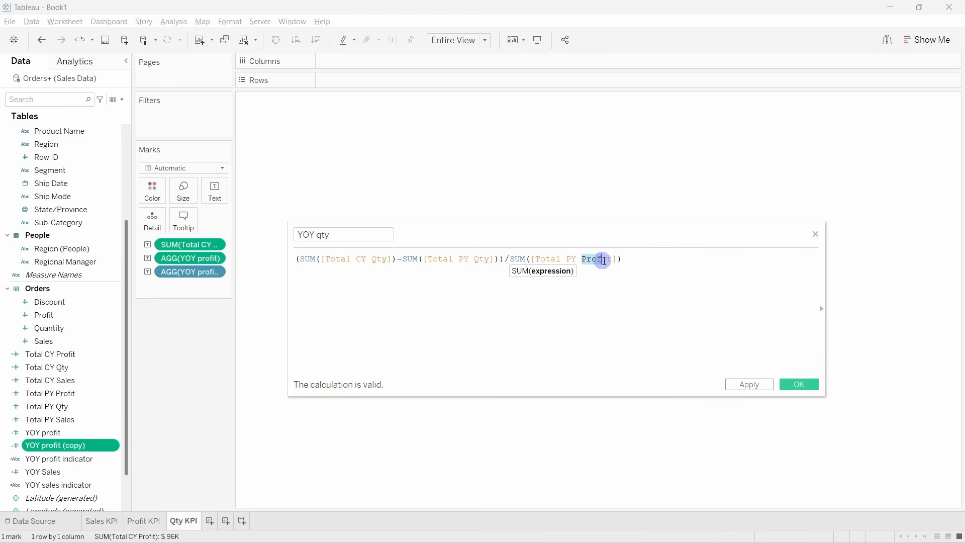
{"action": "type", "text": "Q"}
{"action": "left_click", "coordinate": [610, 270]}
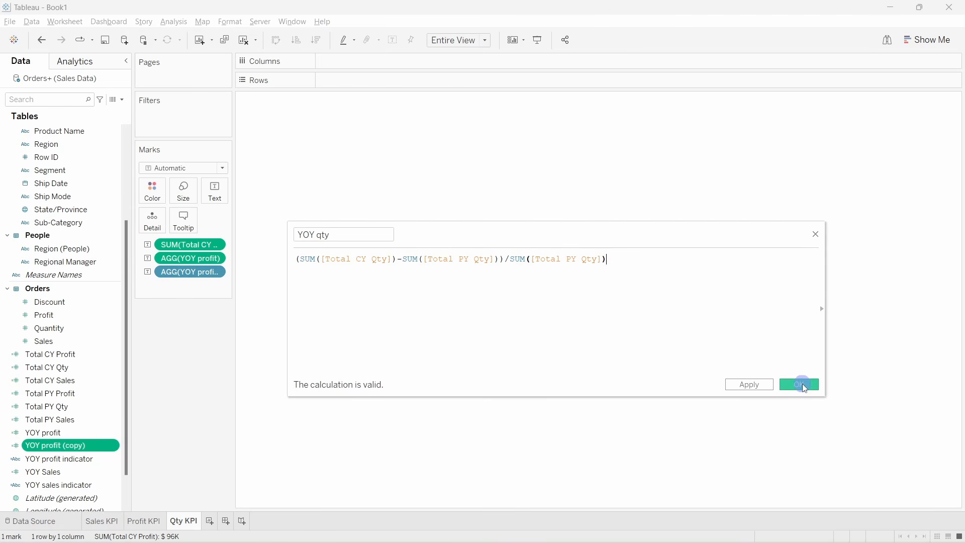
{"action": "left_click", "coordinate": [803, 385]}
{"action": "right_click", "coordinate": [68, 446]}
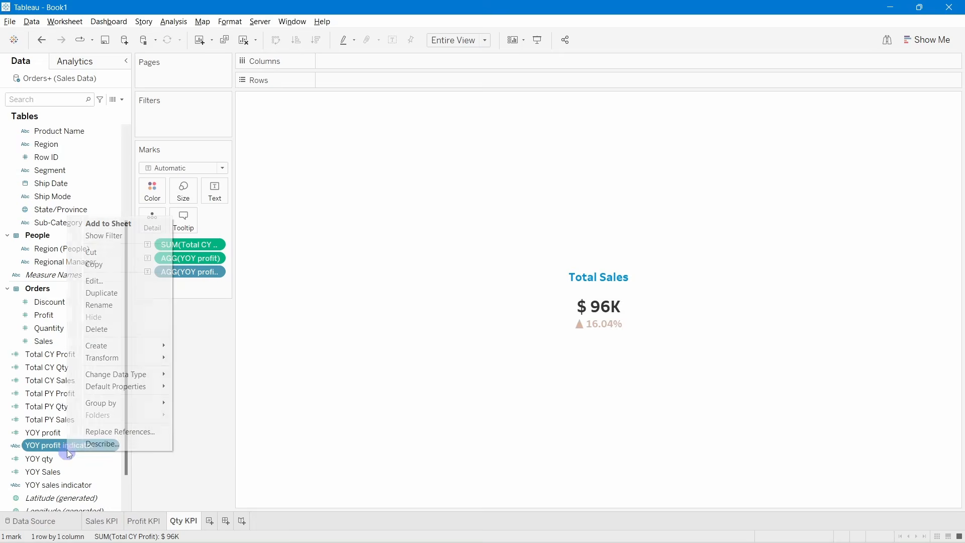
{"action": "left_click", "coordinate": [109, 281]}
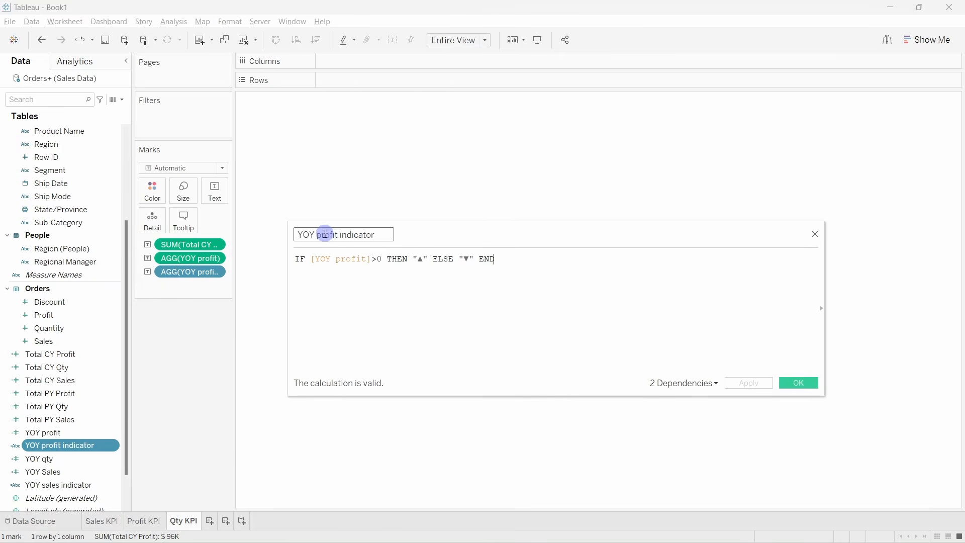
{"action": "double_click", "coordinate": [323, 234]}
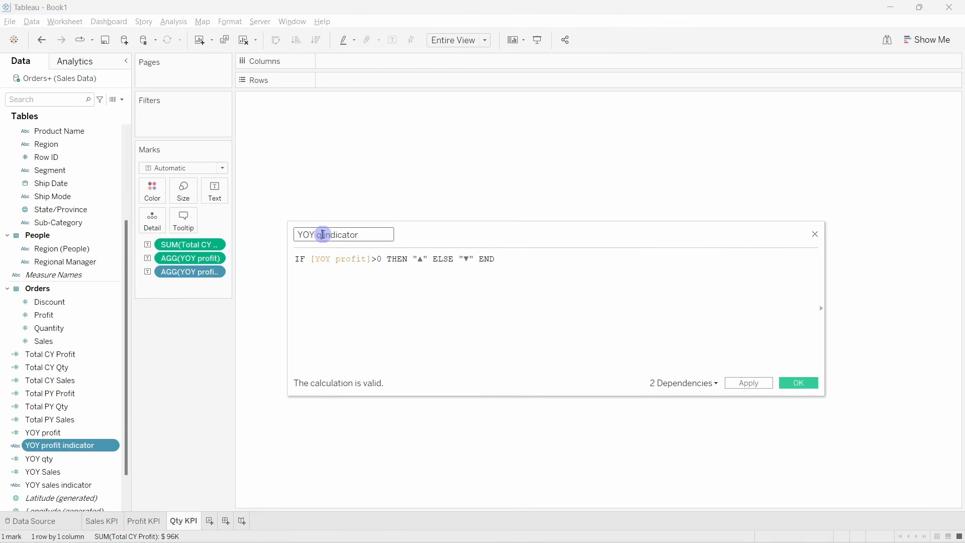
{"action": "type", "text": "qty"}
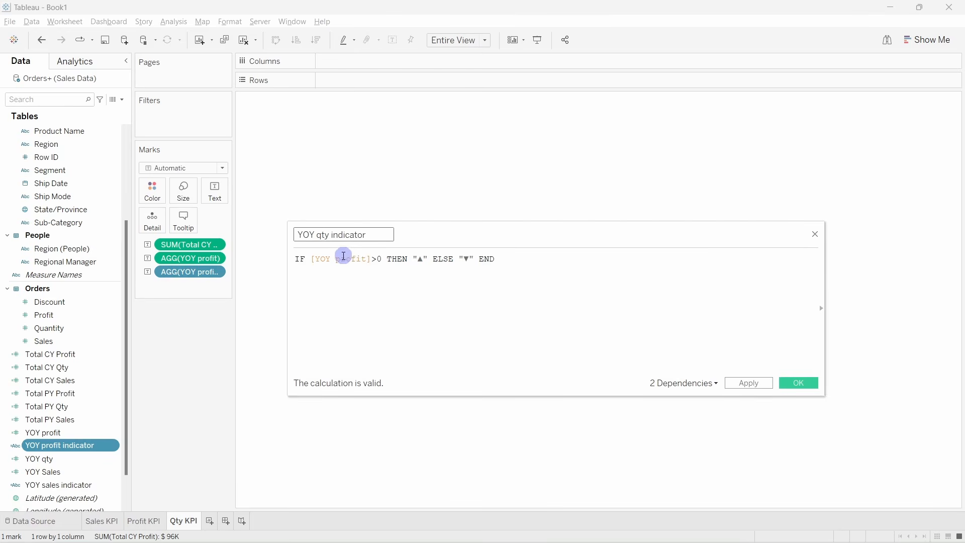
{"action": "left_click_drag", "start_coordinate": [335, 258], "coordinate": [367, 258]}
{"action": "type", "text": "qty"}
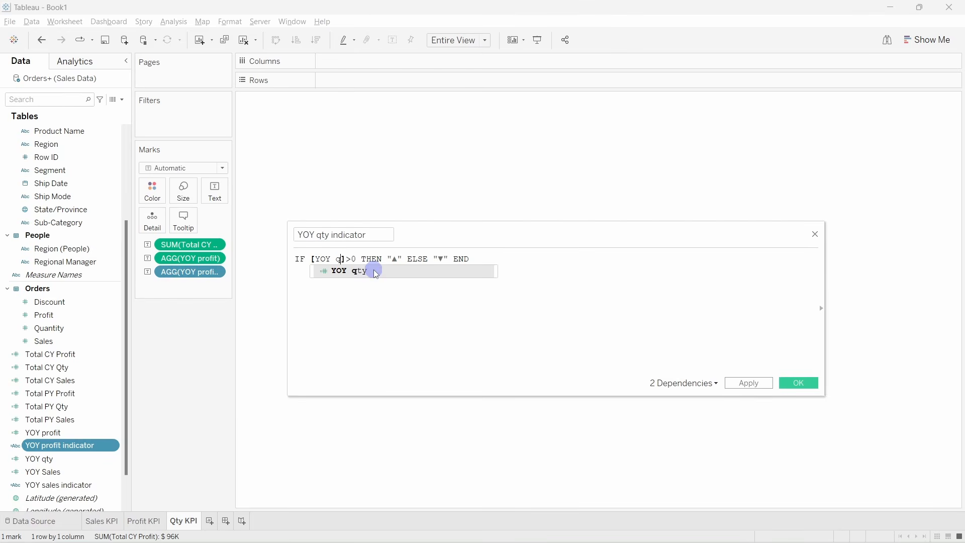
{"action": "left_click", "coordinate": [783, 386]}
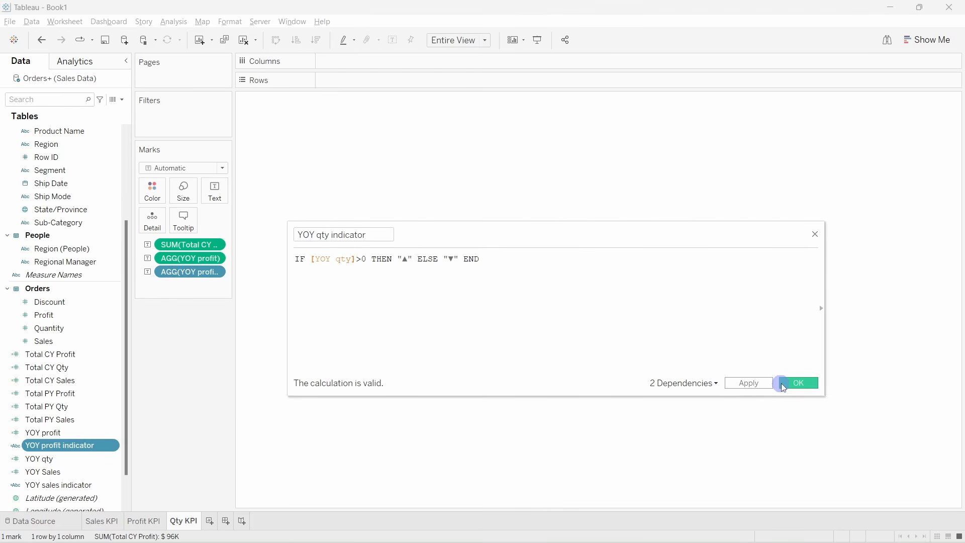
{"action": "left_click", "coordinate": [815, 234]}
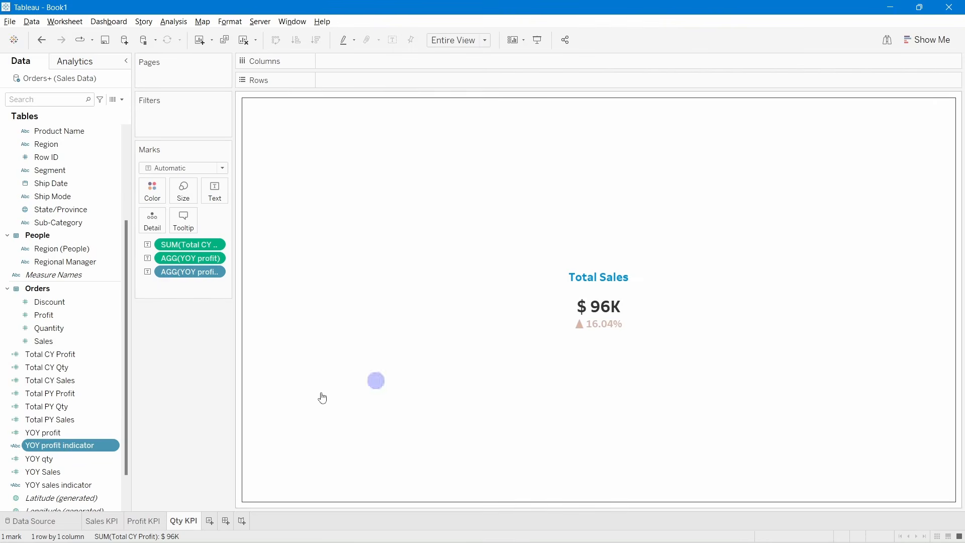
Duplicate the YOY profit indicator field and rename the copy YOY qty indicator in its calculation editor.
{"action": "right_click", "coordinate": [76, 445]}
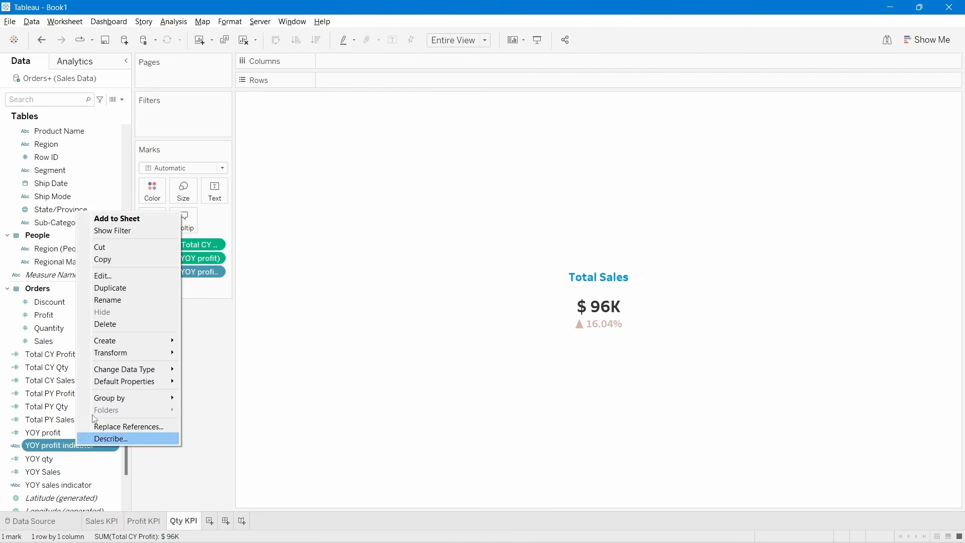
{"action": "left_click", "coordinate": [120, 291]}
{"action": "right_click", "coordinate": [83, 459]}
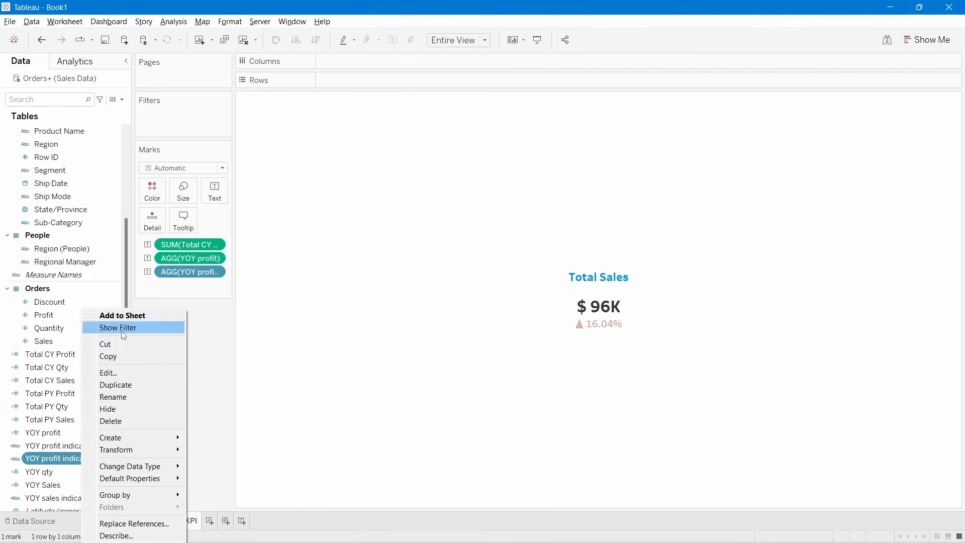
{"action": "left_click", "coordinate": [116, 372]}
{"action": "left_click", "coordinate": [338, 235]}
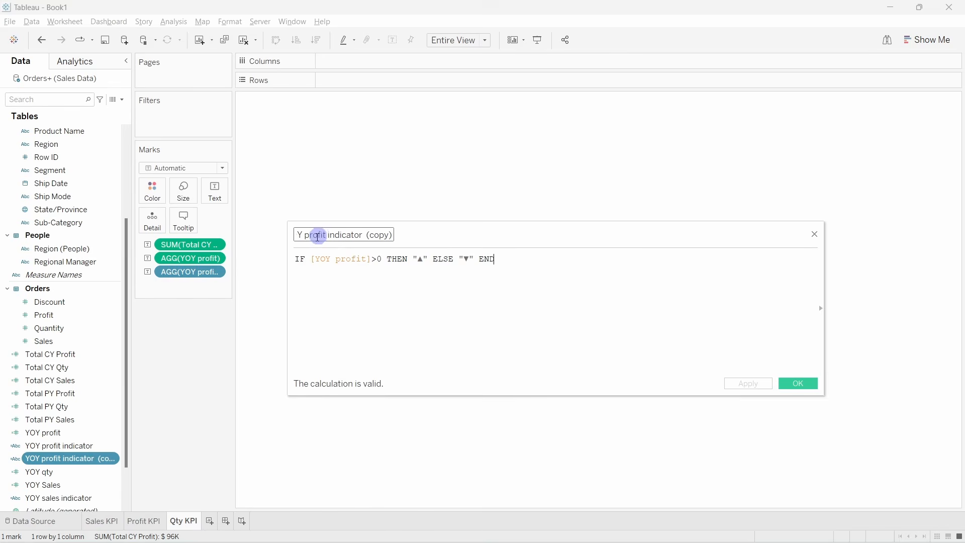
{"action": "type", "text": "qty"}
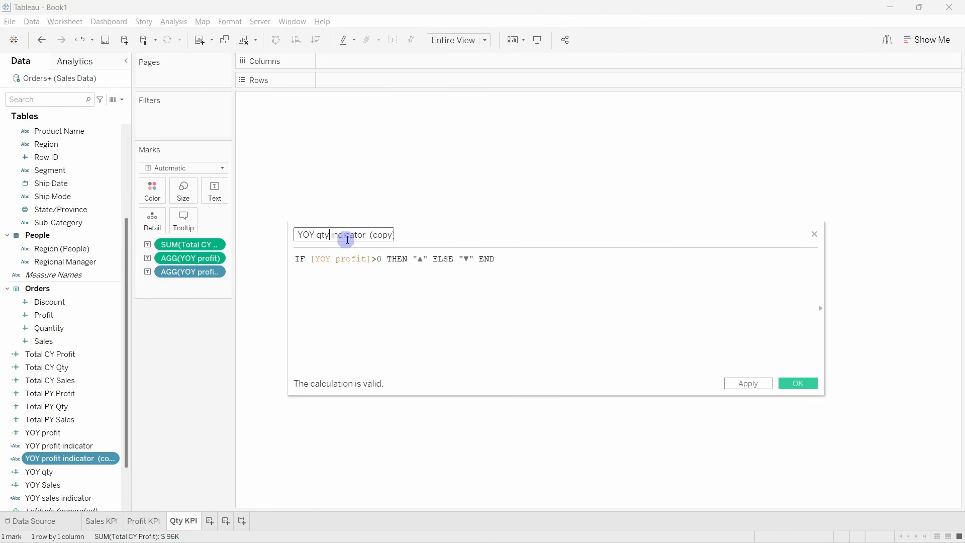
{"action": "left_click_drag", "start_coordinate": [369, 235], "coordinate": [415, 231]}
{"action": "key", "text": "BackSpace"}
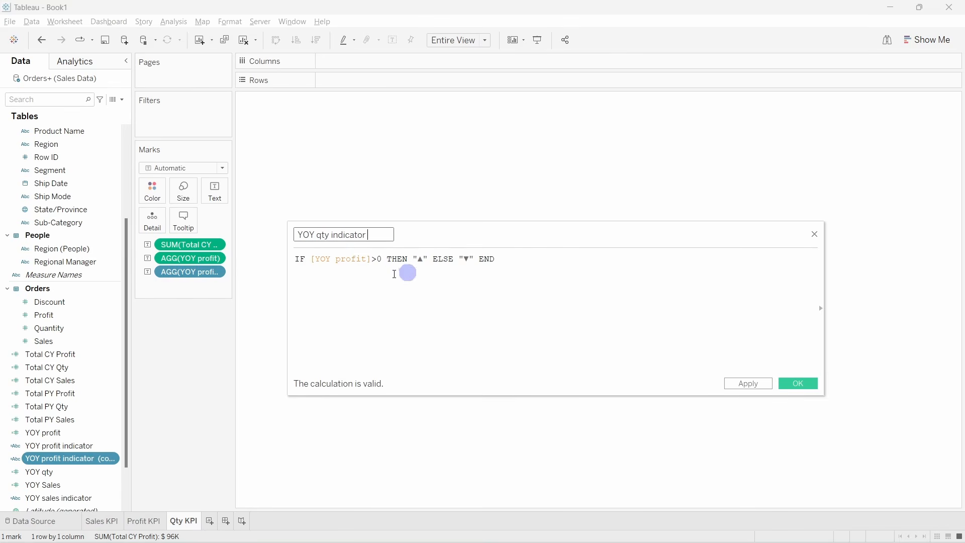
Replace [YOY profit] with [YOY qty] in the YOY qty indicator formula.
{"action": "left_click_drag", "start_coordinate": [332, 260], "coordinate": [364, 261]}
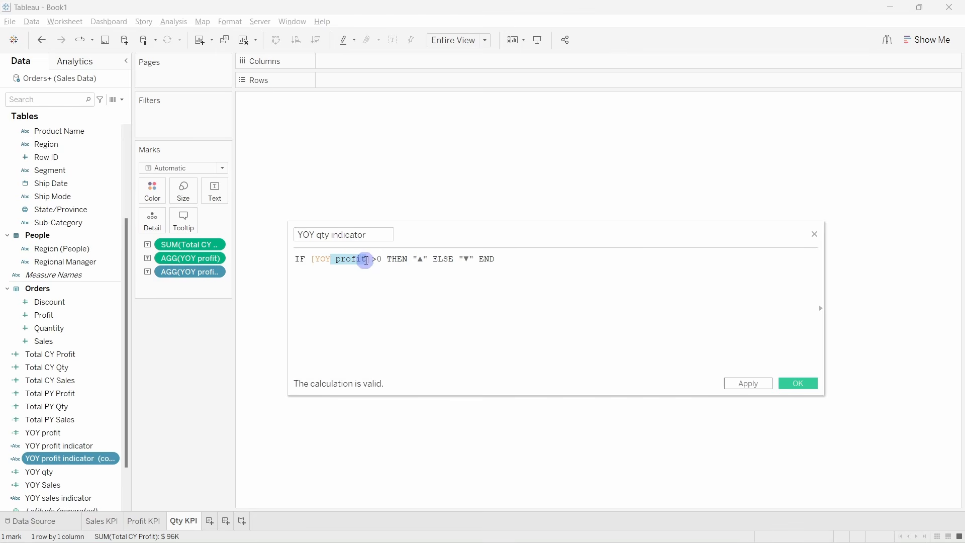
{"action": "key", "text": "BackSpace"}
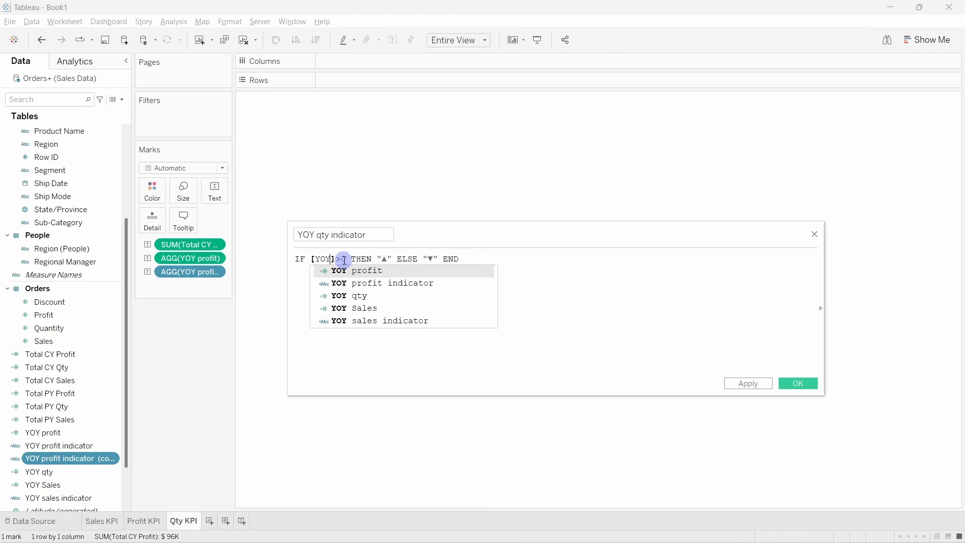
Complete the YOY qty indicator formula as IF [YOY qty]>0 THEN "▲" ELSE "▼" END and save the calculation.
{"action": "left_click", "coordinate": [360, 296]}
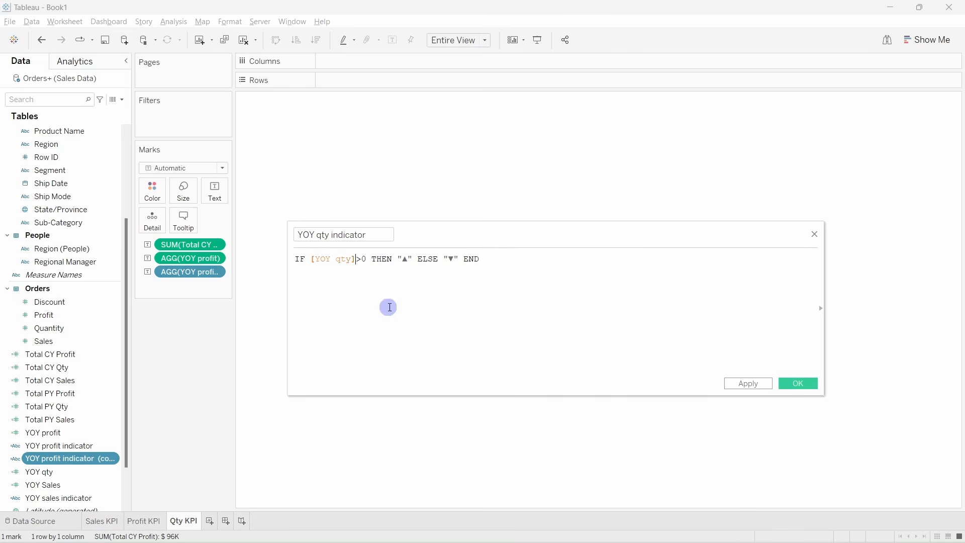
{"action": "left_click", "coordinate": [808, 386]}
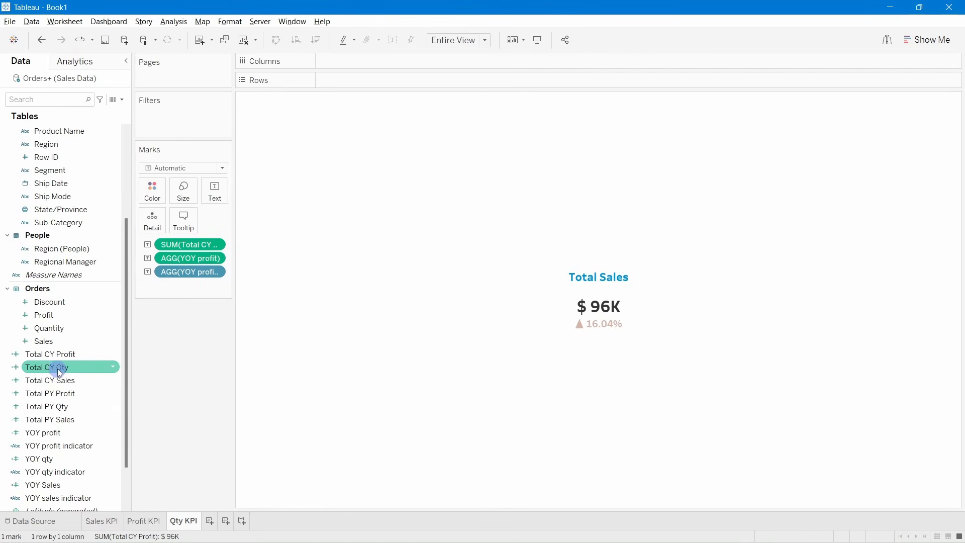
Replace the three profit fields on the Qty KPI sheet's marks with Total CY Qty, YOY qty and YOY qty indicator.
{"action": "left_click_drag", "start_coordinate": [50, 368], "coordinate": [206, 253]}
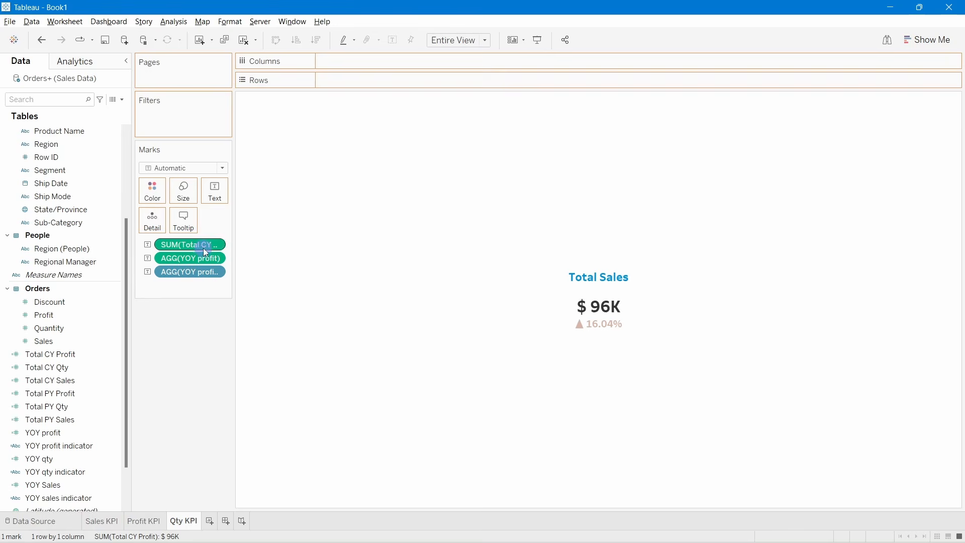
{"action": "left_click", "coordinate": [69, 424]}
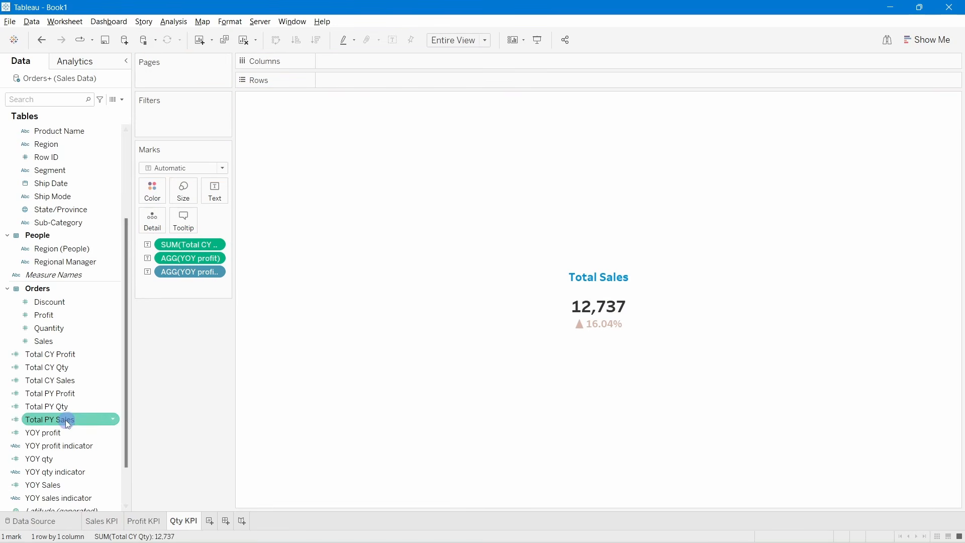
{"action": "left_click_drag", "start_coordinate": [56, 459], "coordinate": [199, 263]}
{"action": "left_click", "coordinate": [73, 471]}
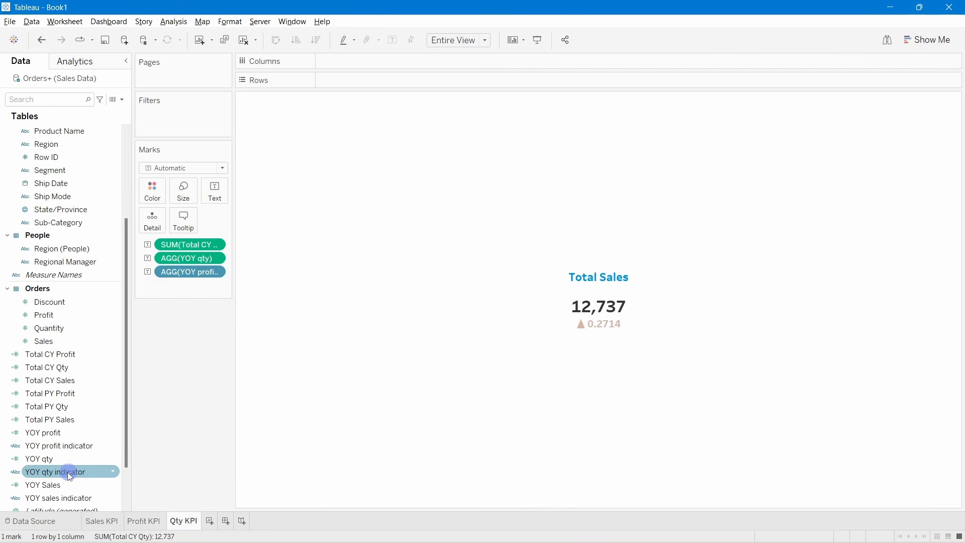
{"action": "left_click_drag", "start_coordinate": [69, 476], "coordinate": [211, 272]}
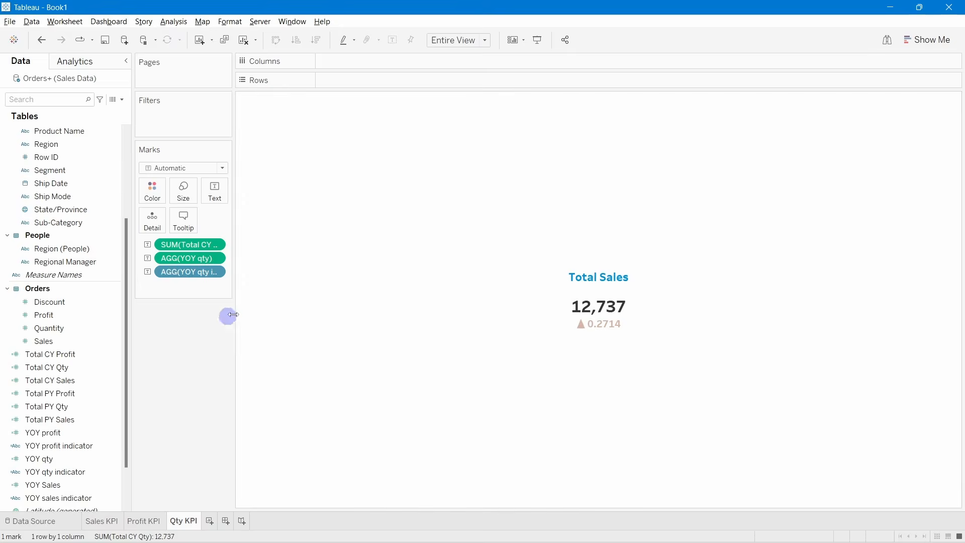
Change the heading in the Profit KPI sheet's text label to "Total Profit".
{"action": "left_click", "coordinate": [144, 521]}
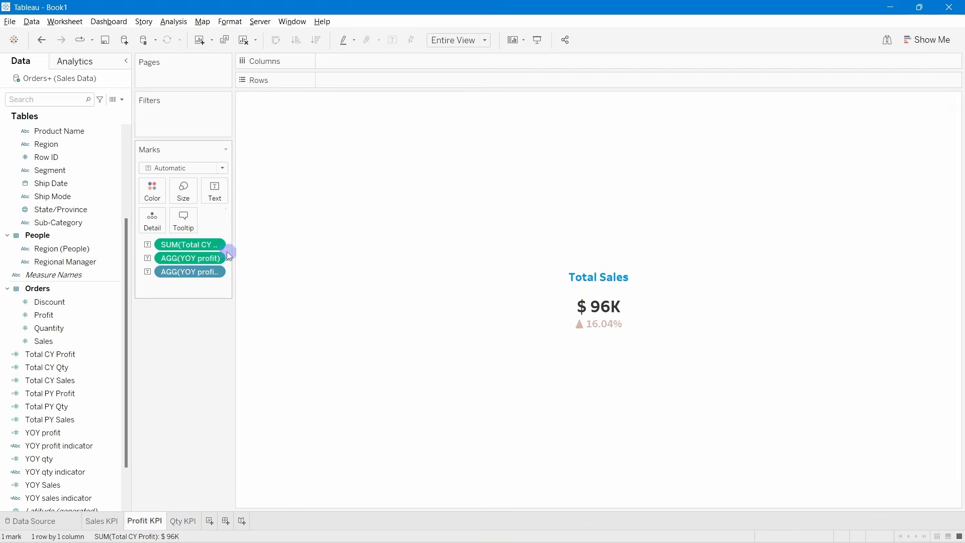
{"action": "left_click", "coordinate": [221, 197]}
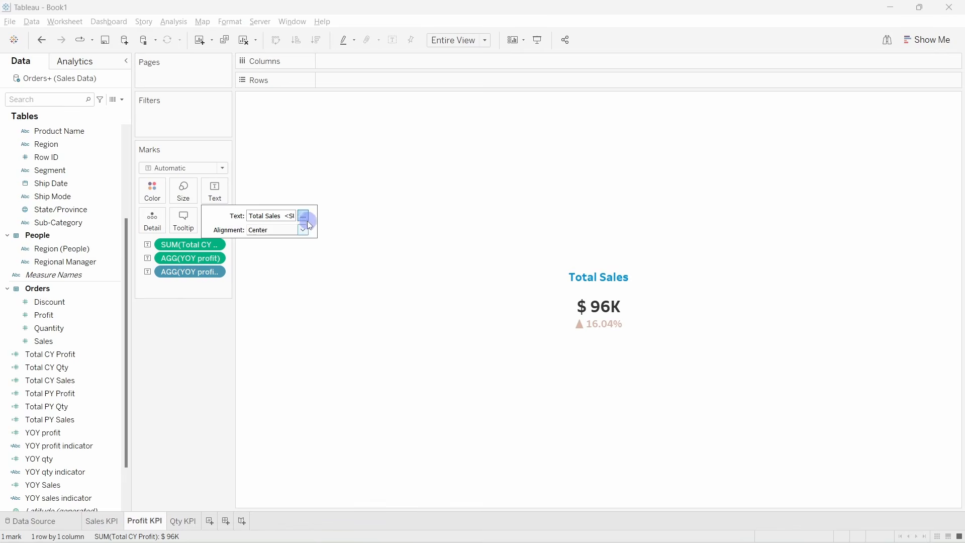
{"action": "left_click", "coordinate": [303, 216]}
{"action": "left_click_drag", "start_coordinate": [317, 322], "coordinate": [296, 322]}
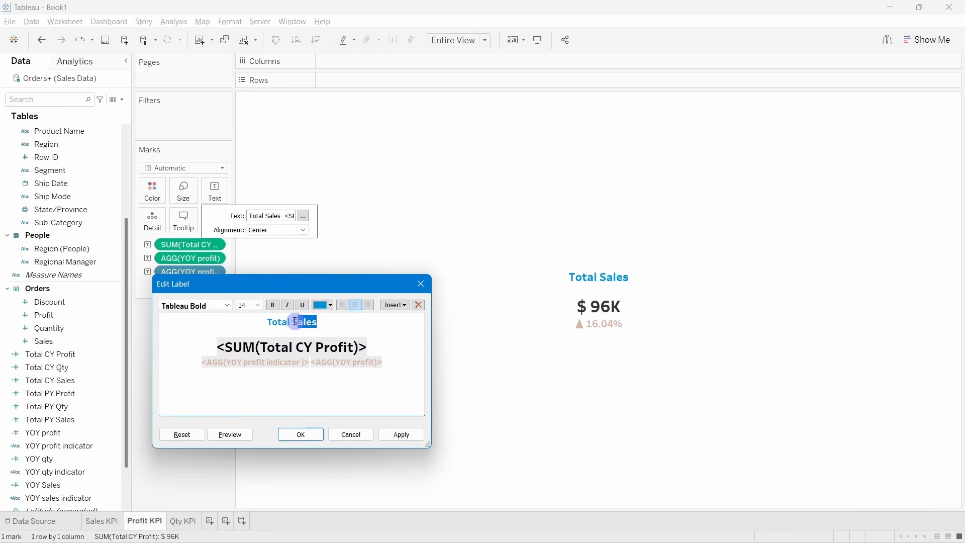
{"action": "type", "text": "Profit"}
{"action": "left_click", "coordinate": [311, 434]}
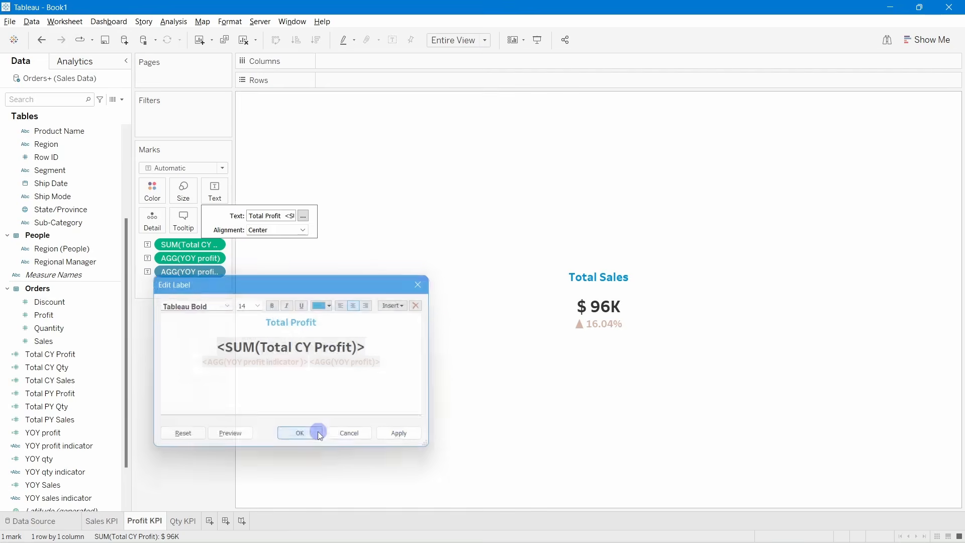
Change the heading in the Qty KPI sheet's text label to "Total Qty".
{"action": "left_click", "coordinate": [183, 520]}
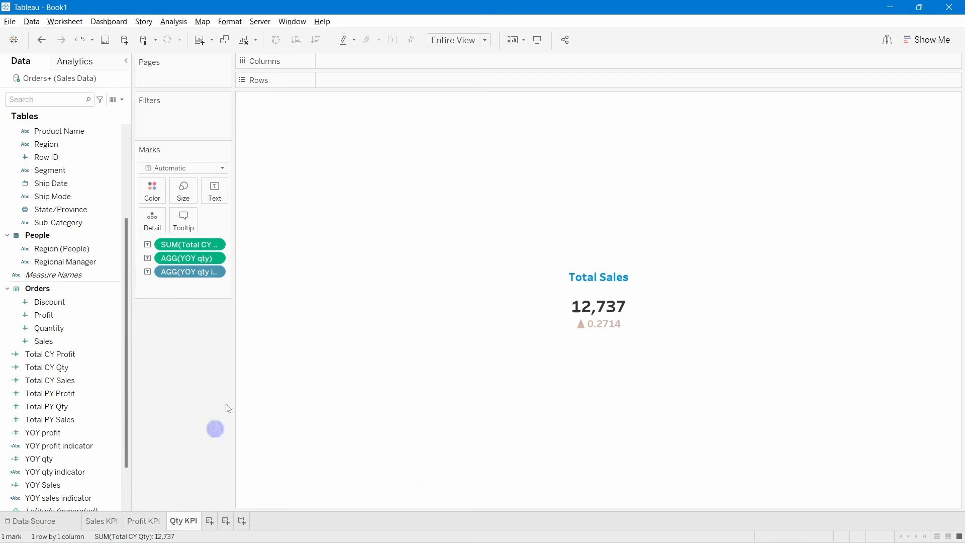
{"action": "left_click", "coordinate": [216, 191]}
{"action": "left_click", "coordinate": [303, 215]}
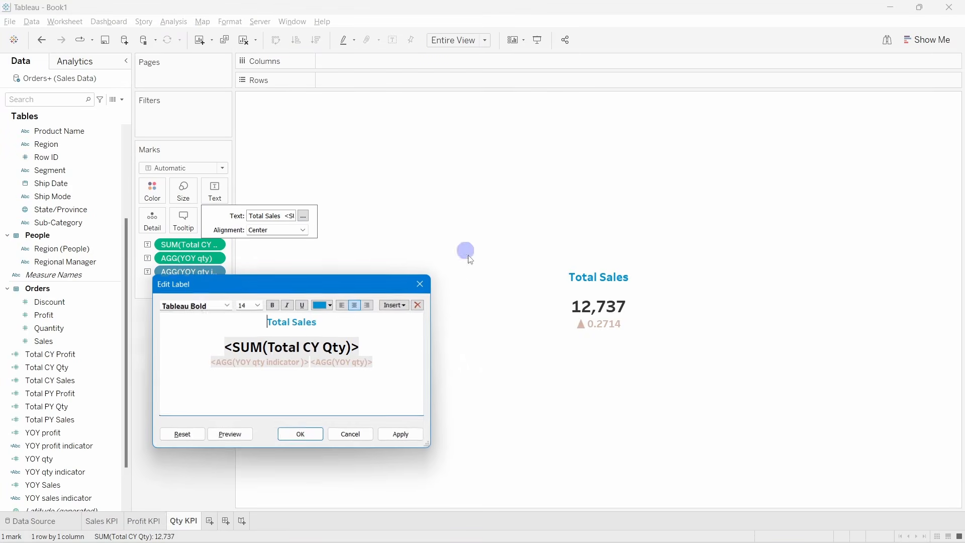
{"action": "double_click", "coordinate": [295, 322]}
{"action": "type", "text": "Qty"}
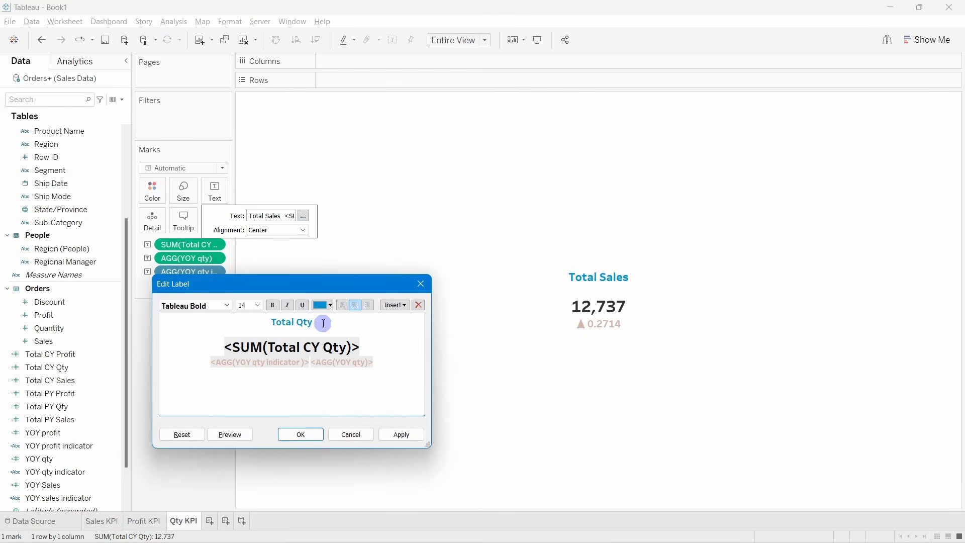
{"action": "left_click", "coordinate": [300, 435]}
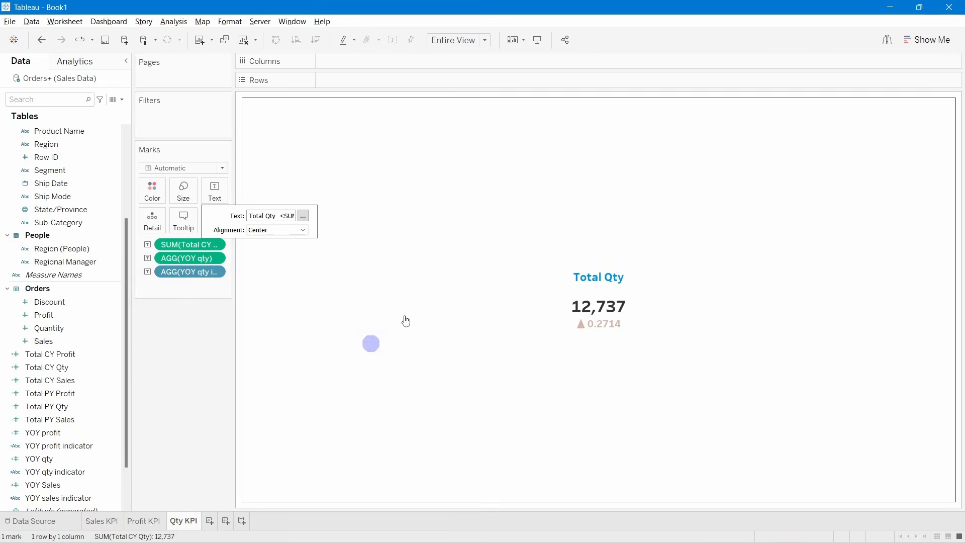
Format Total CY Qty as custom currency with prefix #, 0 decimal places and display units of Thousands (K).
{"action": "right_click", "coordinate": [182, 245]}
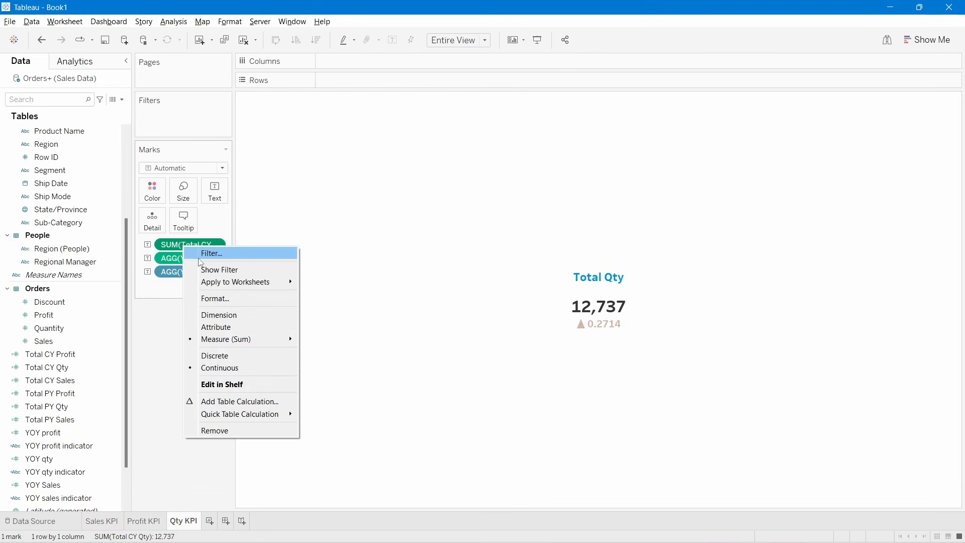
{"action": "left_click", "coordinate": [187, 248]}
{"action": "right_click", "coordinate": [187, 246]}
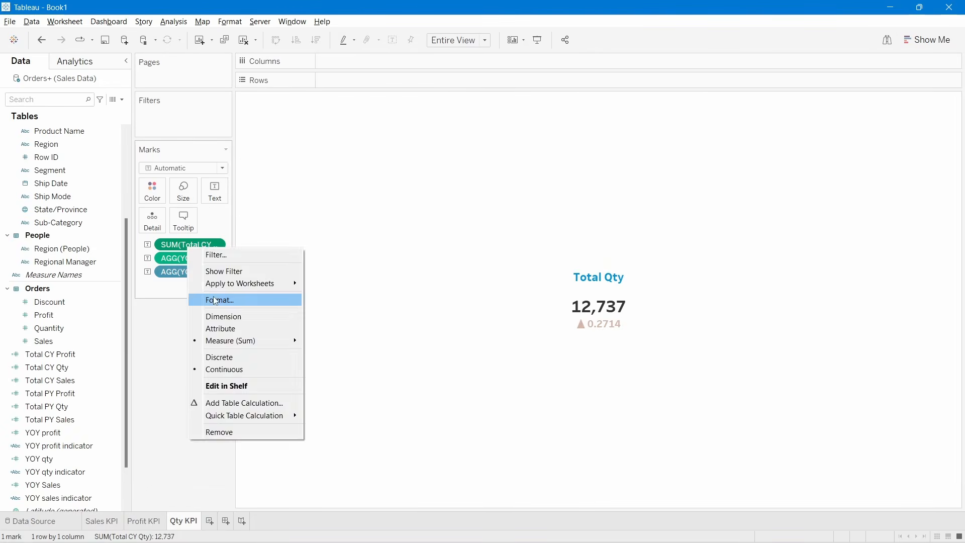
{"action": "left_click", "coordinate": [216, 298]}
{"action": "left_click", "coordinate": [88, 172]}
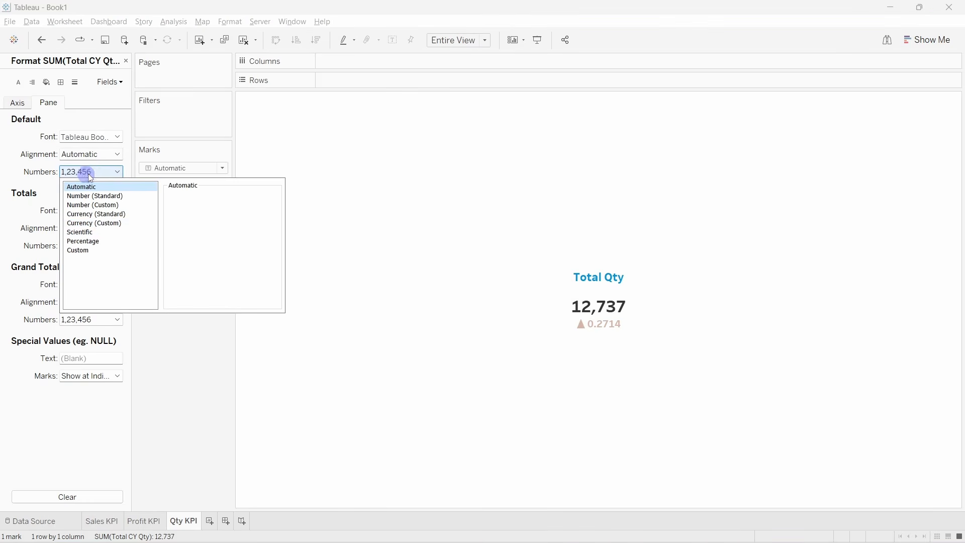
{"action": "left_click", "coordinate": [106, 224]}
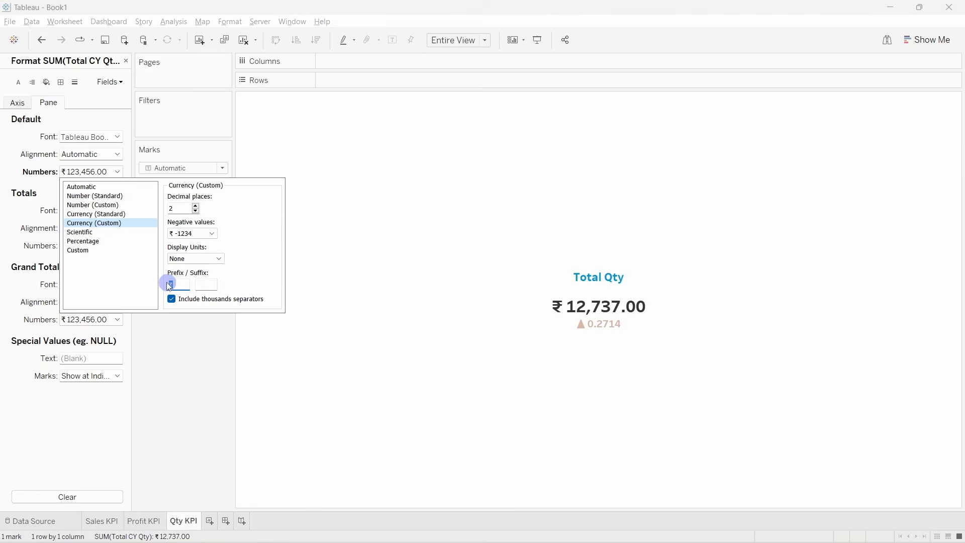
{"action": "type", "text": "#"}
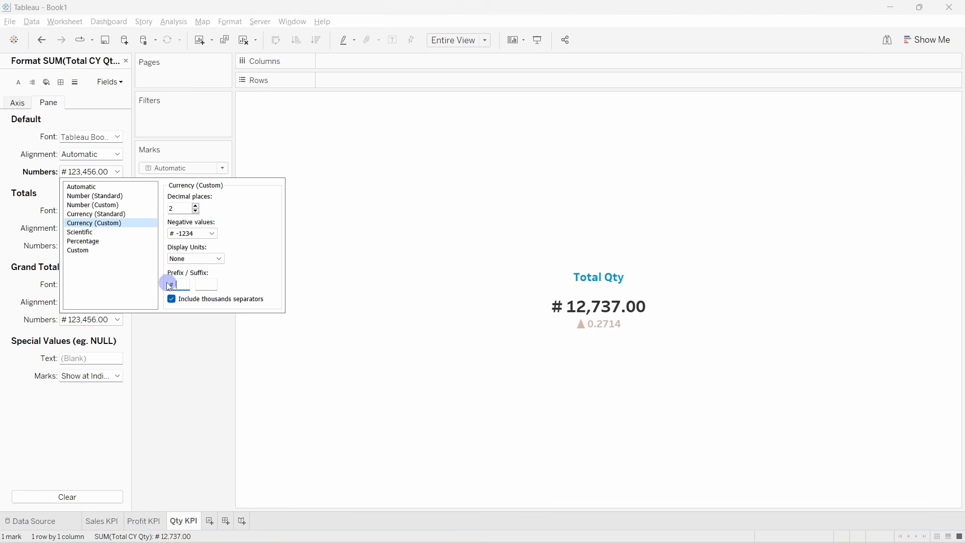
{"action": "left_click", "coordinate": [195, 211]}
{"action": "left_click", "coordinate": [196, 211]}
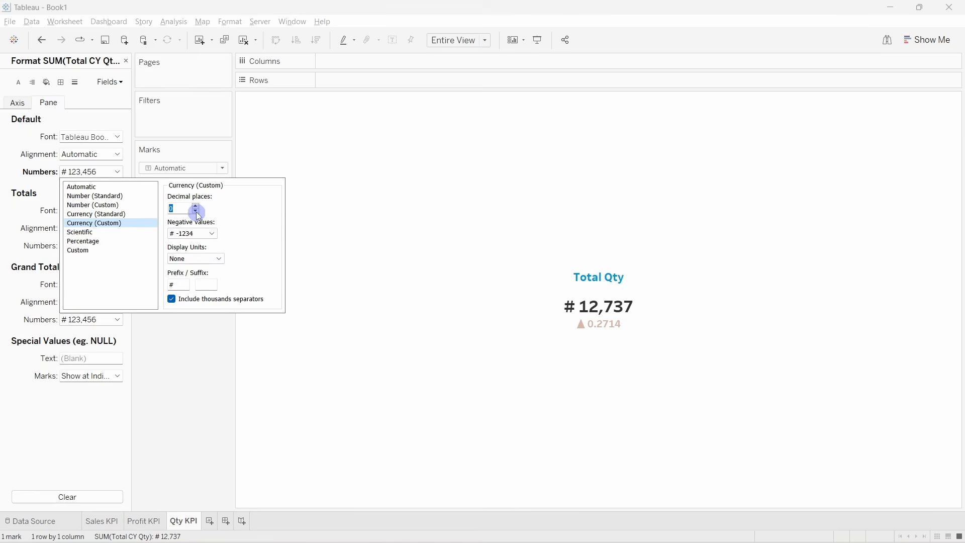
{"action": "left_click", "coordinate": [217, 259]}
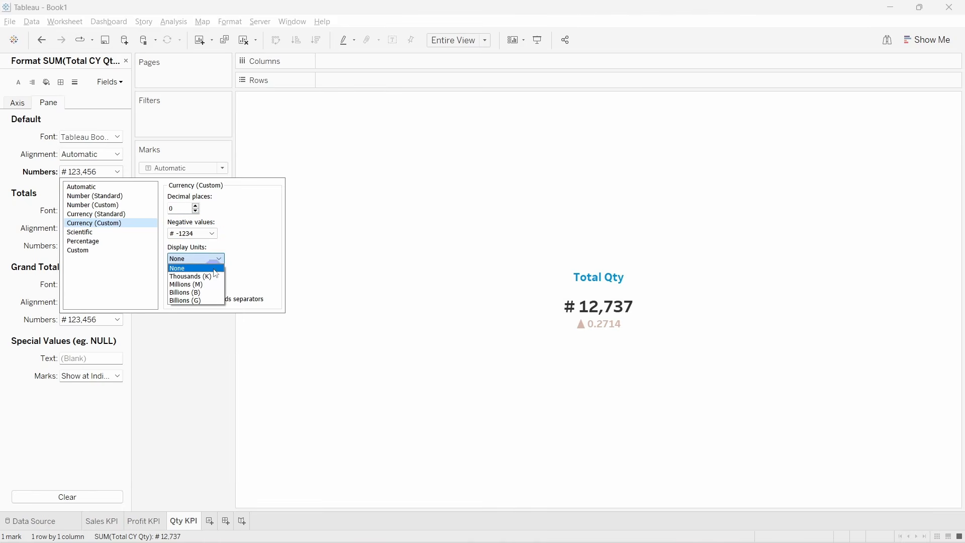
{"action": "left_click", "coordinate": [215, 276]}
{"action": "left_click", "coordinate": [210, 369]}
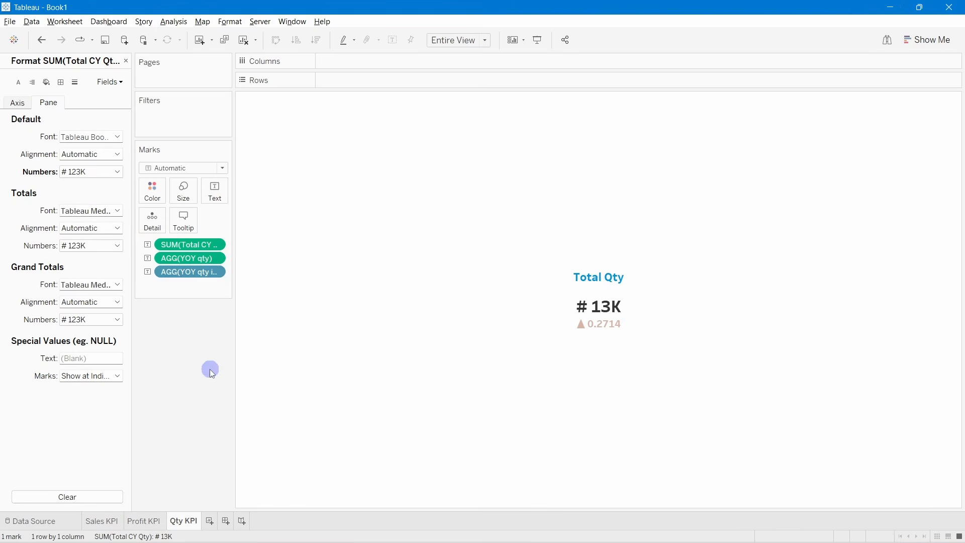
Format the YOY qty values on the Qty KPI sheet as a percentage with 2 decimal places.
{"action": "left_click", "coordinate": [189, 257]}
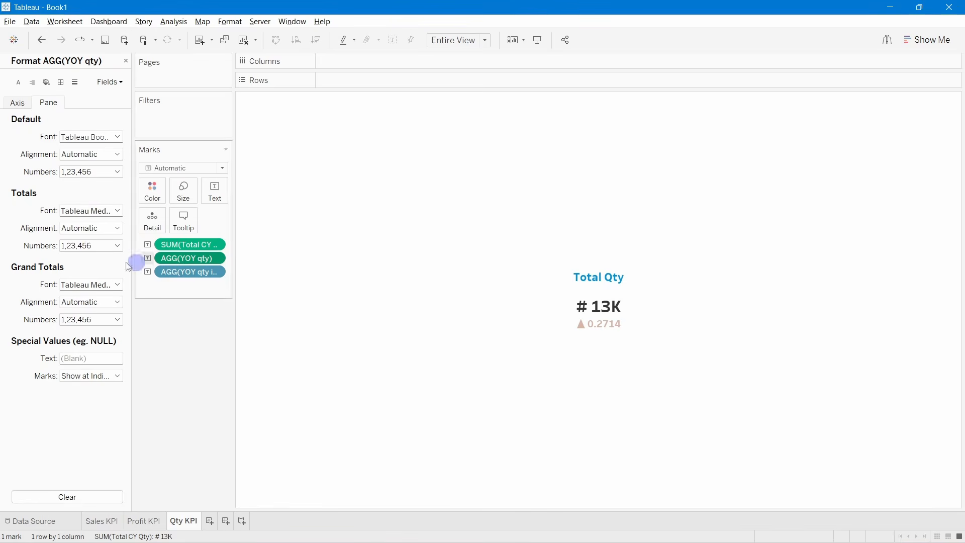
{"action": "left_click", "coordinate": [87, 172]}
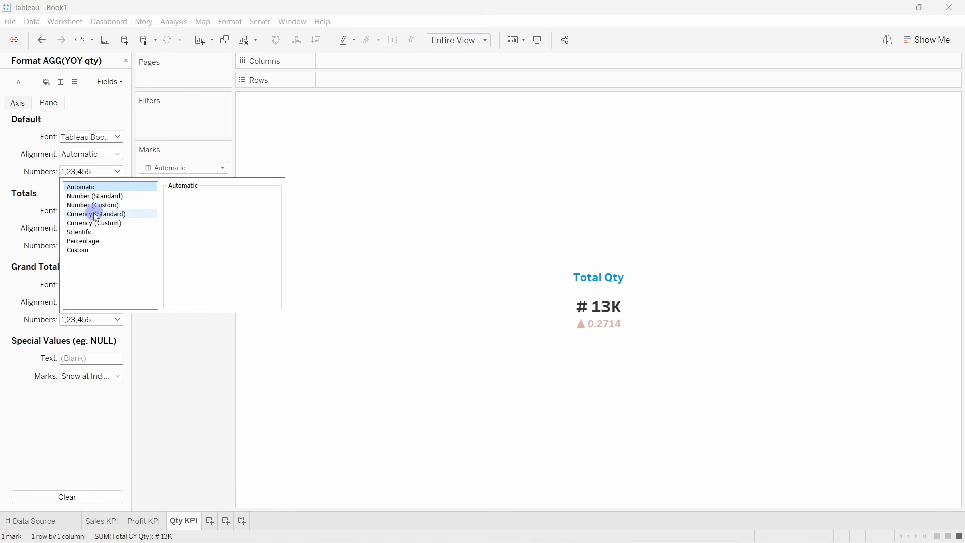
{"action": "left_click", "coordinate": [83, 241]}
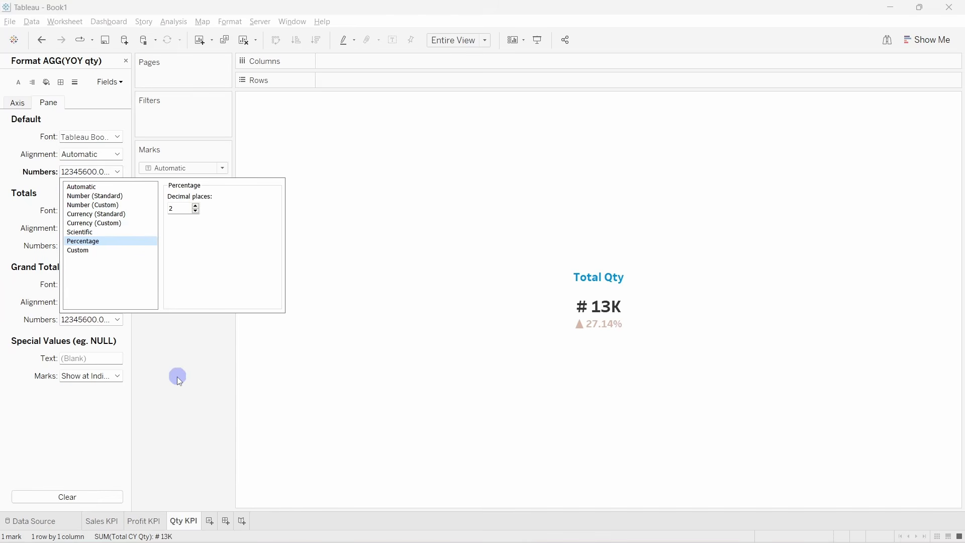
{"action": "left_click", "coordinate": [150, 86]}
{"action": "left_click", "coordinate": [125, 61]}
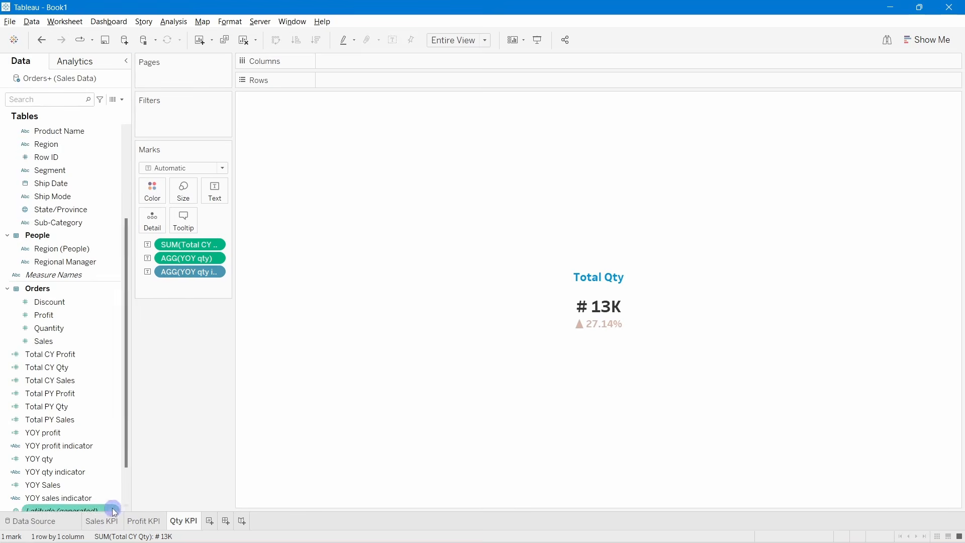
{"action": "left_click", "coordinate": [114, 521]}
{"action": "left_click", "coordinate": [144, 521]}
{"action": "left_click", "coordinate": [184, 521]}
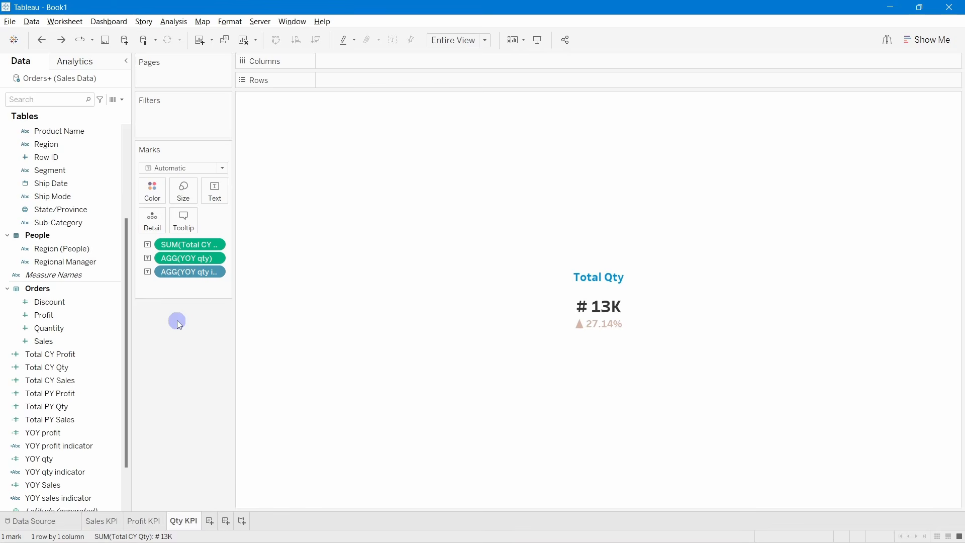
Add a new worksheet and name it Sales Sparkline.
{"action": "left_click", "coordinate": [209, 521]}
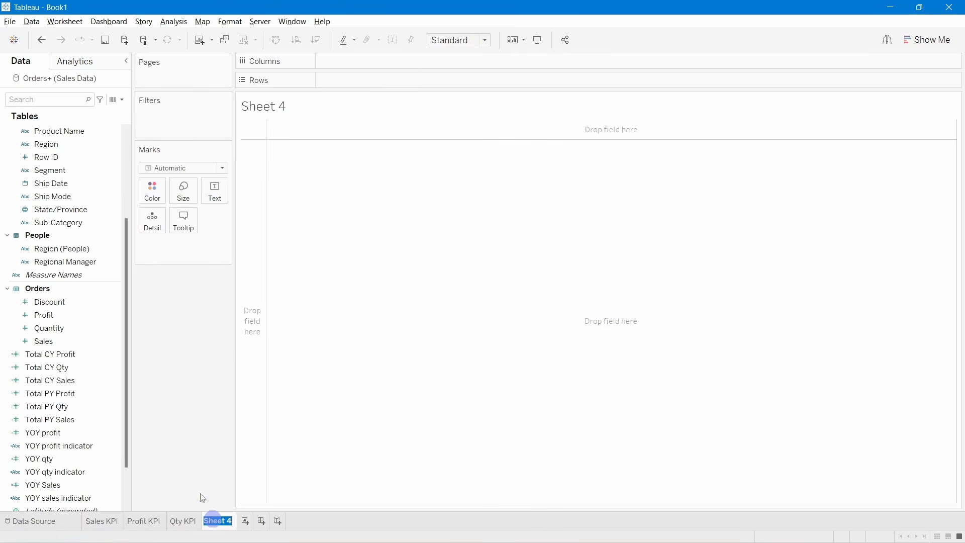
{"action": "type", "text": "Sales Sparkline"}
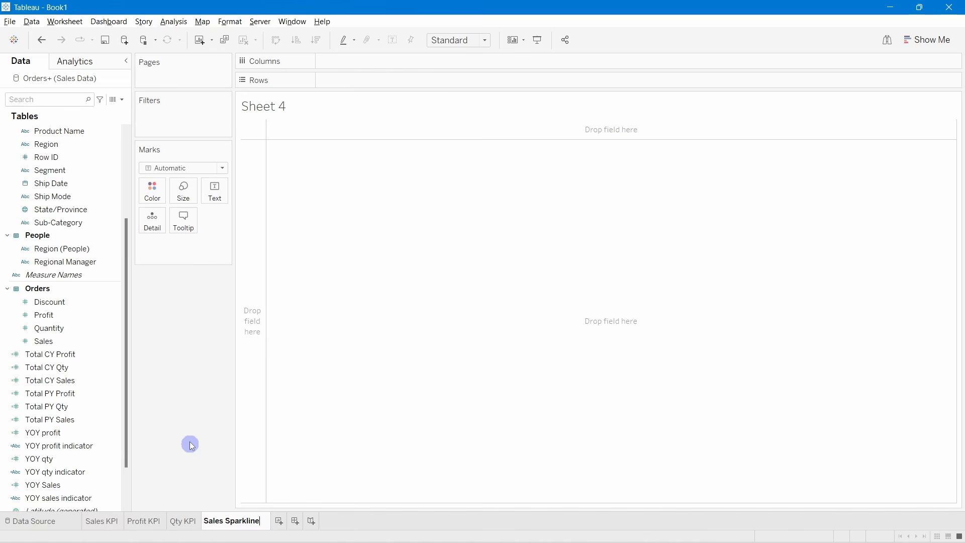
{"action": "key", "text": "Return"}
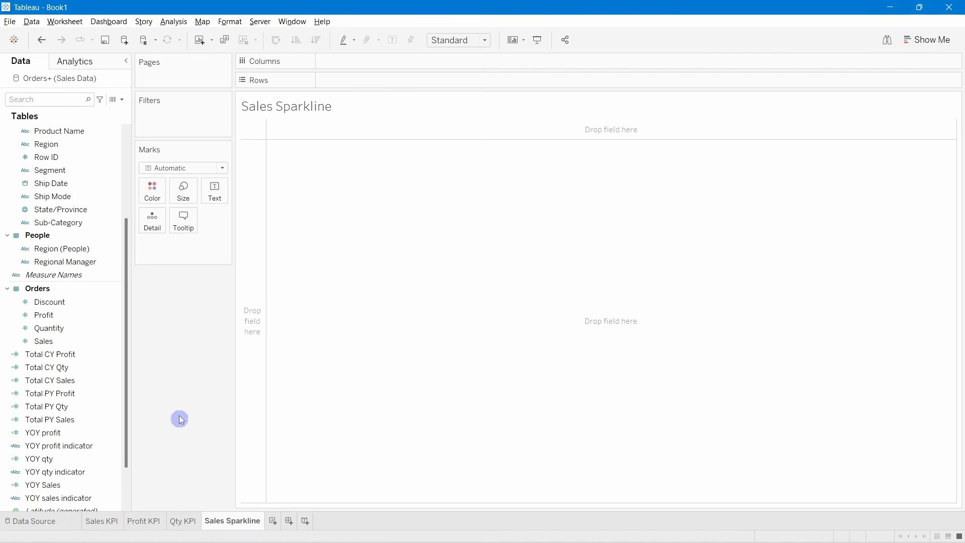
Place Order Date on the Columns shelf of the Sales Sparkline sheet as a continuous Month.
{"action": "scroll", "coordinate": [127, 356], "scroll_direction": "up", "scroll_amount": 4}
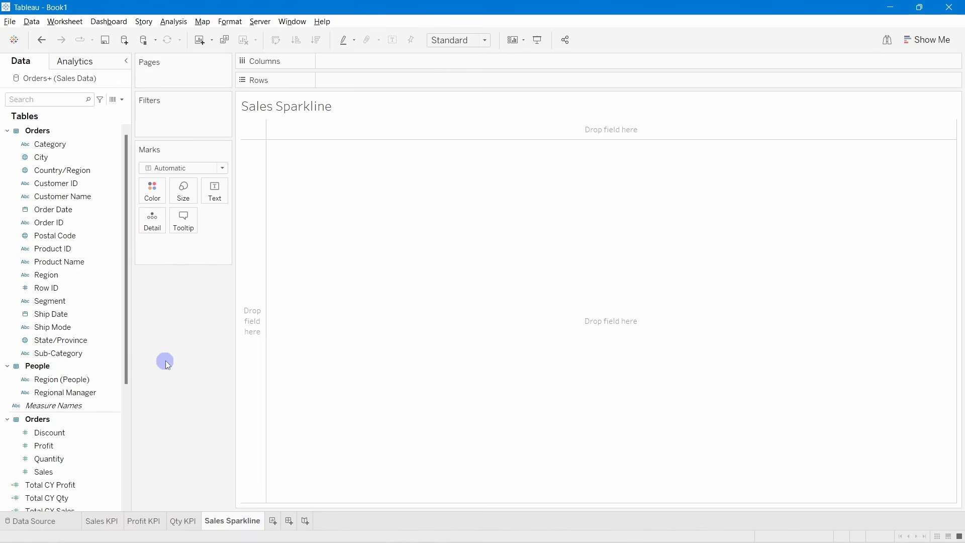
{"action": "left_click_drag", "start_coordinate": [116, 212], "coordinate": [358, 59]}
{"action": "right_click", "coordinate": [357, 62]}
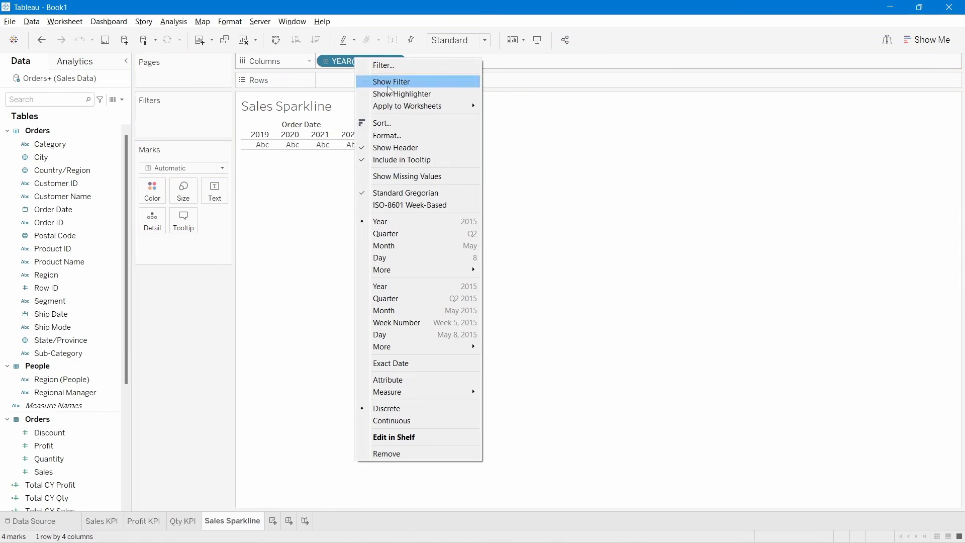
{"action": "left_click", "coordinate": [401, 245]}
{"action": "right_click", "coordinate": [366, 62]}
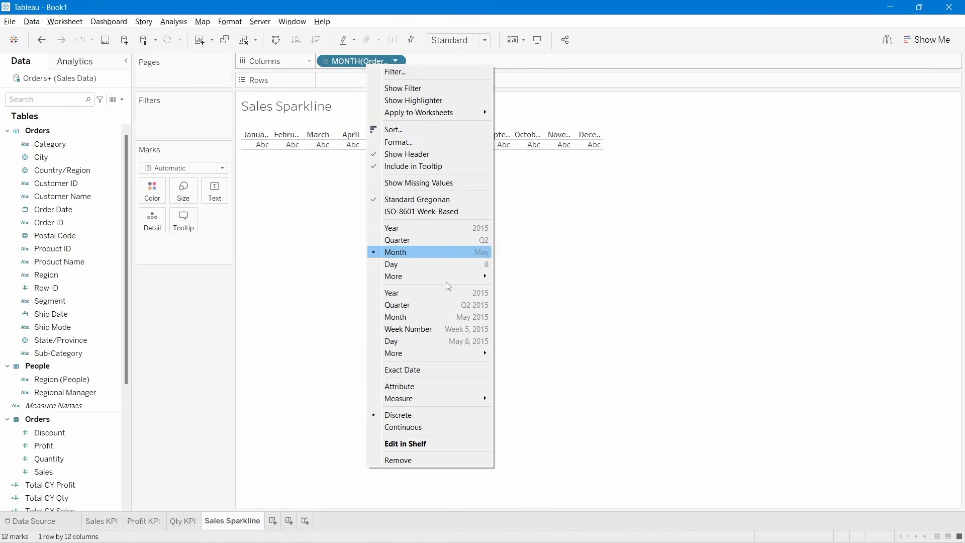
{"action": "left_click", "coordinate": [416, 426]}
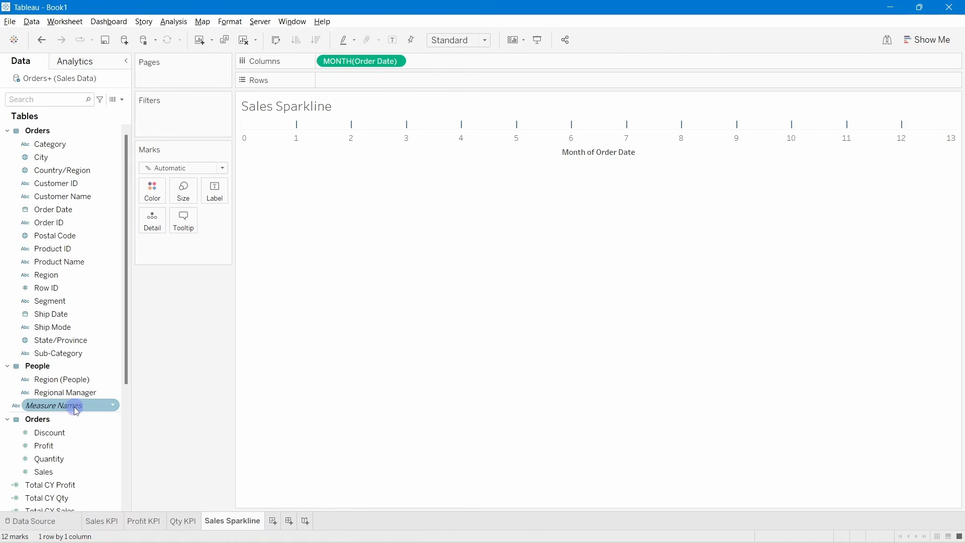
Place Measure Values on the Rows shelf of the Sales Sparkline sheet.
{"action": "left_click", "coordinate": [78, 446]}
{"action": "scroll", "coordinate": [71, 445], "scroll_direction": "down", "scroll_amount": 7}
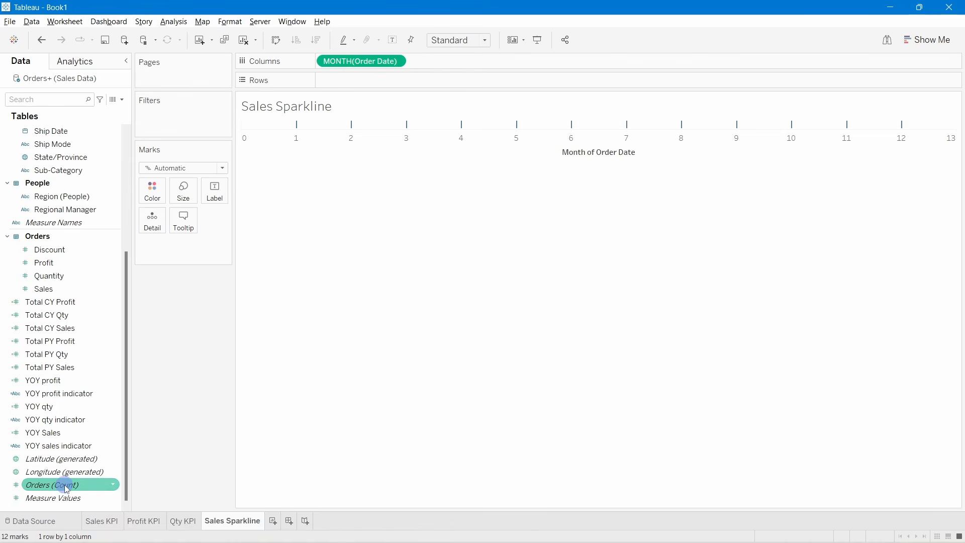
{"action": "left_click_drag", "start_coordinate": [63, 498], "coordinate": [370, 77]}
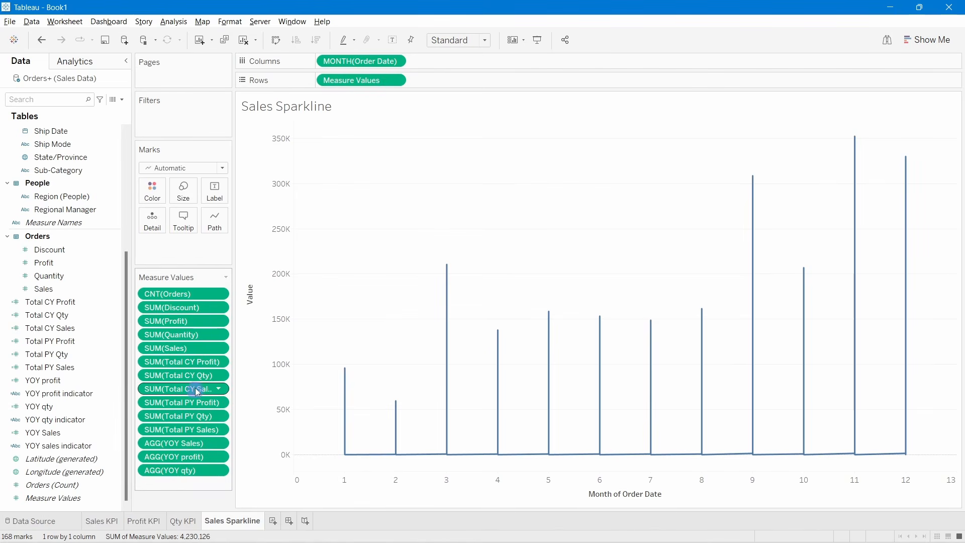
Filter Measure Names to only Total CY Sales and Total PY Sales, and color the lines by Measure Names.
{"action": "left_click", "coordinate": [367, 191]}
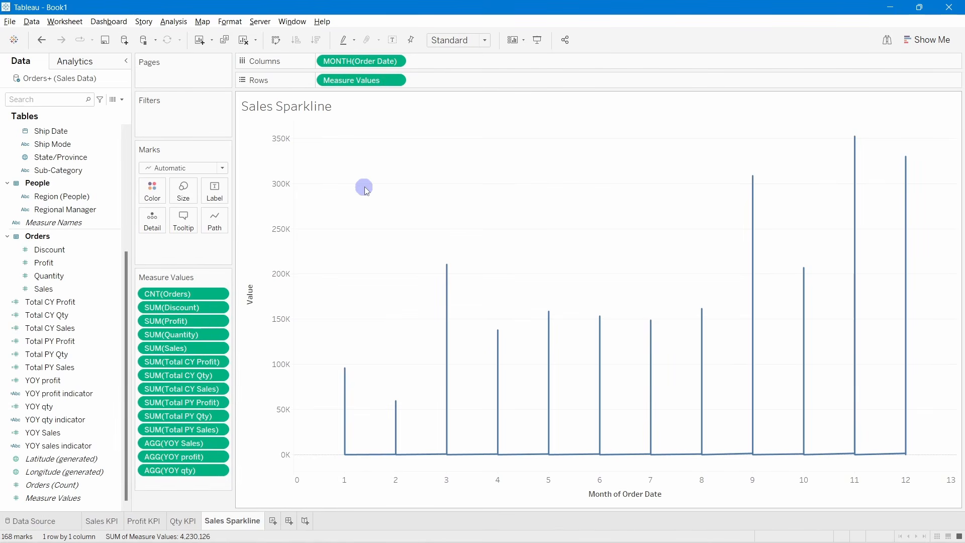
{"action": "double_click", "coordinate": [356, 84]}
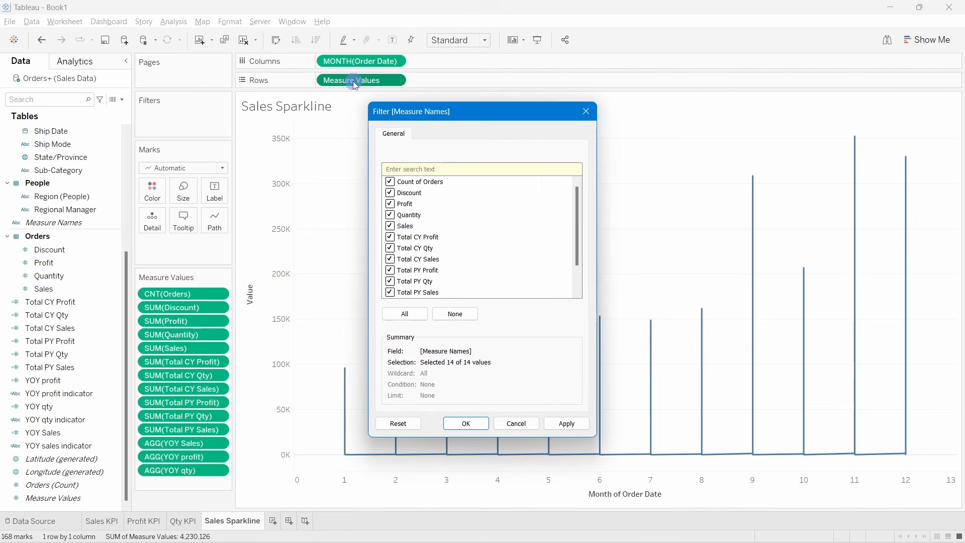
{"action": "left_click", "coordinate": [455, 314]}
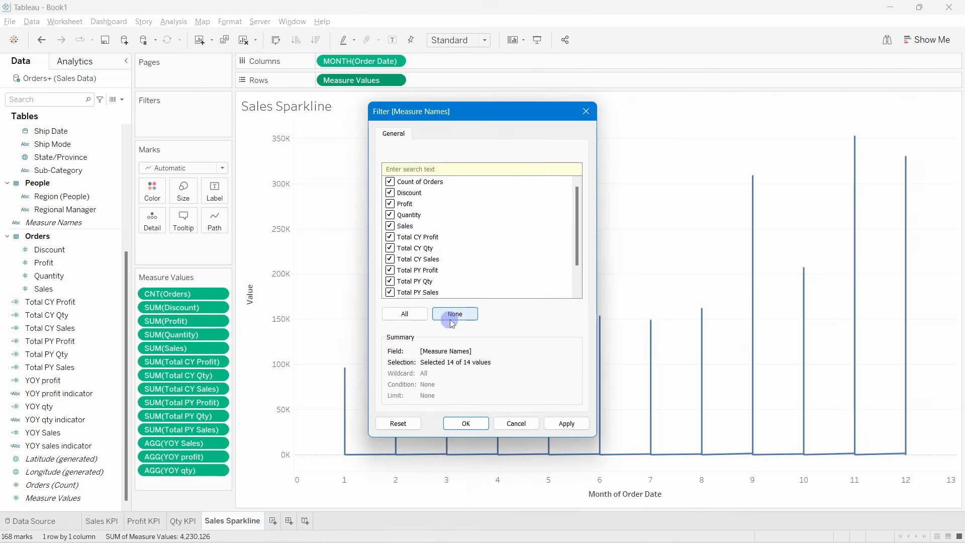
{"action": "left_click", "coordinate": [390, 259]}
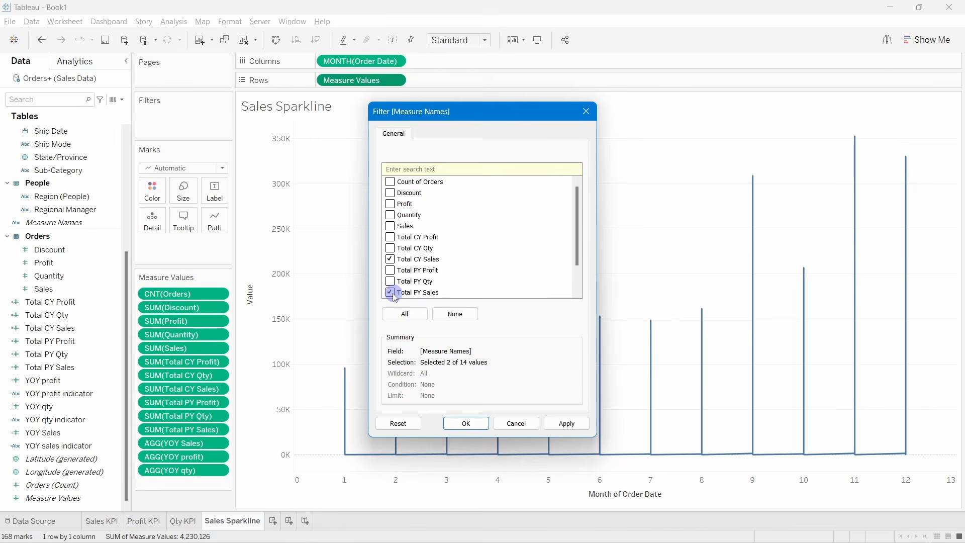
{"action": "left_click", "coordinate": [562, 424]}
{"action": "left_click", "coordinate": [472, 425]}
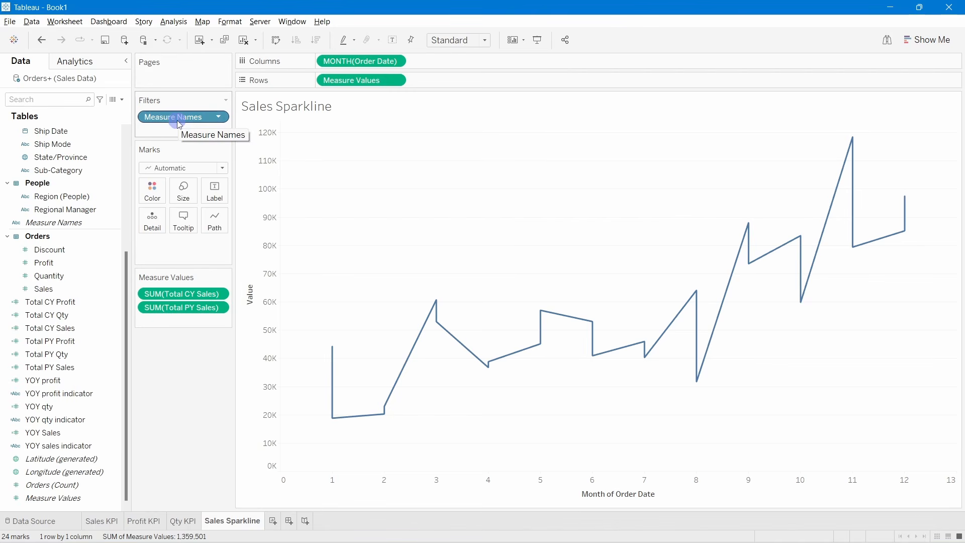
{"action": "left_click_drag", "start_coordinate": [179, 124], "coordinate": [157, 200]}
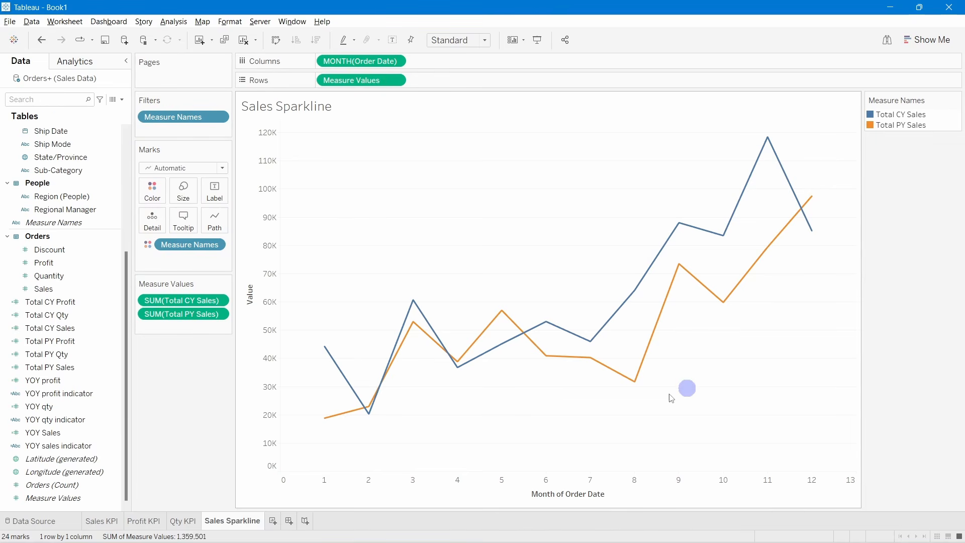
Format the Month of Order Date axis scale to show dates as full month names.
{"action": "right_click", "coordinate": [392, 484]}
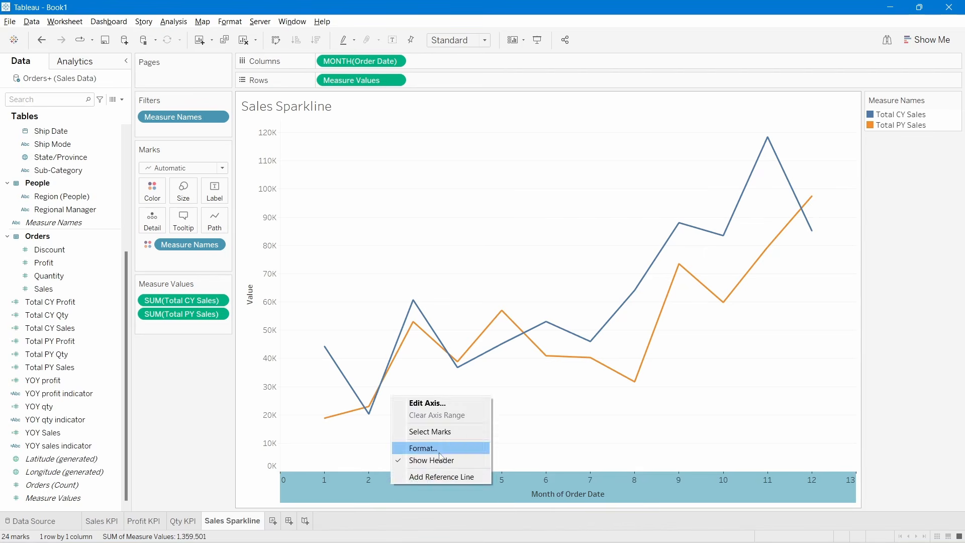
{"action": "left_click", "coordinate": [409, 446]}
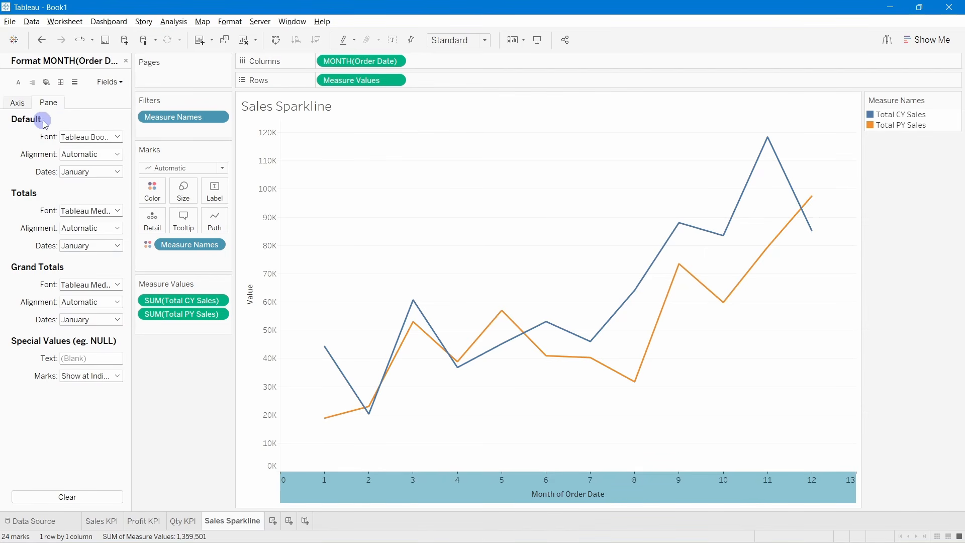
{"action": "left_click", "coordinate": [20, 104]}
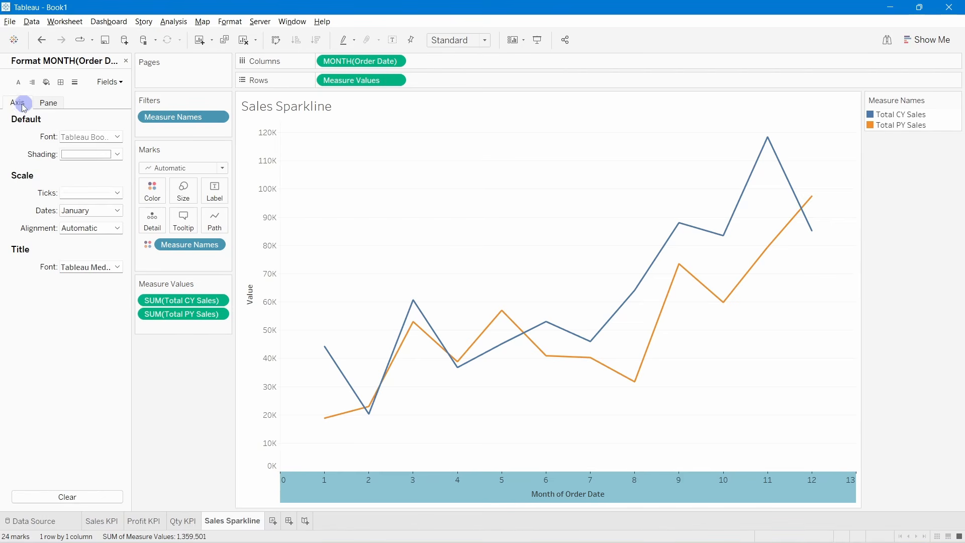
{"action": "left_click", "coordinate": [78, 211]}
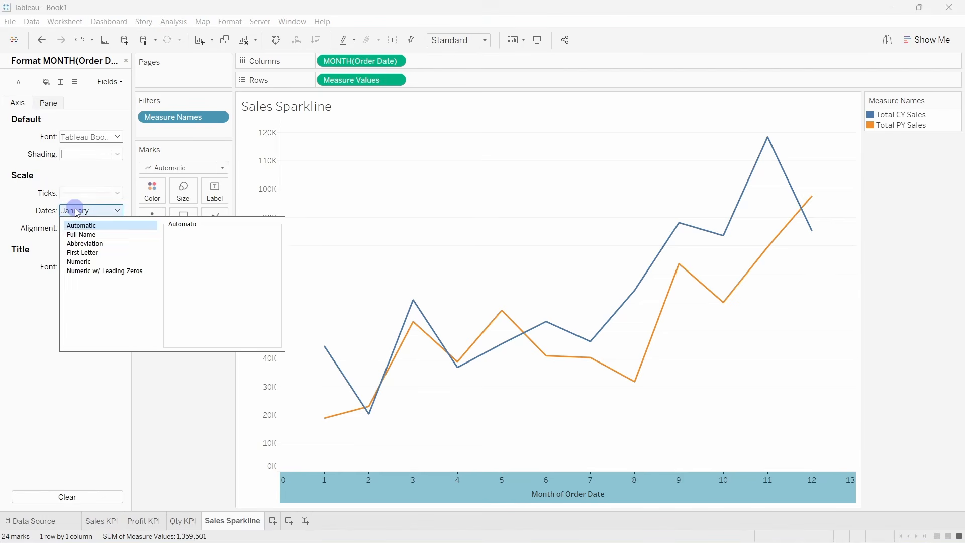
{"action": "left_click", "coordinate": [81, 235]}
{"action": "left_click", "coordinate": [208, 478]}
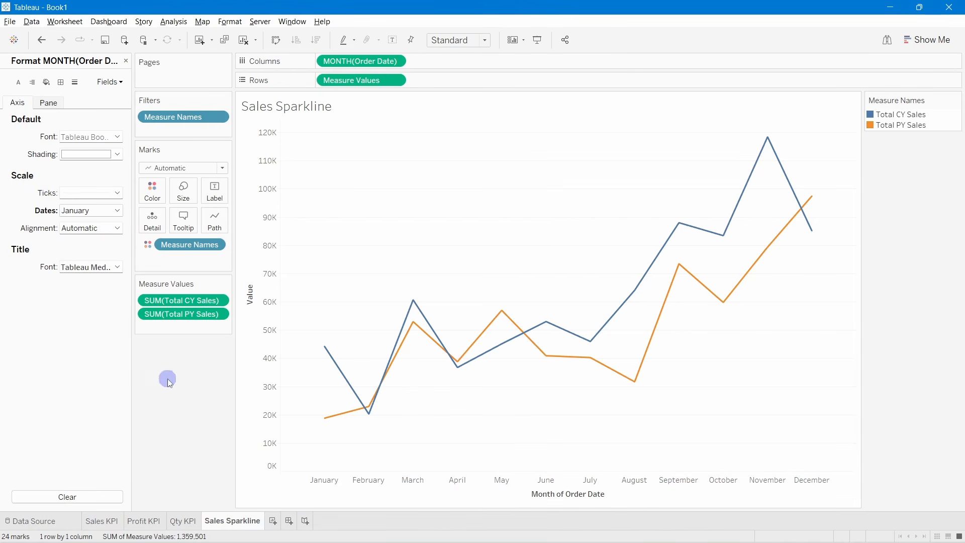
{"action": "left_click", "coordinate": [126, 60]}
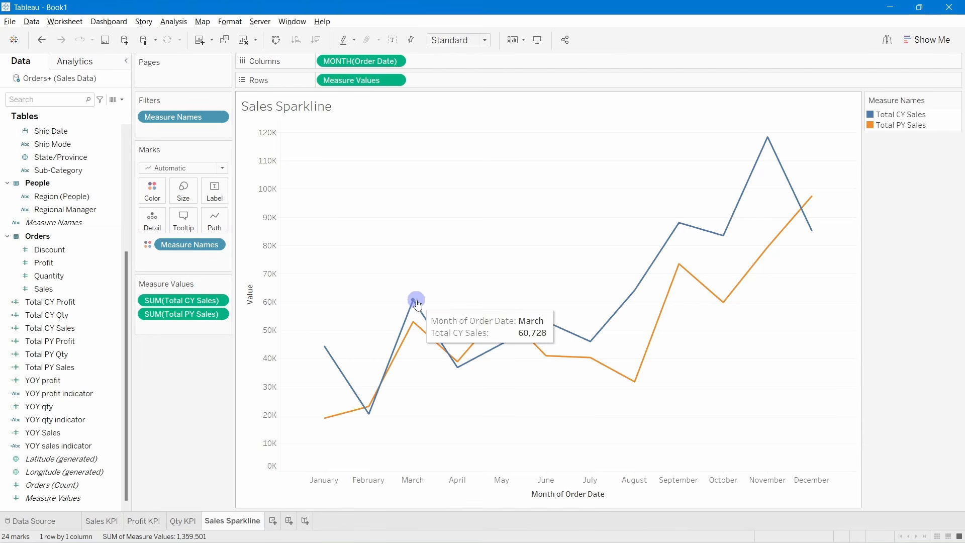
Open the Measure Names color settings, then switch to Color Code.docx in Word and copy the KPI Sparkline CY Line code #e39700.
{"action": "double_click", "coordinate": [899, 115]}
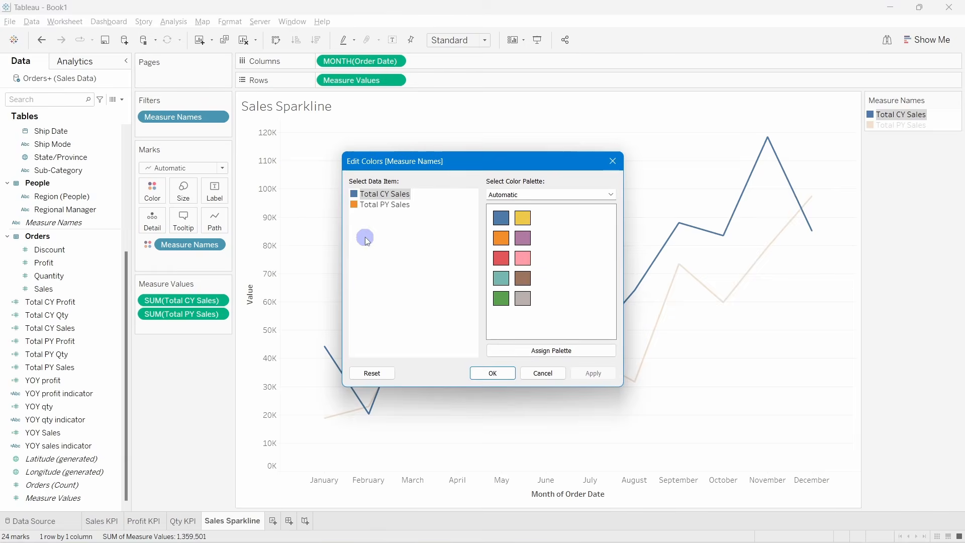
{"action": "key", "text": "alt+Tab"}
{"action": "key", "text": "alt+Tab"}
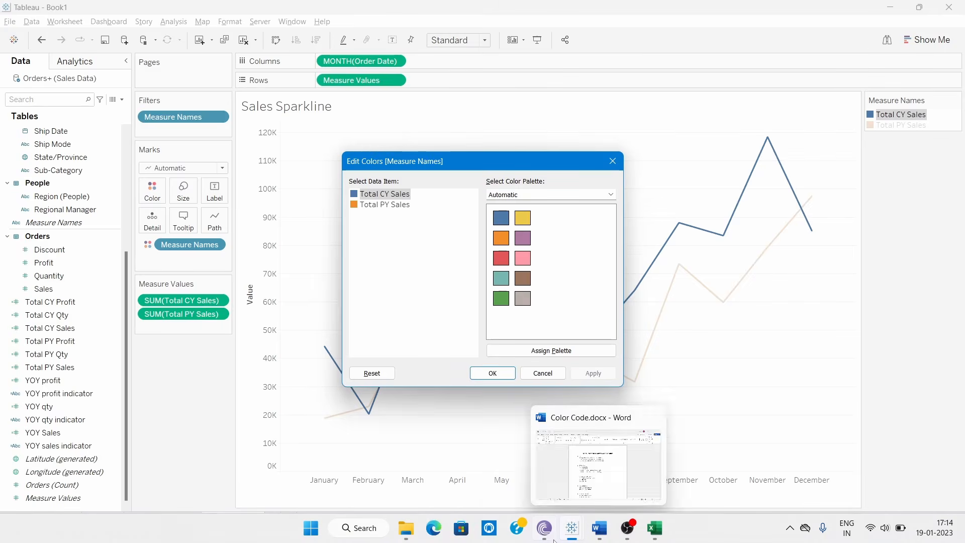
{"action": "left_click", "coordinate": [603, 536]}
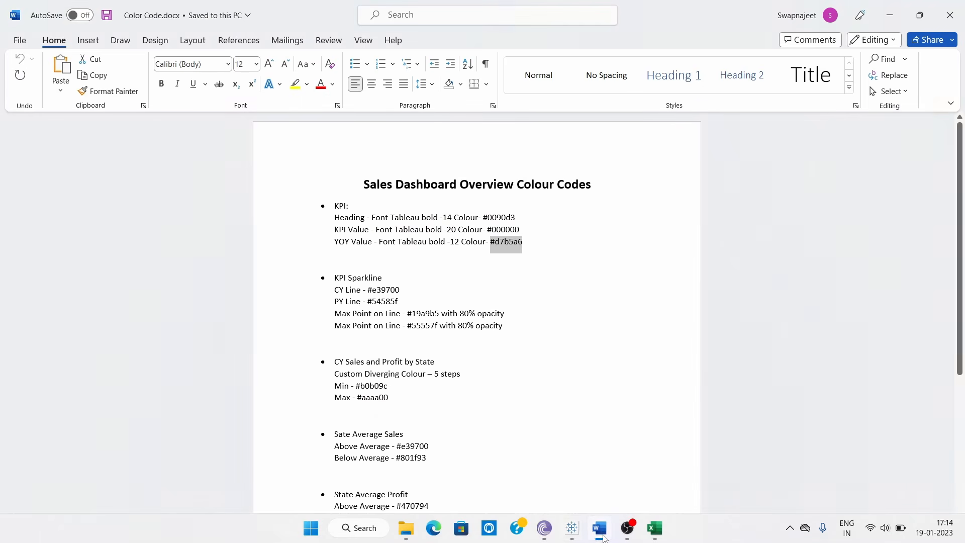
{"action": "left_click", "coordinate": [506, 355]}
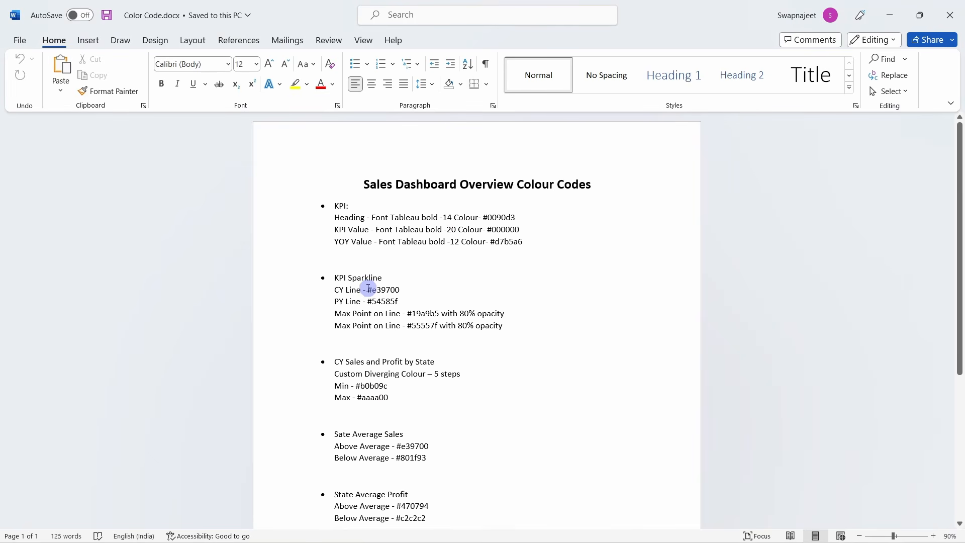
{"action": "left_click_drag", "start_coordinate": [368, 288], "coordinate": [396, 287]}
{"action": "key", "text": "ctrl+c"}
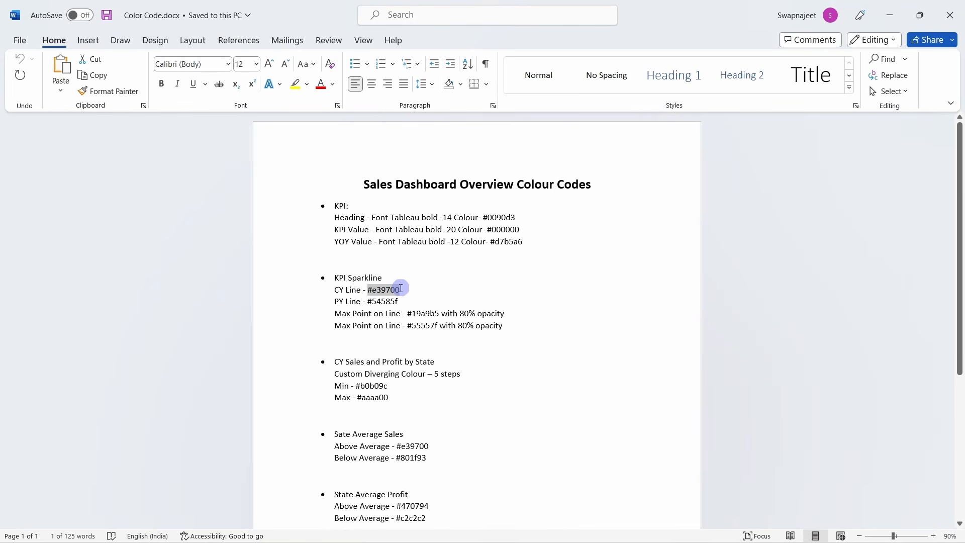
Switch back to Tableau and set the Total CY Sales line color to #e39700.
{"action": "key", "text": "alt+Tab"}
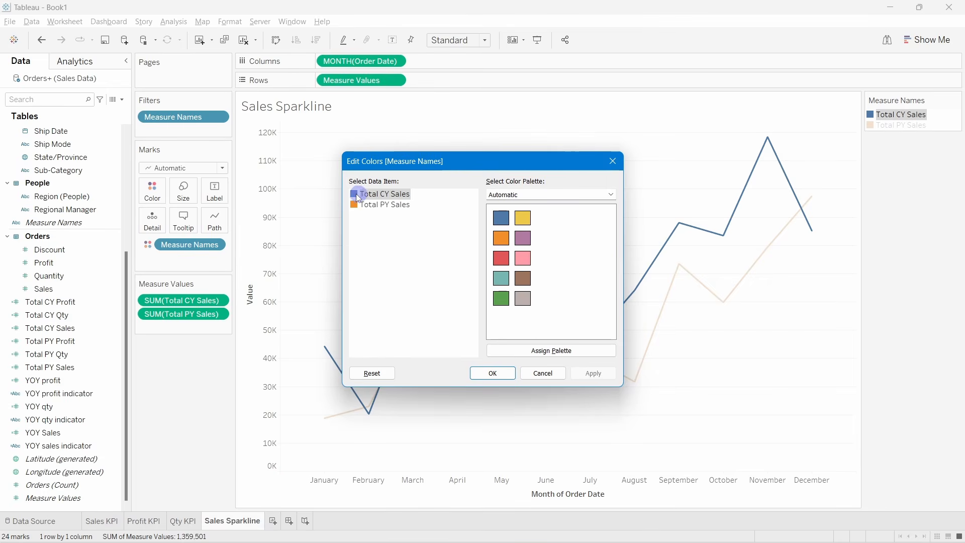
{"action": "double_click", "coordinate": [381, 194]}
{"action": "left_click_drag", "start_coordinate": [573, 353], "coordinate": [525, 353]}
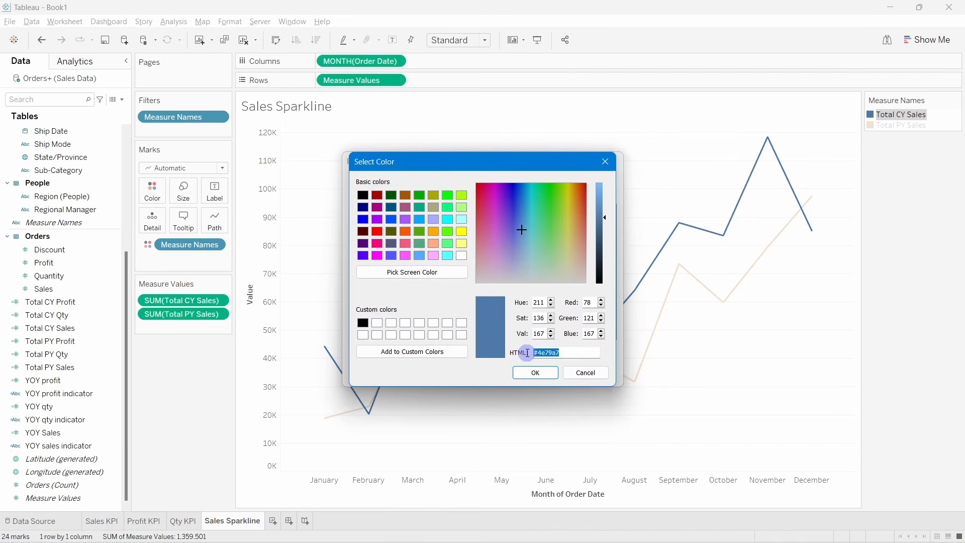
{"action": "key", "text": "ctrl+v"}
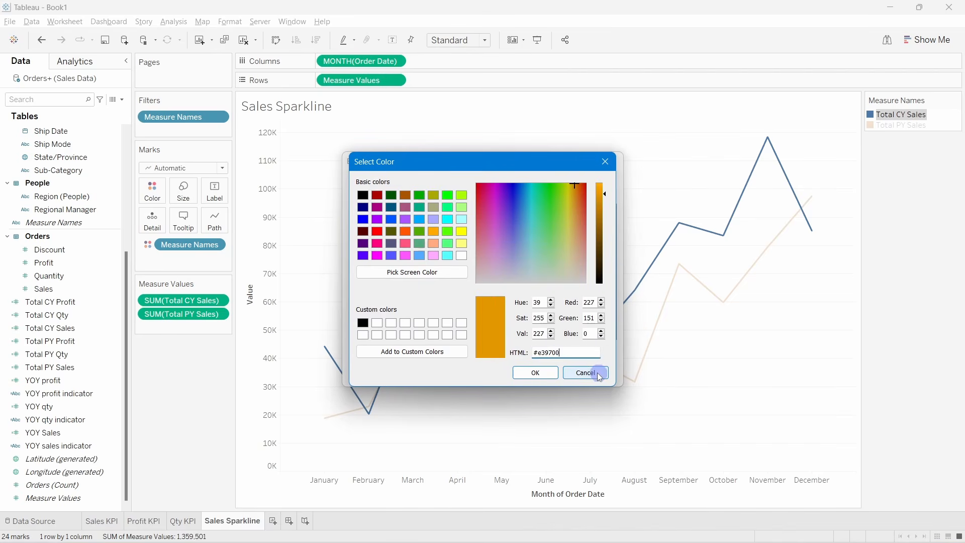
{"action": "left_click", "coordinate": [537, 373]}
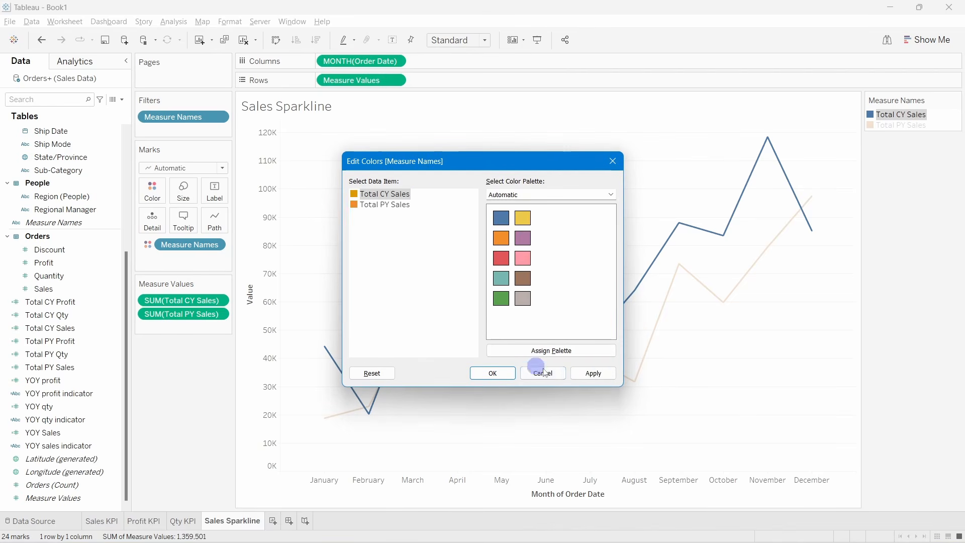
{"action": "left_click", "coordinate": [595, 374]}
Copy the PY Line code #54585f from the Word color document and apply it as the Total PY Sales line color in Tableau.
{"action": "key", "text": "alt+Tab"}
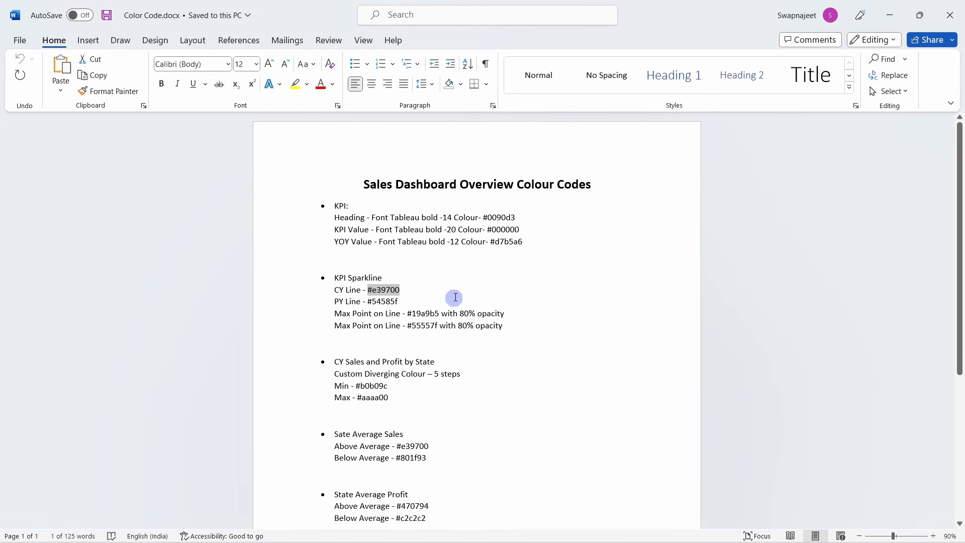
{"action": "left_click_drag", "start_coordinate": [375, 301], "coordinate": [400, 301]}
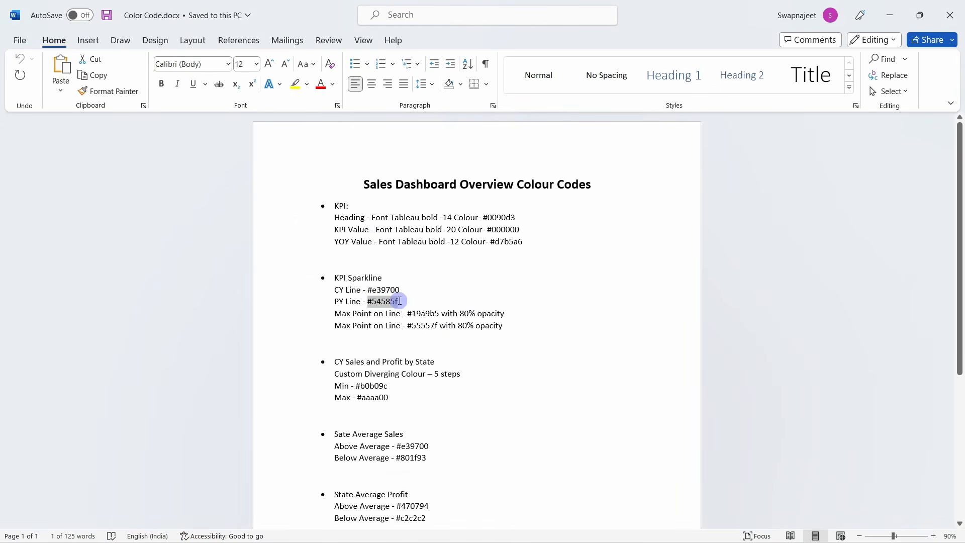
{"action": "key", "text": "alt+Tab"}
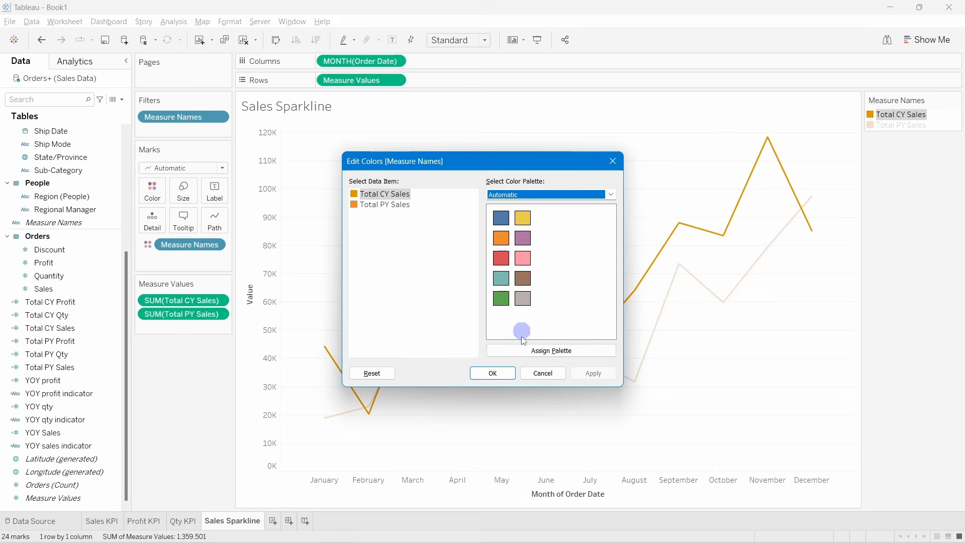
{"action": "left_click", "coordinate": [356, 206]}
{"action": "double_click", "coordinate": [357, 207]}
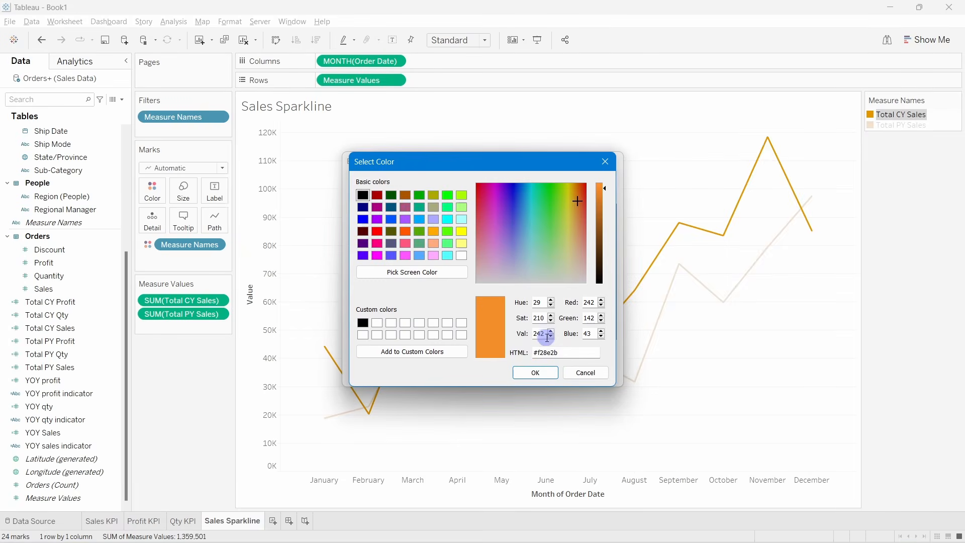
{"action": "left_click", "coordinate": [524, 355]}
{"action": "key", "text": "ctrl+v"}
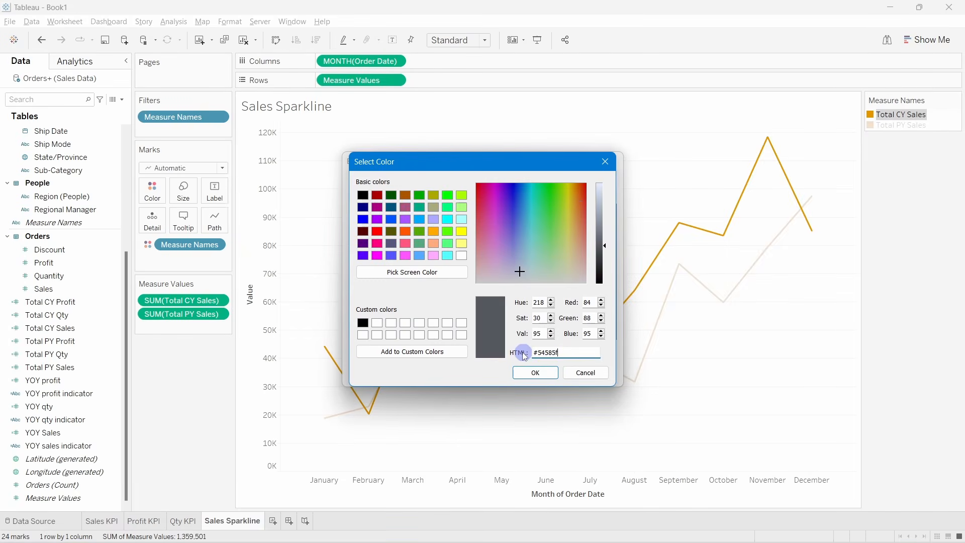
{"action": "left_click", "coordinate": [535, 372]}
{"action": "left_click", "coordinate": [594, 373]}
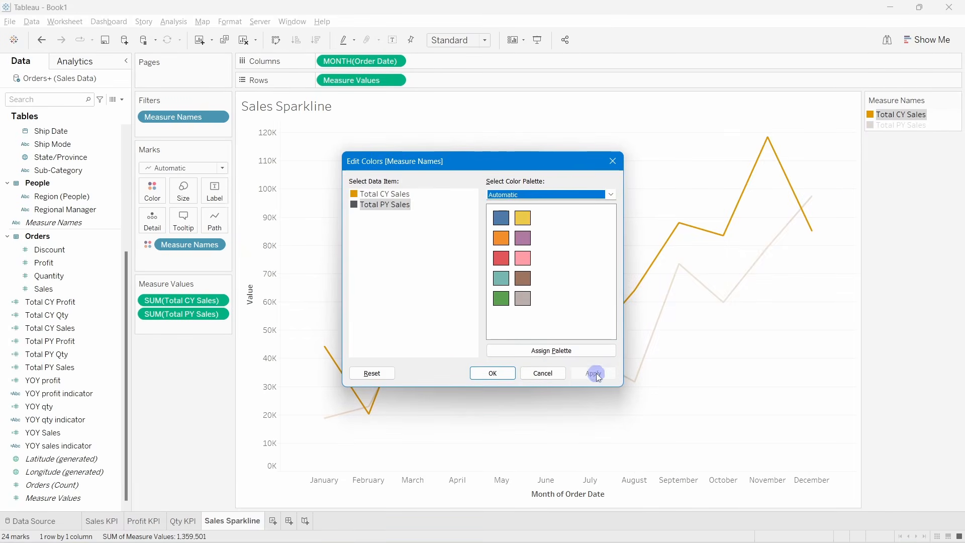
{"action": "left_click", "coordinate": [487, 373]}
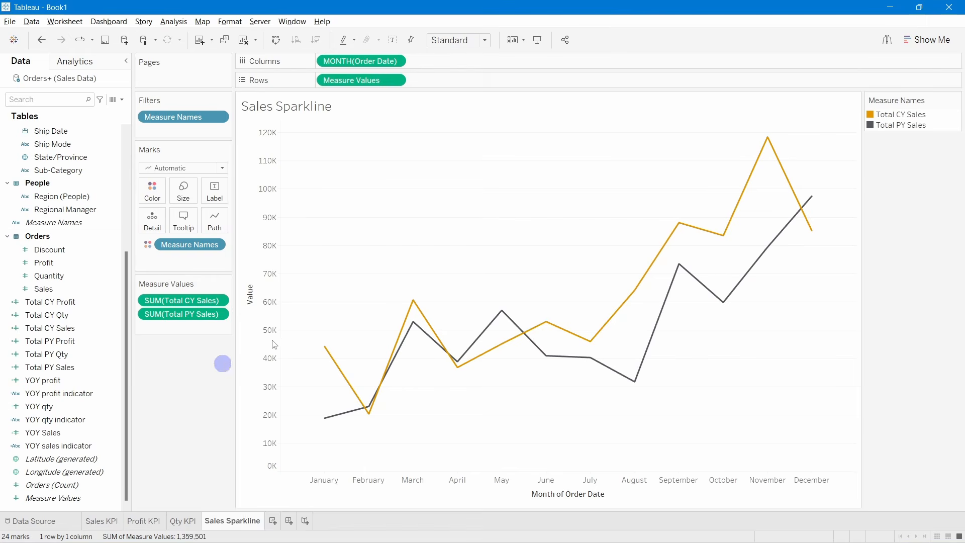
Highlight the Total CY Sales and Total PY Sales lines in turn from the color legend, and clear the highlight.
{"action": "left_click", "coordinate": [917, 116]}
{"action": "left_click", "coordinate": [917, 125]}
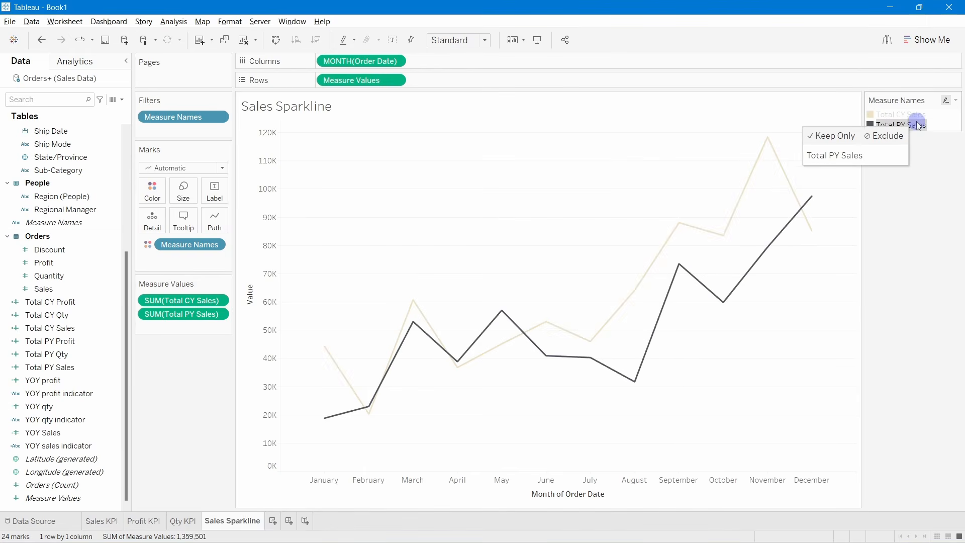
{"action": "left_click", "coordinate": [936, 199]}
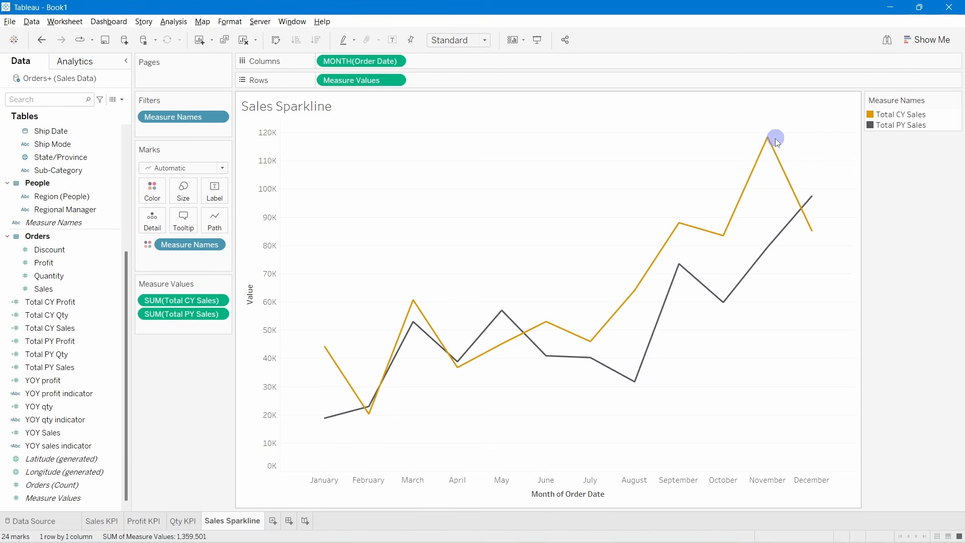
Switch to the Superstore Sales Dashboard workbook in Tableau and examine the maximum and minimum month markers on the KPI sparklines.
{"action": "mouse_move", "coordinate": [372, 422]}
{"action": "mouse_move", "coordinate": [543, 527]}
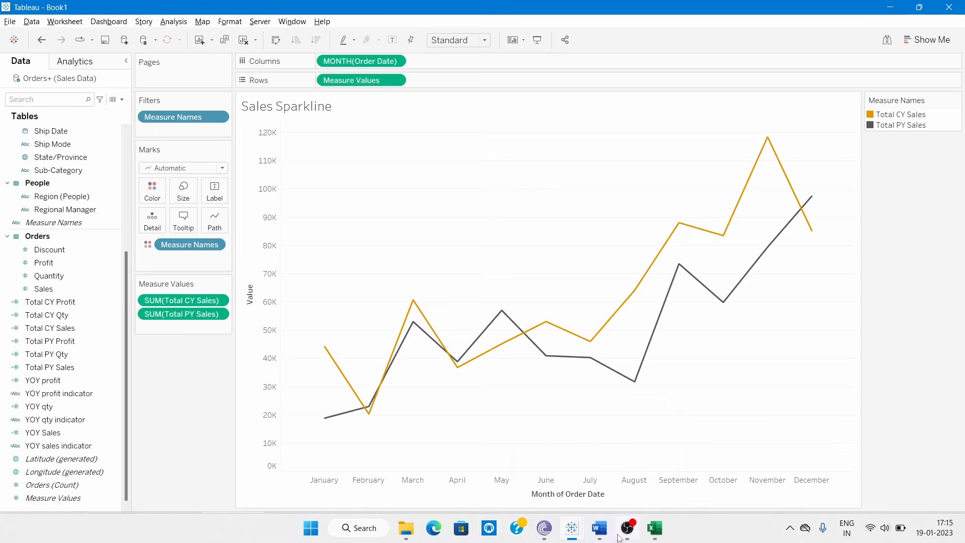
{"action": "mouse_move", "coordinate": [573, 530]}
{"action": "left_click", "coordinate": [529, 473]}
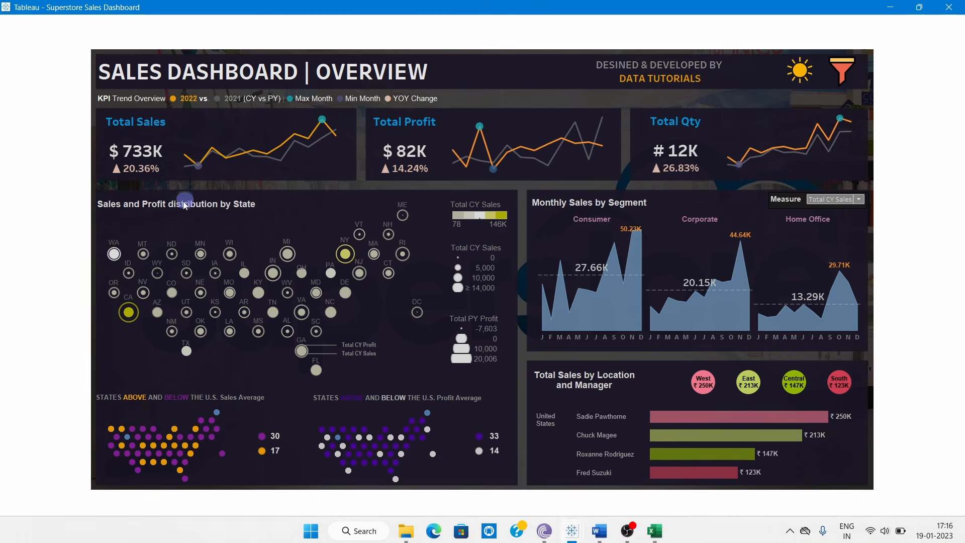
{"action": "mouse_move", "coordinate": [204, 173]}
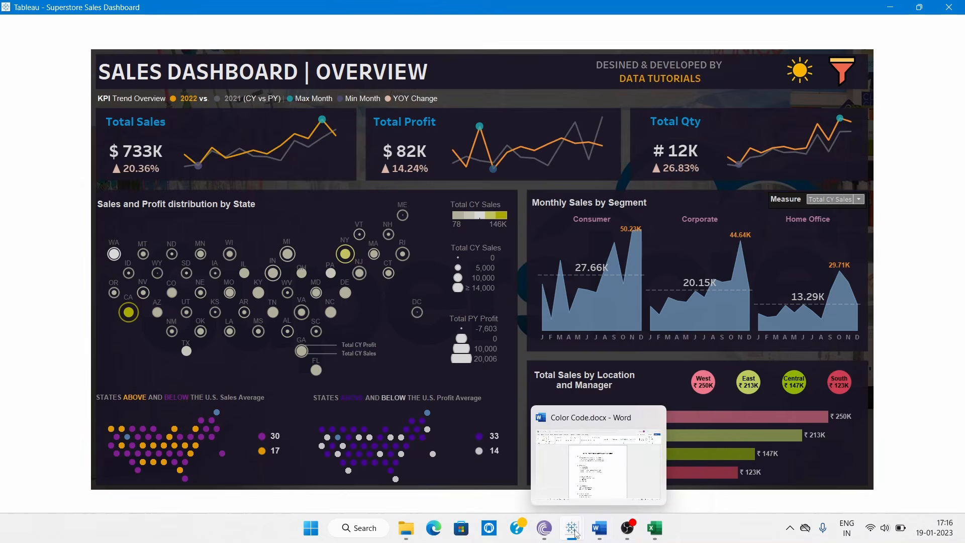
Switch to the Book1 workbook and create a new calculated field named "min max month".
{"action": "mouse_move", "coordinate": [572, 529]}
{"action": "left_click", "coordinate": [615, 486]}
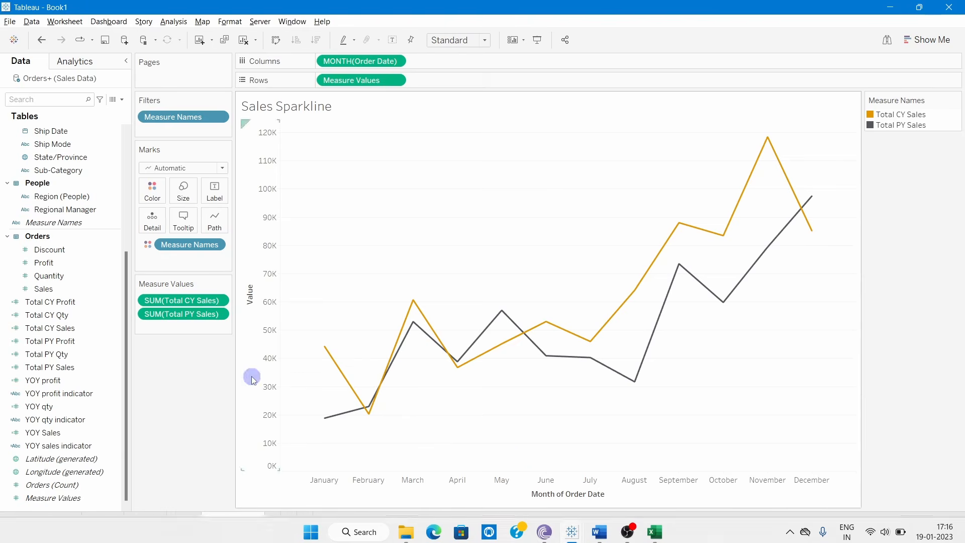
{"action": "left_click", "coordinate": [121, 101]}
{"action": "left_click", "coordinate": [96, 110]}
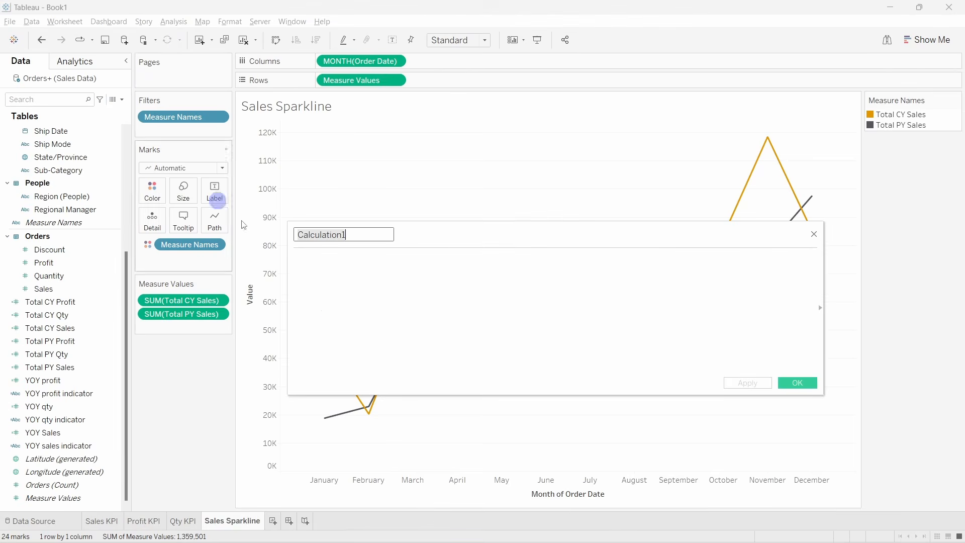
{"action": "type", "text": "min ma"}
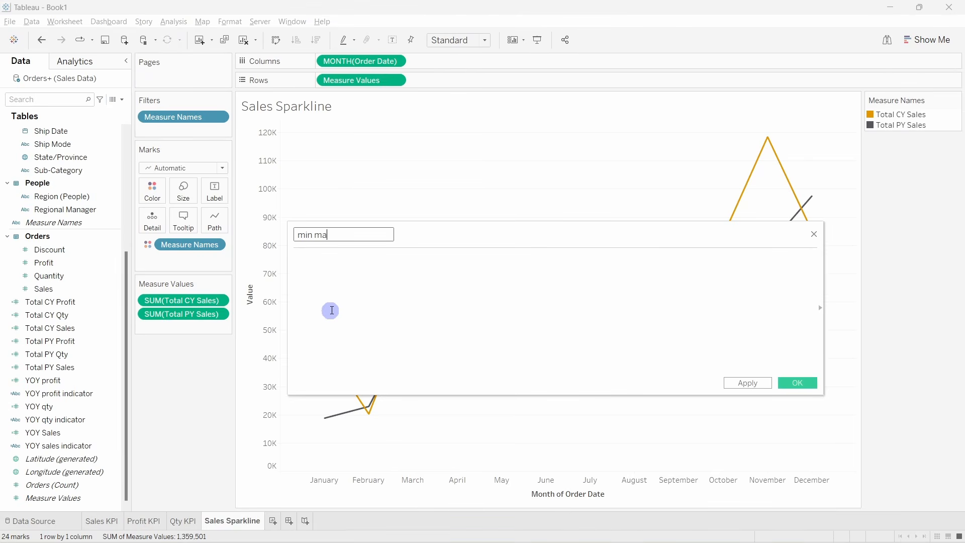
{"action": "type", "text": "x month"}
{"action": "key", "text": "Tab"}
Begin the min max month formula with the condition IF SUM([Total CY Sales])=WINDOW_MAX(SUM([Total CY Sales])).
{"action": "type", "text": "IF "}
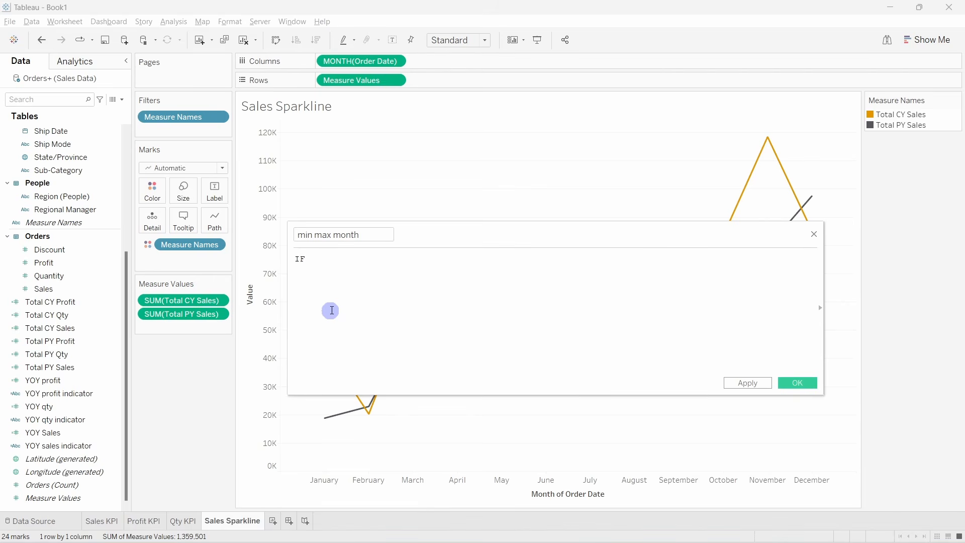
{"action": "type", "text": "SUM(tot"}
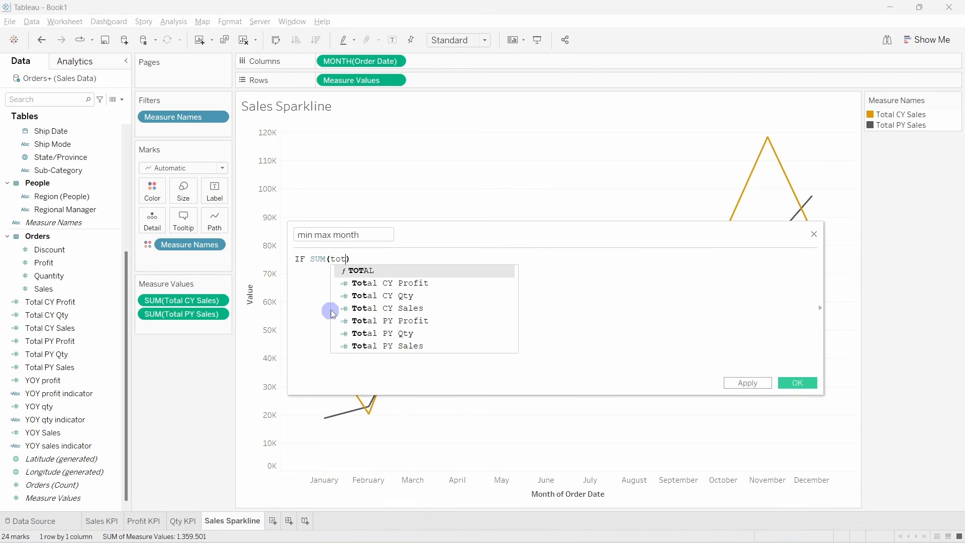
{"action": "left_click", "coordinate": [405, 308]}
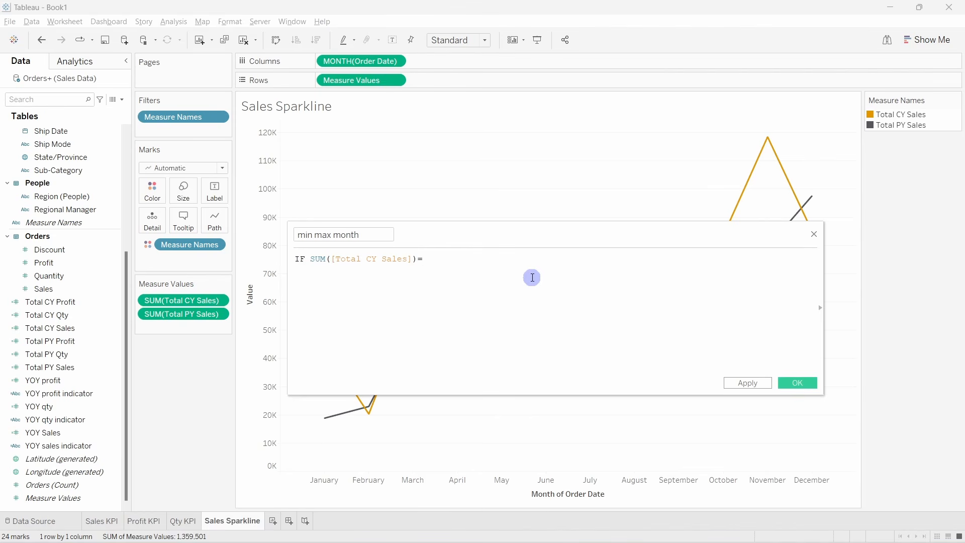
{"action": "type", "text": "wi"}
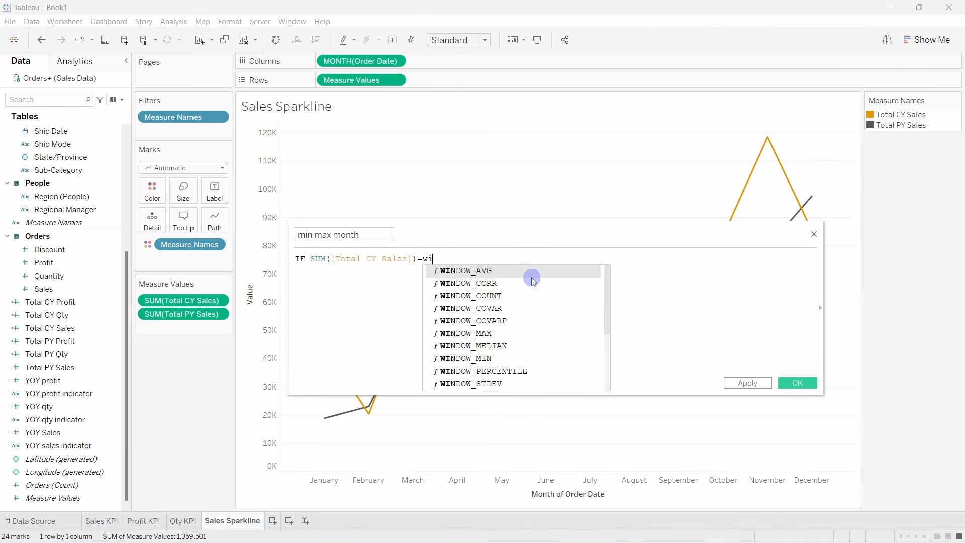
{"action": "key", "text": "BackSpace"}
{"action": "type", "text": "nd"}
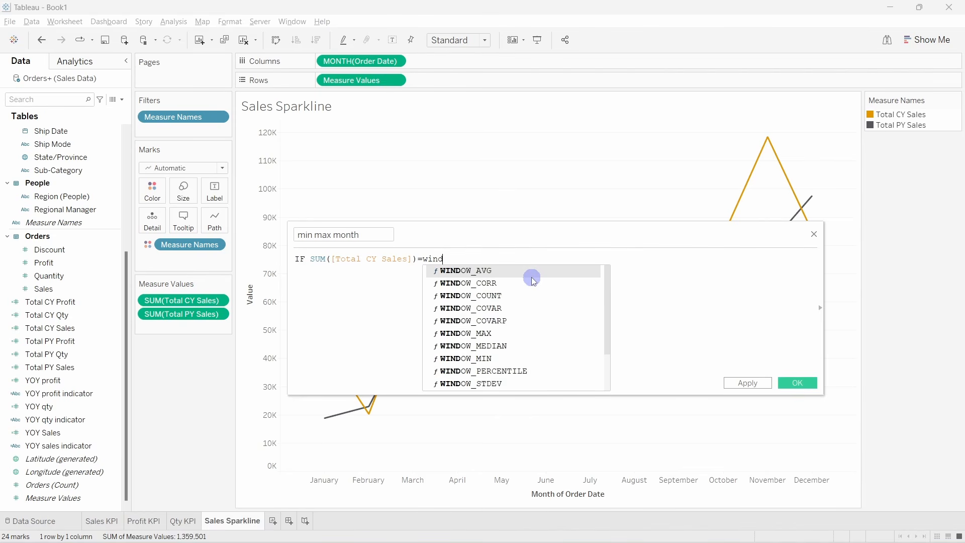
{"action": "double_click", "coordinate": [511, 331]}
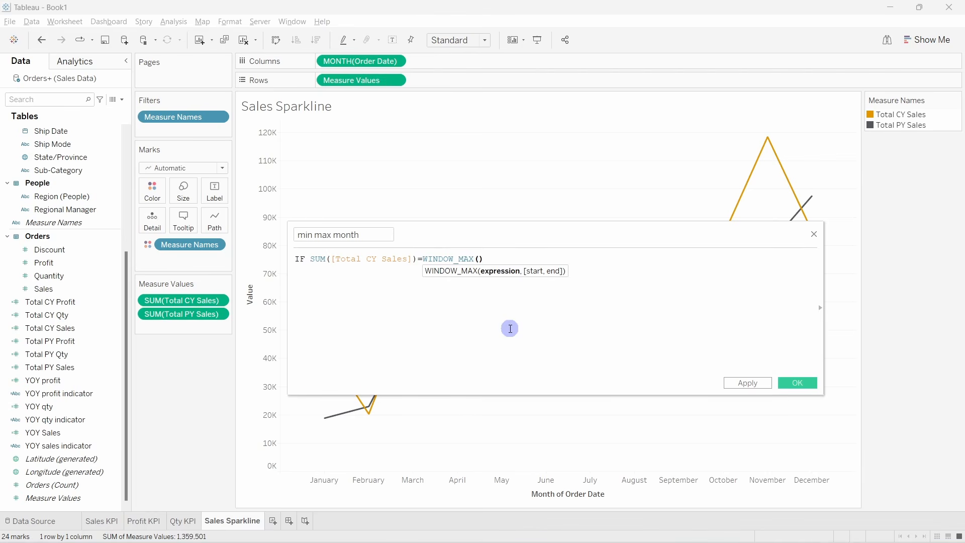
{"action": "type", "text": "su"}
{"action": "key", "text": "Return"}
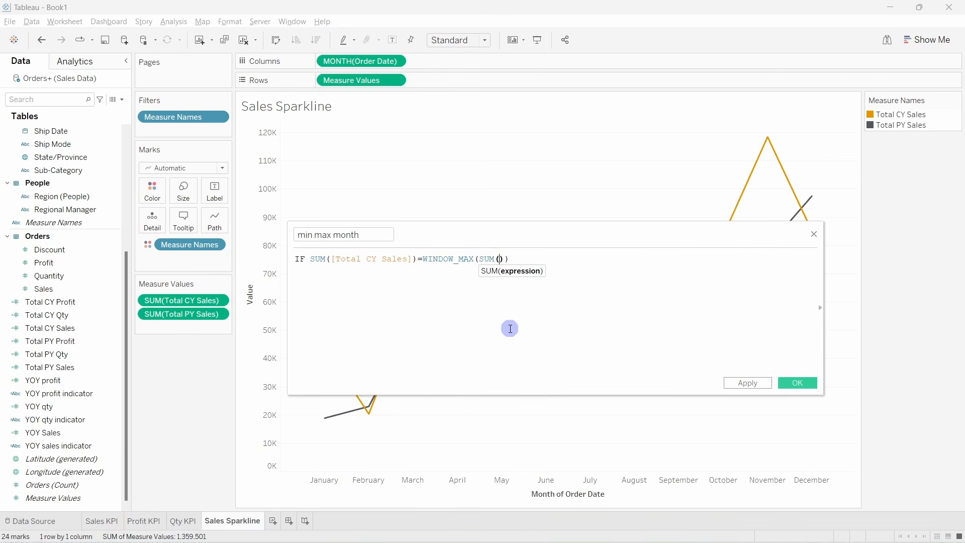
{"action": "type", "text": "tot"}
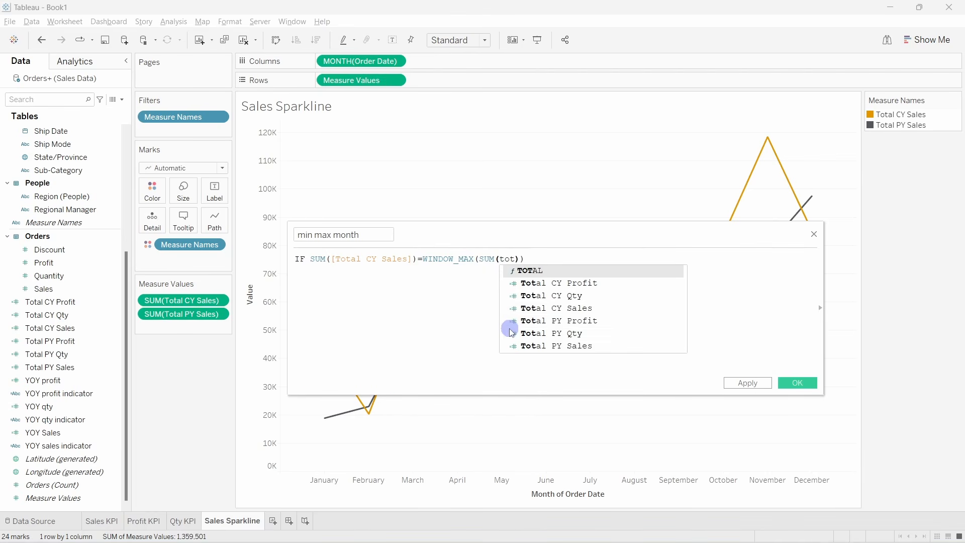
{"action": "double_click", "coordinate": [568, 309]}
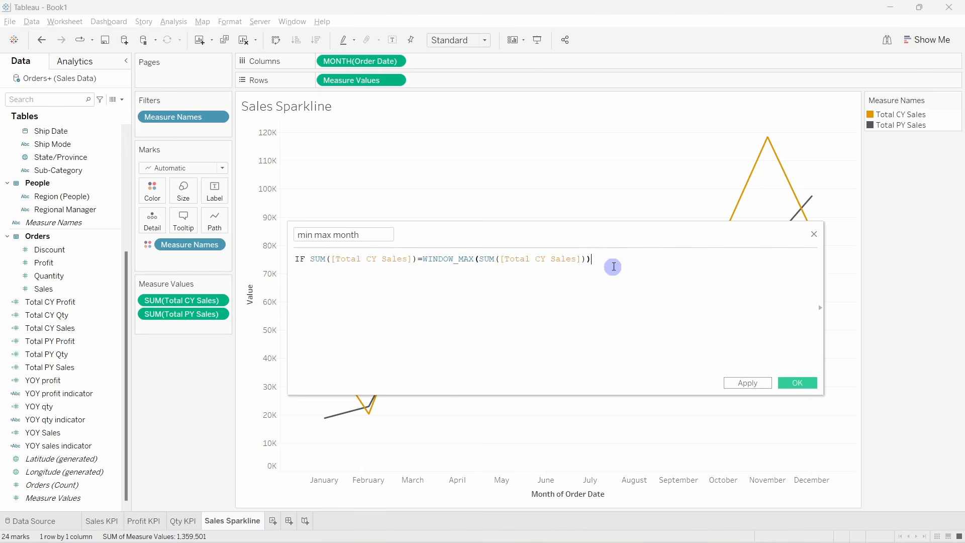
Review the WINDOW_MAX condition in the formula and compare it with the Total CY Sales line on the chart.
{"action": "left_click_drag", "start_coordinate": [627, 275], "coordinate": [316, 258]}
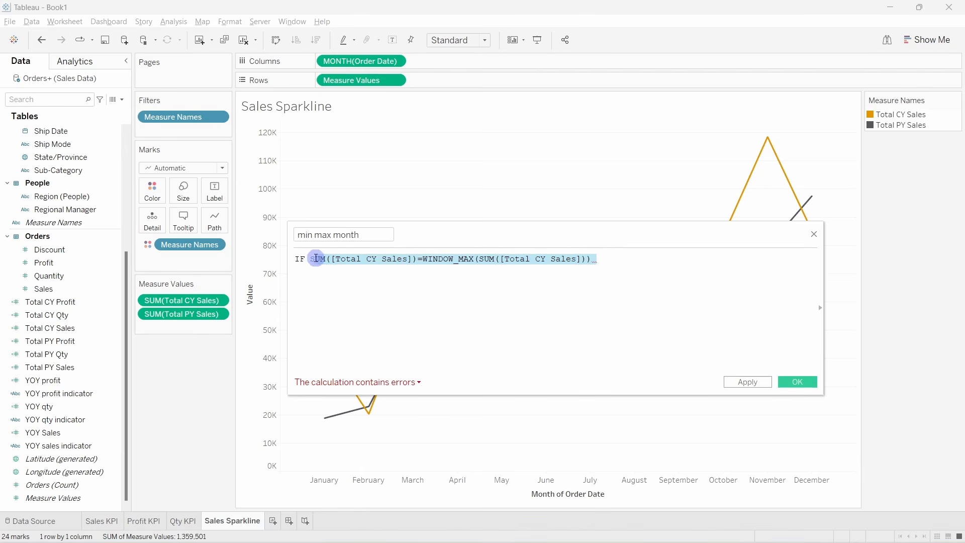
{"action": "left_click", "coordinate": [442, 263]}
{"action": "left_click_drag", "start_coordinate": [475, 237], "coordinate": [286, 84]}
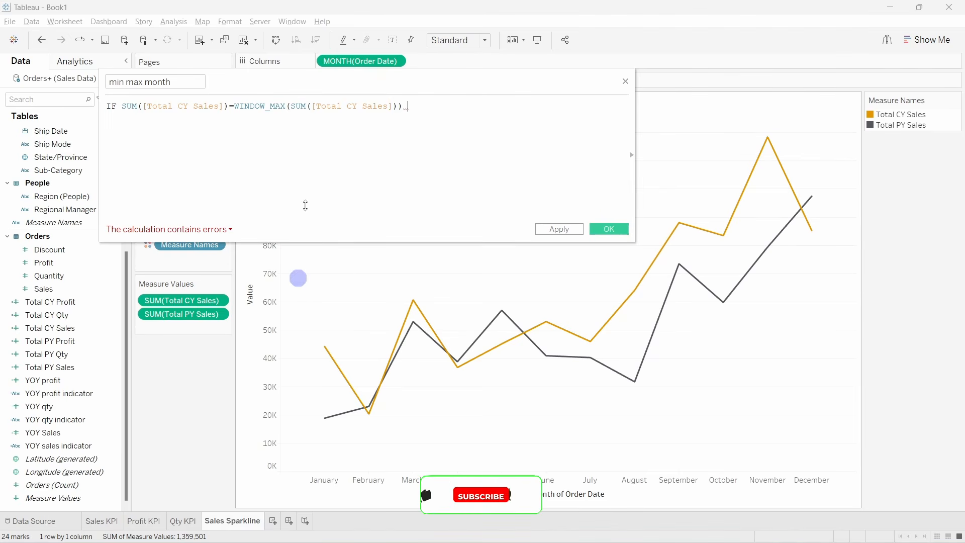
{"action": "left_click_drag", "start_coordinate": [291, 107], "coordinate": [397, 104]}
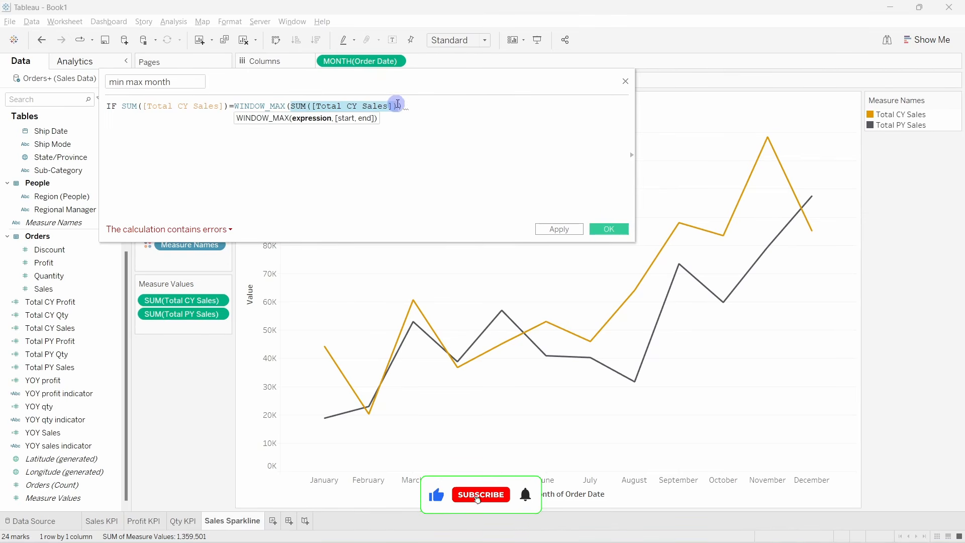
{"action": "left_click_drag", "start_coordinate": [271, 105], "coordinate": [397, 104]}
{"action": "left_click", "coordinate": [414, 151]}
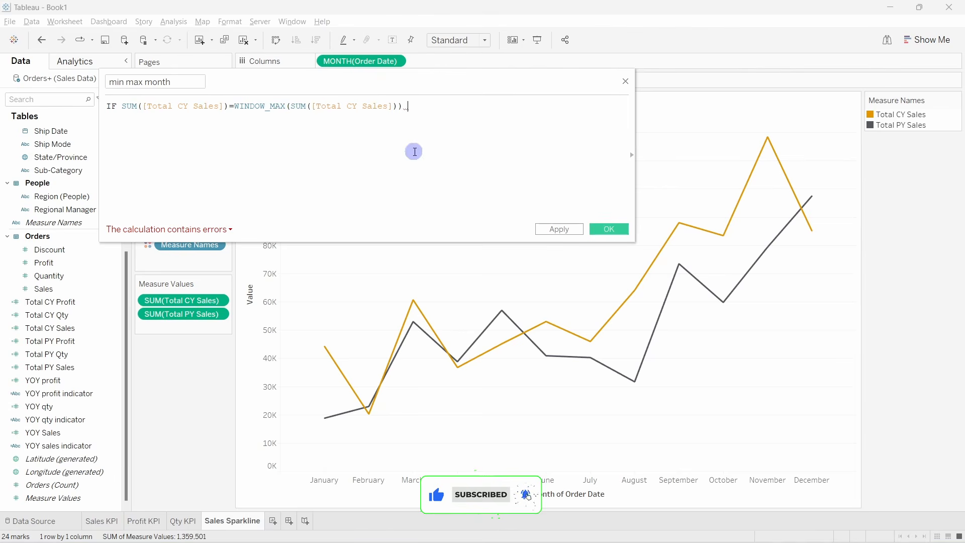
{"action": "left_click", "coordinate": [171, 110]}
{"action": "left_click", "coordinate": [310, 103]}
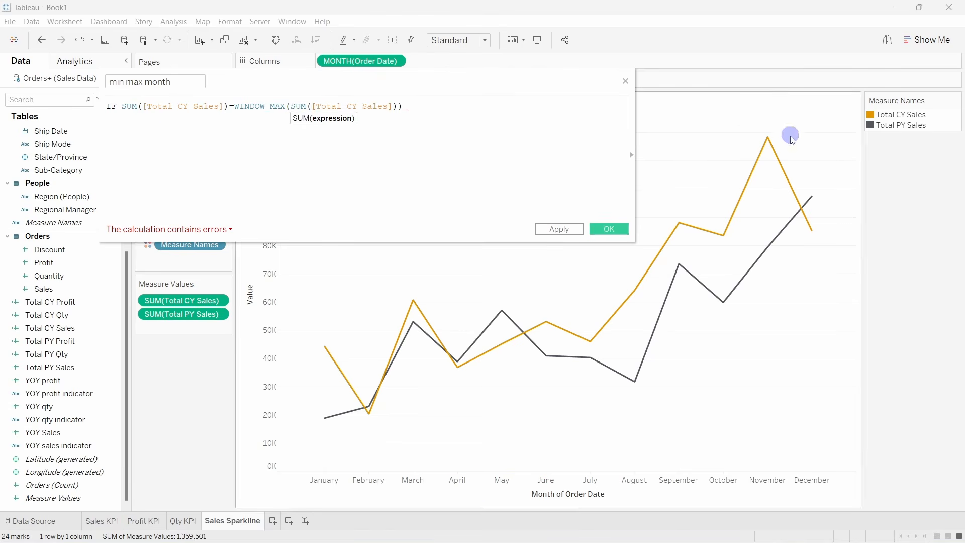
{"action": "left_click_drag", "start_coordinate": [286, 80], "coordinate": [296, 191]}
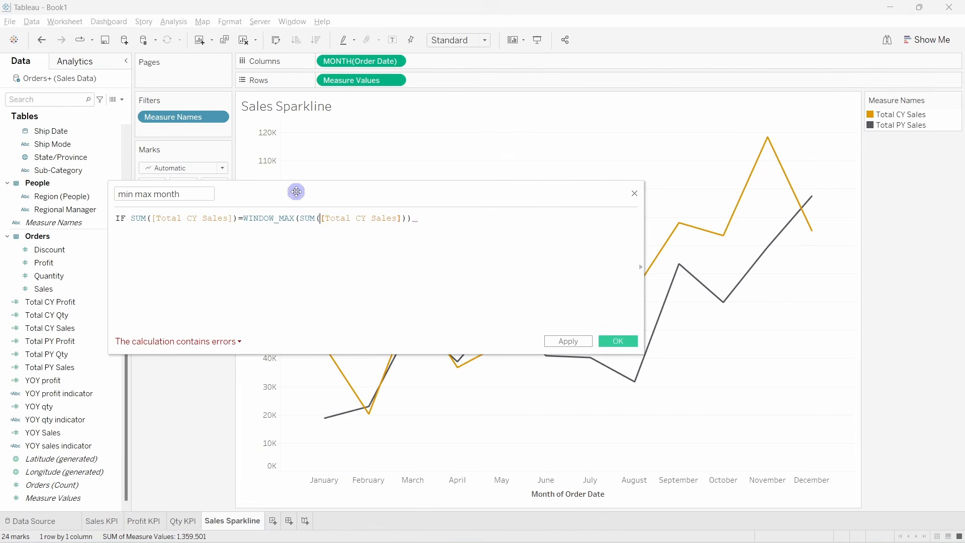
Complete the maximum condition so that it returns its result with THEN SUM([Total CY Sales]).
{"action": "left_click", "coordinate": [447, 222]}
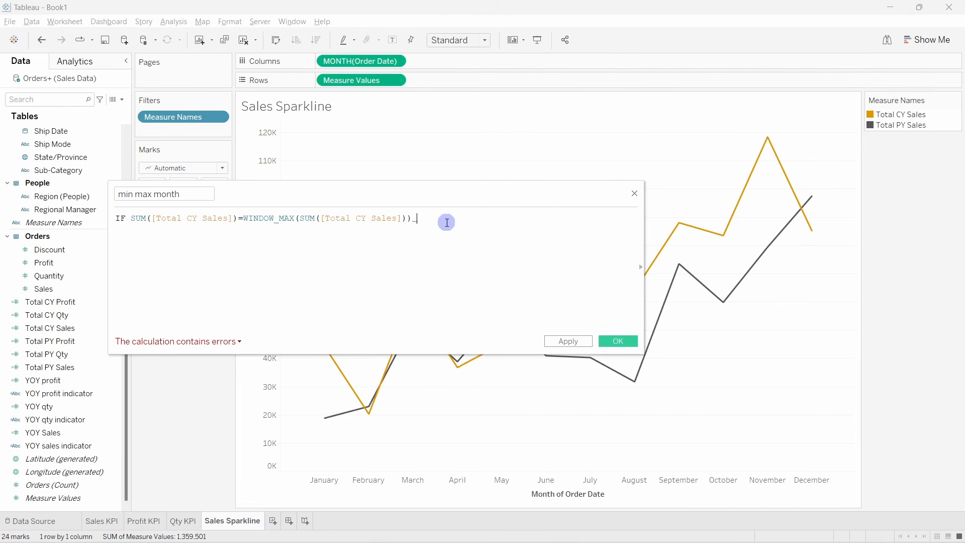
{"action": "type", "text": "THEN sum"}
{"action": "key", "text": "Return"}
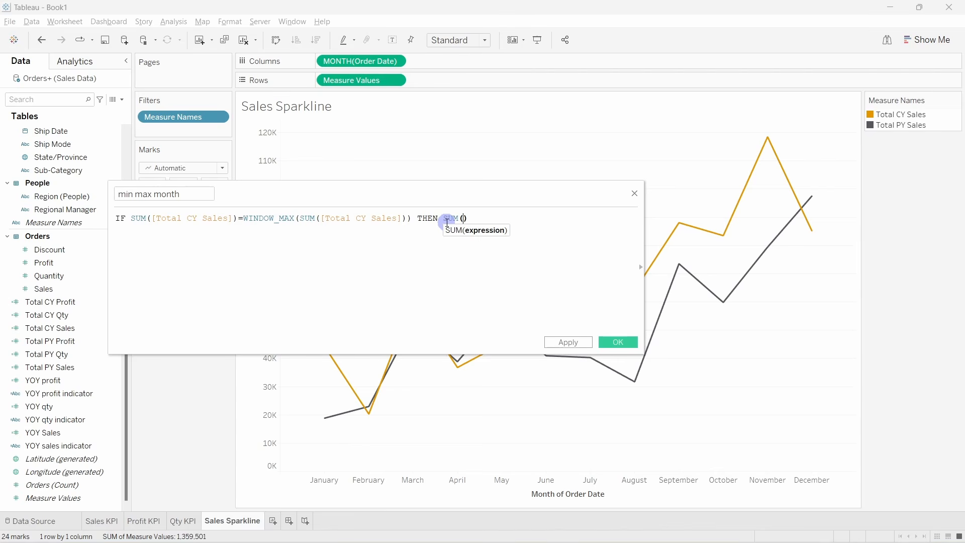
{"action": "type", "text": "tot"}
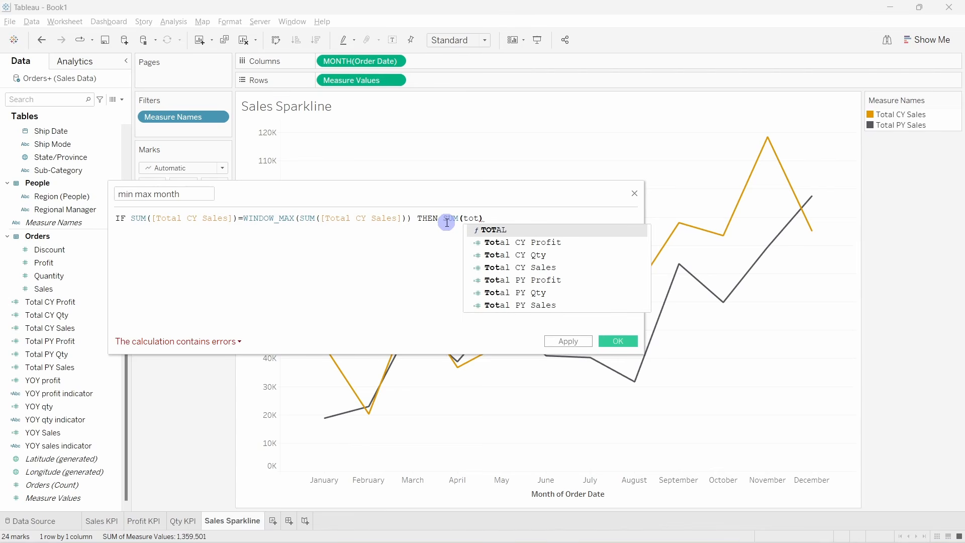
{"action": "left_click", "coordinate": [533, 268]}
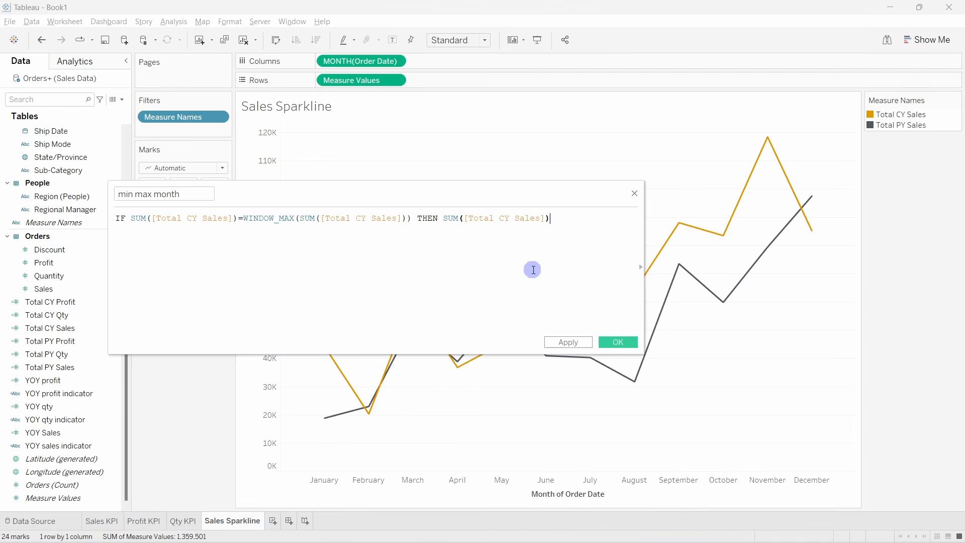
Add a second formula line, ELSEIF SUM([Total CY Sales])=WINDOW_MIN(SUM([Total CY Sales])) THEN SUM([Total CY Sales]), reusing the copied first condition.
{"action": "type", "text": "el"}
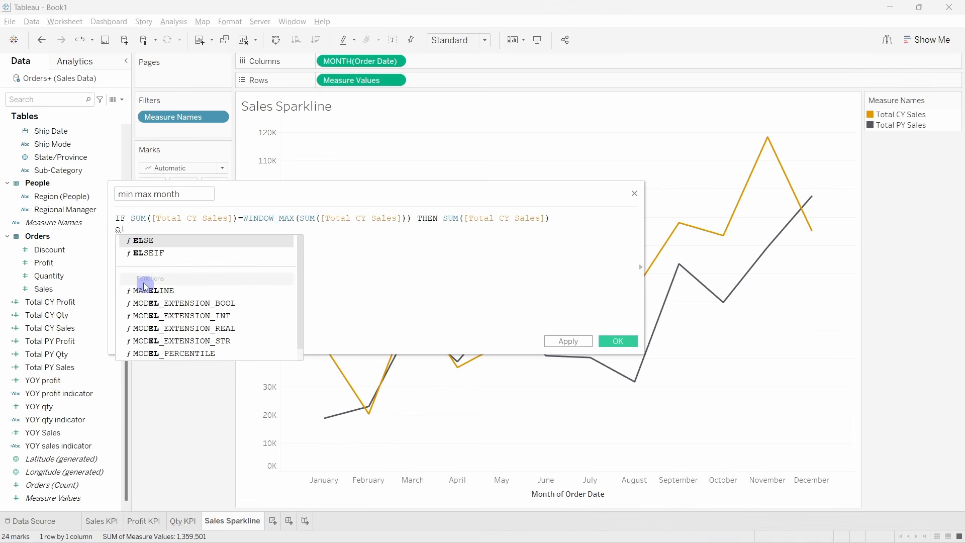
{"action": "left_click", "coordinate": [148, 252]}
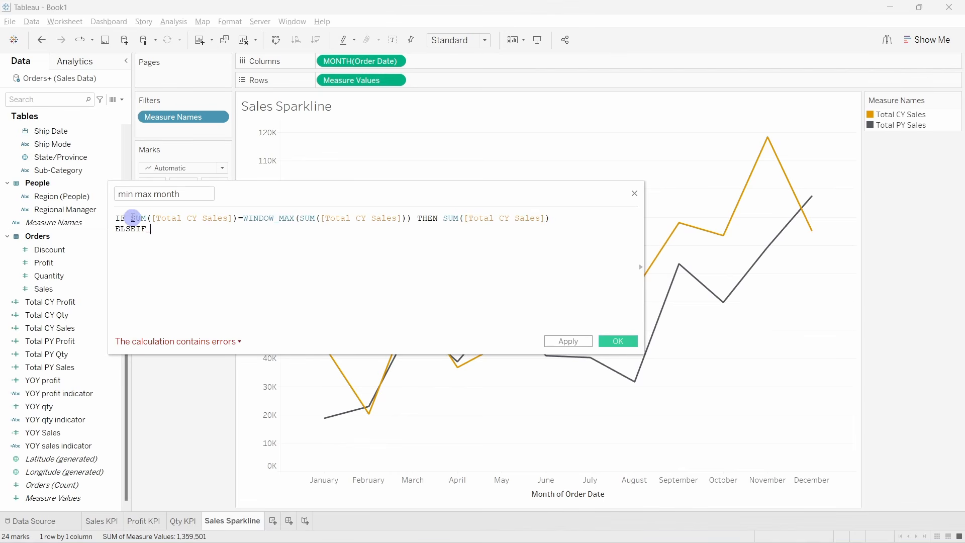
{"action": "left_click_drag", "start_coordinate": [130, 217], "coordinate": [615, 214]}
{"action": "key", "text": "ctrl+c"}
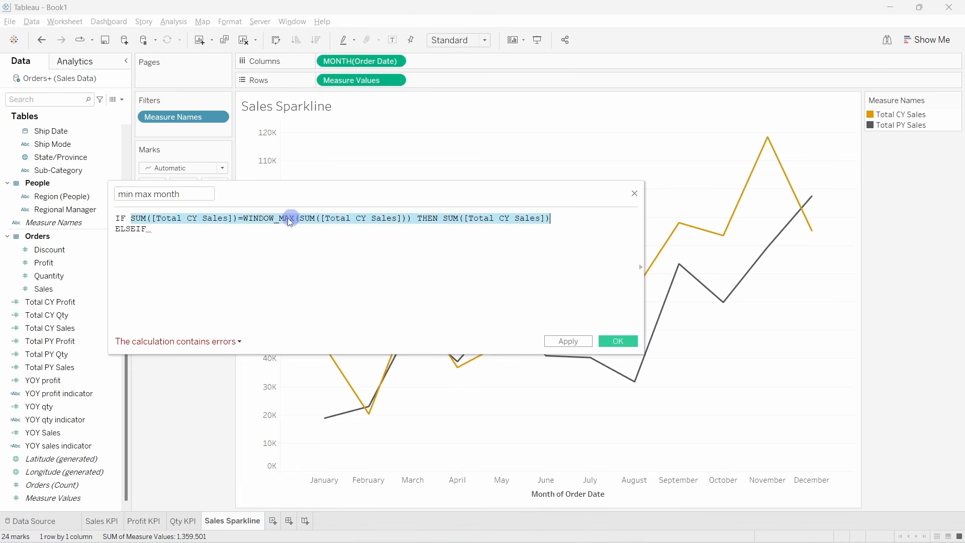
{"action": "left_click", "coordinate": [259, 230]}
{"action": "key", "text": "ctrl+v"}
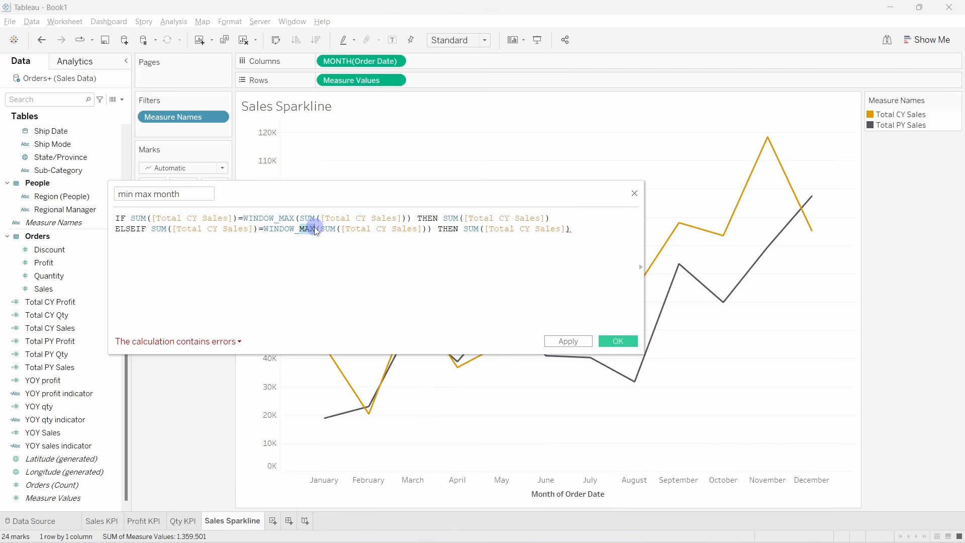
{"action": "type", "text": "MIN"}
{"action": "key", "text": "Return"}
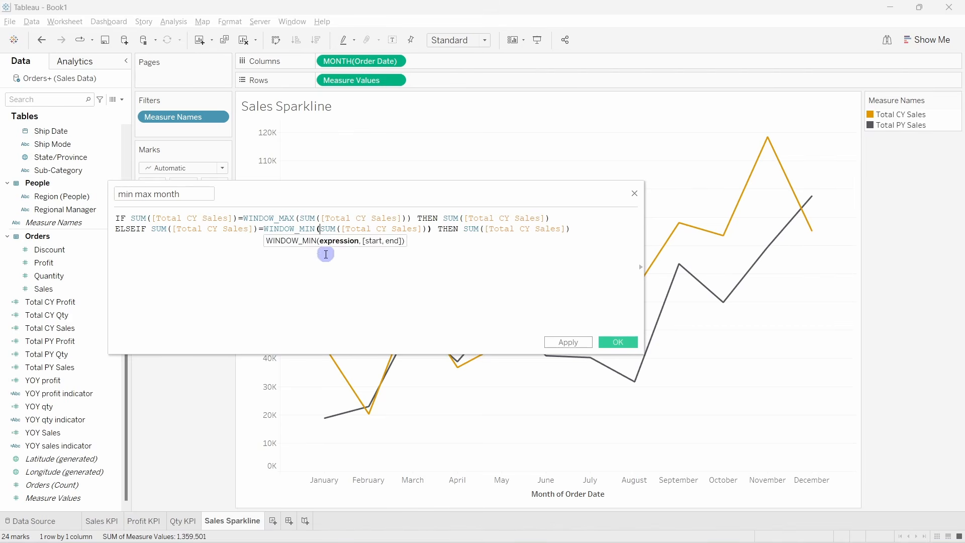
{"action": "left_click", "coordinate": [324, 256]}
{"action": "left_click_drag", "start_coordinate": [296, 218], "coordinate": [408, 226]}
{"action": "left_click", "coordinate": [345, 271]}
Finish the min max month formula with ELSE NULL and END on separate lines, and save the calculated field.
{"action": "left_click", "coordinate": [598, 243]}
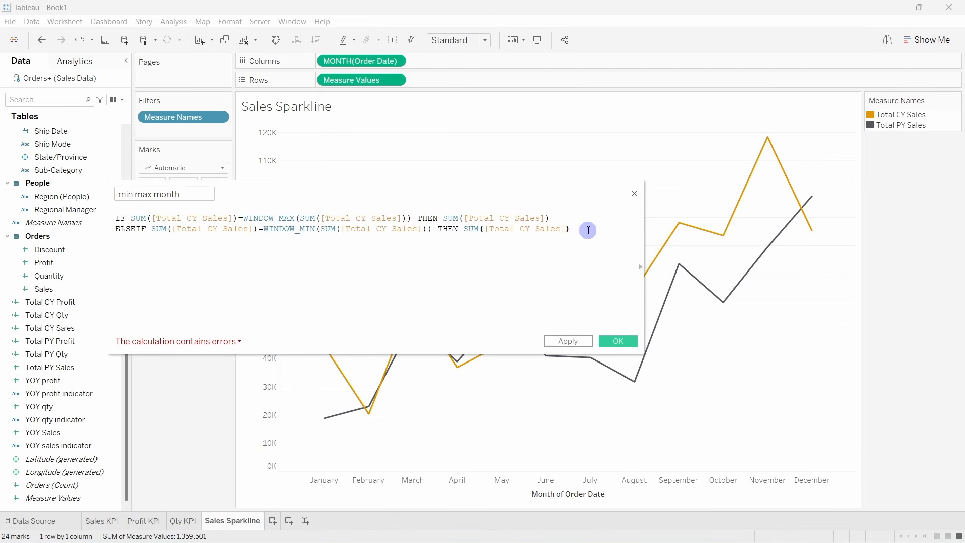
{"action": "key", "text": "Return"}
{"action": "type", "text": "ELSE"}
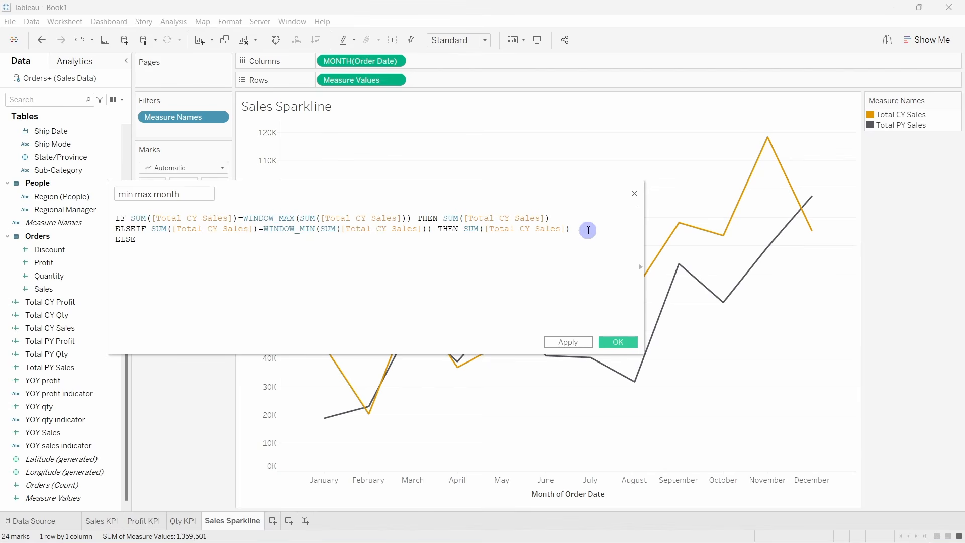
{"action": "type", "text": " NULL"}
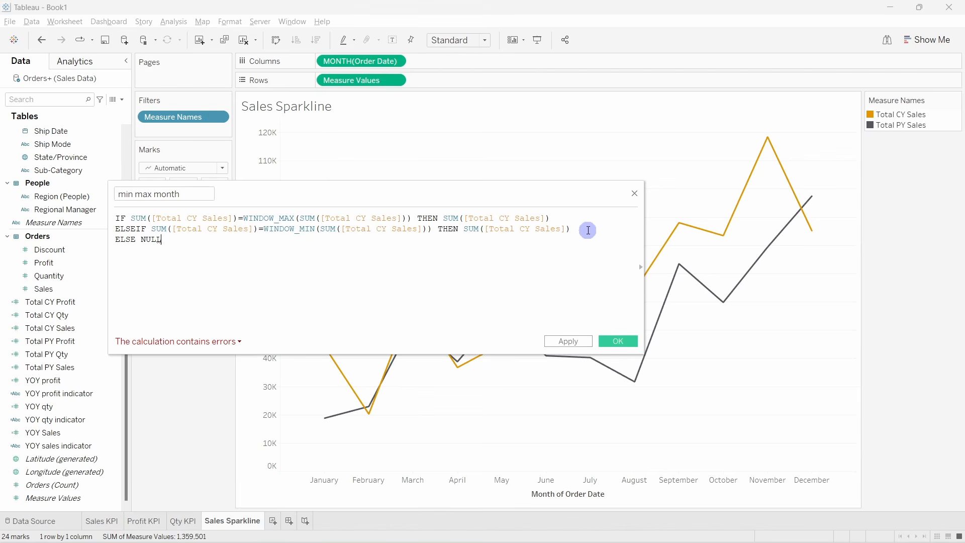
{"action": "key", "text": "Return"}
{"action": "type", "text": "END"}
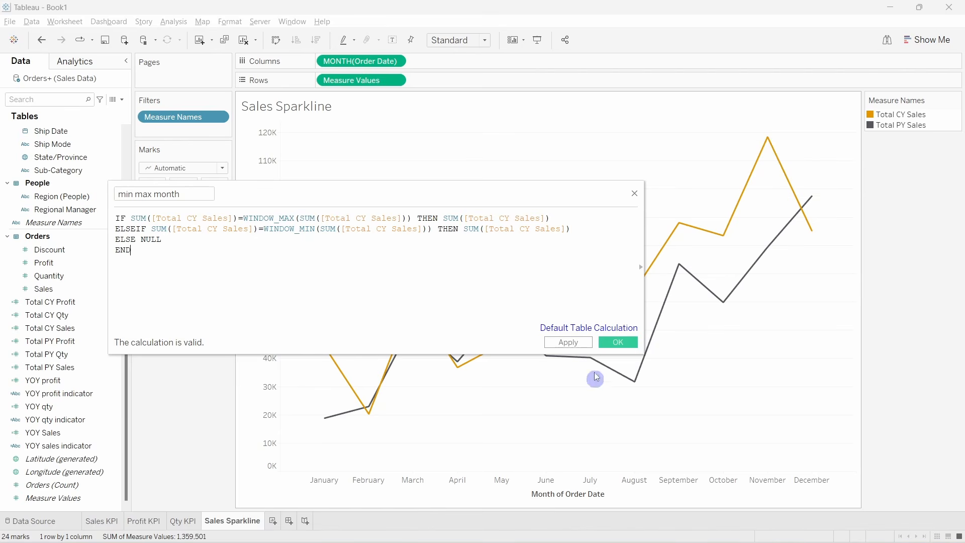
{"action": "left_click", "coordinate": [608, 346]}
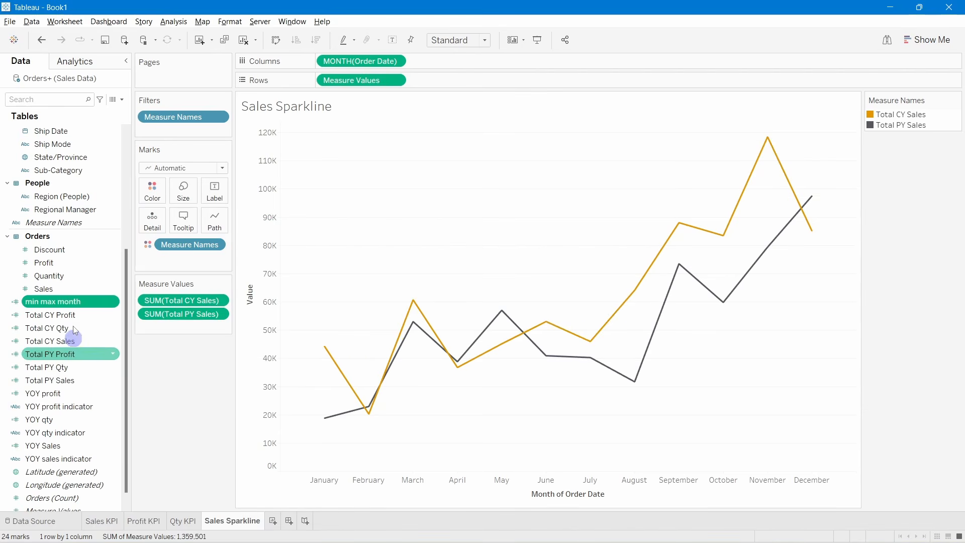
Add min max month to Rows after Measure Values and combine the two as a dual-axis chart.
{"action": "left_click_drag", "start_coordinate": [71, 302], "coordinate": [479, 80]}
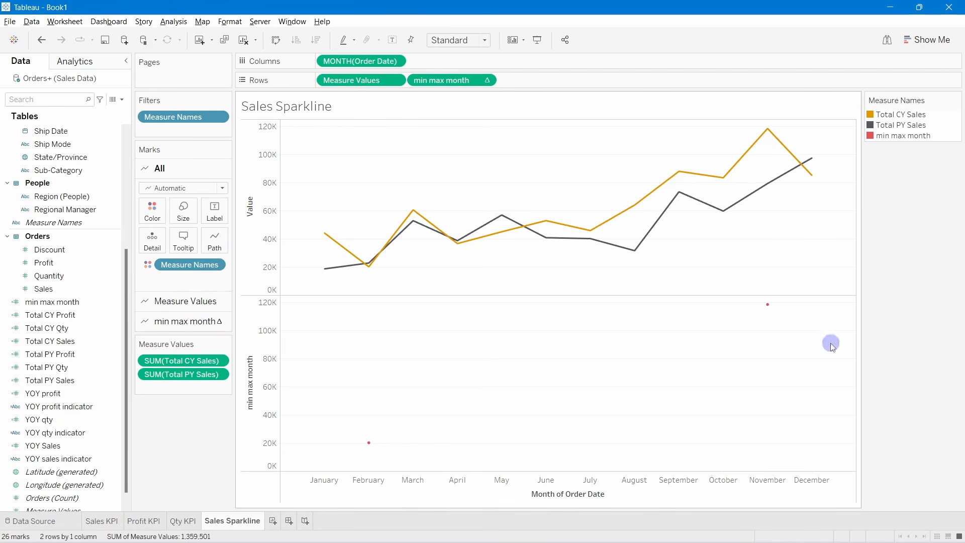
{"action": "right_click", "coordinate": [439, 83]}
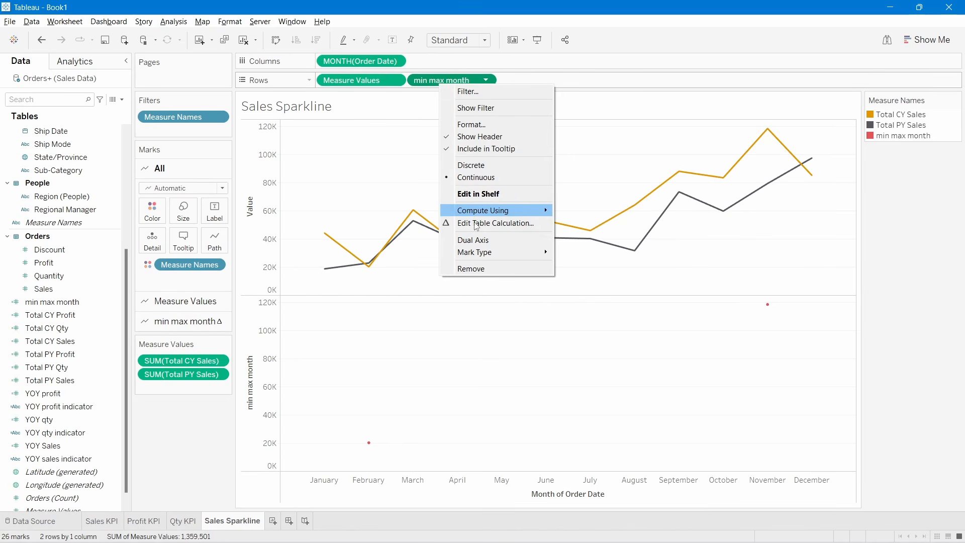
{"action": "left_click", "coordinate": [475, 239]}
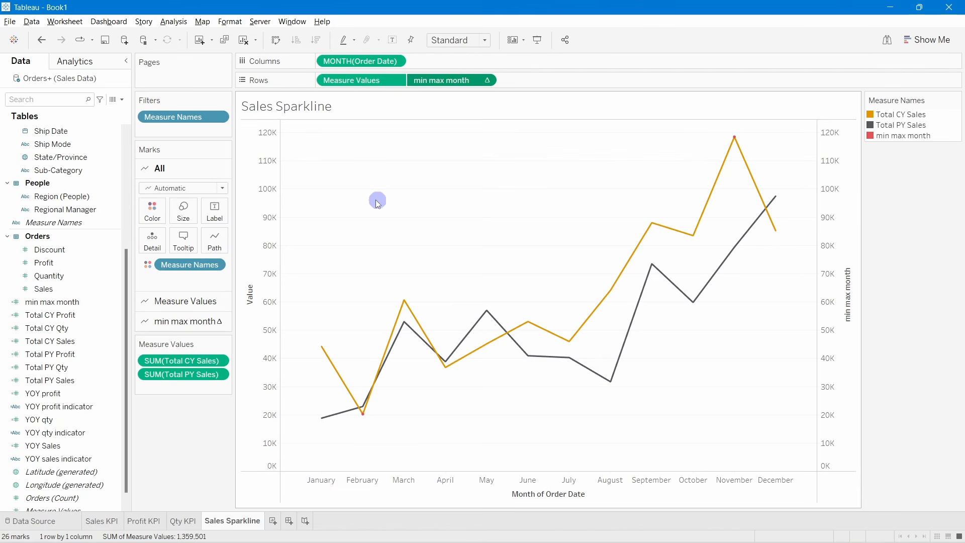
Synchronize the min max month axis with the Measure Values axis in the dual-axis chart.
{"action": "right_click", "coordinate": [829, 187]}
{"action": "left_click", "coordinate": [902, 242]}
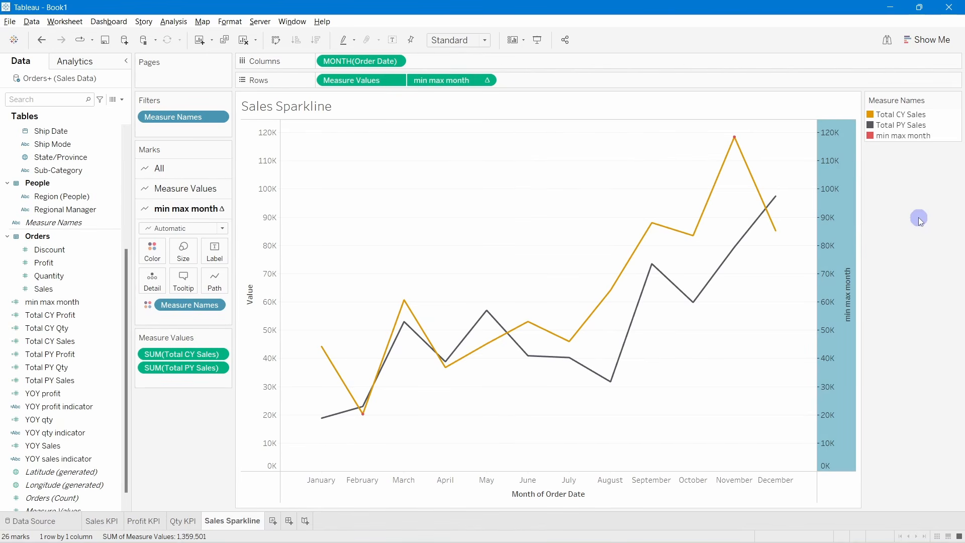
{"action": "right_click", "coordinate": [845, 203]}
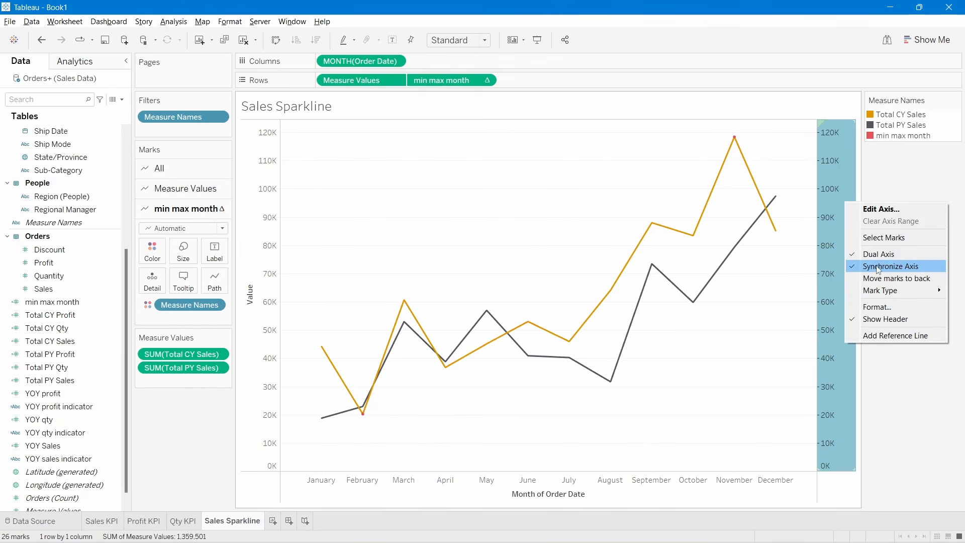
{"action": "left_click", "coordinate": [921, 157]}
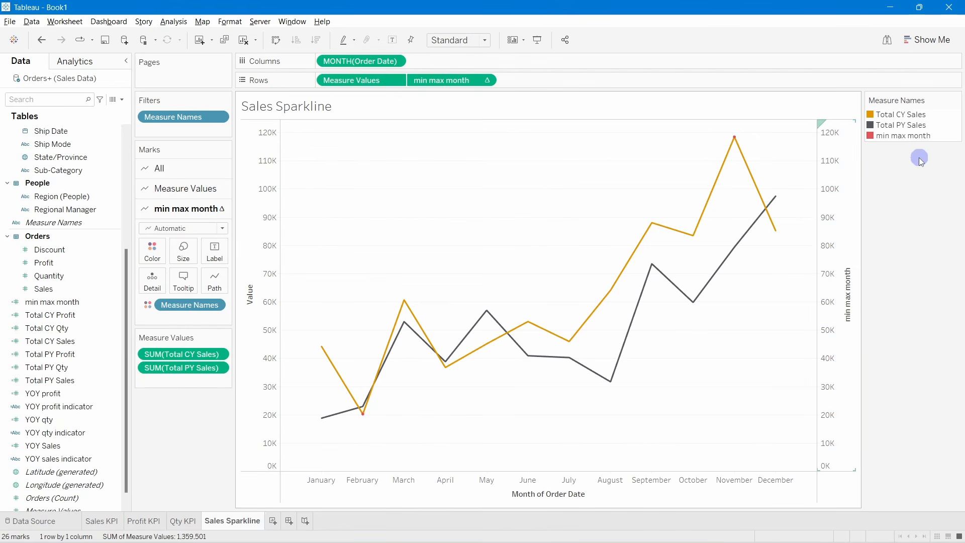
Enlarge the min max month marks to roughly three quarters of the size range so the points stand out on the line.
{"action": "left_click", "coordinate": [182, 252]}
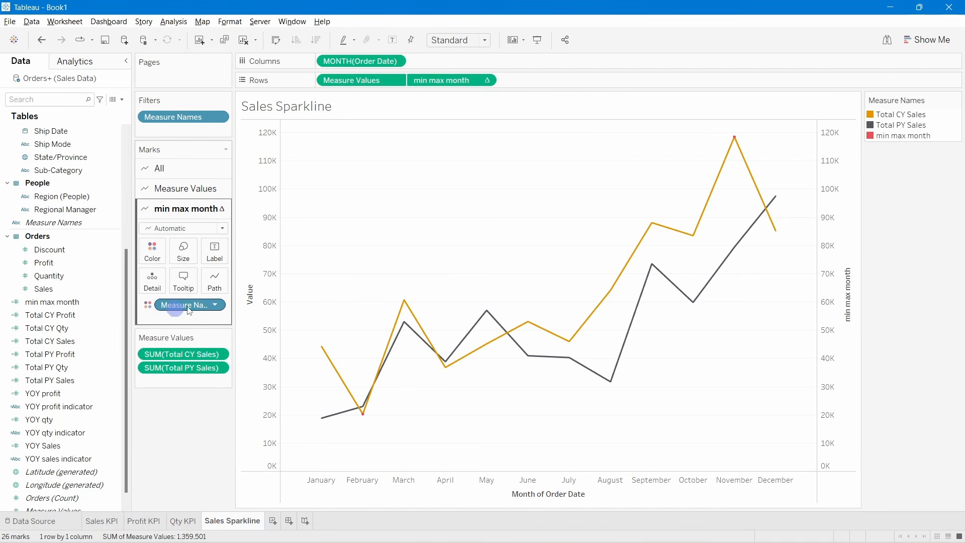
{"action": "left_click", "coordinate": [192, 255]}
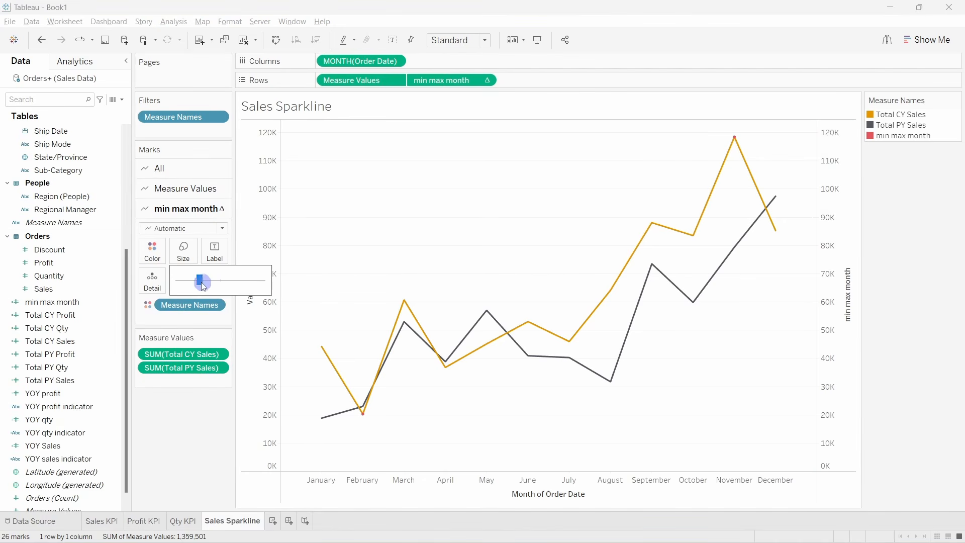
{"action": "left_click", "coordinate": [214, 286]}
{"action": "left_click_drag", "start_coordinate": [230, 288], "coordinate": [236, 288]}
{"action": "left_click", "coordinate": [235, 285]}
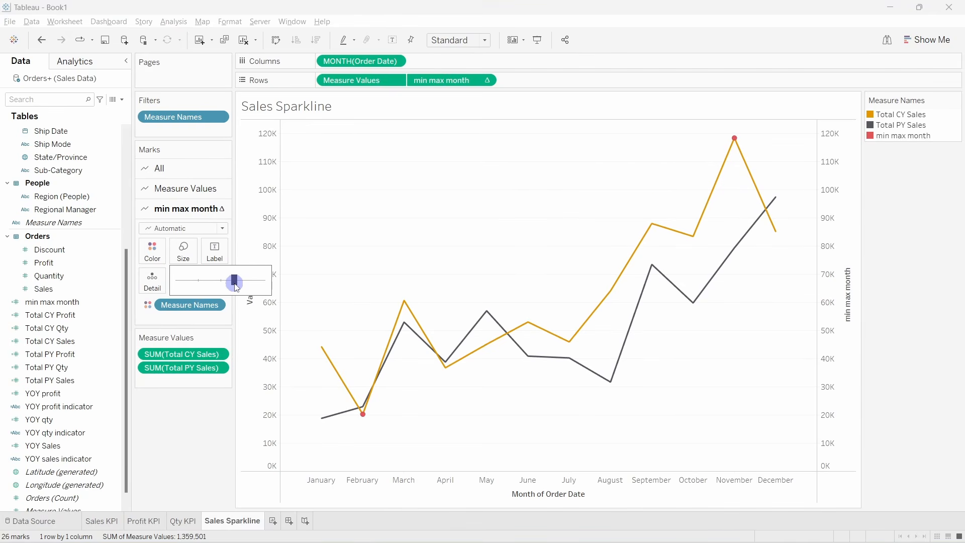
{"action": "left_click_drag", "start_coordinate": [244, 288], "coordinate": [251, 288]}
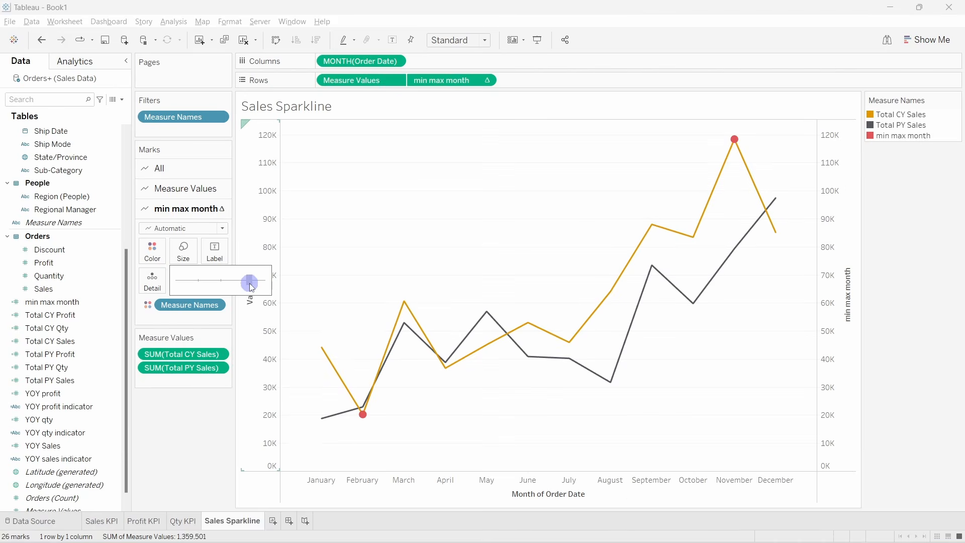
{"action": "left_click", "coordinate": [949, 224]}
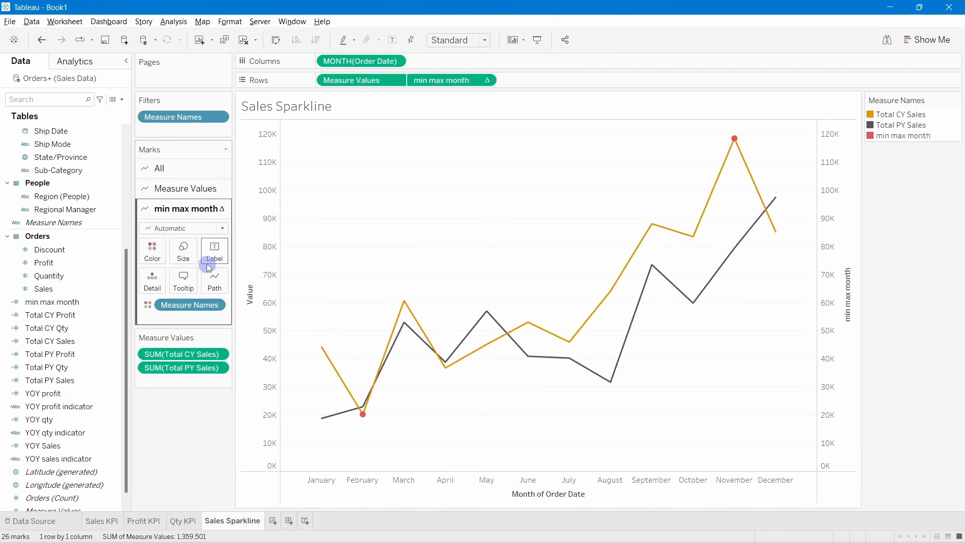
{"action": "left_click", "coordinate": [183, 251]}
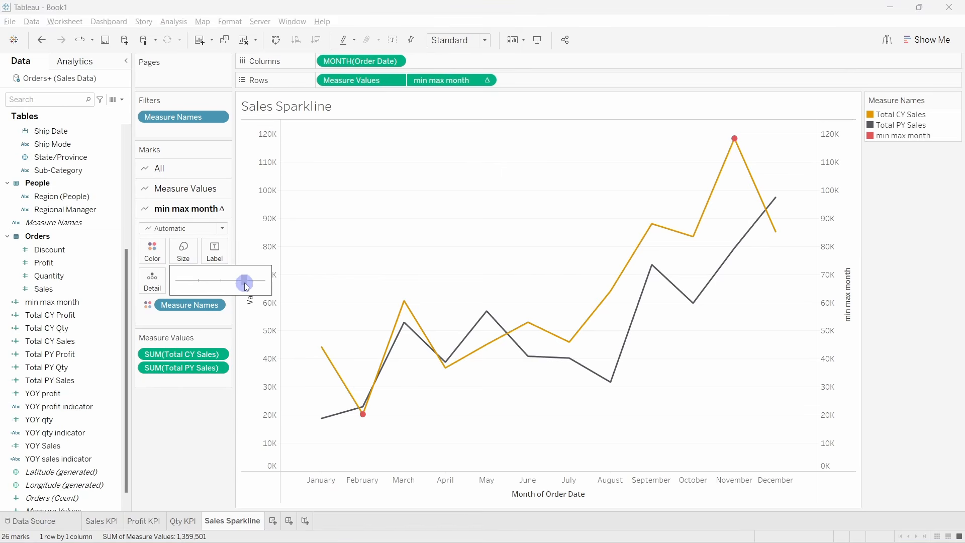
{"action": "left_click", "coordinate": [524, 378]}
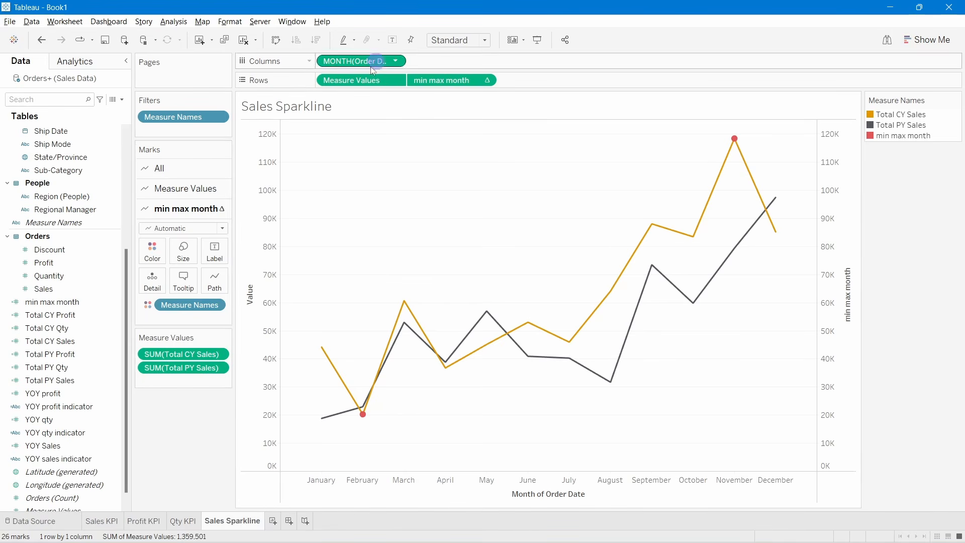
On the min max month marks, remove Measure Names and color the marks by min max month instead.
{"action": "left_click", "coordinate": [173, 188]}
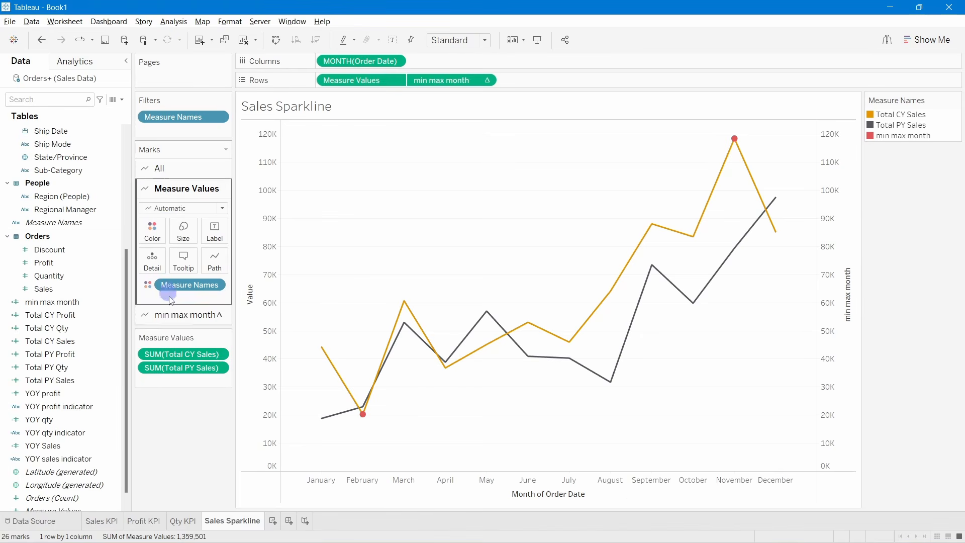
{"action": "left_click", "coordinate": [173, 316]}
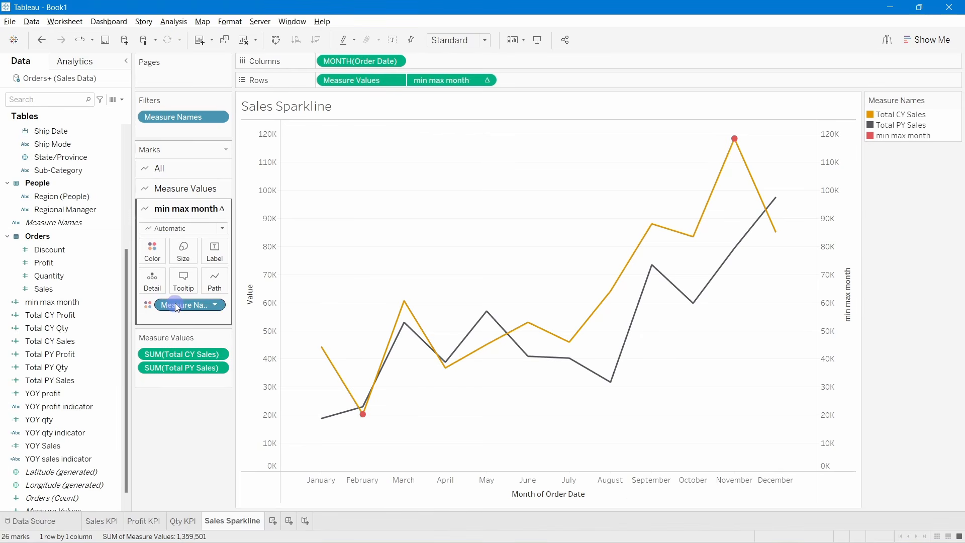
{"action": "left_click_drag", "start_coordinate": [185, 303], "coordinate": [206, 403]}
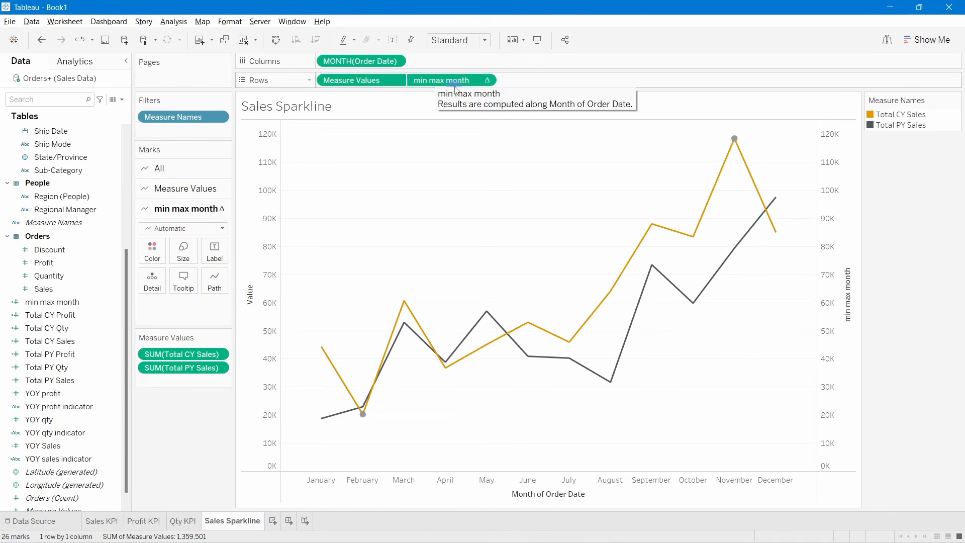
{"action": "left_click_drag", "start_coordinate": [452, 80], "coordinate": [151, 259]}
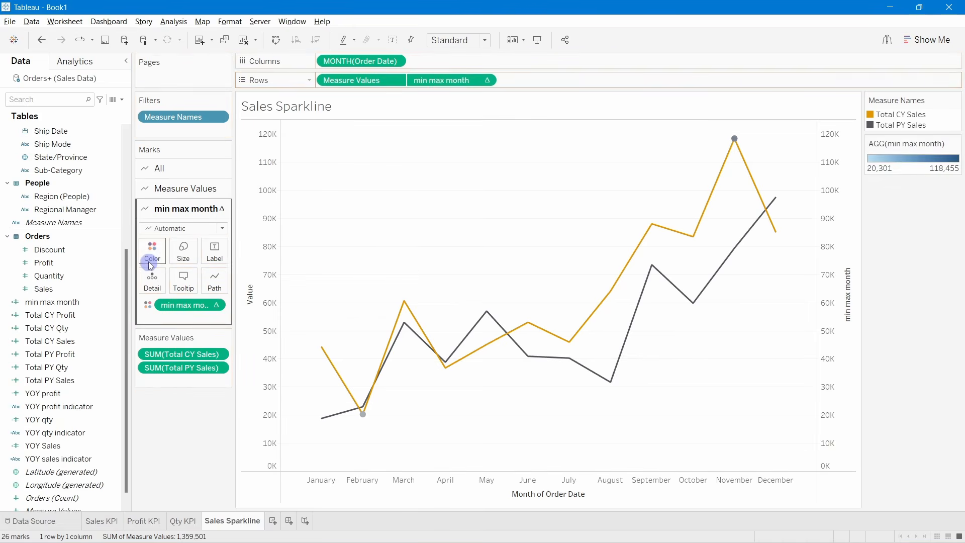
Edit the min max month colors to use a Custom Diverging palette with Stepped Color set to 2 steps.
{"action": "double_click", "coordinate": [910, 161]}
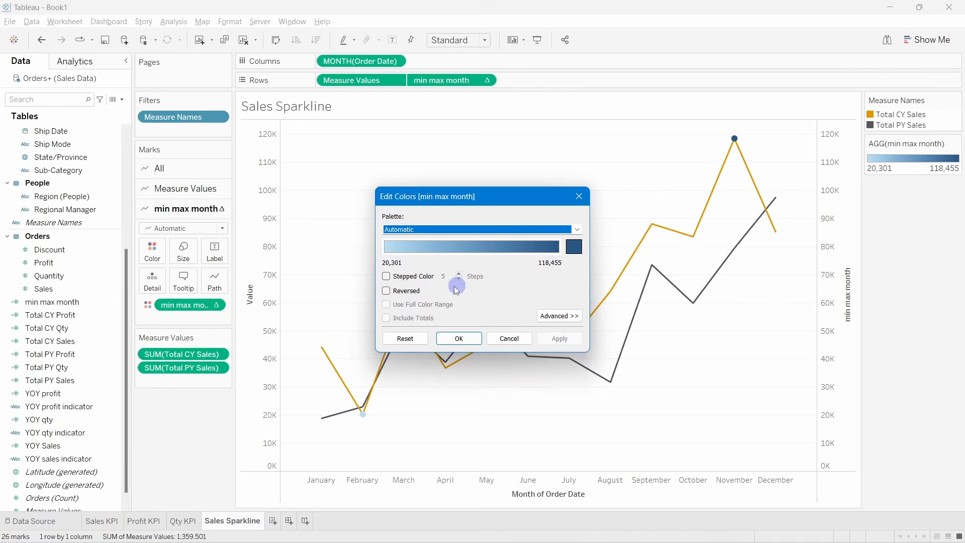
{"action": "left_click", "coordinate": [387, 277]}
{"action": "left_click", "coordinate": [459, 279]}
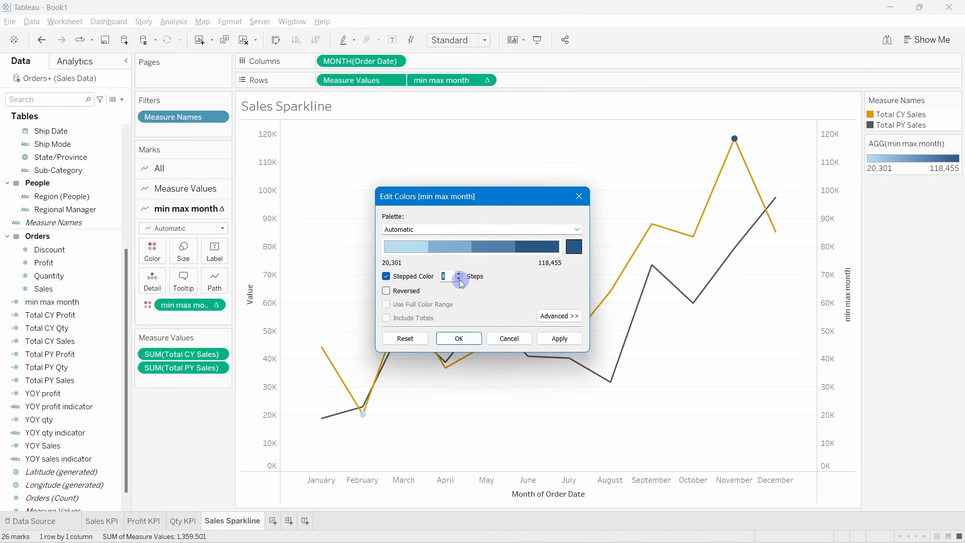
{"action": "left_click", "coordinate": [459, 278]}
{"action": "left_click", "coordinate": [459, 278]}
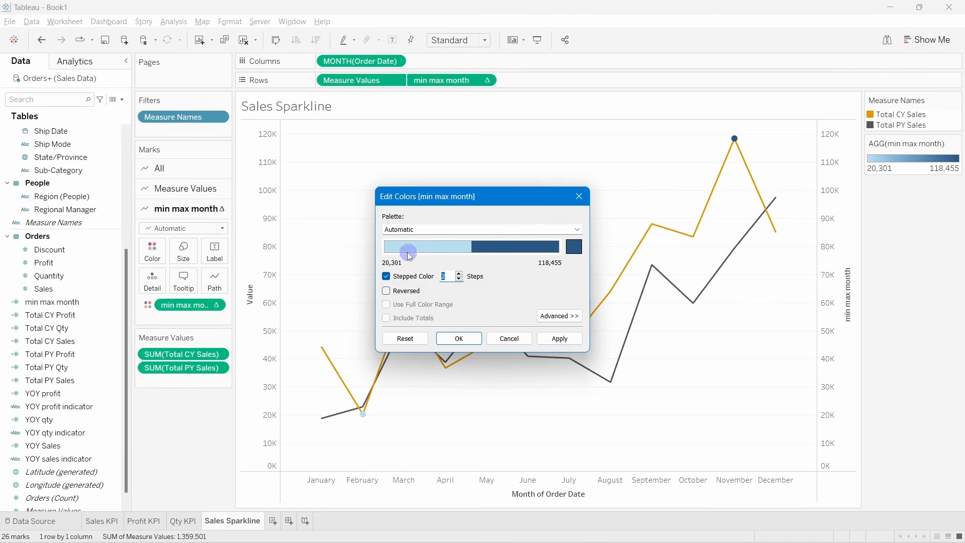
{"action": "left_click", "coordinate": [511, 229]}
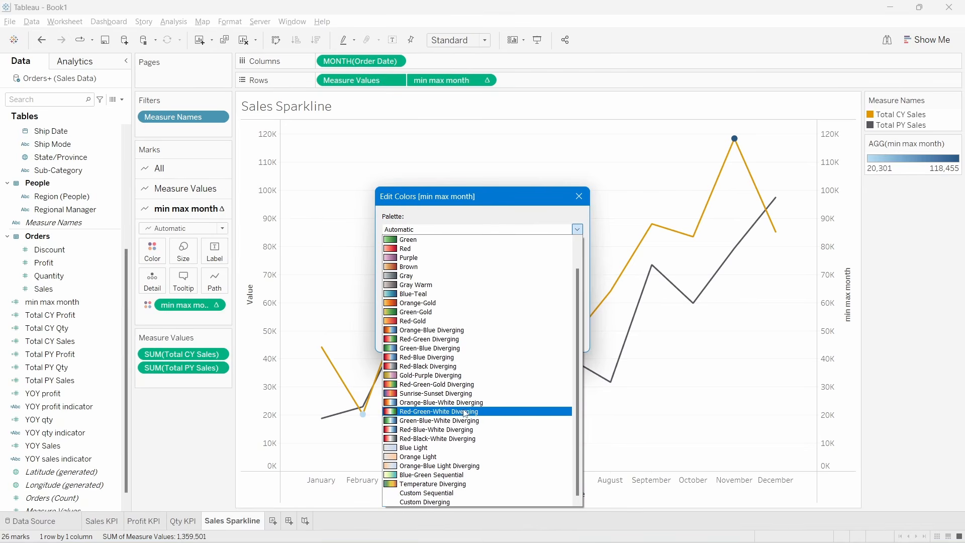
{"action": "left_click", "coordinate": [425, 502]}
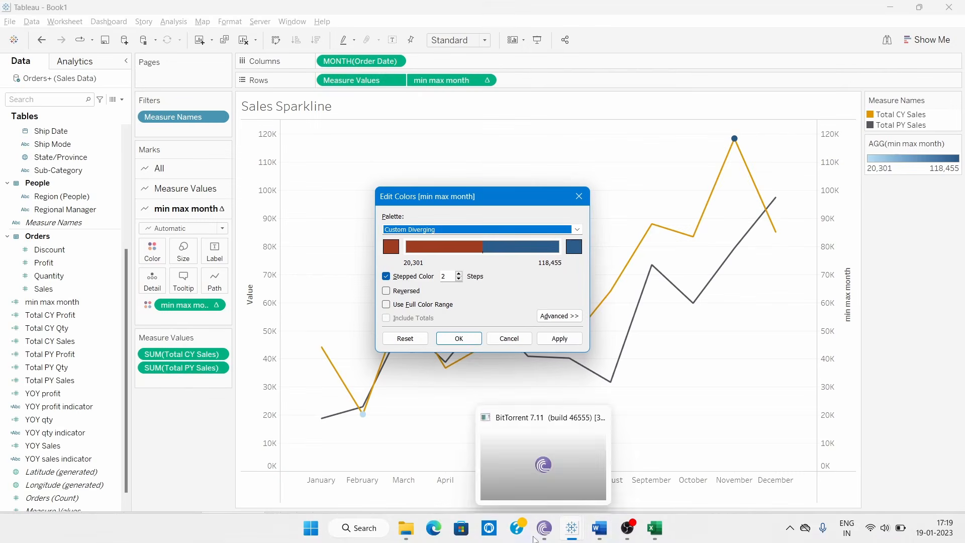
Switch to Color Code.docx in Word and copy the first KPI Sparkline point color code, #19a9b5.
{"action": "left_click", "coordinate": [593, 530]}
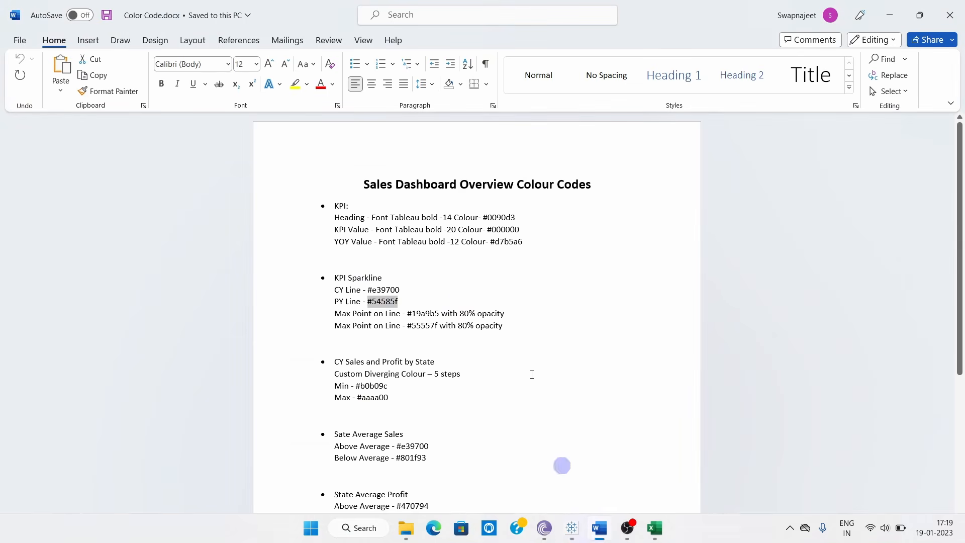
{"action": "left_click", "coordinate": [385, 373]}
{"action": "left_click_drag", "start_coordinate": [406, 313], "coordinate": [425, 314]}
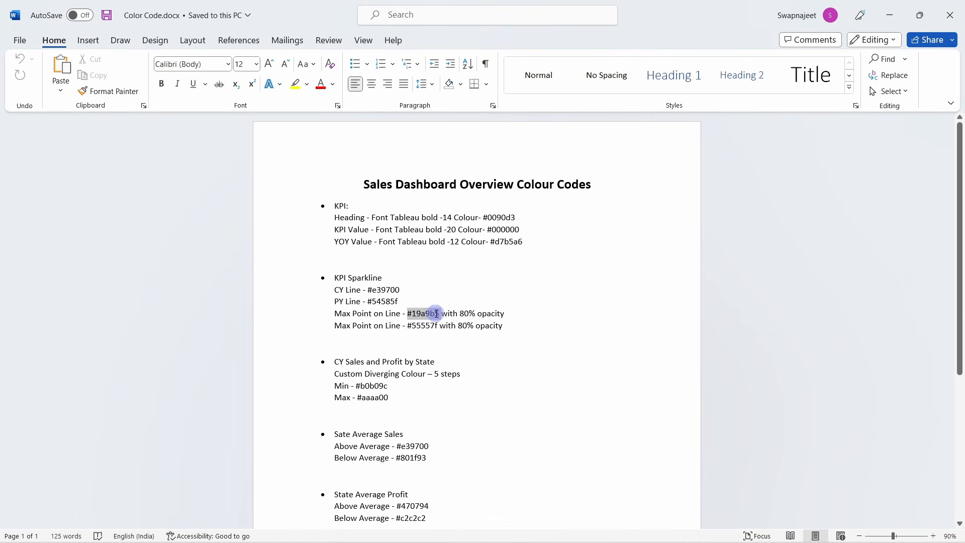
{"action": "key", "text": "ctrl+c"}
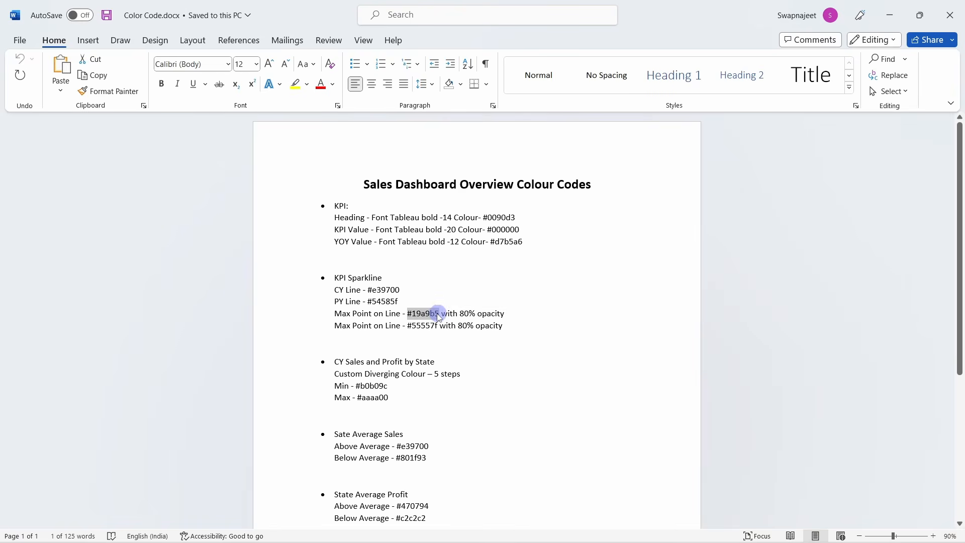
Return to Tableau and set the high-end color of the min max month palette to #19a9b5.
{"action": "key", "text": "alt+Tab"}
{"action": "left_click", "coordinate": [391, 246]}
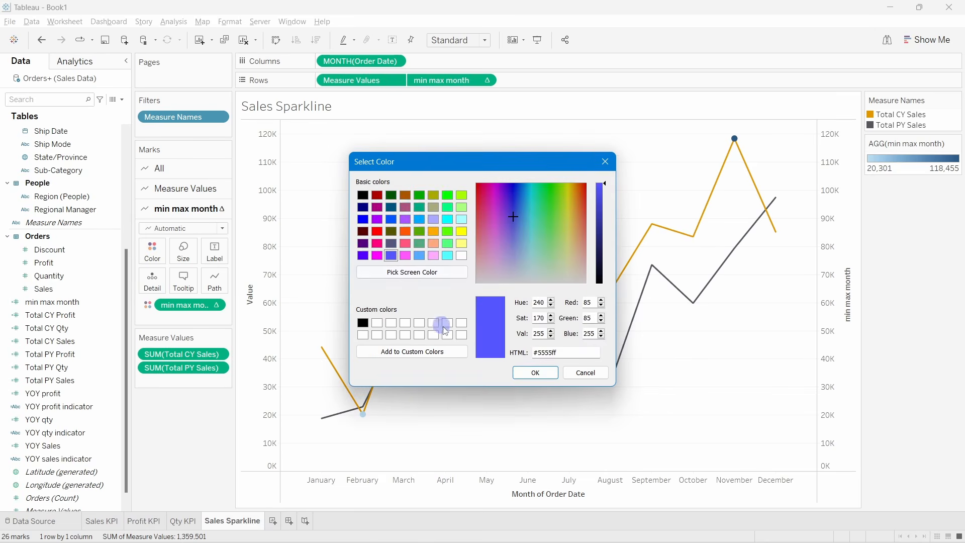
{"action": "left_click", "coordinate": [603, 163]}
{"action": "left_click", "coordinate": [571, 246]}
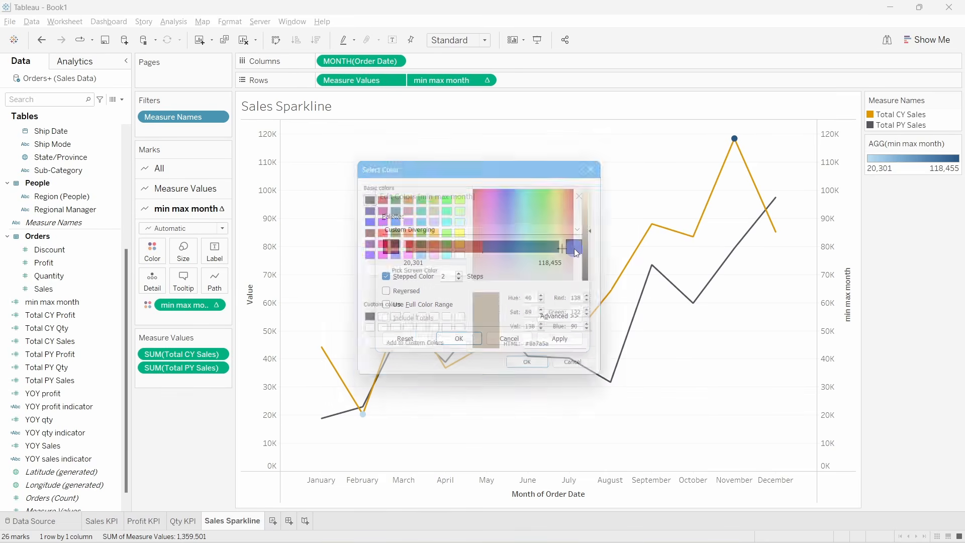
{"action": "left_click", "coordinate": [565, 356]}
{"action": "left_click_drag", "start_coordinate": [565, 356], "coordinate": [526, 354]}
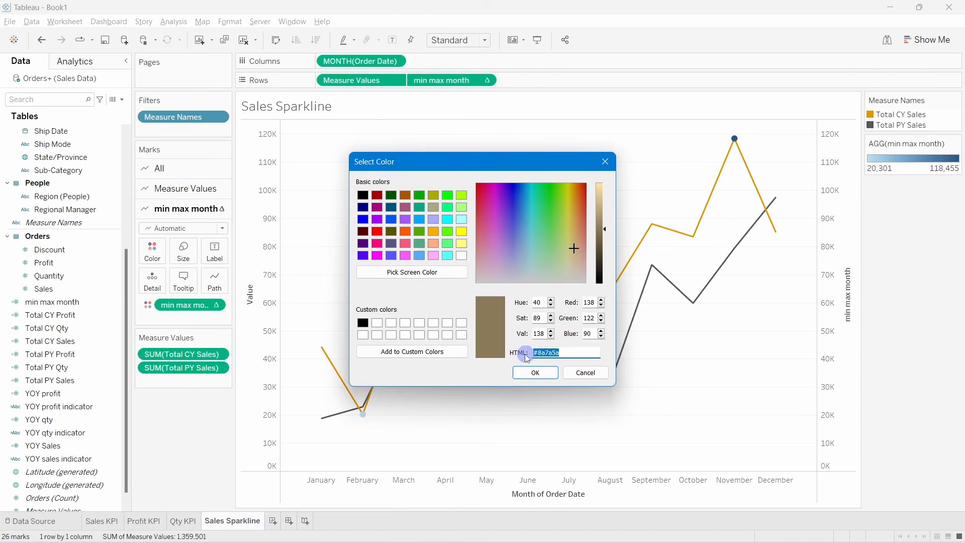
{"action": "key", "text": "ctrl+v"}
{"action": "left_click", "coordinate": [538, 372]}
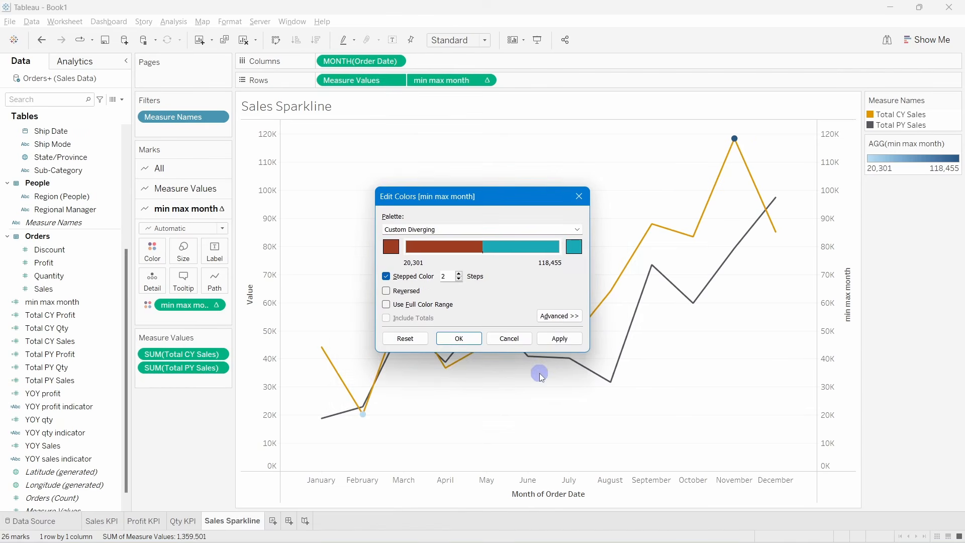
Take the second point color code from Color Code.docx in Word, set Tableau's low-end palette color to #55557f, and apply the colors.
{"action": "key", "text": "alt+Tab"}
{"action": "left_click_drag", "start_coordinate": [407, 326], "coordinate": [436, 326]}
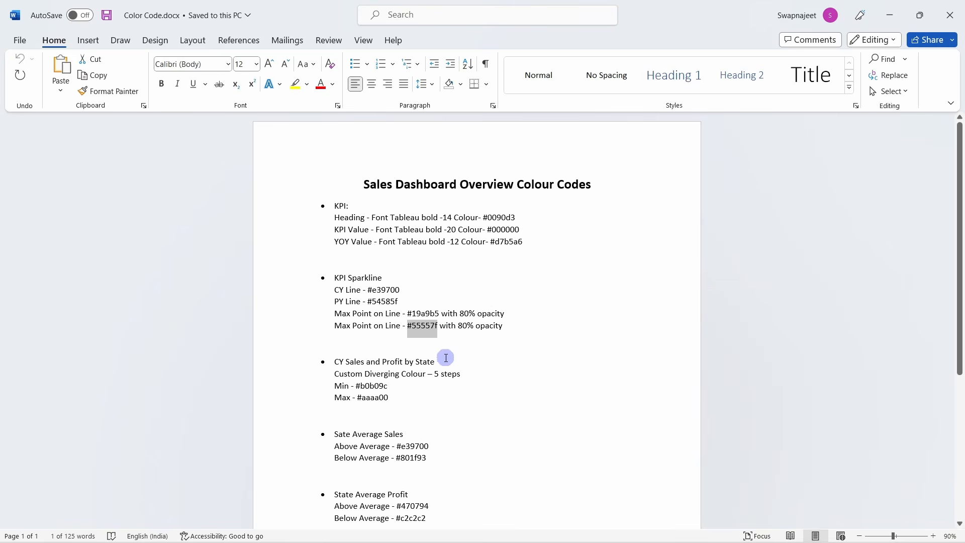
{"action": "key", "text": "alt+Tab"}
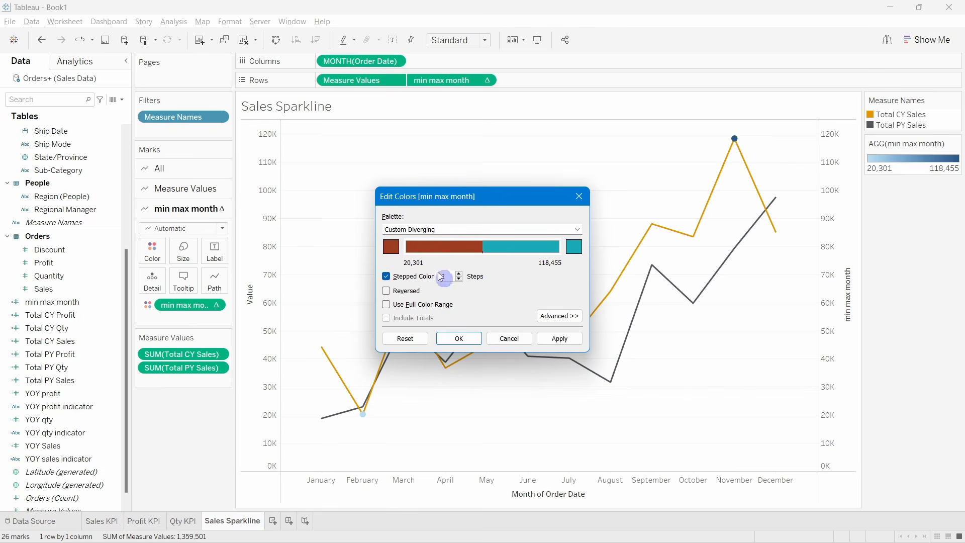
{"action": "left_click", "coordinate": [391, 247]}
{"action": "left_click_drag", "start_coordinate": [576, 356], "coordinate": [512, 354]}
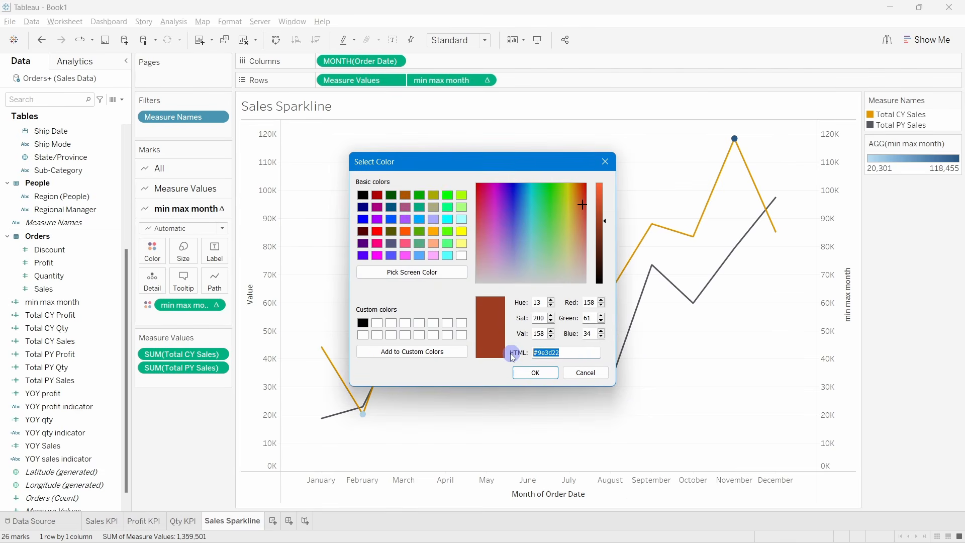
{"action": "type", "text": "#55557f"}
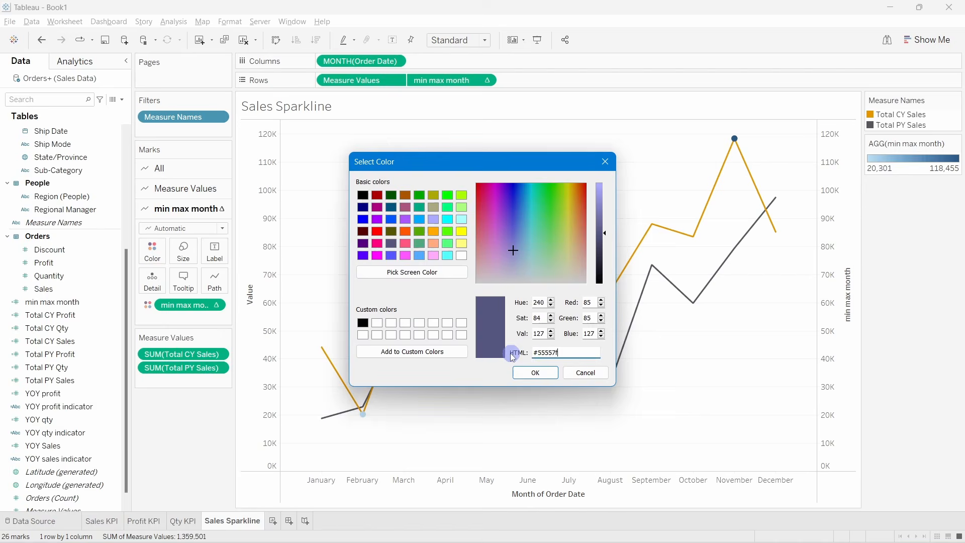
{"action": "left_click", "coordinate": [534, 372]}
{"action": "left_click", "coordinate": [562, 339]}
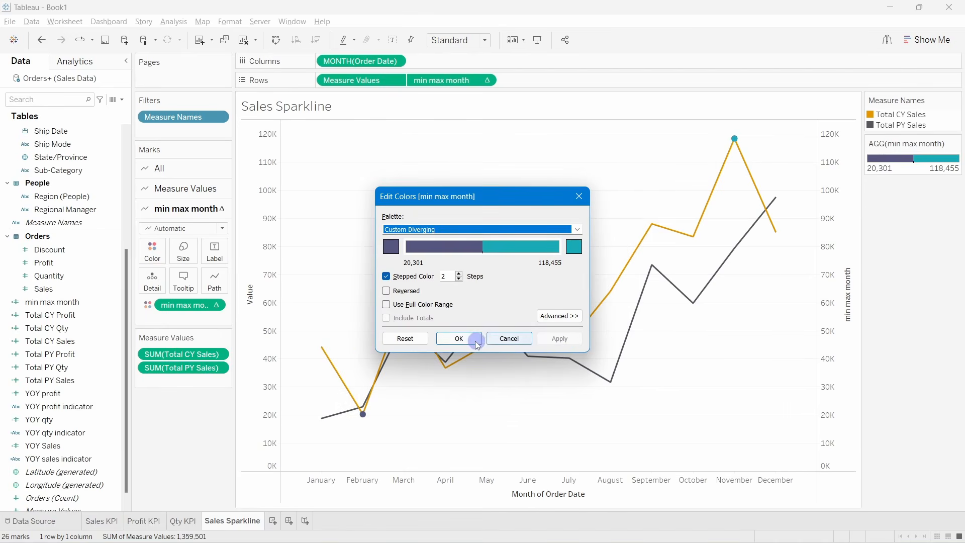
{"action": "left_click", "coordinate": [459, 338]}
{"action": "left_click", "coordinate": [161, 387]}
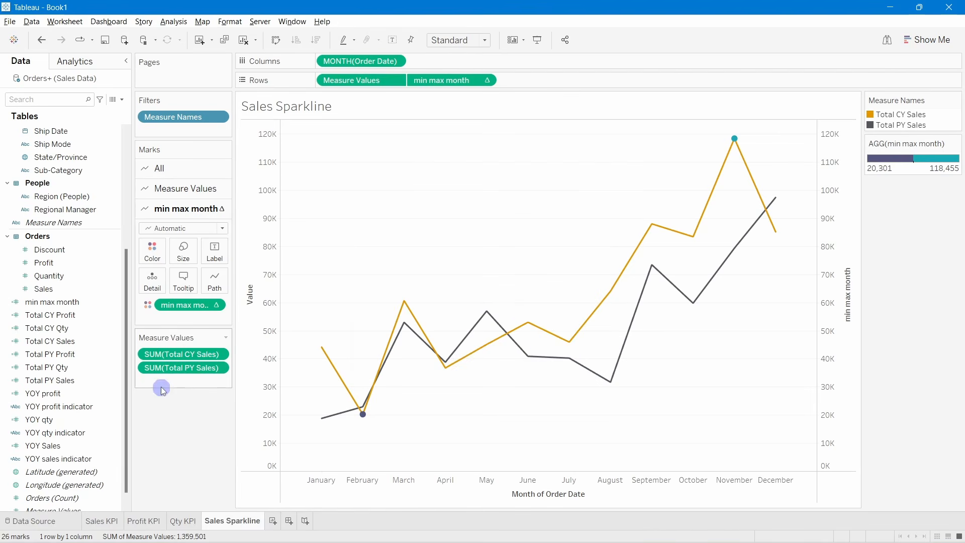
Switch to Word and check the opacity specified for the KPI Sparkline points in Color Code.docx.
{"action": "key", "text": "alt+Tab"}
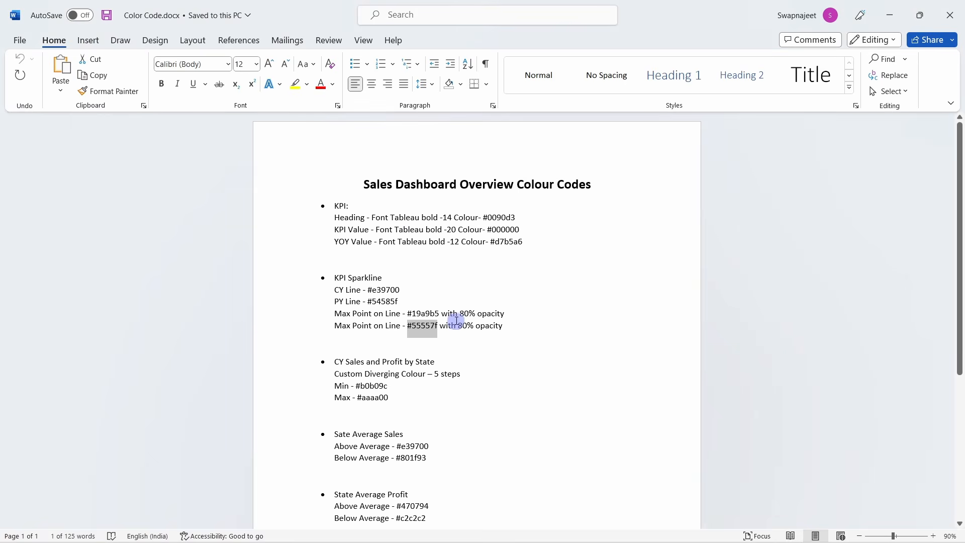
{"action": "key", "text": "alt+Tab"}
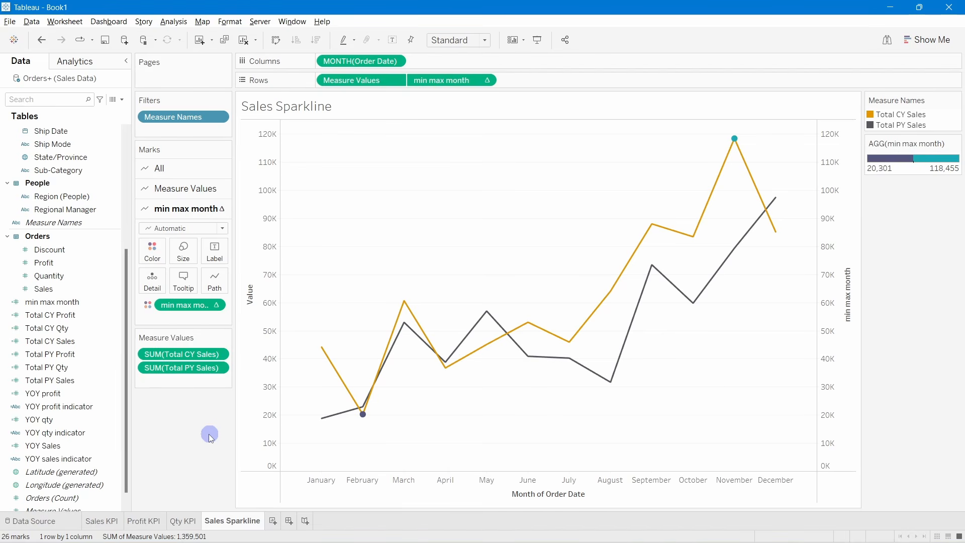
{"action": "key", "text": "alt+Tab"}
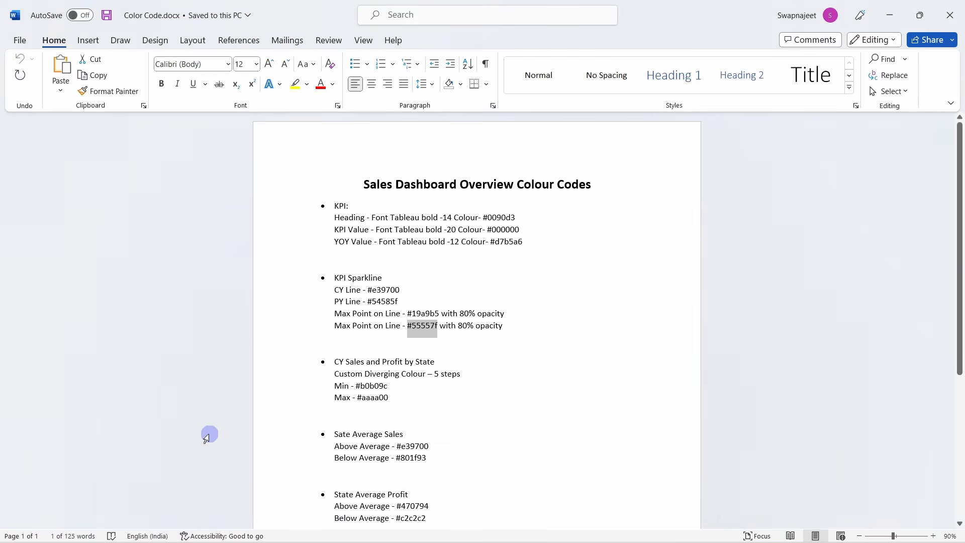
Return to Tableau and set the opacity of the min max month marks to 80%.
{"action": "left_click", "coordinate": [473, 350]}
{"action": "key", "text": "alt+Tab"}
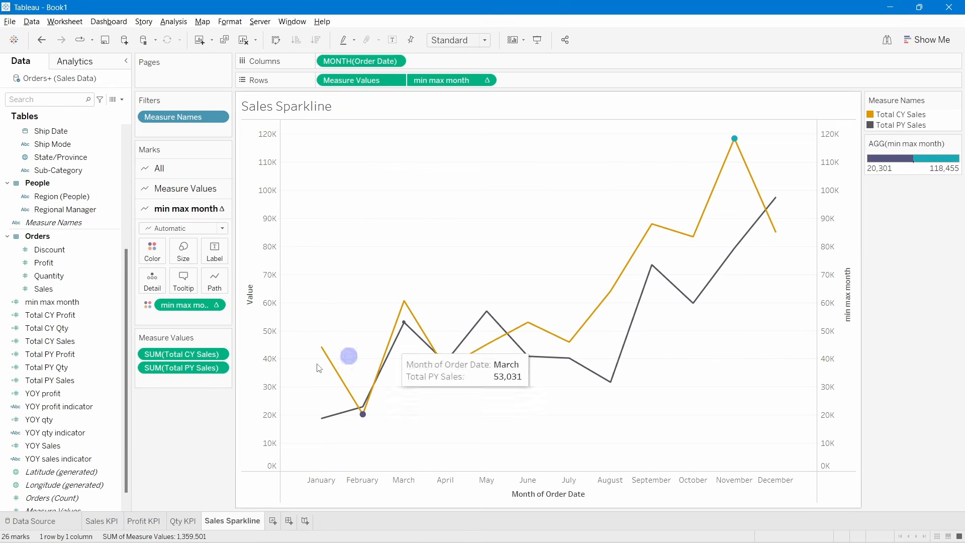
{"action": "left_click", "coordinate": [154, 253]}
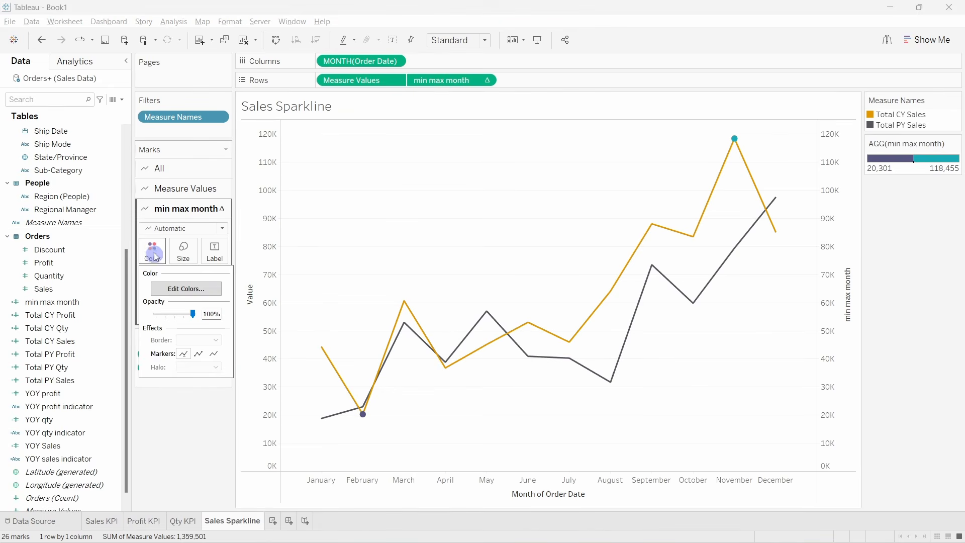
{"action": "left_click", "coordinate": [155, 254]}
{"action": "left_click", "coordinate": [146, 248]}
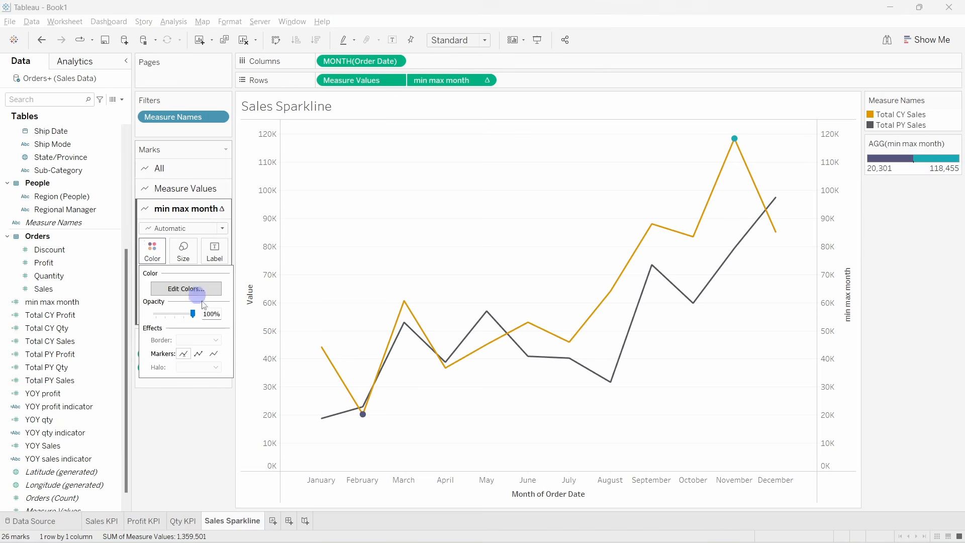
{"action": "left_click", "coordinate": [195, 315]}
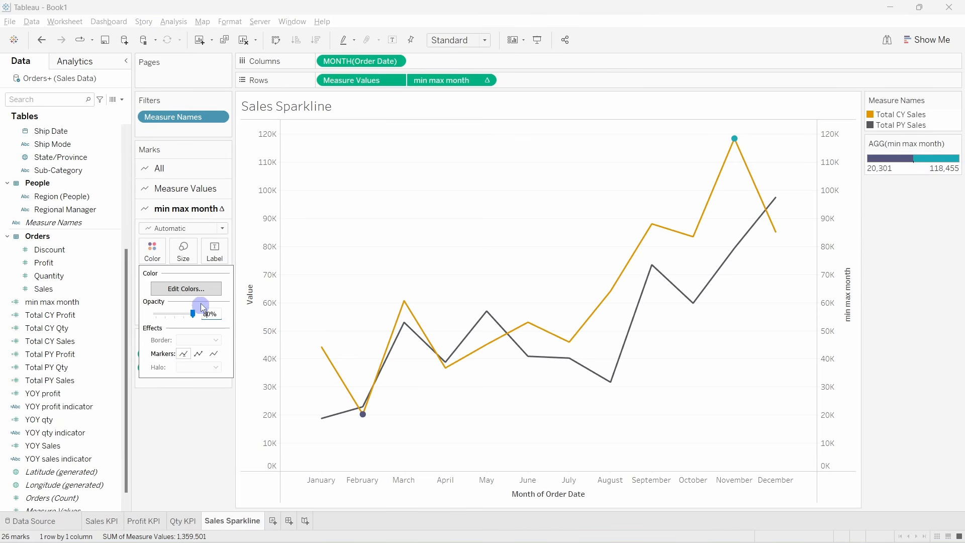
{"action": "left_click", "coordinate": [177, 469]}
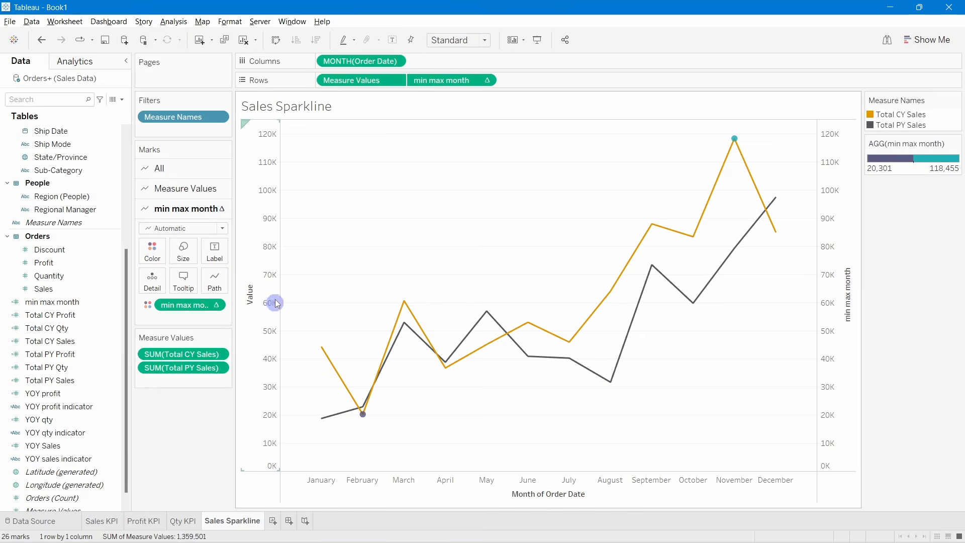
Hide the headers of the Value axis and the Month of Order Date axis in the Sales Sparkline view.
{"action": "right_click", "coordinate": [258, 219]}
{"action": "left_click", "coordinate": [307, 322]}
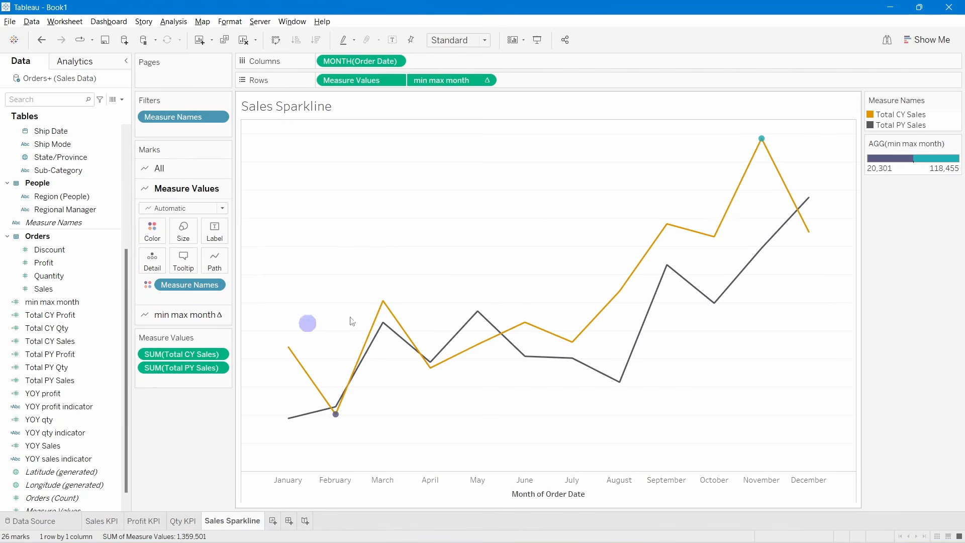
{"action": "left_click", "coordinate": [366, 491]}
{"action": "right_click", "coordinate": [365, 490]}
{"action": "left_click", "coordinate": [390, 464]}
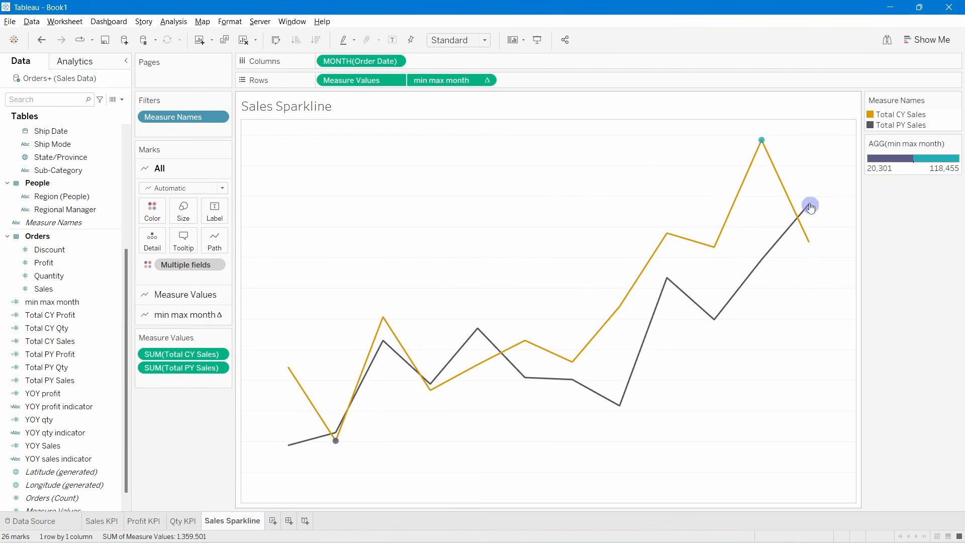
Disable command buttons and selection by category in the tooltip of the min max month marks.
{"action": "left_click", "coordinate": [172, 317]}
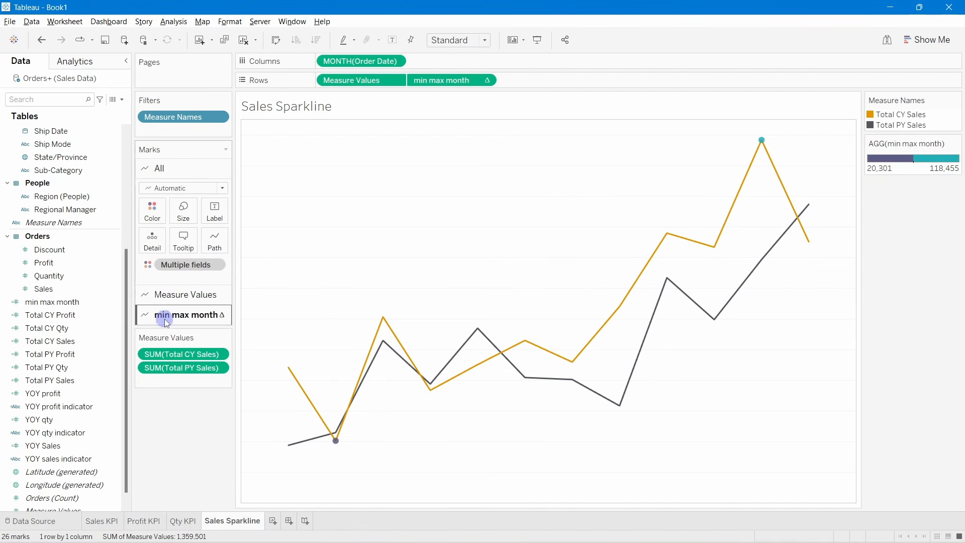
{"action": "left_click", "coordinate": [184, 282]}
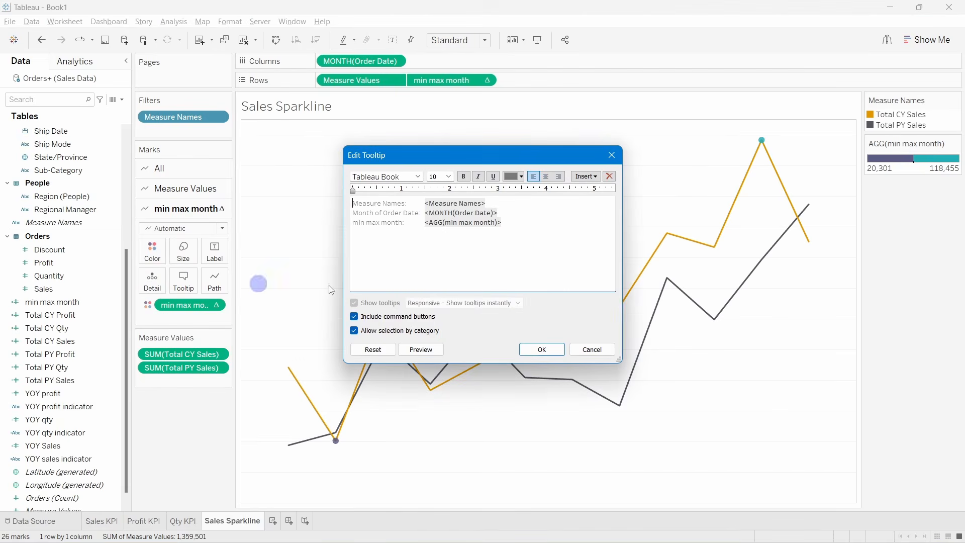
{"action": "left_click", "coordinate": [355, 317]}
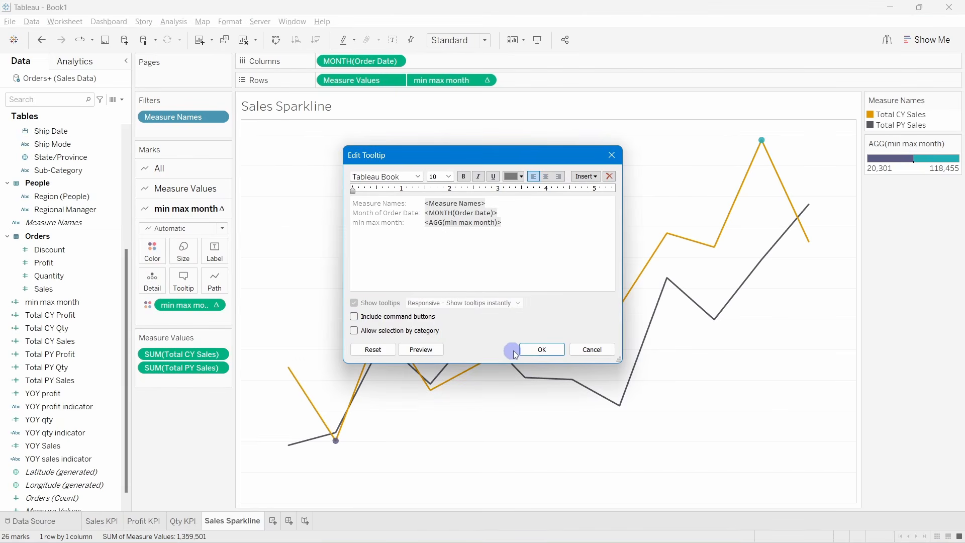
{"action": "left_click", "coordinate": [538, 350]}
Disable command buttons and selection by category in the tooltip of the Measure Values marks.
{"action": "left_click", "coordinate": [174, 197]}
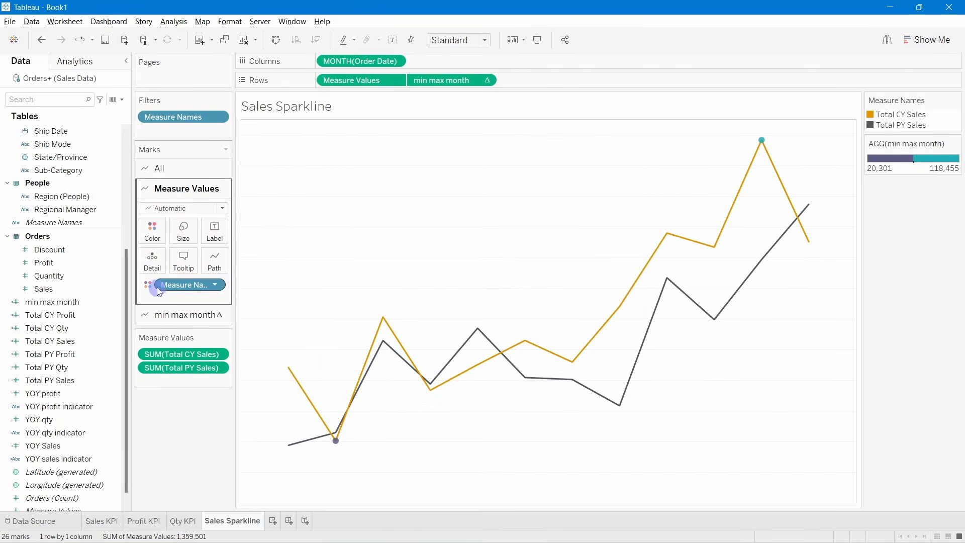
{"action": "left_click", "coordinate": [184, 261]}
{"action": "left_click", "coordinate": [373, 317]}
{"action": "left_click", "coordinate": [354, 317]}
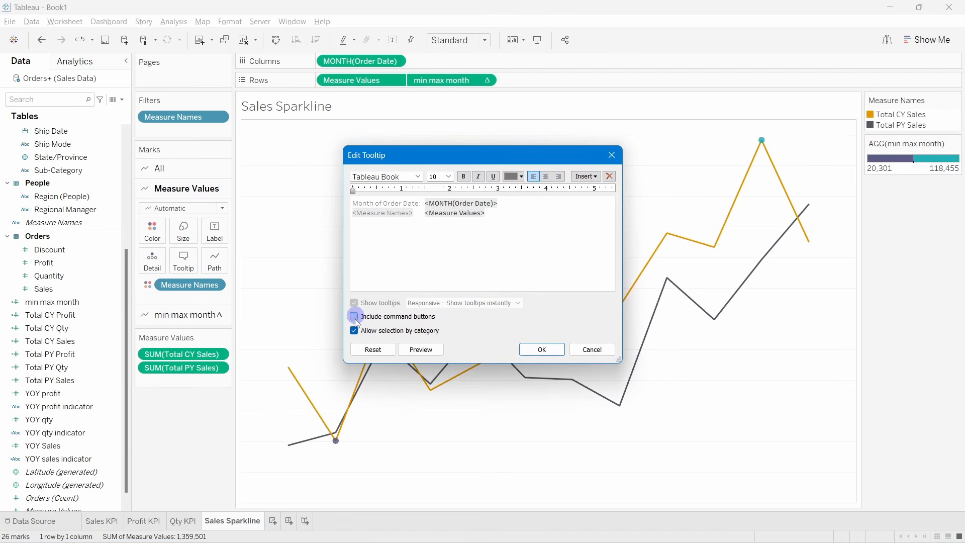
{"action": "left_click", "coordinate": [354, 331]}
{"action": "left_click", "coordinate": [543, 349]}
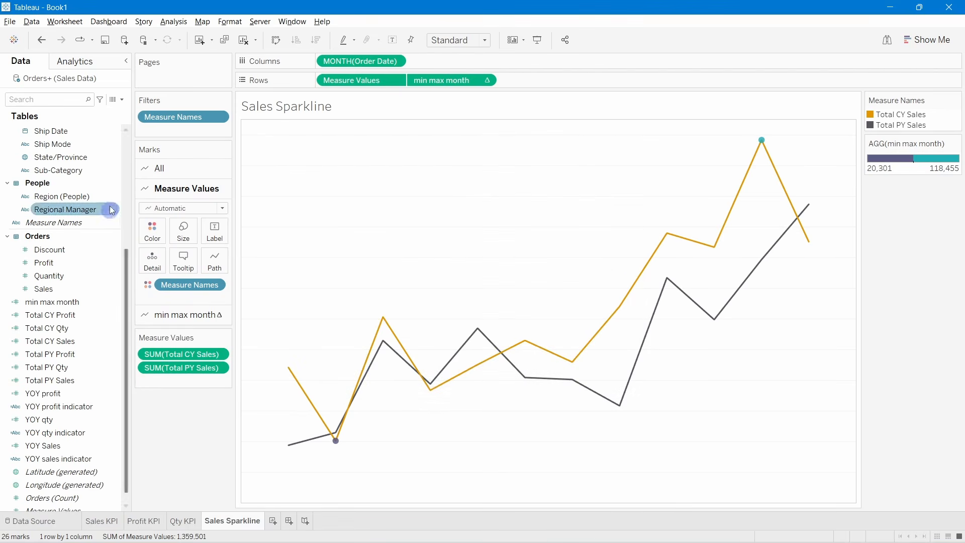
{"action": "left_click", "coordinate": [153, 169]}
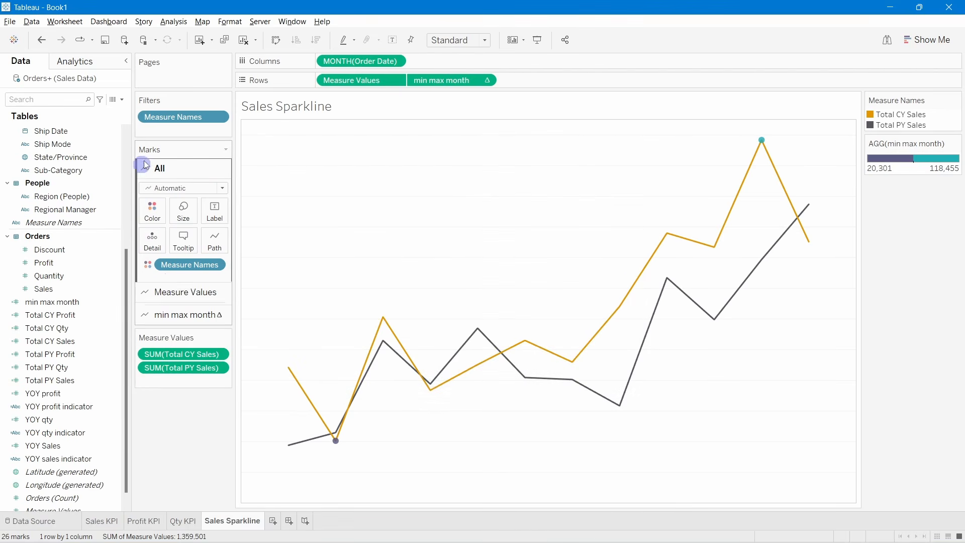
{"action": "left_click", "coordinate": [183, 244]}
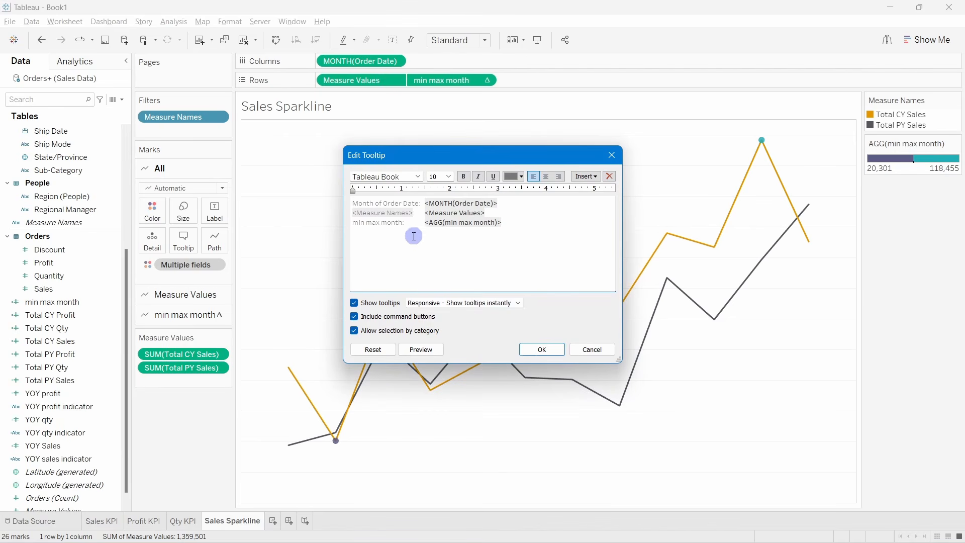
{"action": "left_click_drag", "start_coordinate": [516, 226], "coordinate": [349, 213]}
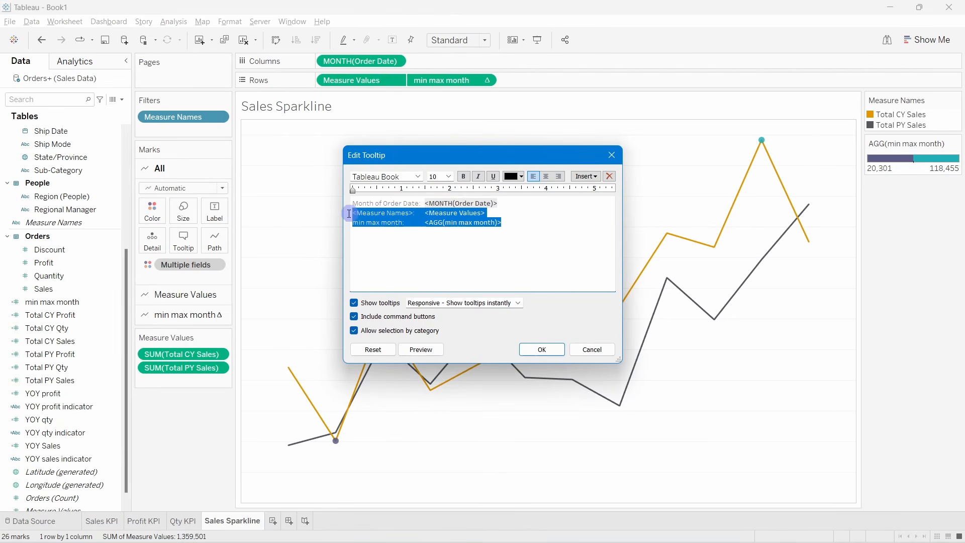
{"action": "key", "text": "Delete"}
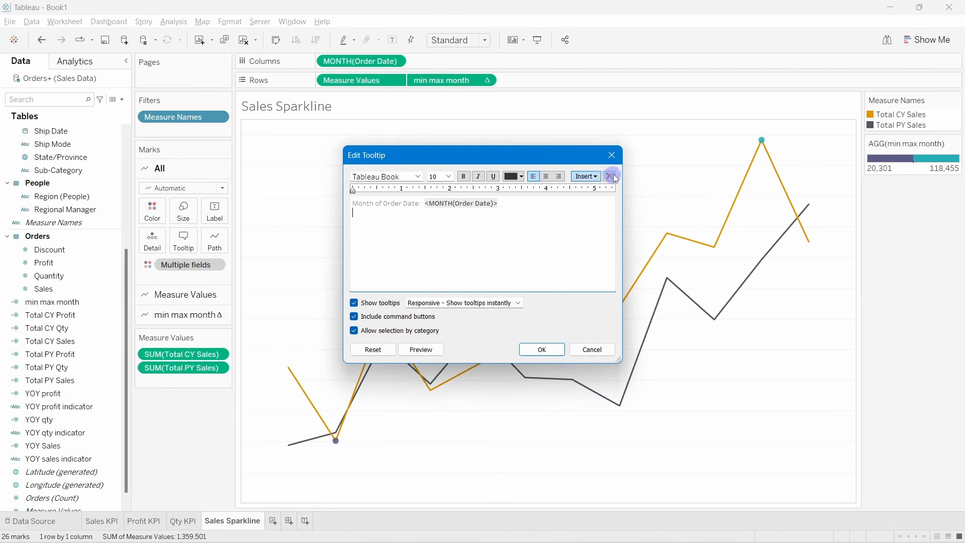
{"action": "left_click", "coordinate": [589, 177]}
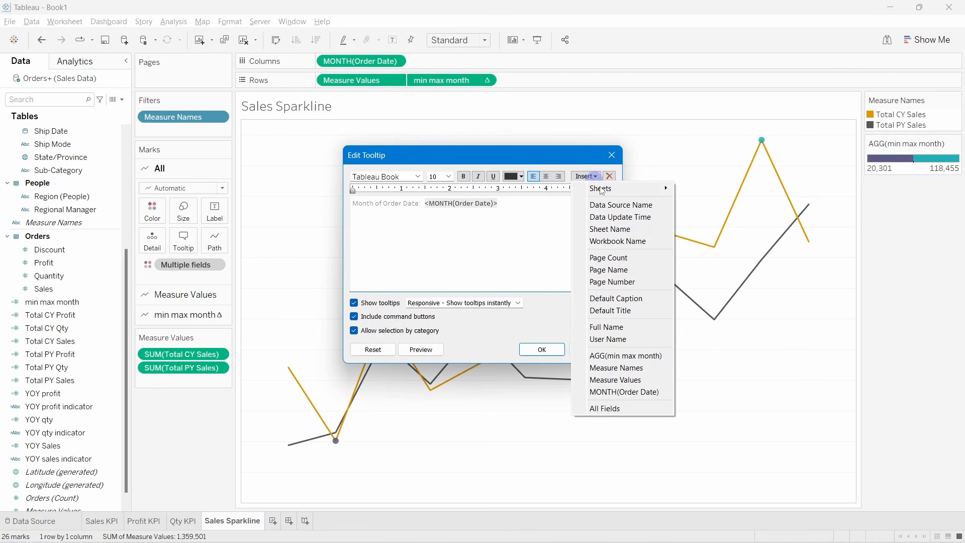
{"action": "left_click", "coordinate": [553, 255]}
{"action": "left_click", "coordinate": [612, 154]}
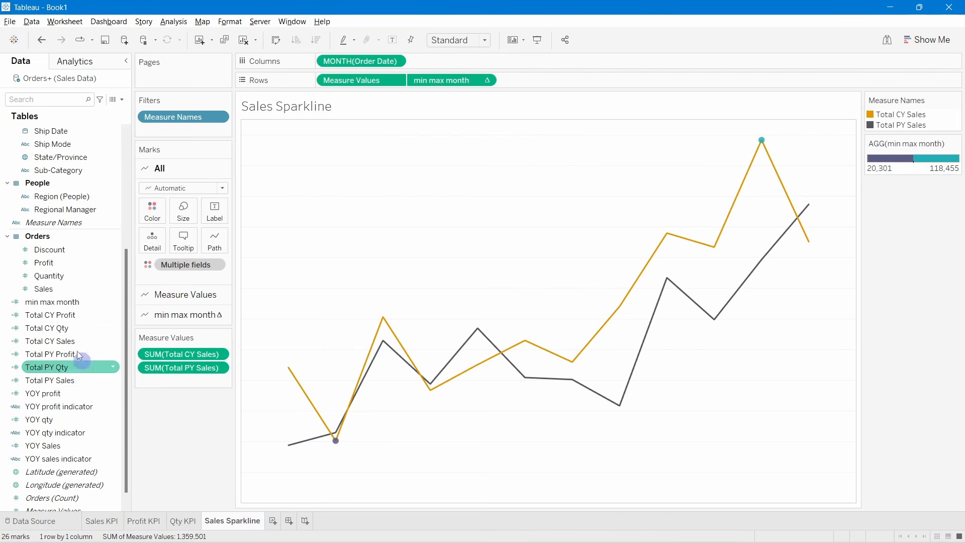
Add Total CY Sales and Total PY Sales as detail fields on the marks for all measures.
{"action": "left_click_drag", "start_coordinate": [61, 346], "coordinate": [153, 250]}
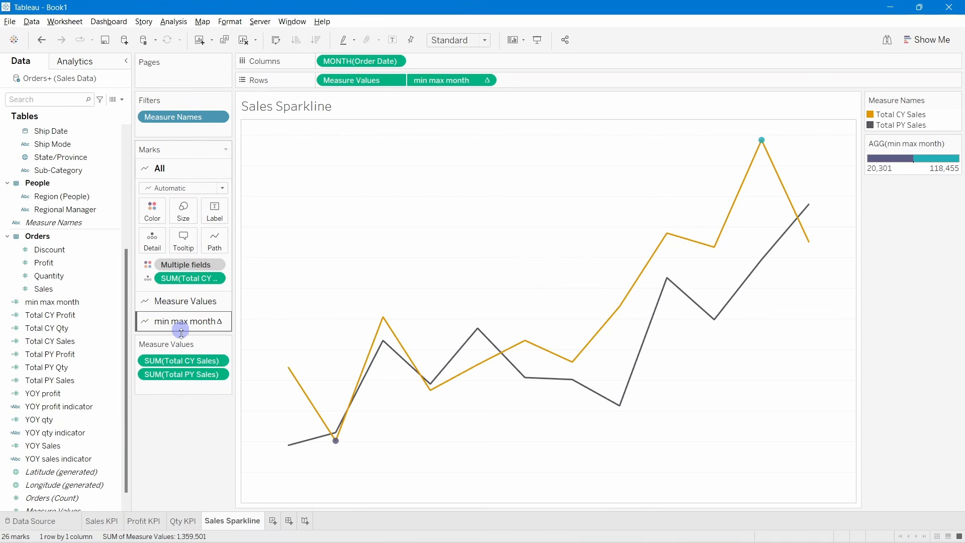
{"action": "left_click", "coordinate": [64, 451]}
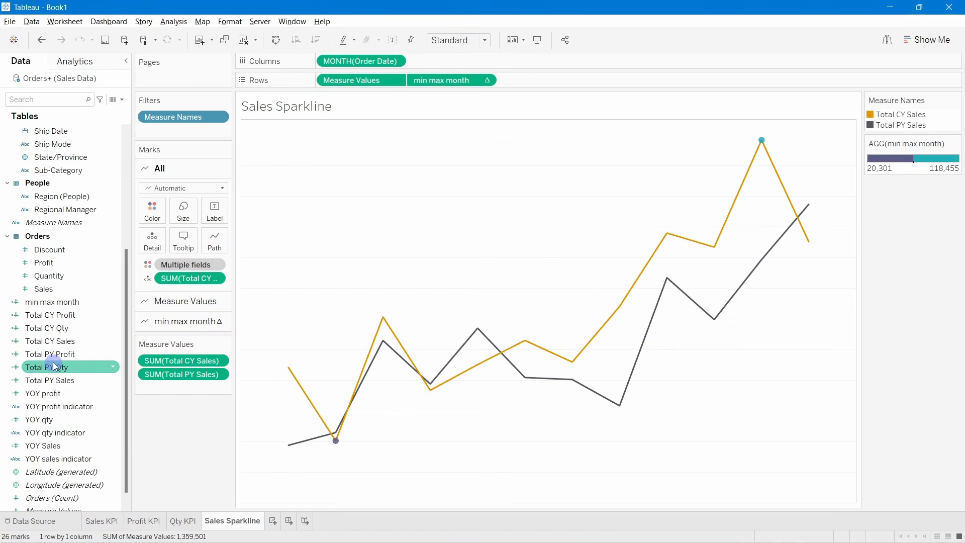
{"action": "scroll", "coordinate": [75, 418], "scroll_direction": "down", "scroll_amount": 1}
{"action": "scroll", "coordinate": [74, 420], "scroll_direction": "up", "scroll_amount": 5}
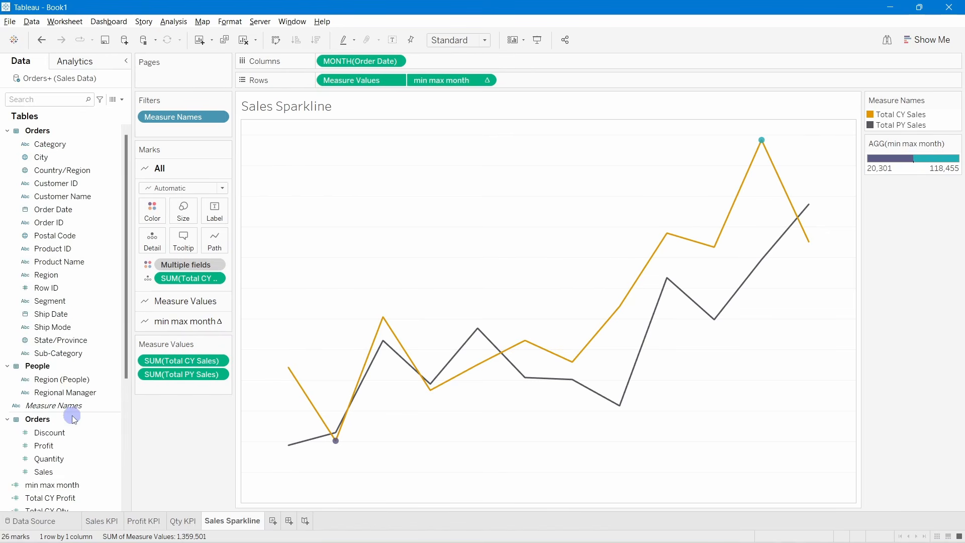
{"action": "scroll", "coordinate": [74, 419], "scroll_direction": "down", "scroll_amount": 5}
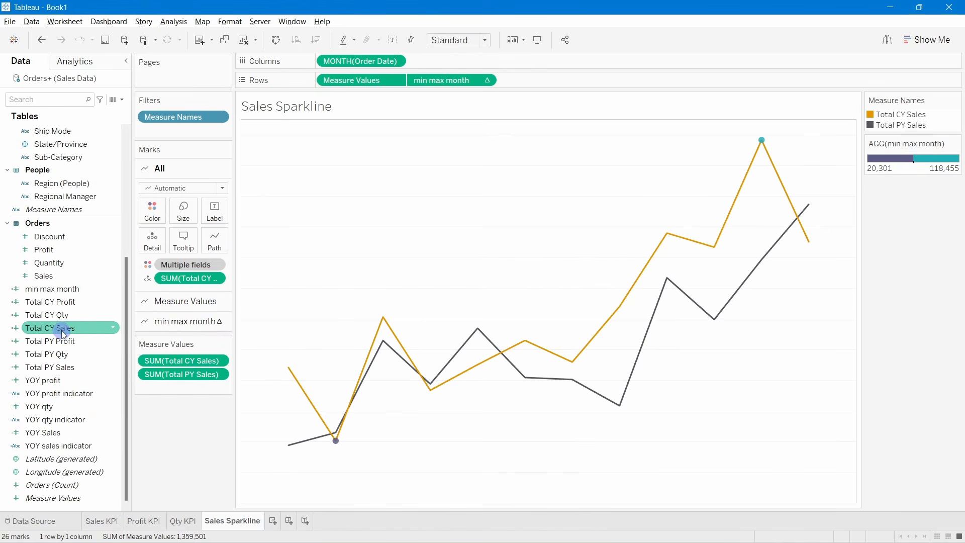
{"action": "left_click_drag", "start_coordinate": [55, 367], "coordinate": [149, 252]}
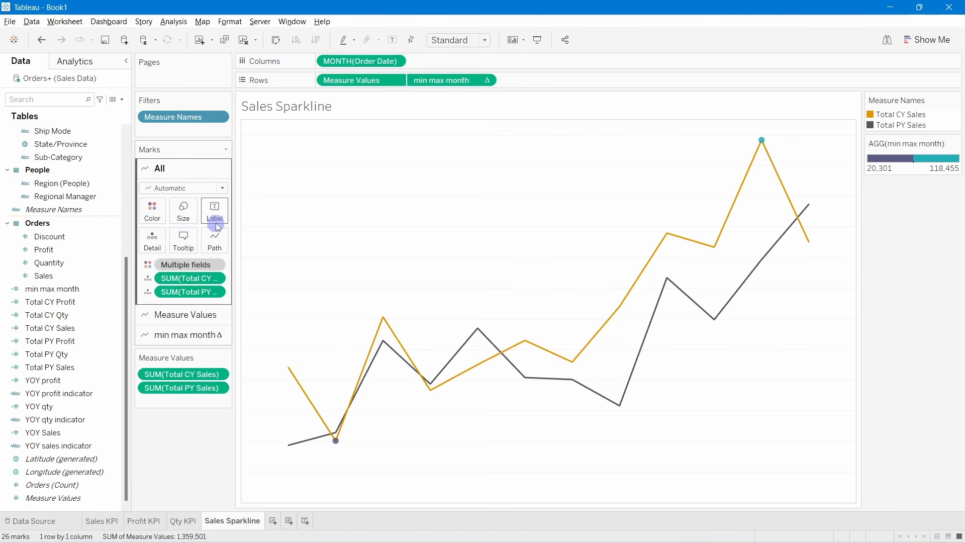
{"action": "left_click", "coordinate": [184, 243]}
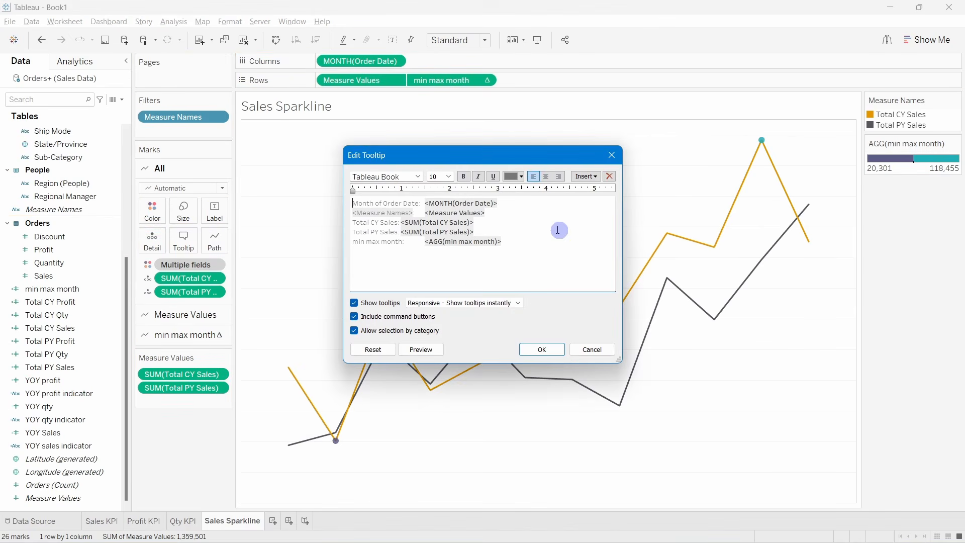
{"action": "left_click", "coordinate": [189, 283]}
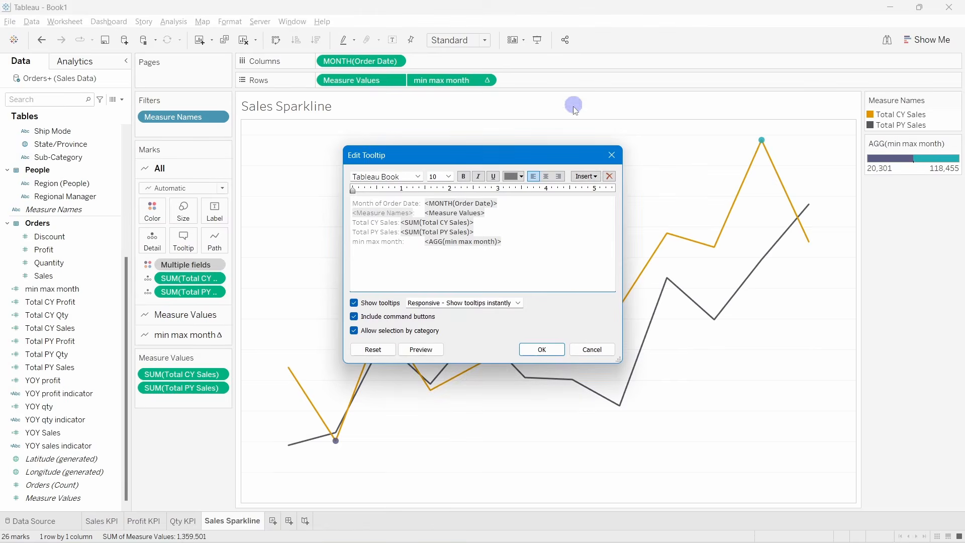
{"action": "left_click", "coordinate": [612, 154]}
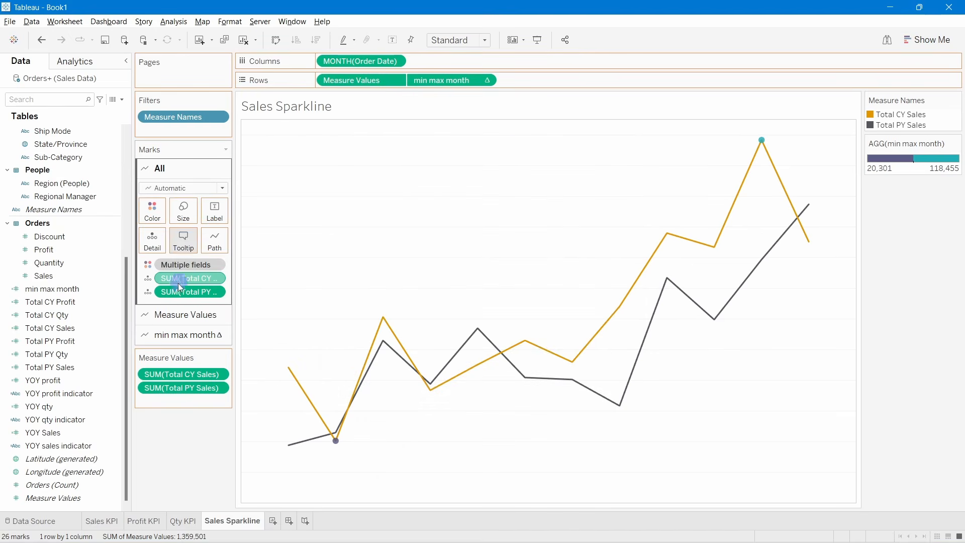
Move Total CY Sales and Total PY Sales from detail to tooltip, and delete the min max month and Measure Names lines from the tooltip text.
{"action": "left_click_drag", "start_coordinate": [180, 287], "coordinate": [184, 243]}
{"action": "left_click", "coordinate": [184, 241]}
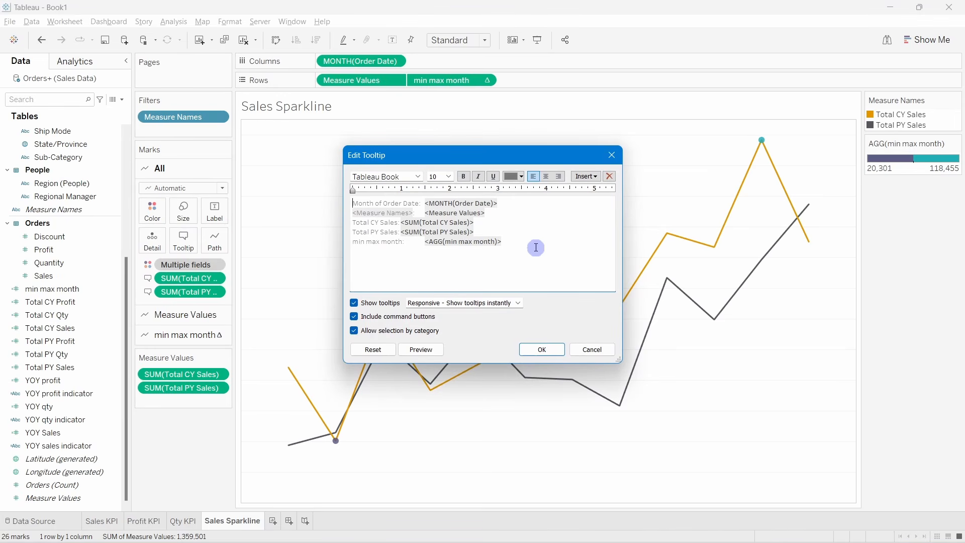
{"action": "left_click_drag", "start_coordinate": [518, 243], "coordinate": [353, 243]}
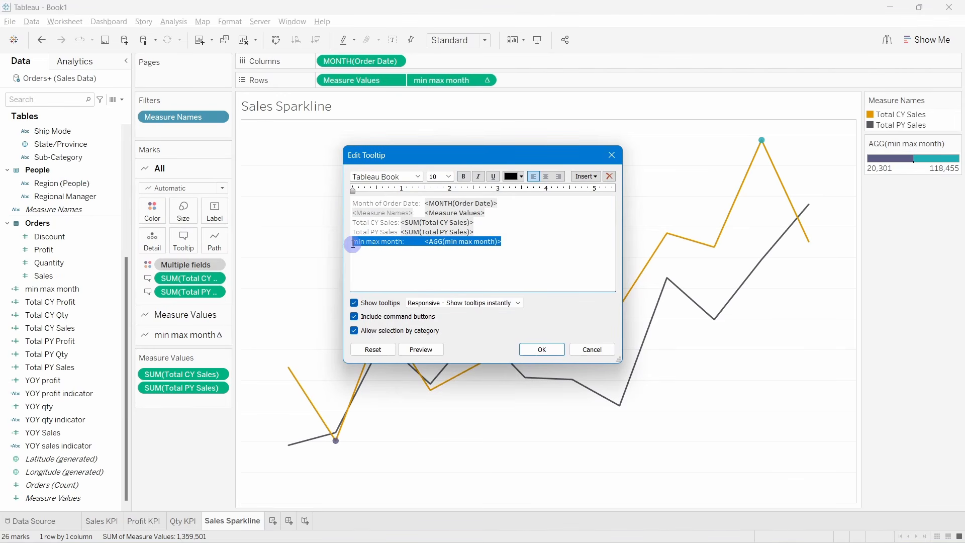
{"action": "key", "text": "Delete"}
{"action": "left_click_drag", "start_coordinate": [492, 213], "coordinate": [356, 209]}
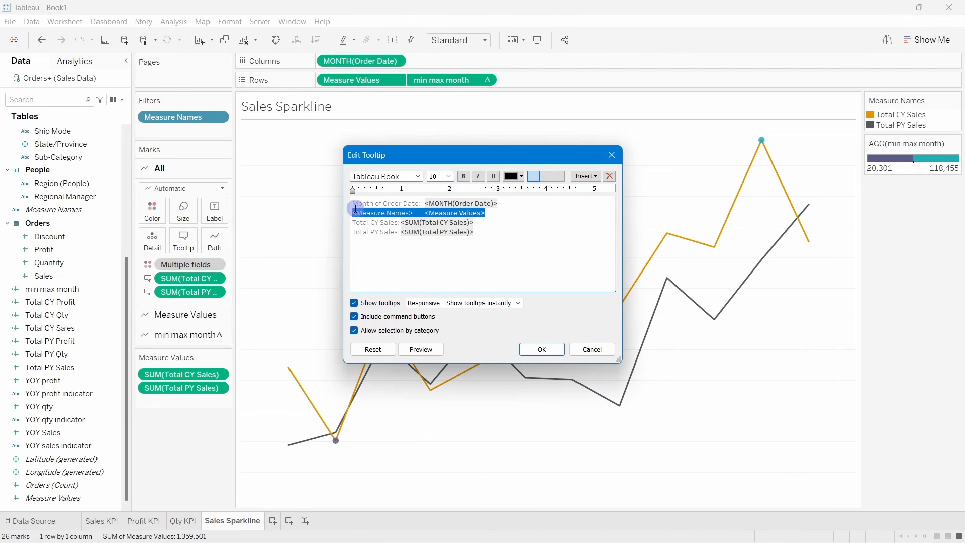
{"action": "key", "text": "Delete"}
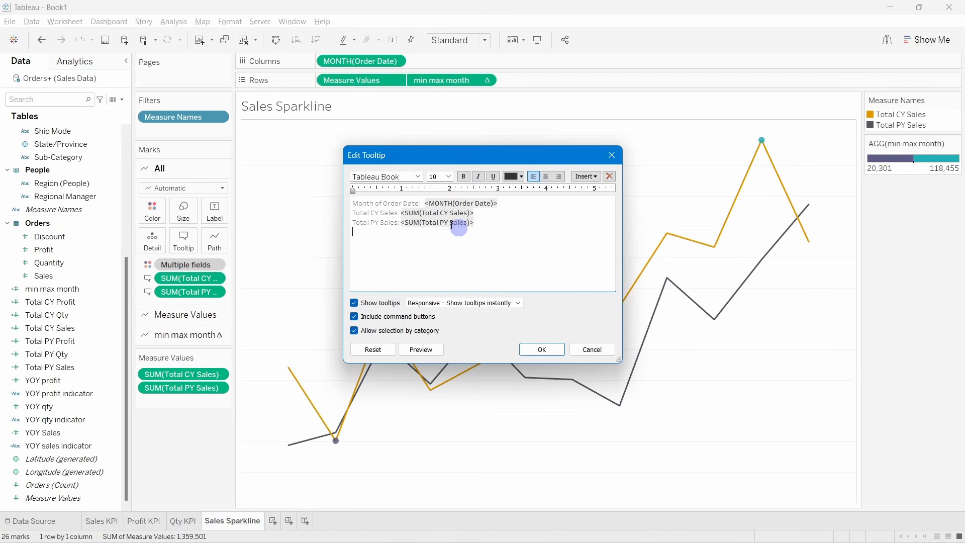
Set all of the tooltip text to size 9 in the Tableau Semibold font.
{"action": "left_click_drag", "start_coordinate": [477, 232], "coordinate": [353, 199]}
{"action": "left_click", "coordinate": [449, 176]}
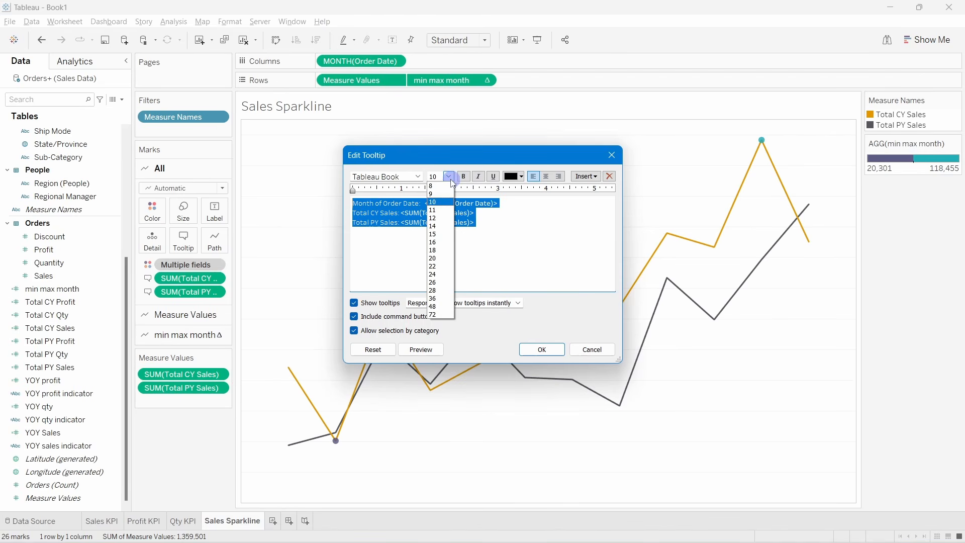
{"action": "left_click", "coordinate": [443, 195]}
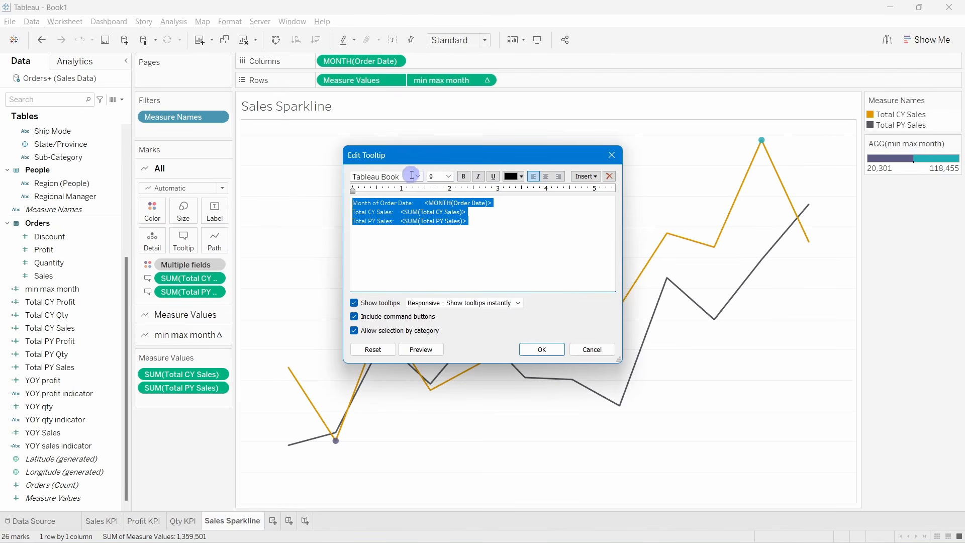
{"action": "left_click", "coordinate": [418, 176]}
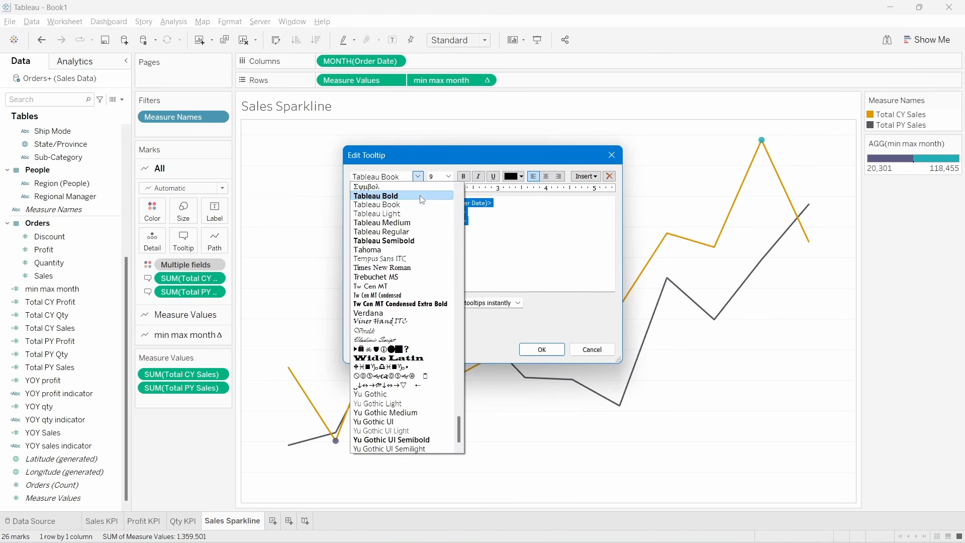
{"action": "left_click", "coordinate": [412, 242]}
Color the tooltip text purple #470794, apply the tooltip edits and check the tooltip on the sparkline marks.
{"action": "left_click", "coordinate": [520, 177]}
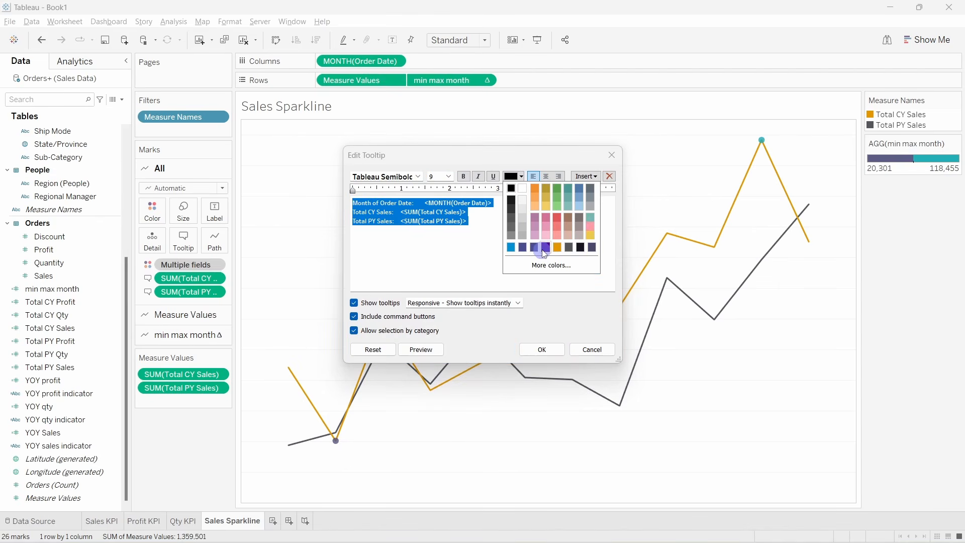
{"action": "left_click", "coordinate": [545, 247]}
{"action": "left_click", "coordinate": [520, 176]}
{"action": "left_click", "coordinate": [551, 265]}
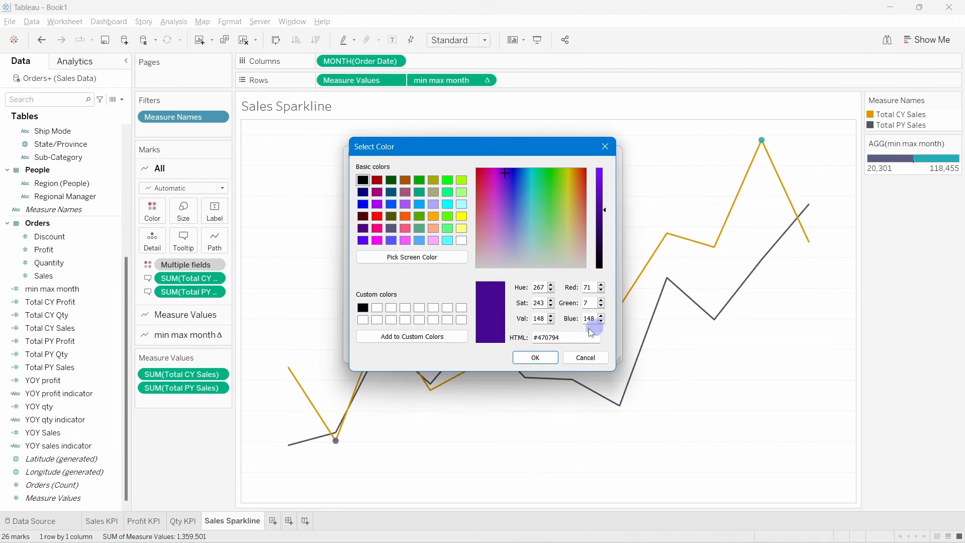
{"action": "left_click_drag", "start_coordinate": [566, 338], "coordinate": [510, 339]}
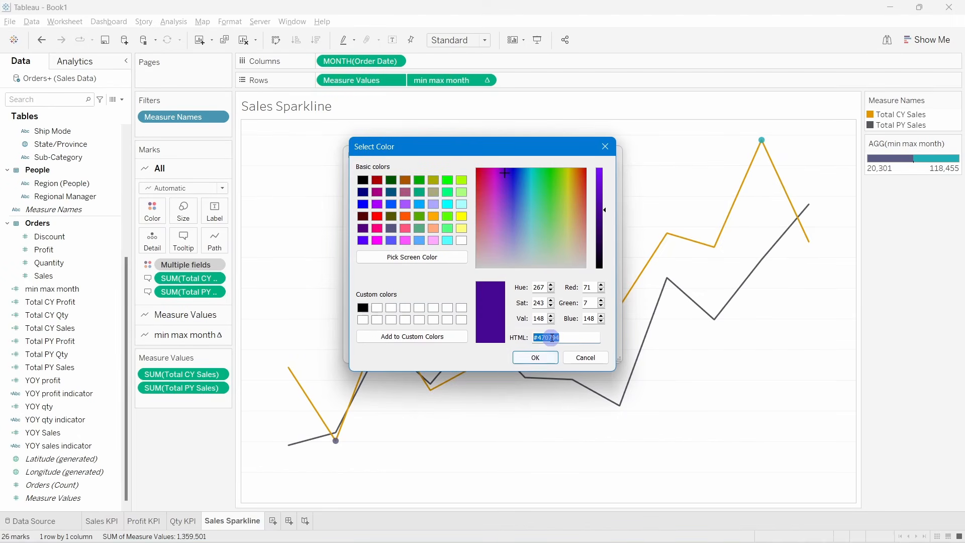
{"action": "left_click", "coordinate": [535, 357]}
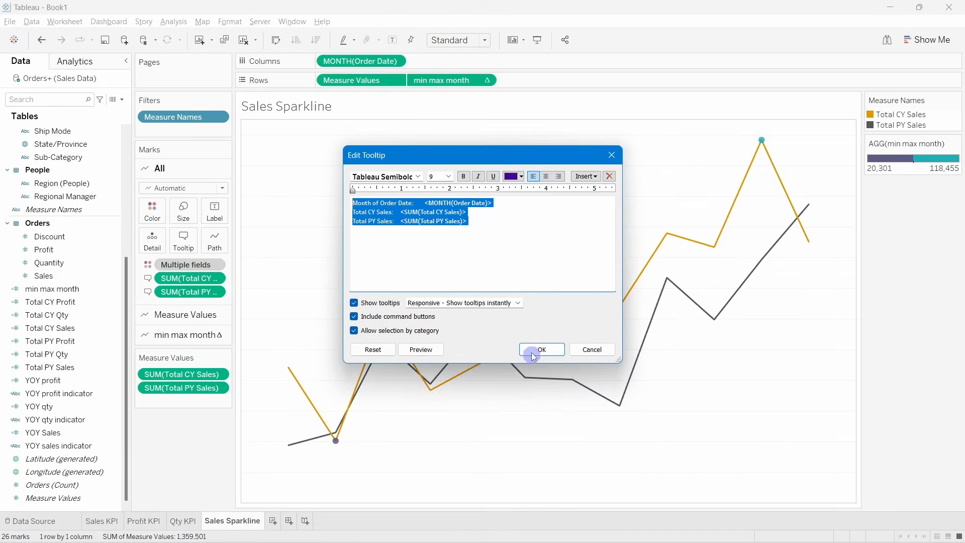
{"action": "left_click", "coordinate": [540, 350]}
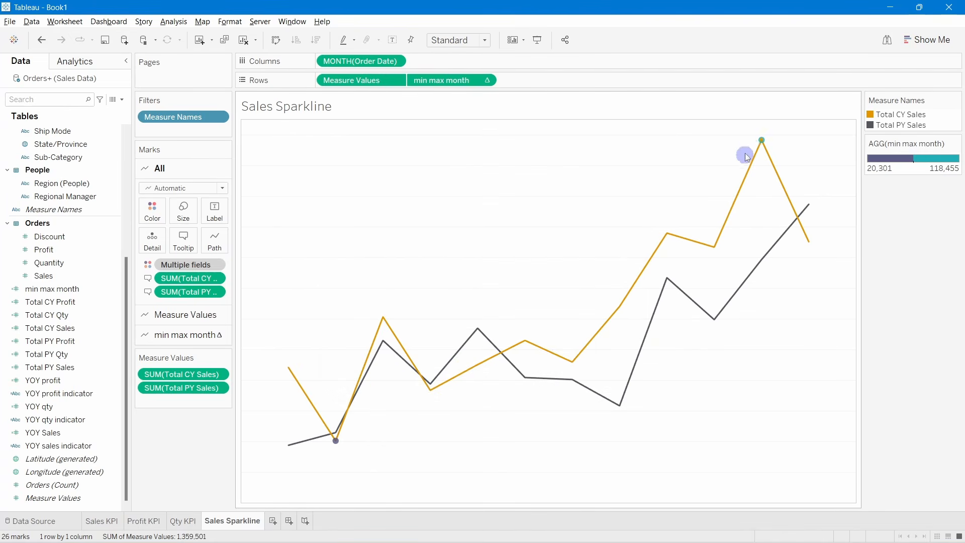
{"action": "mouse_move", "coordinate": [764, 144]}
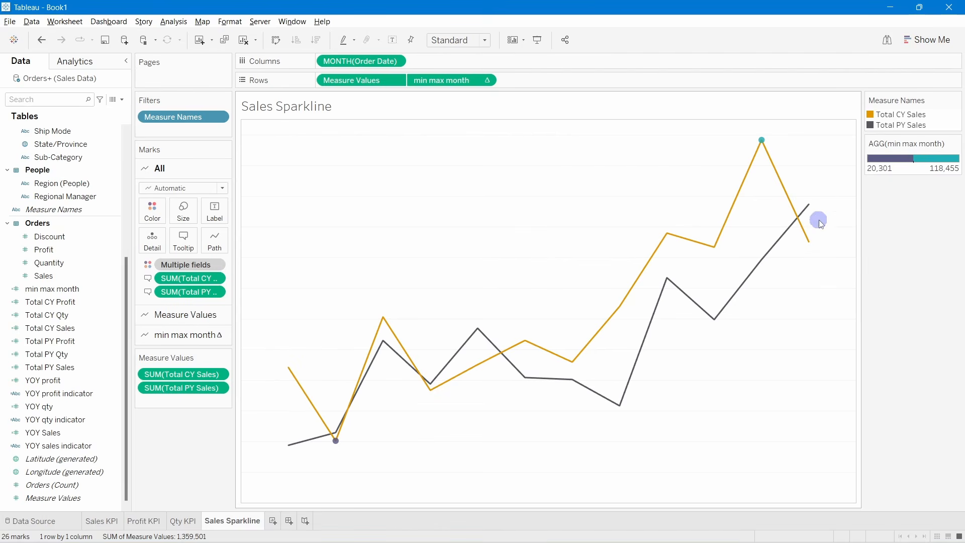
{"action": "mouse_move", "coordinate": [812, 216]}
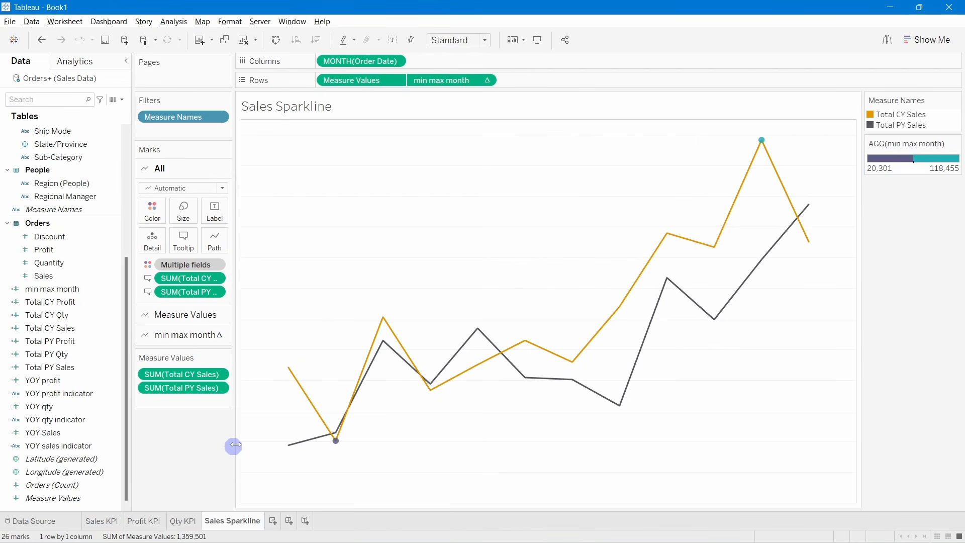
{"action": "mouse_move", "coordinate": [385, 320]}
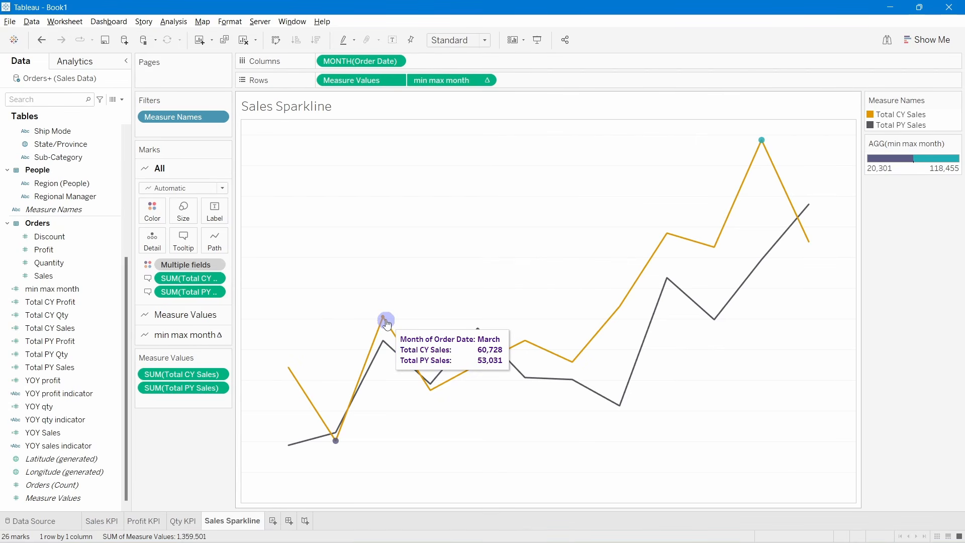
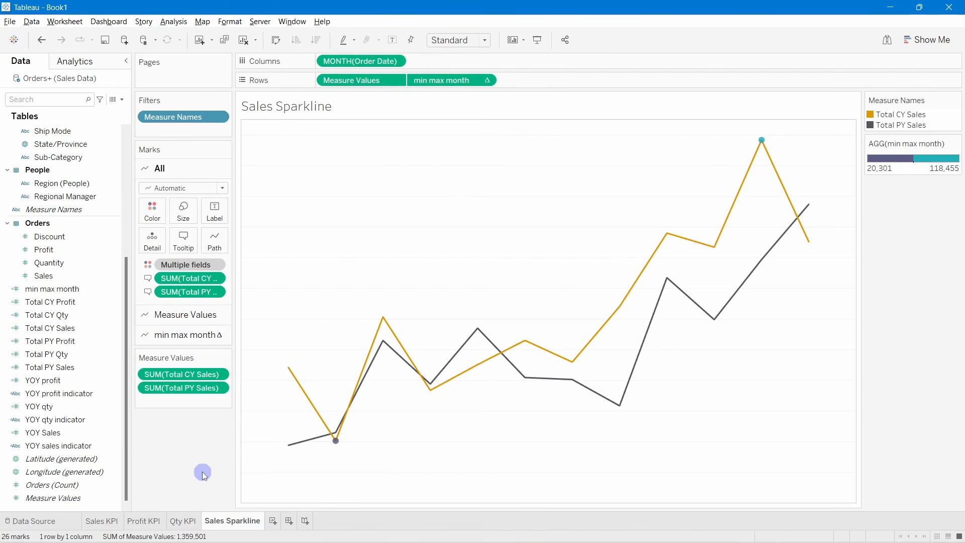
Duplicate the Sales Sparkline sheet and rename the copy Profit Sparkline.
{"action": "right_click", "coordinate": [217, 521]}
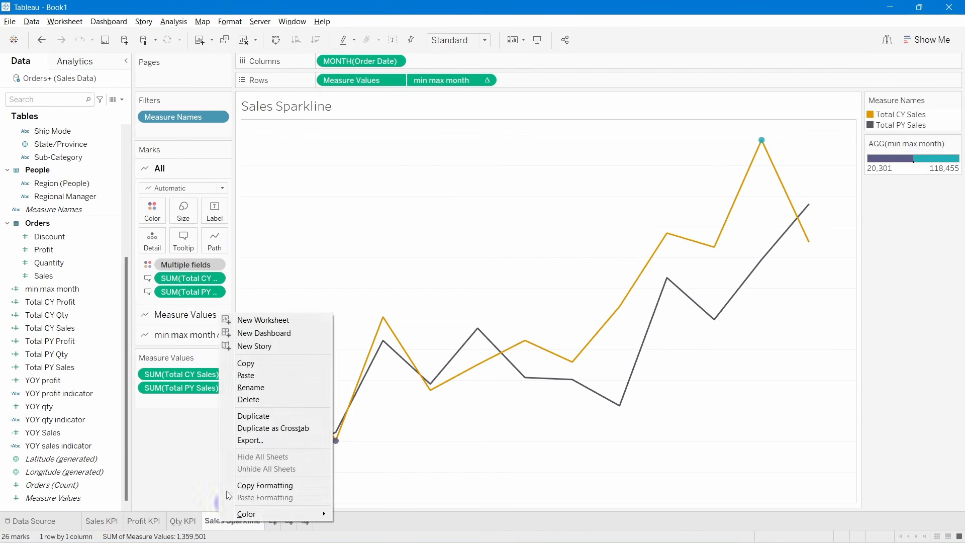
{"action": "left_click", "coordinate": [245, 419]}
{"action": "double_click", "coordinate": [290, 524]}
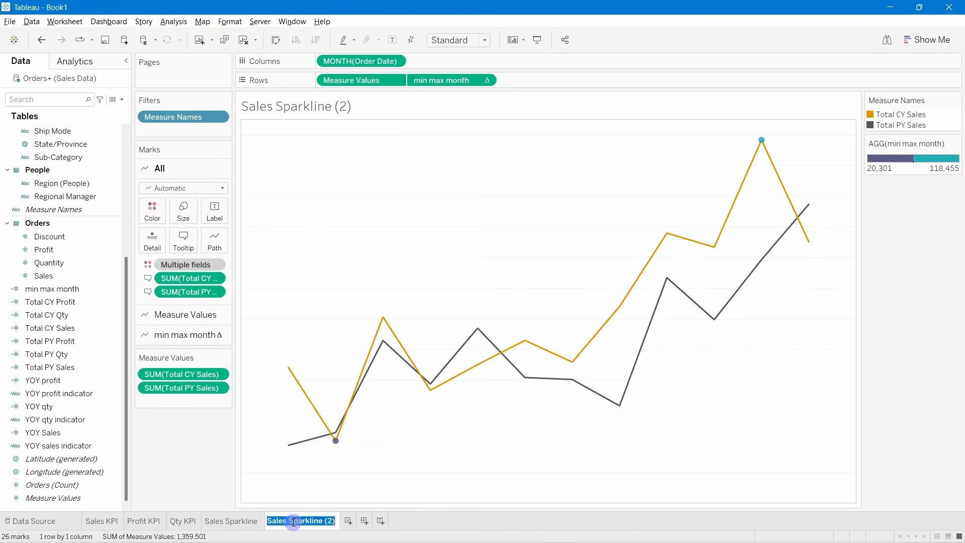
{"action": "left_click", "coordinate": [289, 522]}
{"action": "left_click_drag", "start_coordinate": [287, 521], "coordinate": [266, 524]}
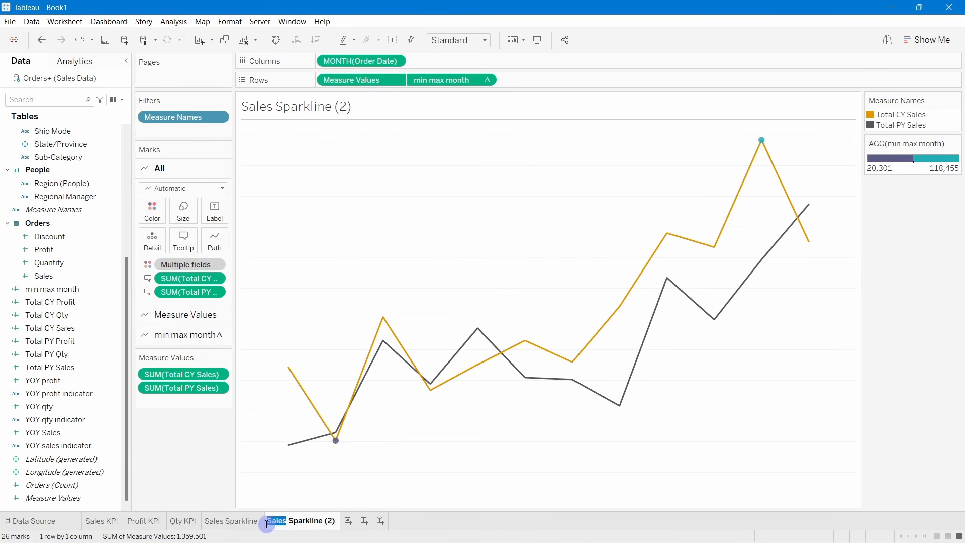
{"action": "type", "text": "Prfo"}
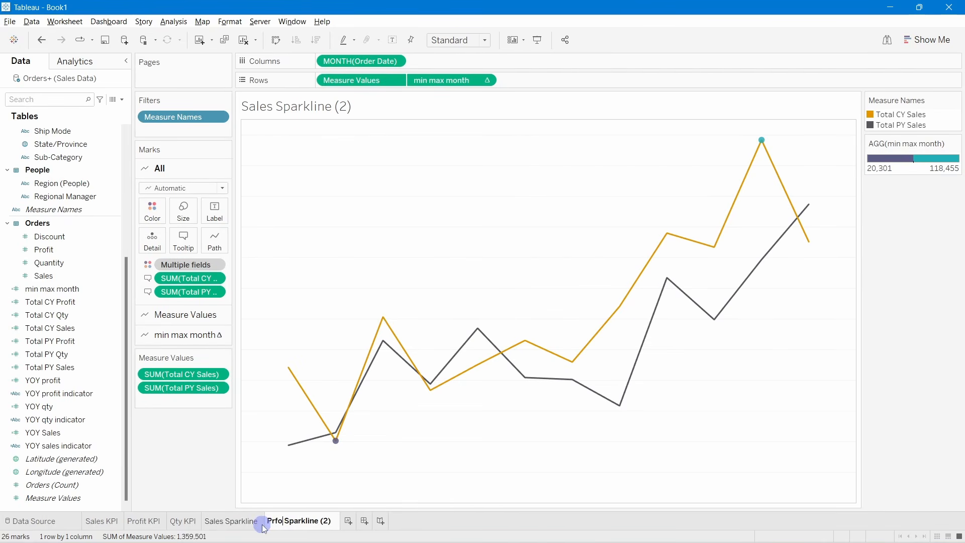
{"action": "type", "text": "it"}
{"action": "key", "text": "BackSpace"}
{"action": "type", "text": "it"}
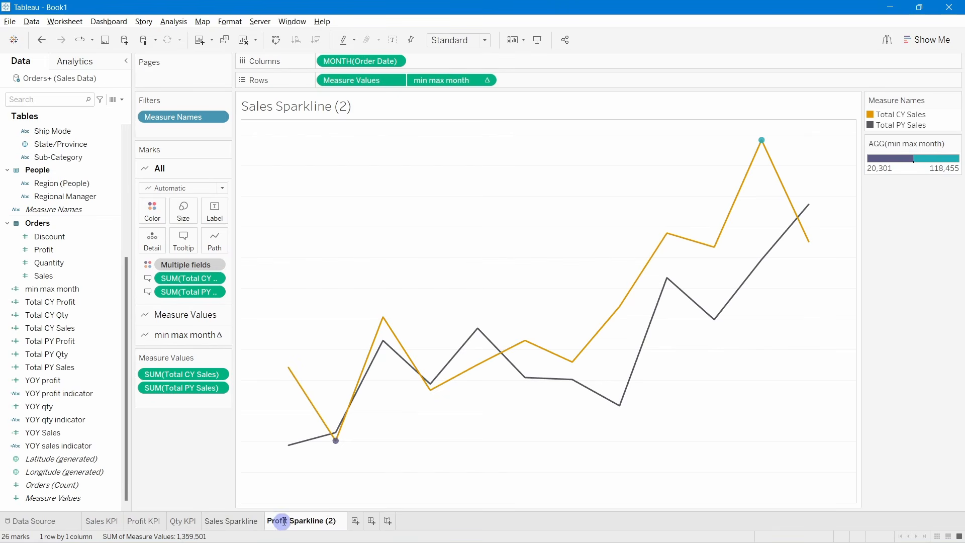
{"action": "key", "text": "BackSpace"}
{"action": "key", "text": "BackSpace"}
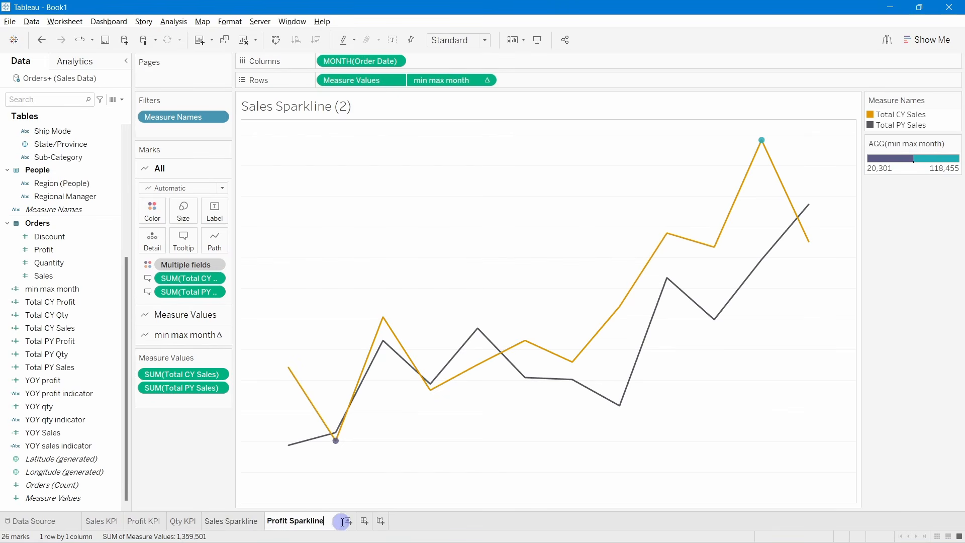
{"action": "left_click", "coordinate": [183, 435]}
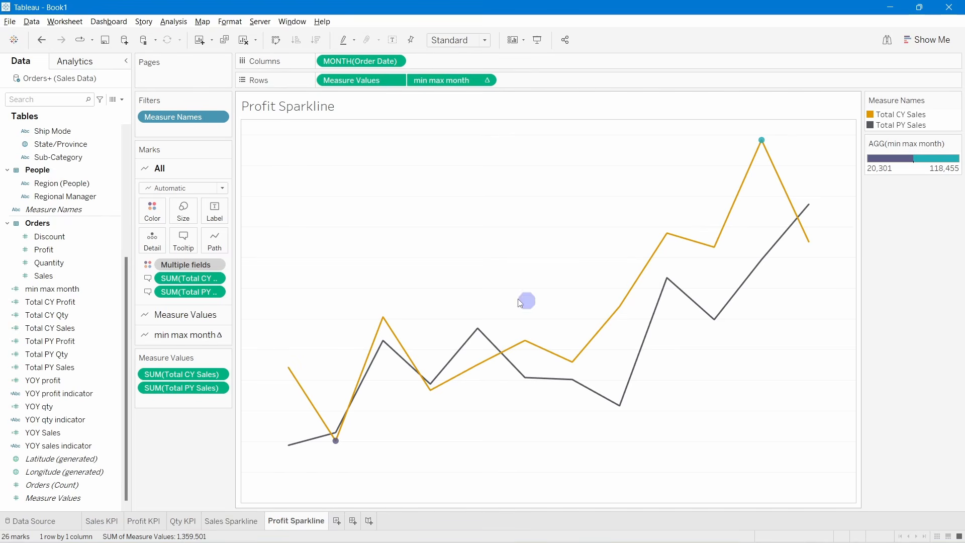
Remove min max month from the rows and filter the measures to Total CY Profit and Total PY Profit instead of the sales measures.
{"action": "left_click", "coordinate": [452, 81]}
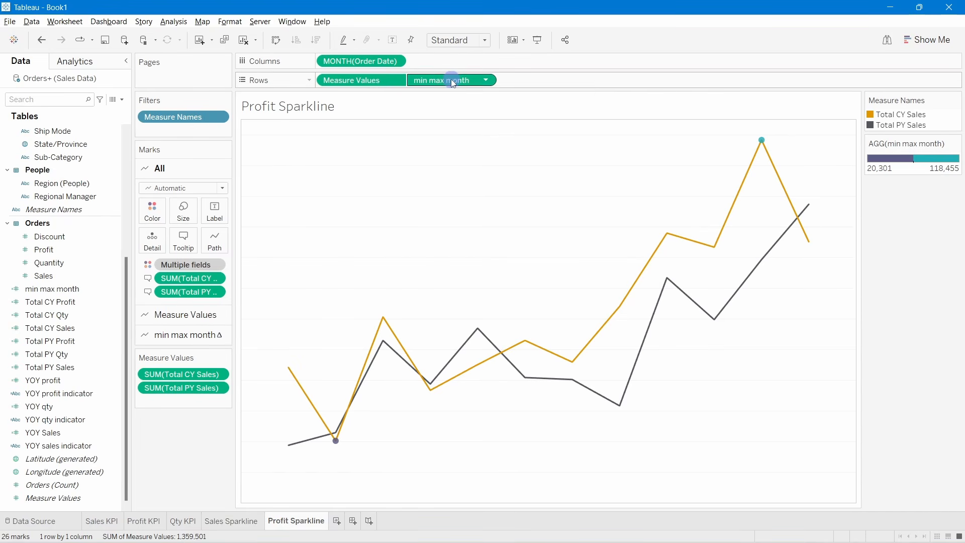
{"action": "left_click_drag", "start_coordinate": [454, 82], "coordinate": [192, 481]}
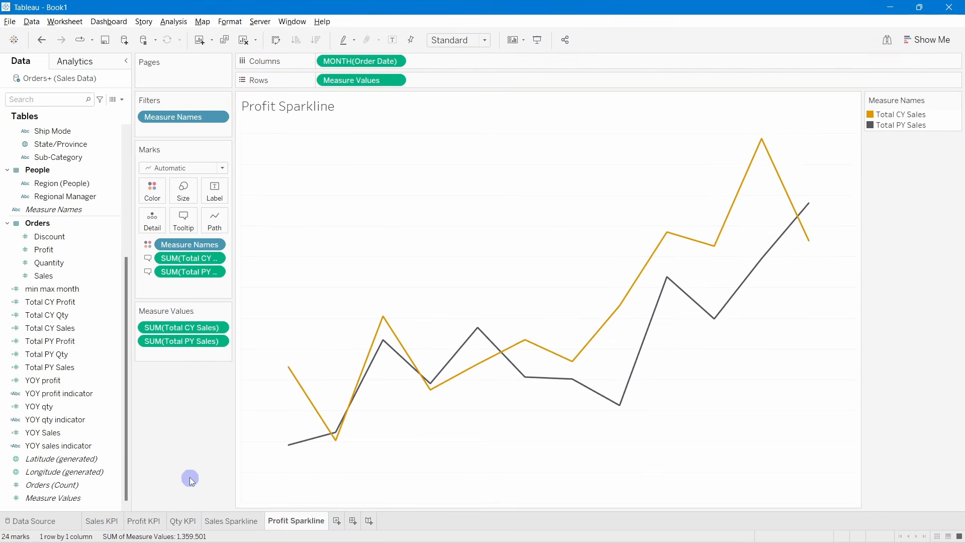
{"action": "double_click", "coordinate": [350, 83]}
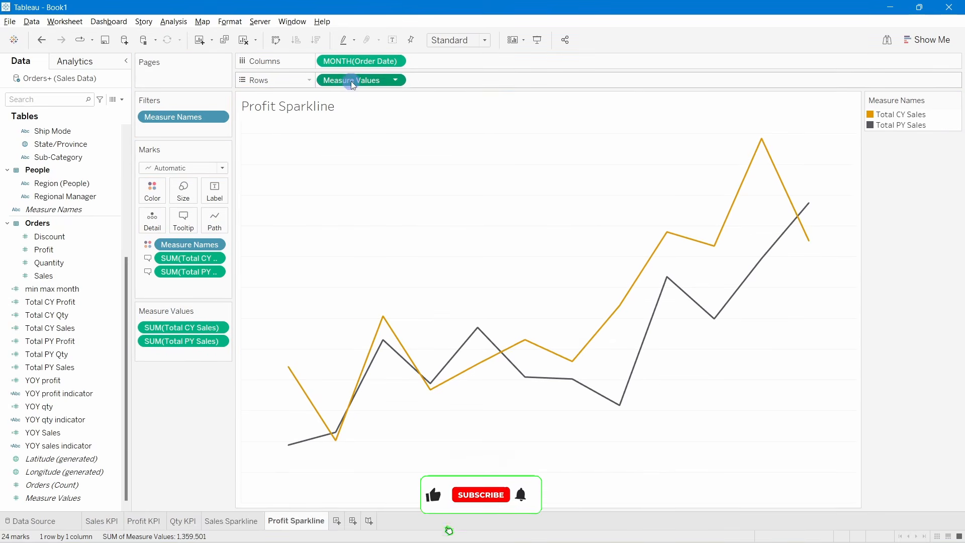
{"action": "left_click", "coordinate": [390, 260]}
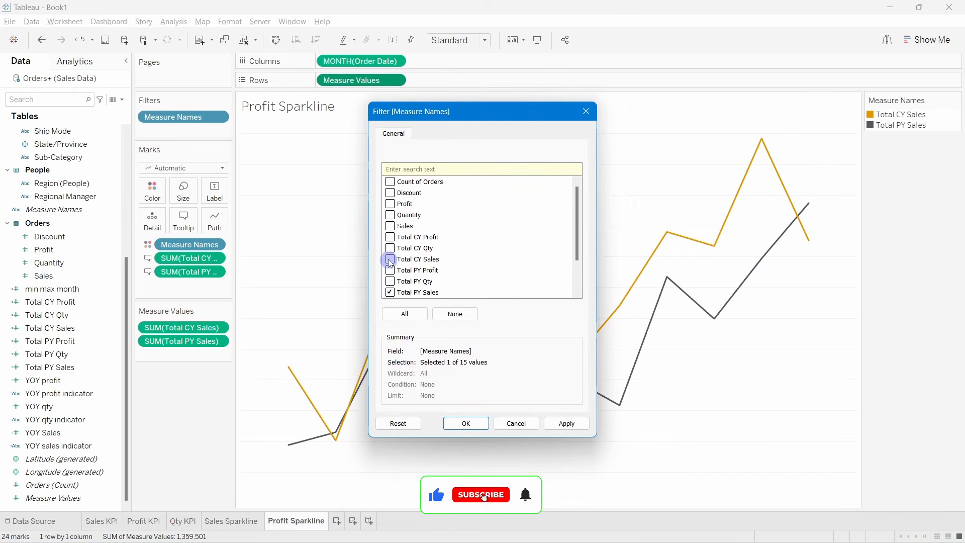
{"action": "left_click", "coordinate": [390, 292]}
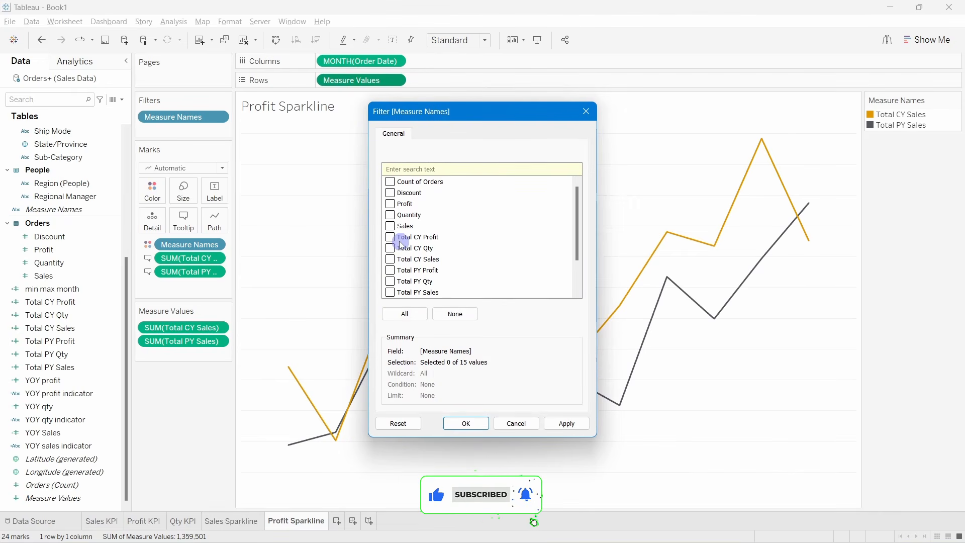
{"action": "left_click", "coordinate": [391, 271]}
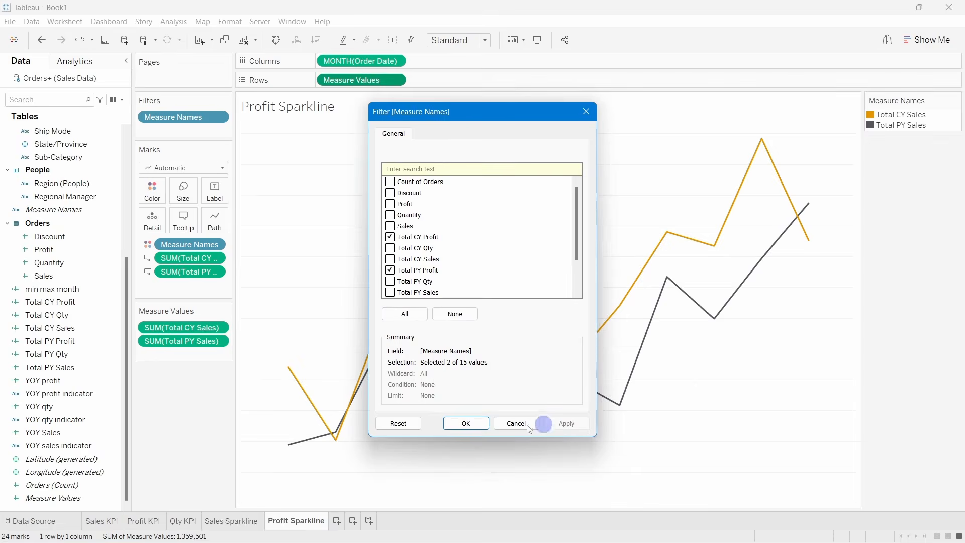
{"action": "left_click", "coordinate": [466, 423]}
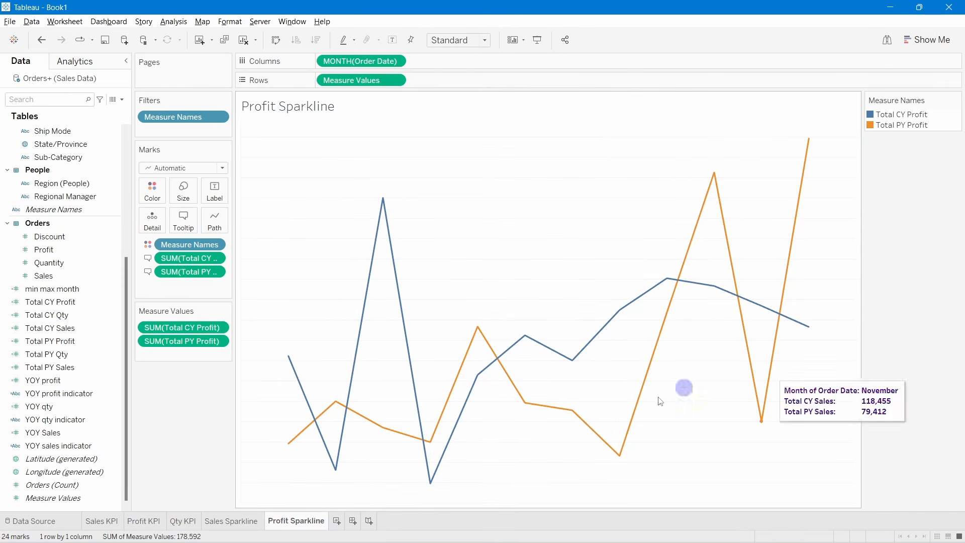
Copy the CY Line color #e39700 from the Color Code document in Word and assign it to Total CY Profit in Tableau.
{"action": "left_click", "coordinate": [231, 521]}
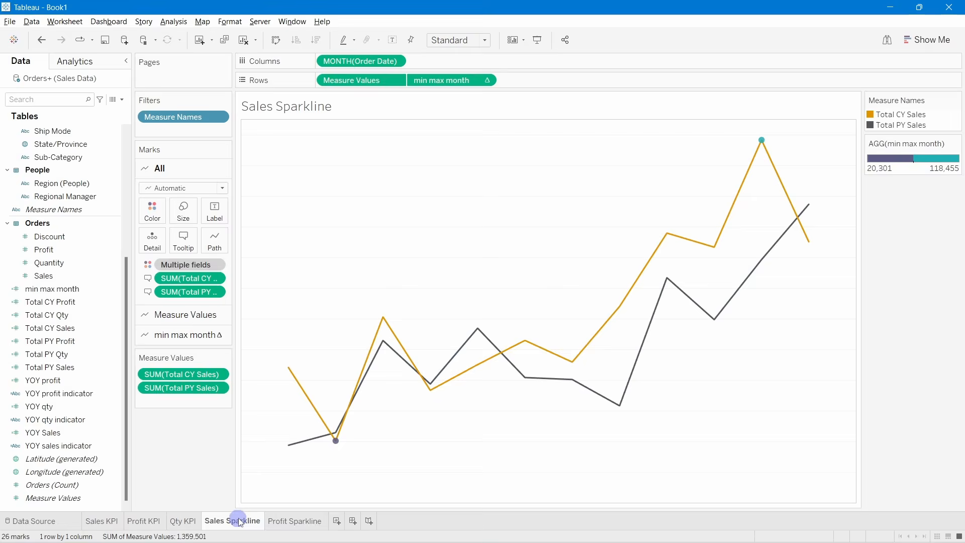
{"action": "left_click", "coordinate": [281, 521]}
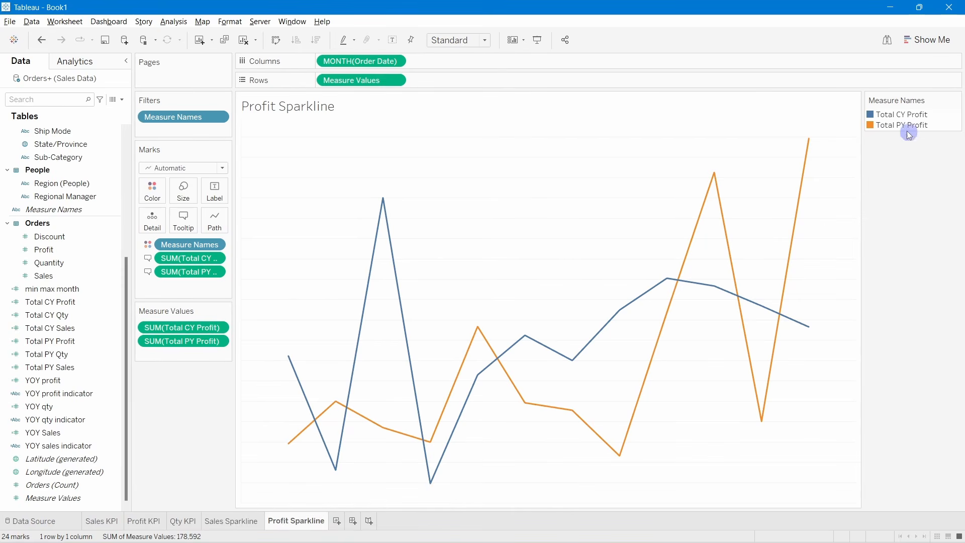
{"action": "mouse_move", "coordinate": [432, 538]}
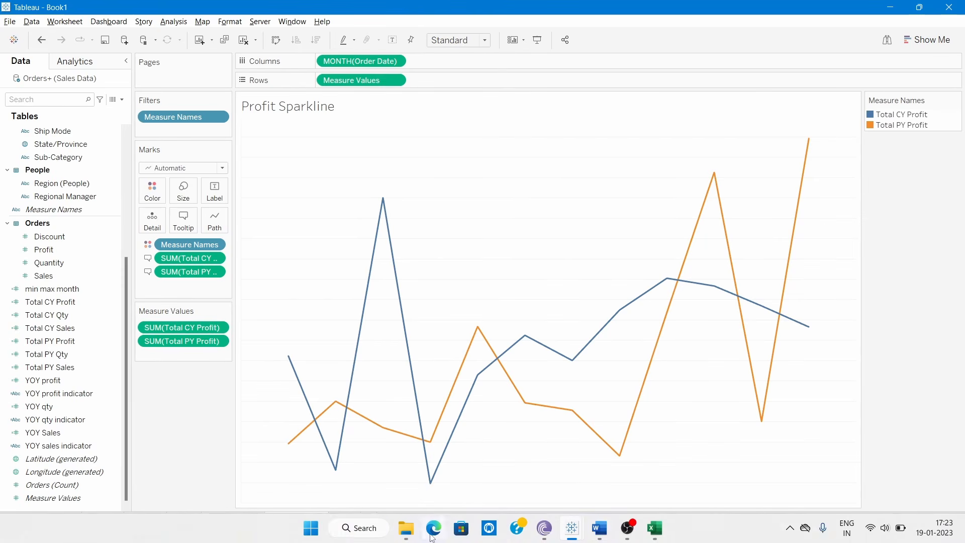
{"action": "left_click", "coordinate": [598, 530]}
{"action": "left_click", "coordinate": [468, 306]}
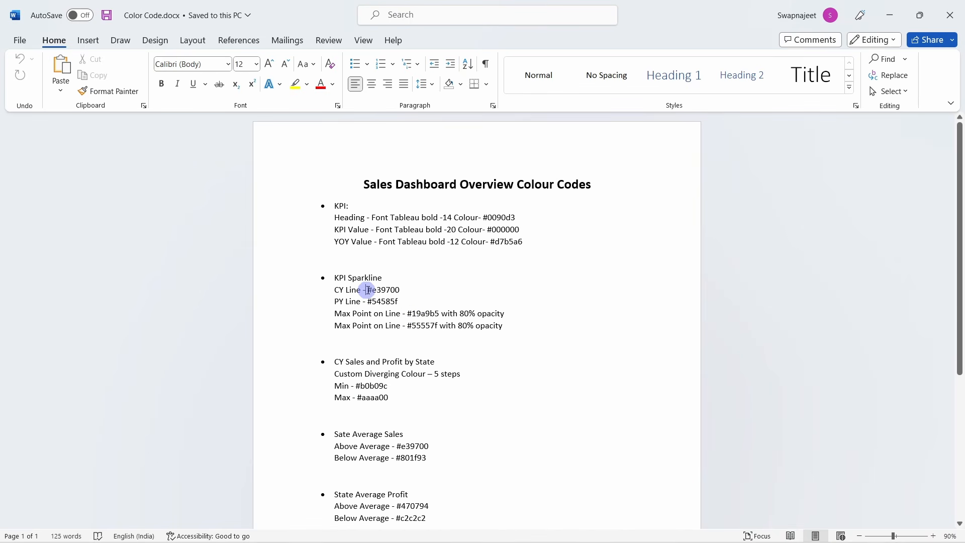
{"action": "key", "text": "alt+Tab"}
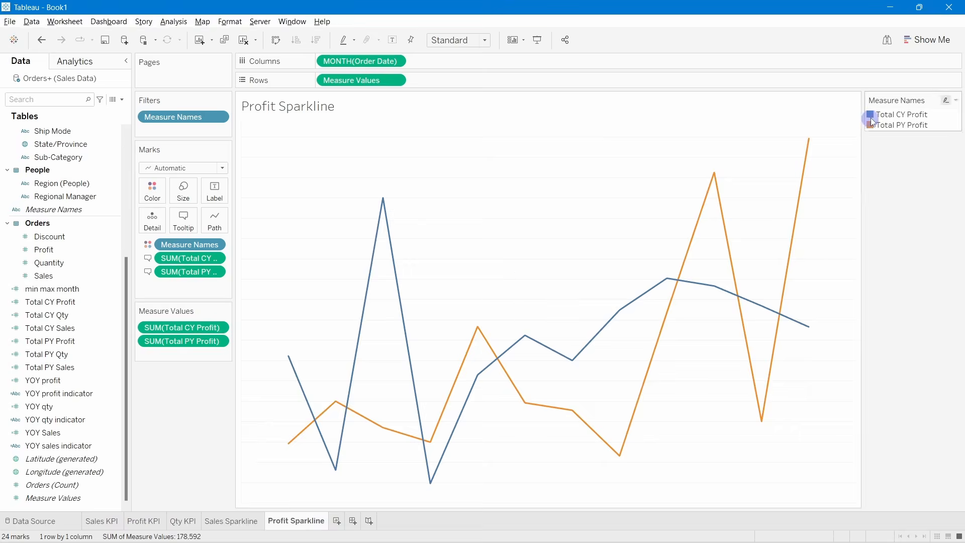
{"action": "key", "text": "alt+Tab"}
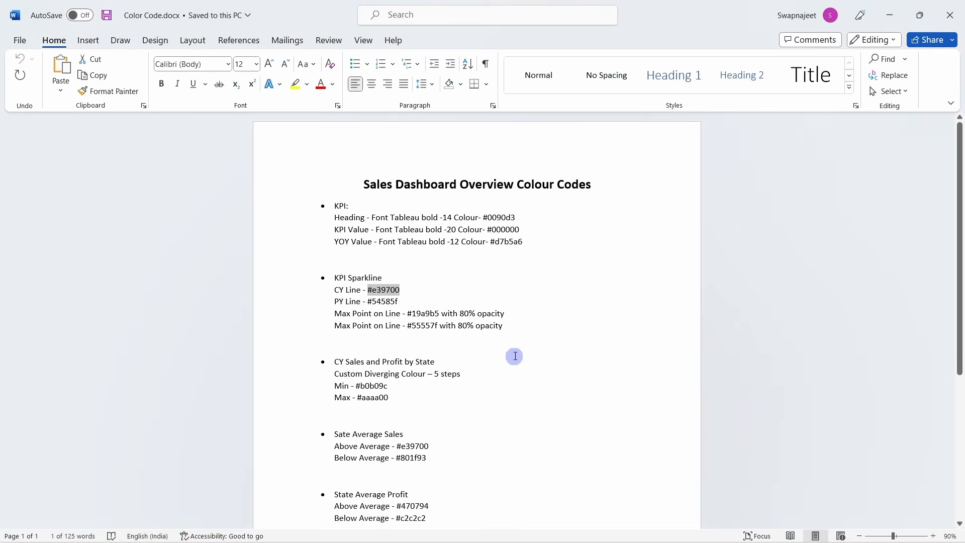
{"action": "key", "text": "alt+Tab"}
{"action": "key", "text": "ctrl+a"}
{"action": "type", "text": "#e39700"}
{"action": "left_click", "coordinate": [536, 372]}
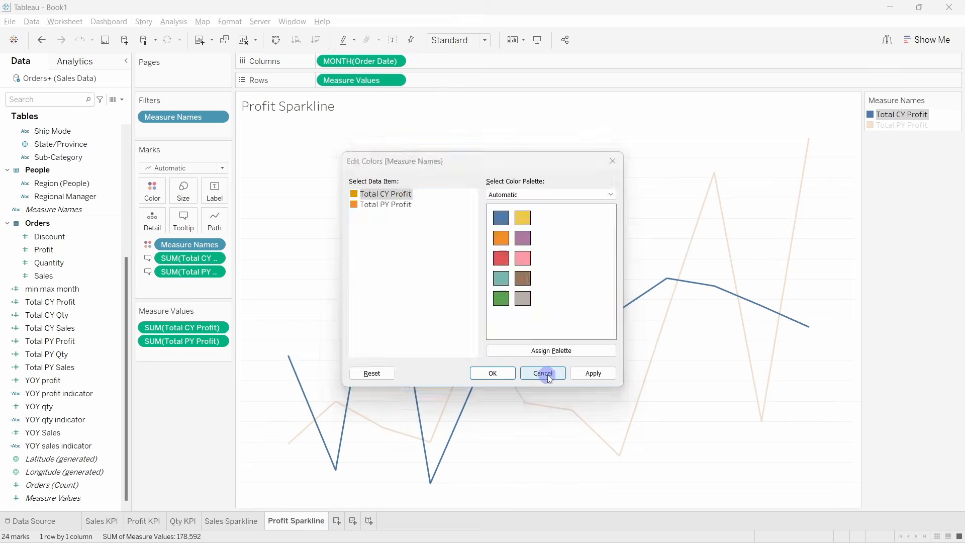
Copy the PY Line color #54585f from the Word document, assign it to Total PY Profit in Tableau and apply both line colors.
{"action": "key", "text": "alt+Tab"}
{"action": "left_click_drag", "start_coordinate": [367, 301], "coordinate": [401, 302]}
{"action": "key", "text": "ctrl+c"}
{"action": "key", "text": "alt+Tab"}
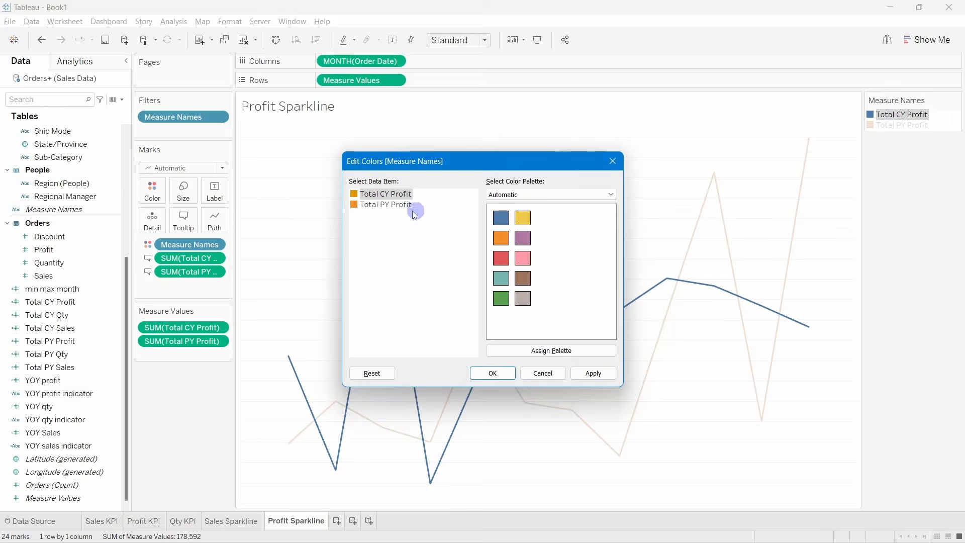
{"action": "double_click", "coordinate": [416, 207]}
{"action": "left_click", "coordinate": [523, 353]}
{"action": "key", "text": "ctrl+a"}
{"action": "key", "text": "ctrl+v"}
{"action": "left_click", "coordinate": [535, 372]}
{"action": "left_click", "coordinate": [475, 375]}
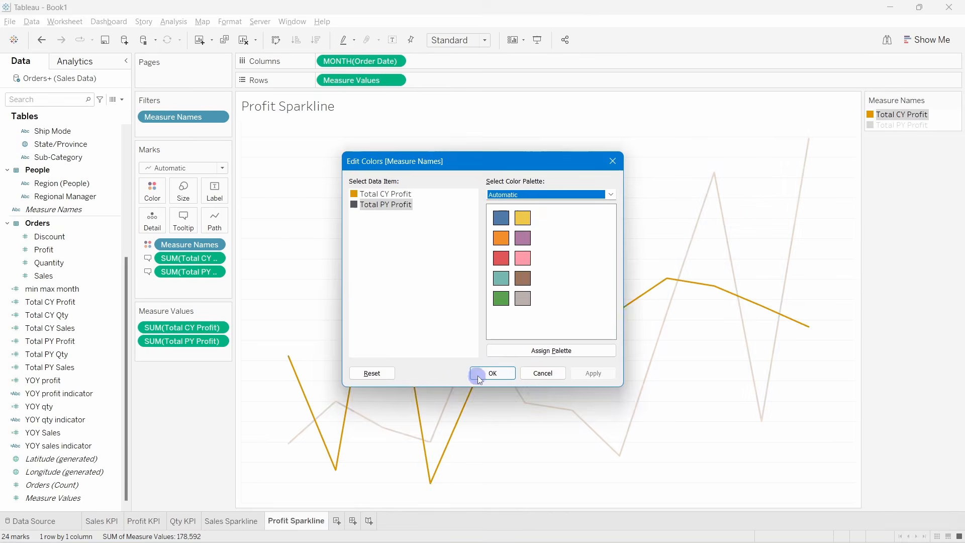
Confirm the line colors and replace the two sales measures on the tooltip with Total CY Profit and Total PY Profit.
{"action": "left_click", "coordinate": [477, 376]}
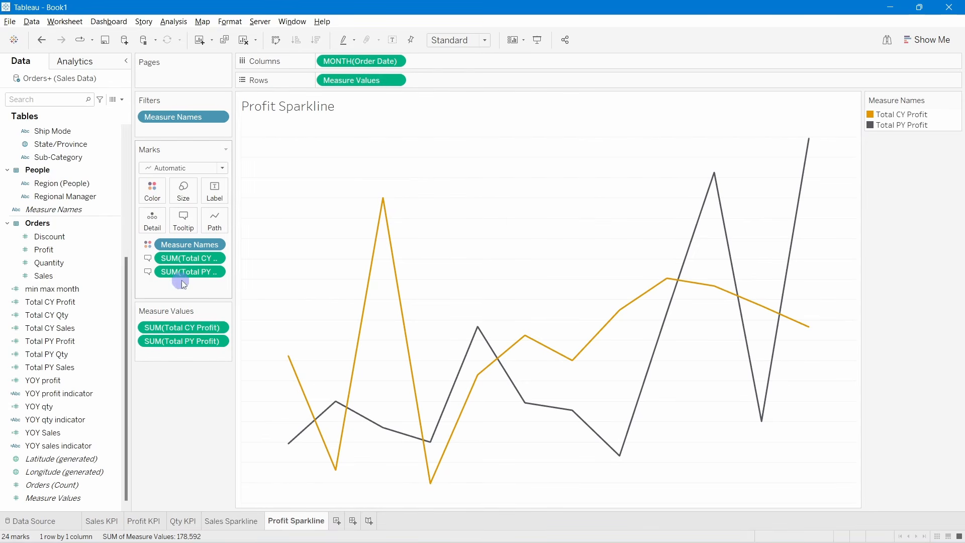
{"action": "left_click_drag", "start_coordinate": [190, 271], "coordinate": [189, 417]}
{"action": "left_click_drag", "start_coordinate": [190, 258], "coordinate": [186, 374]}
{"action": "left_click", "coordinate": [88, 367]}
{"action": "left_click", "coordinate": [81, 342]}
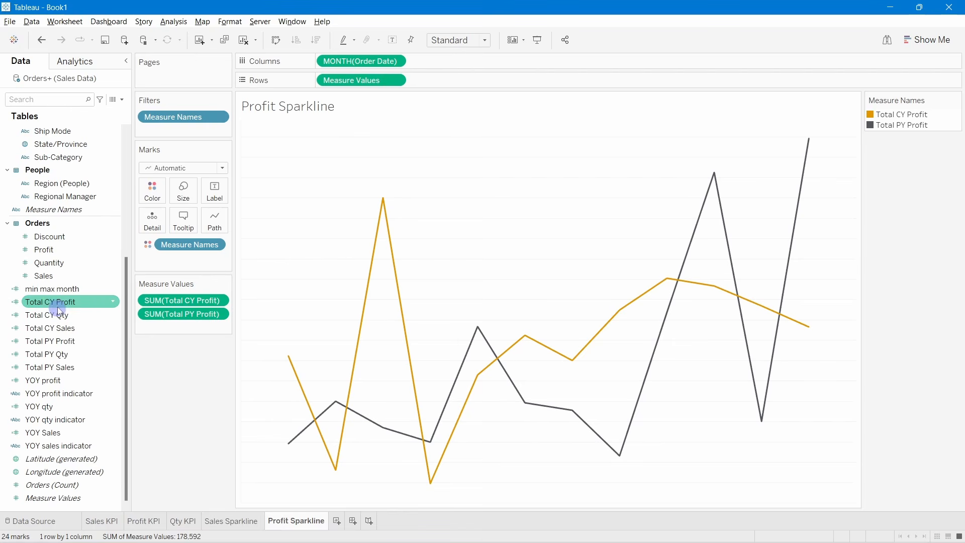
{"action": "left_click_drag", "start_coordinate": [56, 302], "coordinate": [184, 227]}
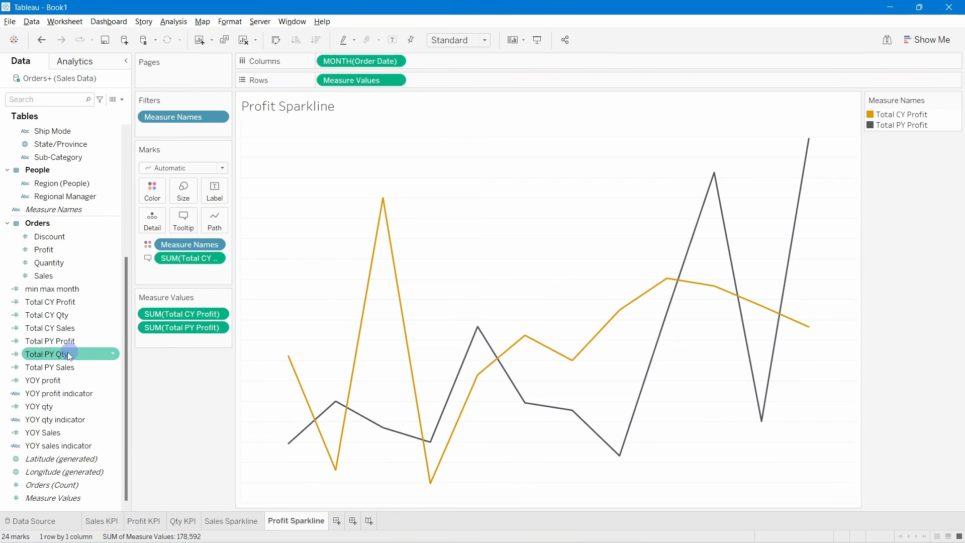
{"action": "left_click", "coordinate": [61, 366]}
{"action": "left_click_drag", "start_coordinate": [50, 340], "coordinate": [191, 228]}
Remove the Total CY Sales and Total PY Sales lines from the tooltip and insert SUM(Total CY Profit) and SUM(Total PY Profit) on separate lines.
{"action": "mouse_move", "coordinate": [390, 203]}
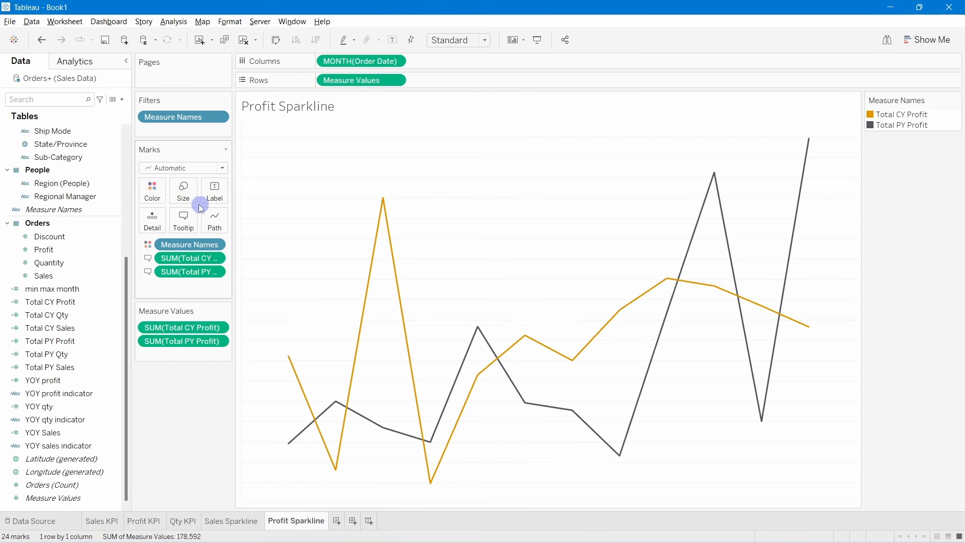
{"action": "left_click", "coordinate": [187, 222]}
{"action": "left_click_drag", "start_coordinate": [404, 223], "coordinate": [347, 219]}
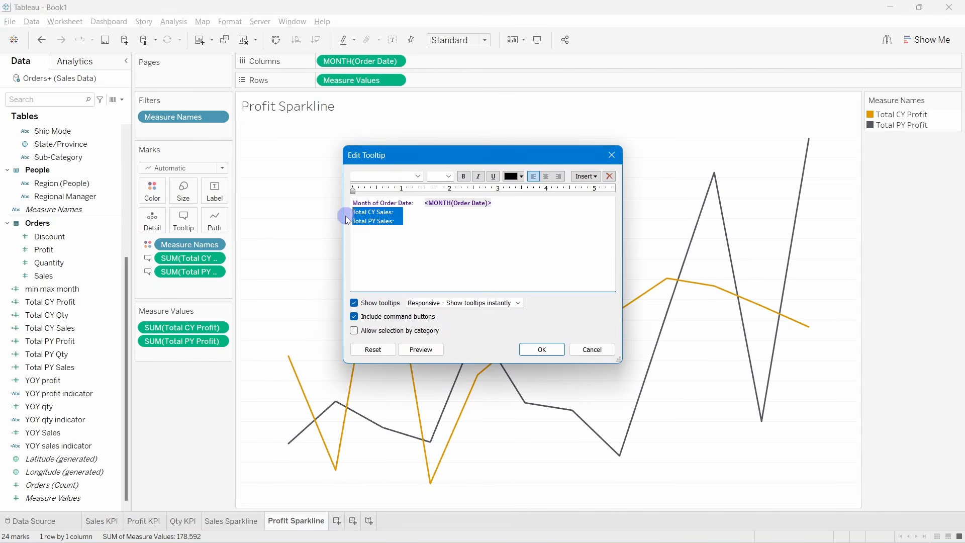
{"action": "key", "text": "BackSpace"}
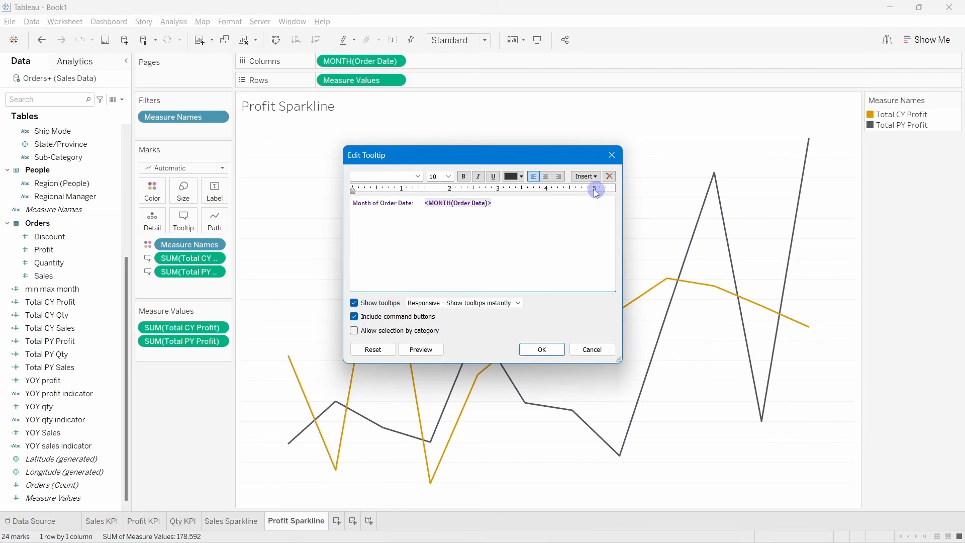
{"action": "left_click", "coordinate": [586, 176]}
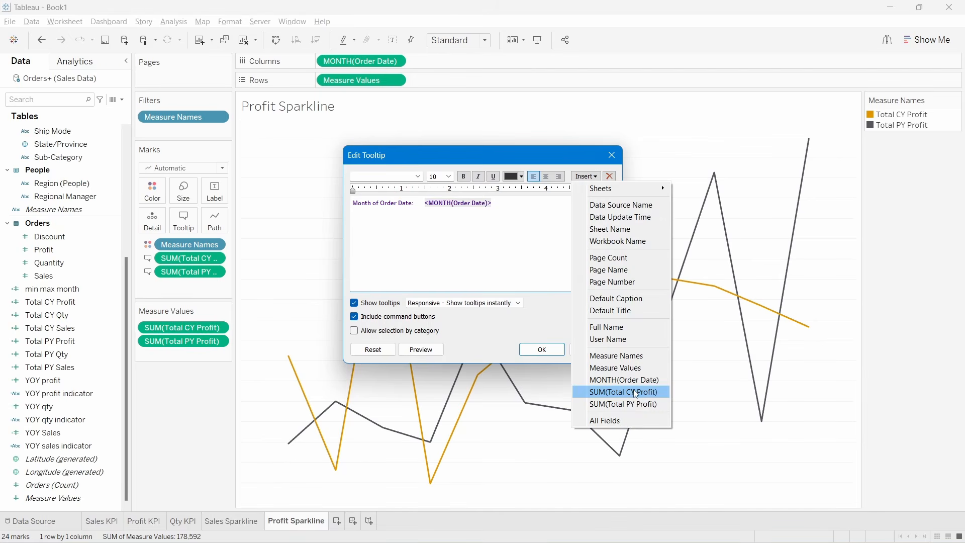
{"action": "left_click", "coordinate": [636, 394]}
{"action": "left_click", "coordinate": [586, 176]}
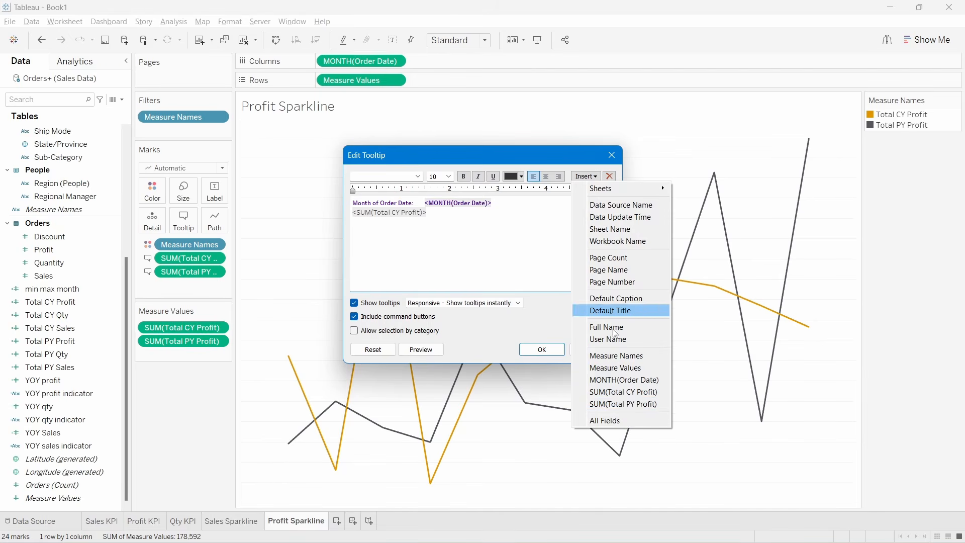
{"action": "left_click", "coordinate": [624, 405]}
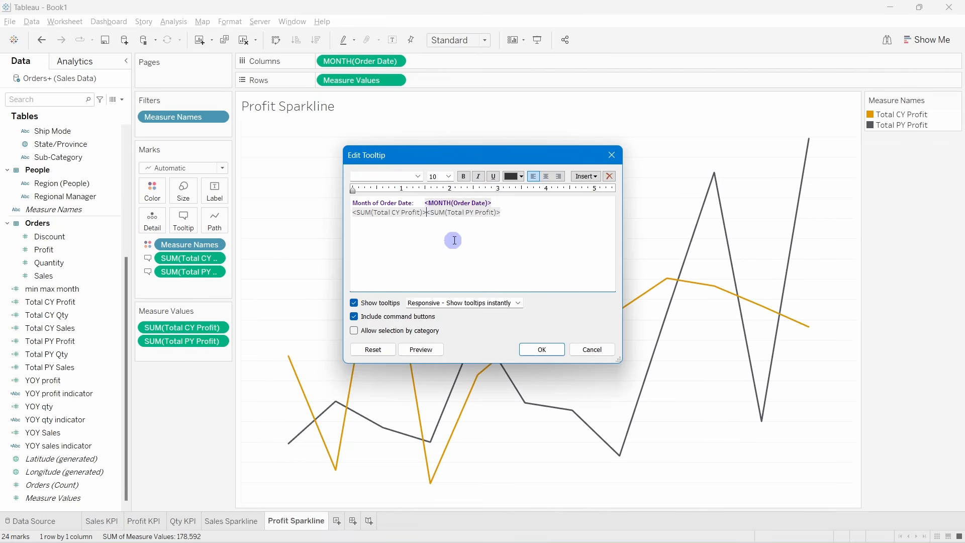
{"action": "key", "text": "Return"}
Format all the tooltip text as 9 pt Tableau Semibold in dark purple and apply the tooltip.
{"action": "left_click_drag", "start_coordinate": [444, 232], "coordinate": [333, 199]}
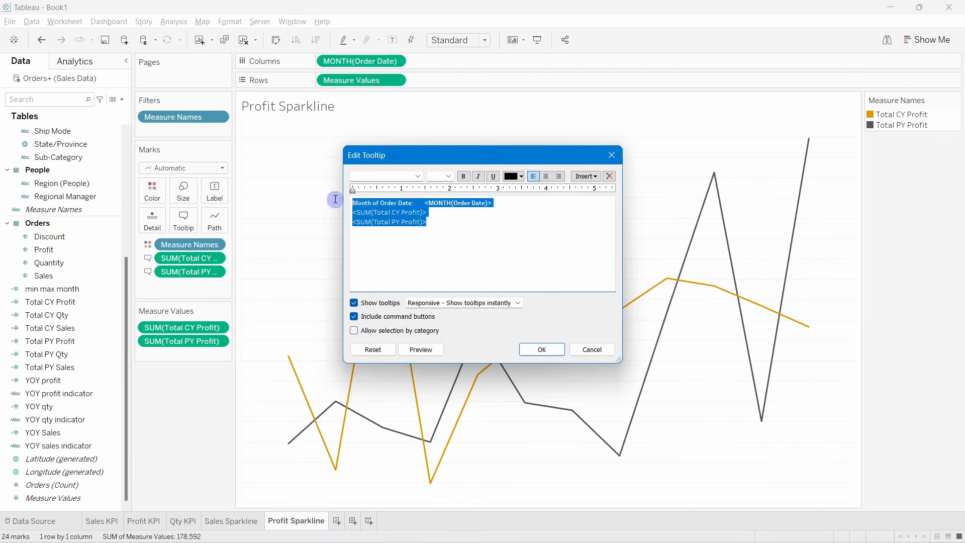
{"action": "left_click", "coordinate": [447, 177]}
{"action": "left_click", "coordinate": [442, 194]}
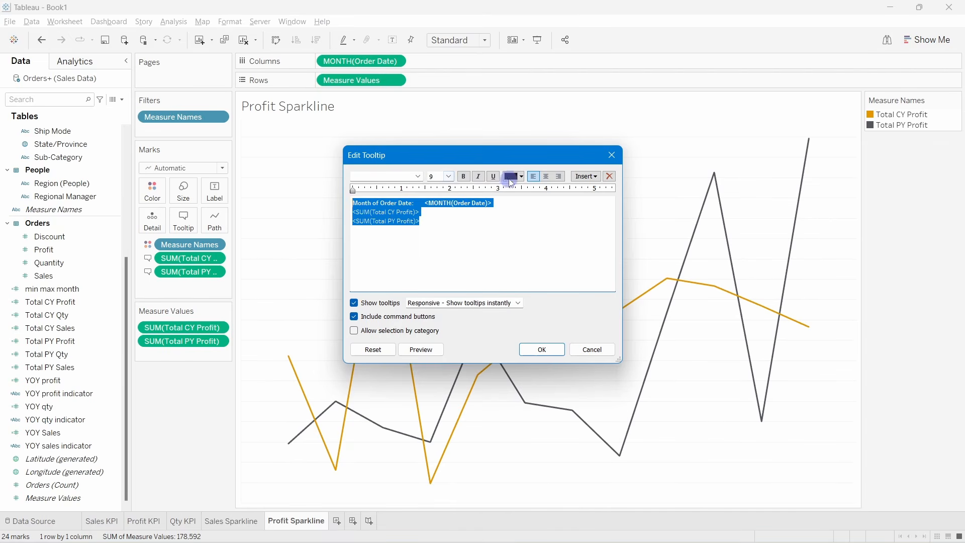
{"action": "left_click", "coordinate": [419, 176]}
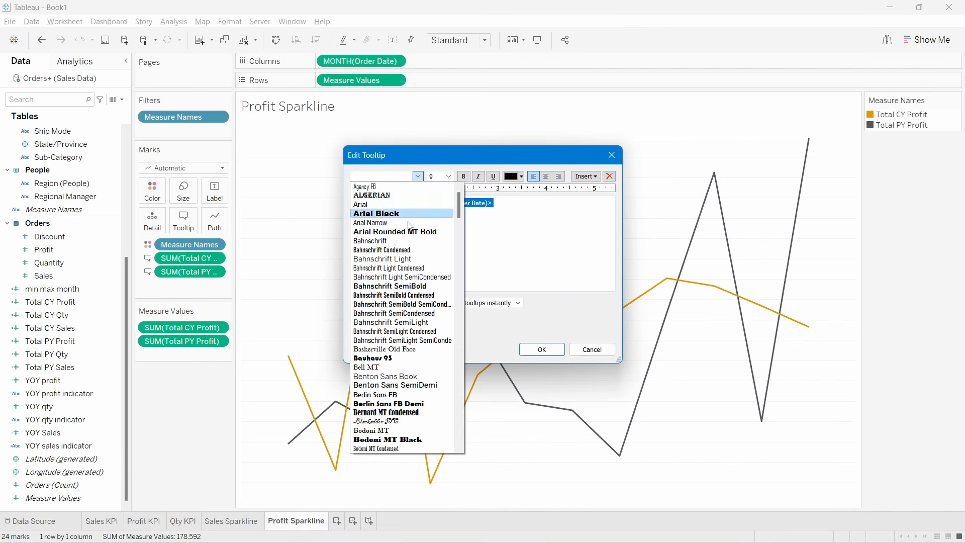
{"action": "scroll", "coordinate": [411, 231], "scroll_direction": "down", "scroll_amount": 20}
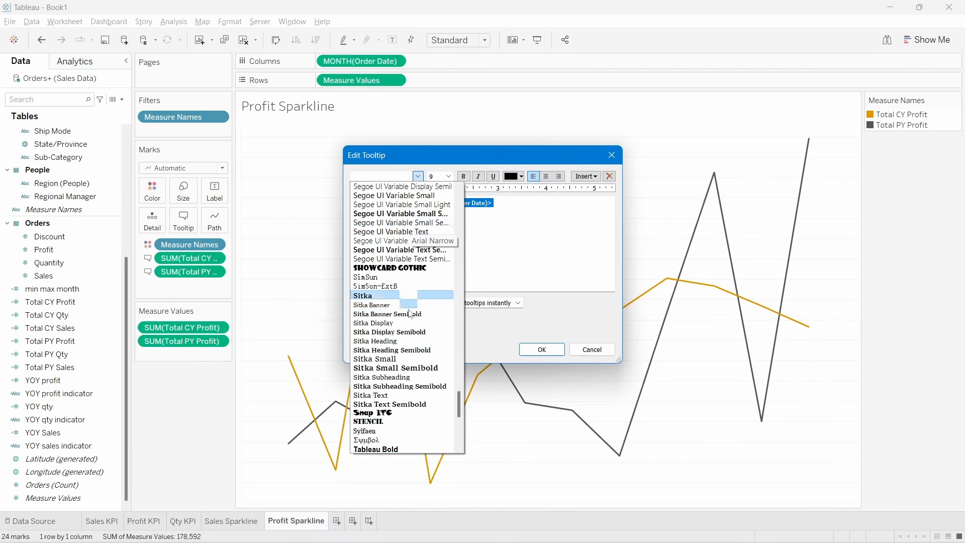
{"action": "scroll", "coordinate": [400, 392], "scroll_direction": "down", "scroll_amount": 2}
{"action": "left_click", "coordinate": [387, 440]}
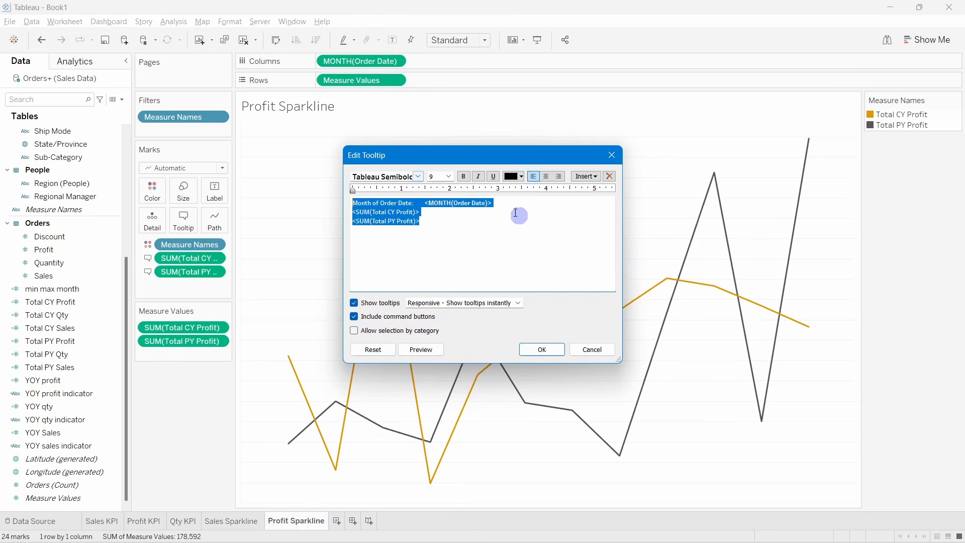
{"action": "left_click", "coordinate": [514, 176]}
{"action": "left_click", "coordinate": [518, 252]}
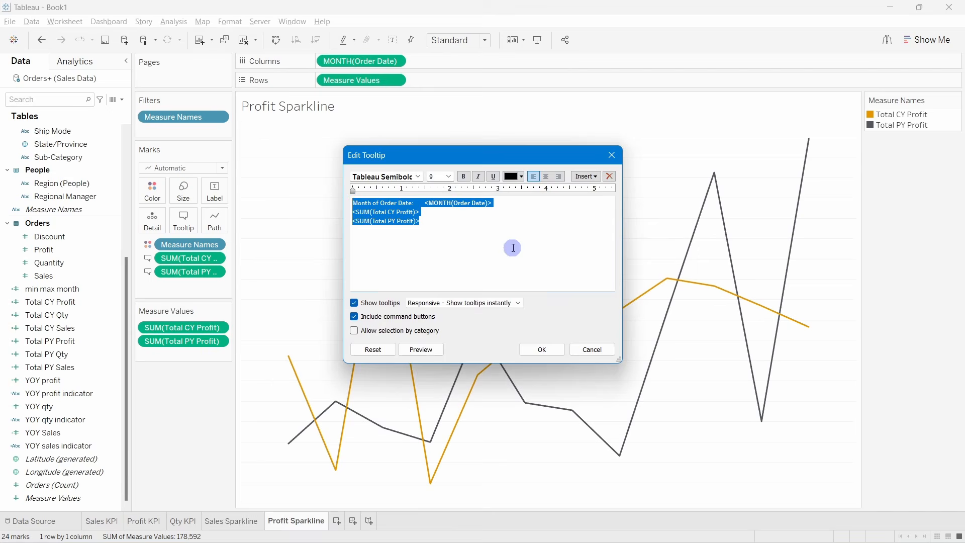
{"action": "left_click", "coordinate": [544, 349]}
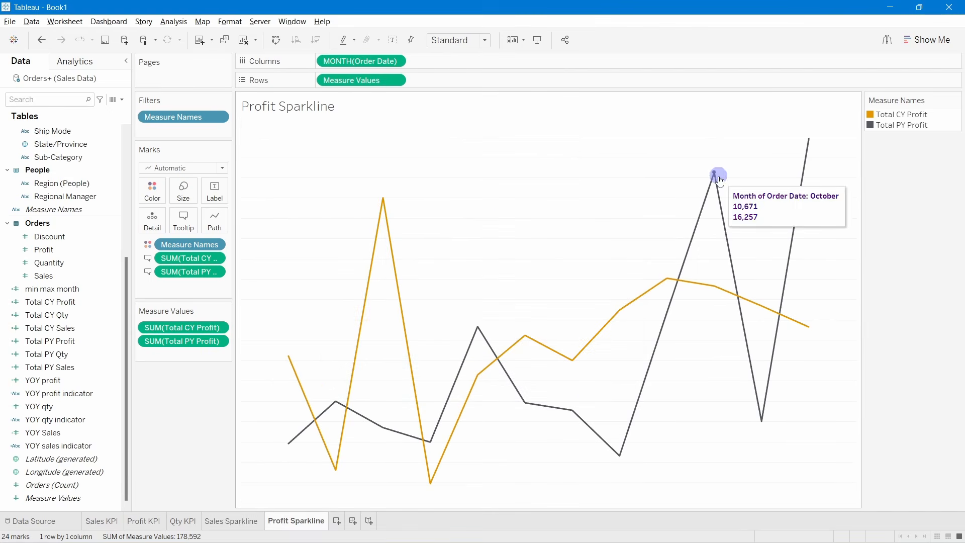
Add the label "Total CY Profit :" before the CY profit value in the tooltip, reuse it for the PY line, and apply the tooltip.
{"action": "left_click", "coordinate": [180, 221]}
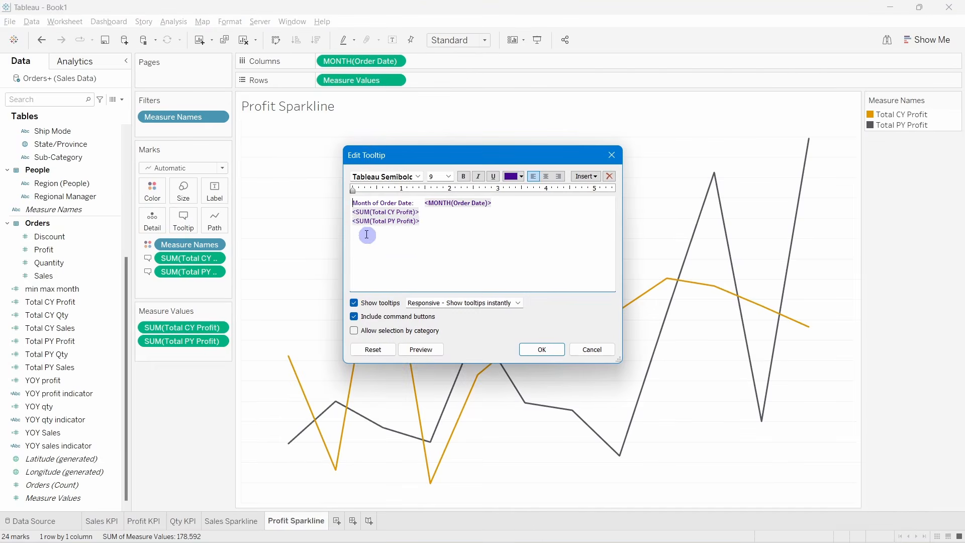
{"action": "left_click", "coordinate": [353, 210]}
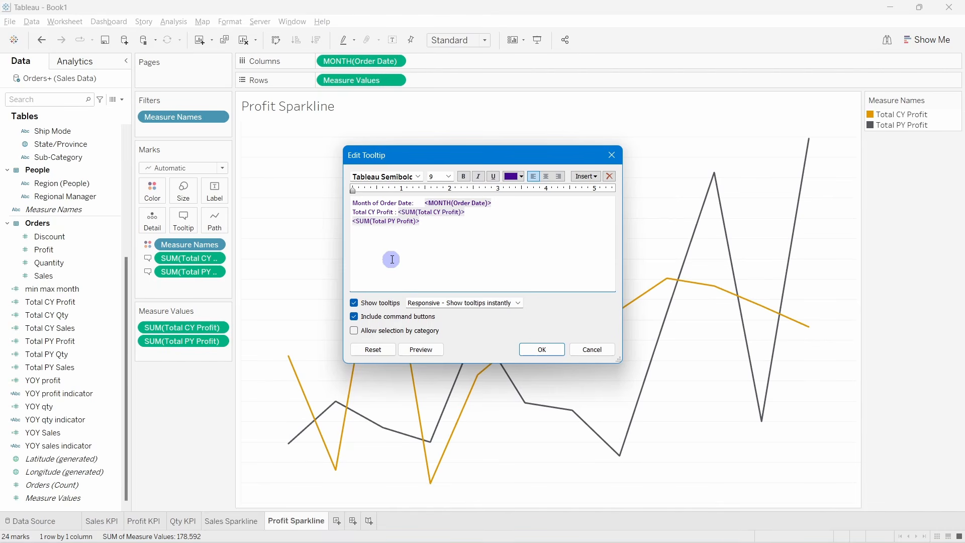
{"action": "left_click_drag", "start_coordinate": [353, 209], "coordinate": [400, 212]}
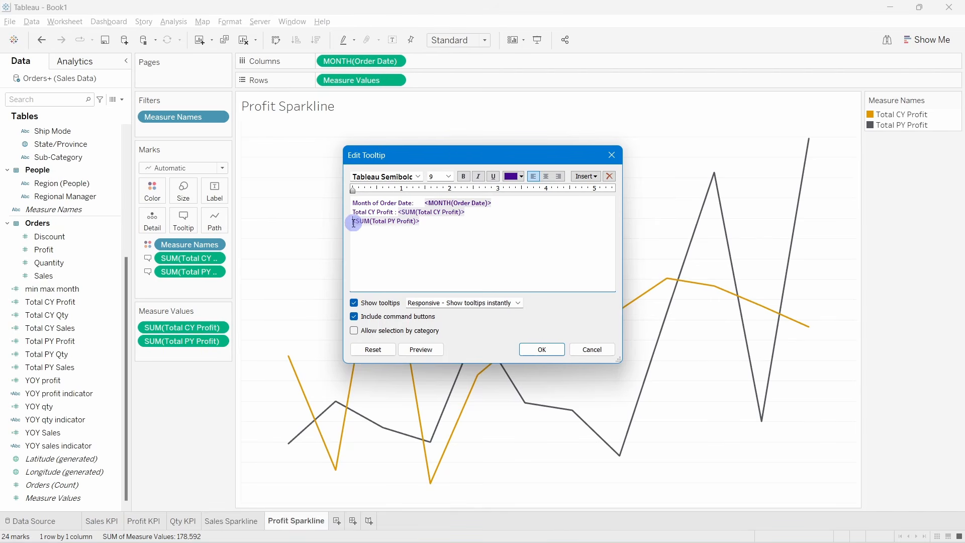
{"action": "type", "text": "Total CY Profit :"}
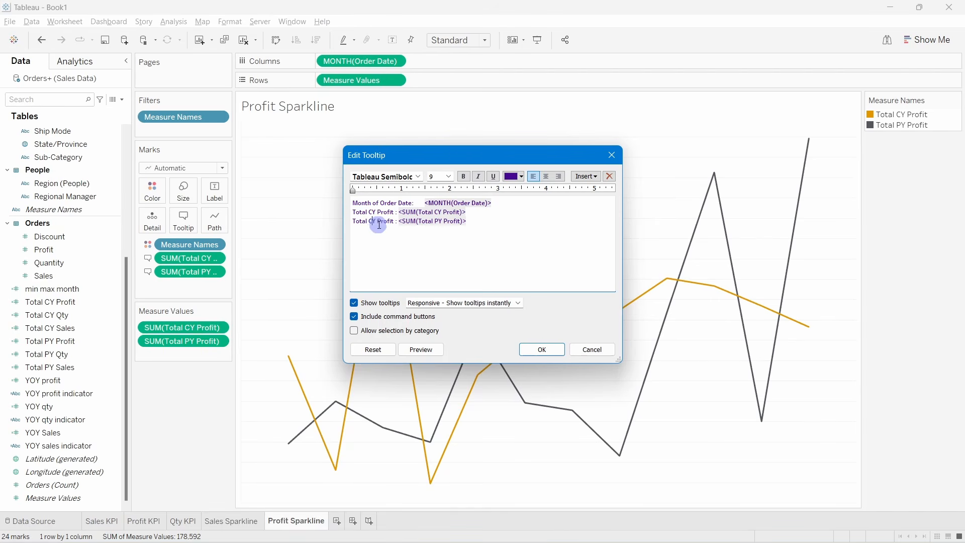
{"action": "left_click", "coordinate": [557, 354]}
{"action": "mouse_move", "coordinate": [387, 200]}
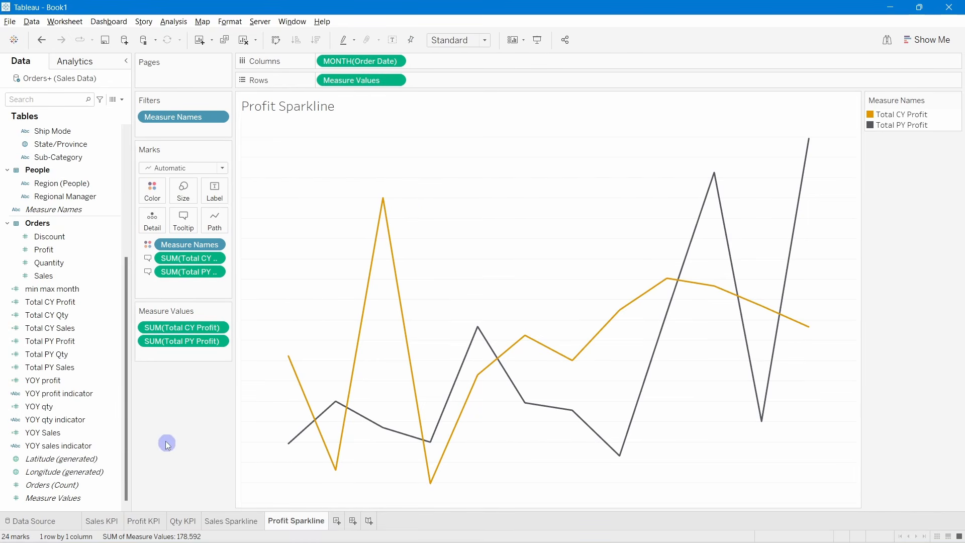
Duplicate the min max month field and rename the original min max sales.
{"action": "left_click", "coordinate": [112, 378]}
{"action": "scroll", "coordinate": [80, 420], "scroll_direction": "up", "scroll_amount": 3}
{"action": "right_click", "coordinate": [66, 369]}
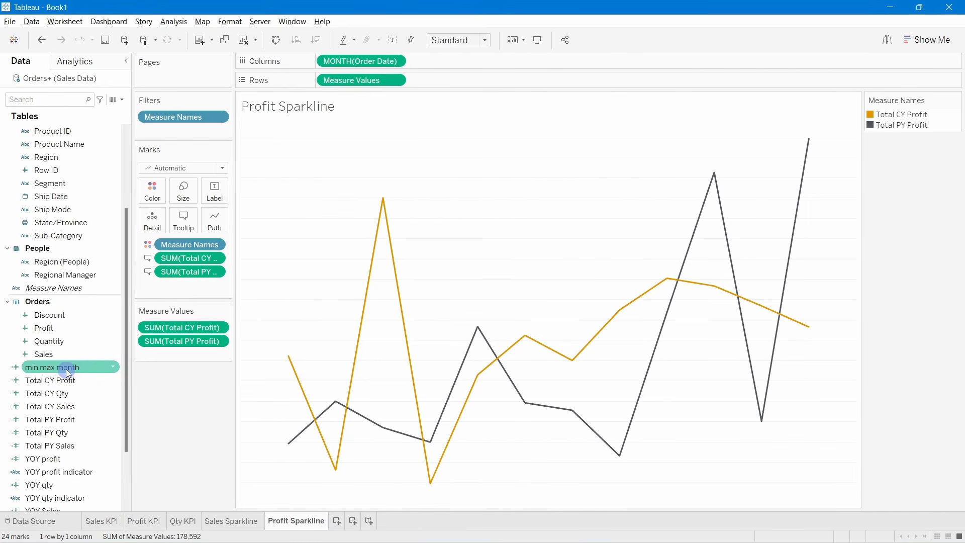
{"action": "left_click", "coordinate": [101, 199]}
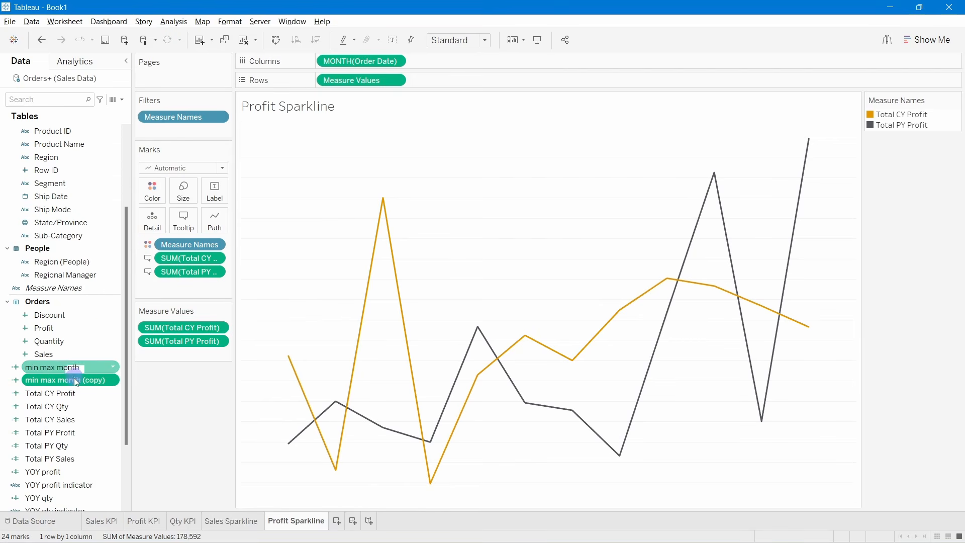
{"action": "left_click", "coordinate": [60, 367]}
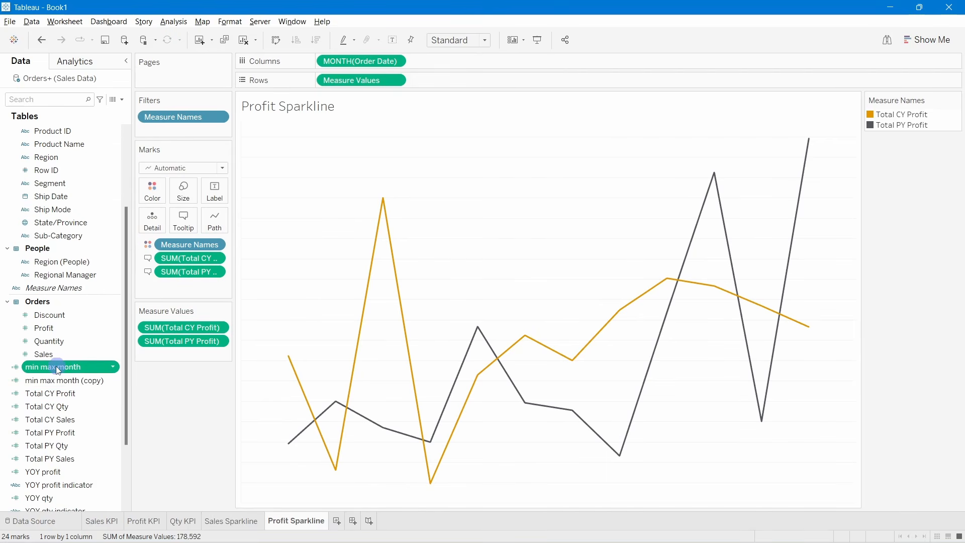
{"action": "left_click", "coordinate": [57, 367]}
{"action": "double_click", "coordinate": [65, 367]}
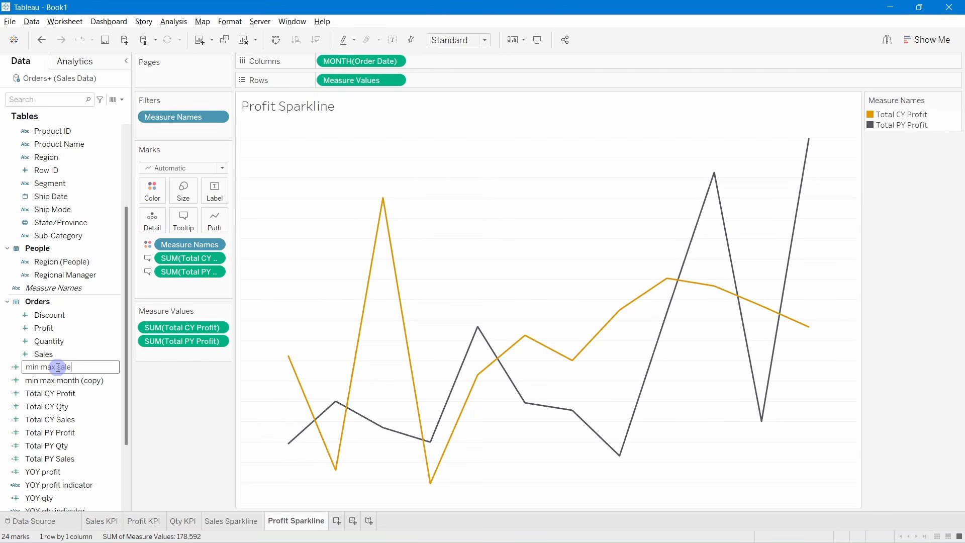
{"action": "key", "text": "Return"}
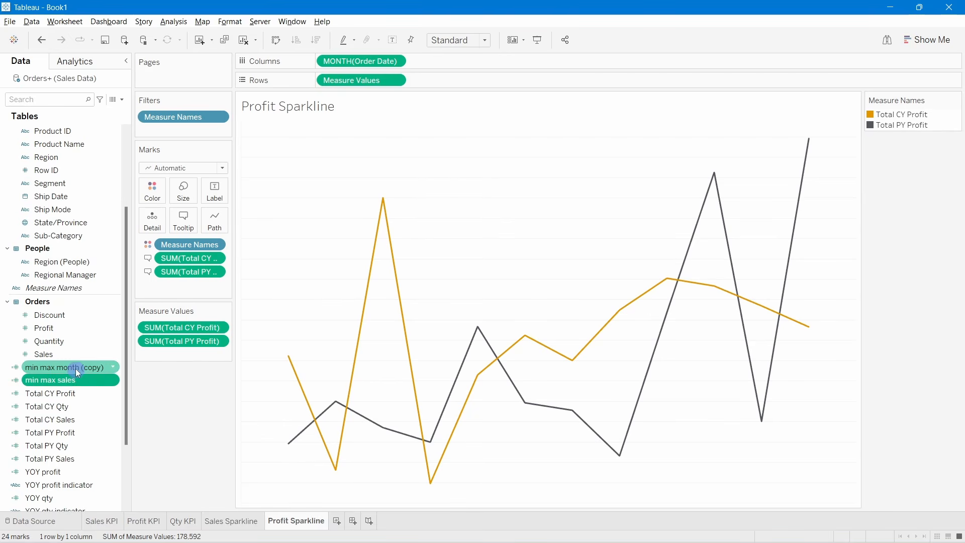
{"action": "right_click", "coordinate": [75, 369]}
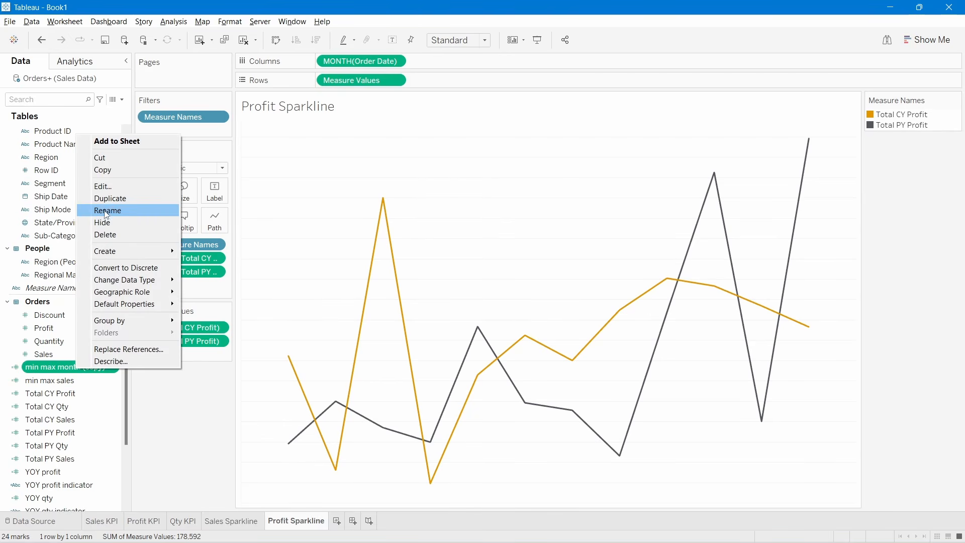
{"action": "left_click", "coordinate": [106, 210]}
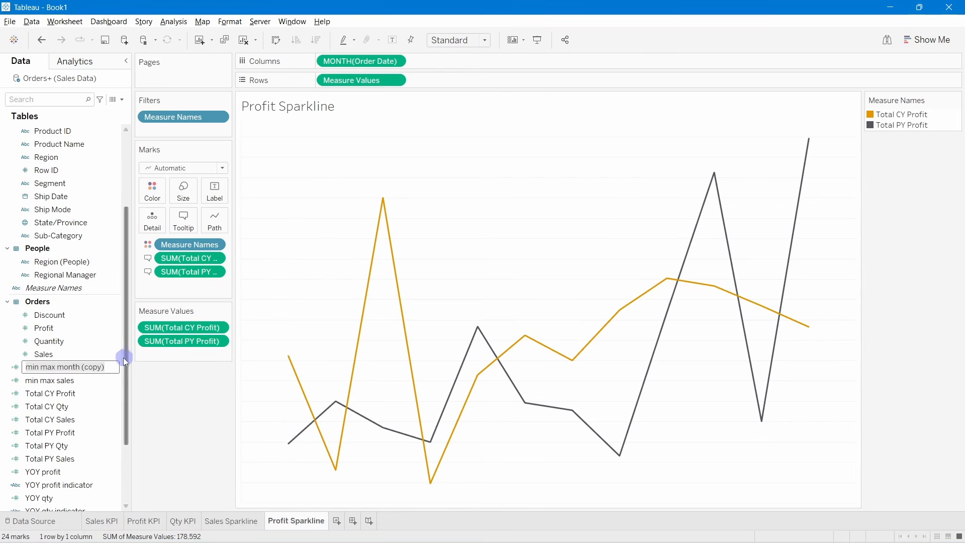
{"action": "right_click", "coordinate": [114, 367]}
{"action": "left_click", "coordinate": [216, 390]}
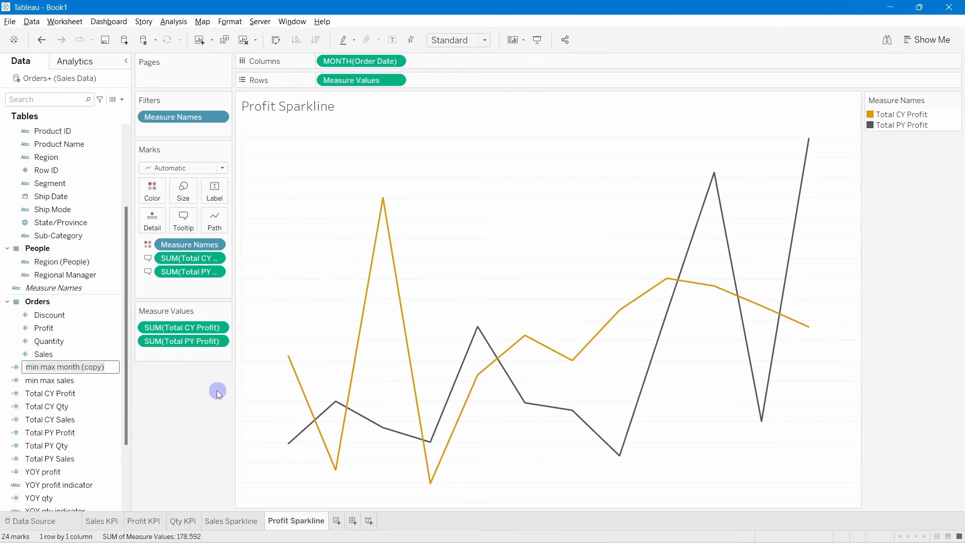
Open the calculation of min max month (copy) and name the field min max profit.
{"action": "right_click", "coordinate": [108, 368]}
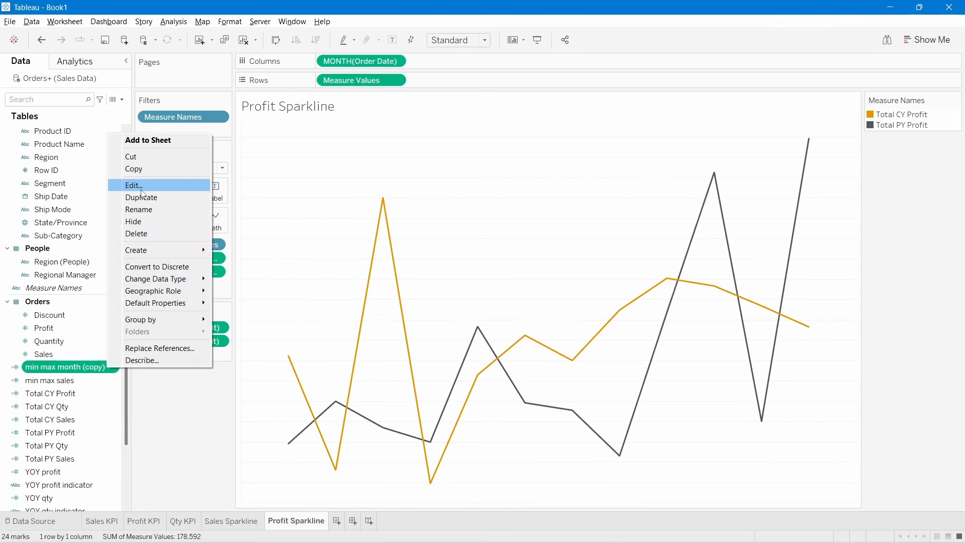
{"action": "left_click", "coordinate": [180, 186]}
{"action": "left_click_drag", "start_coordinate": [210, 193], "coordinate": [156, 195]}
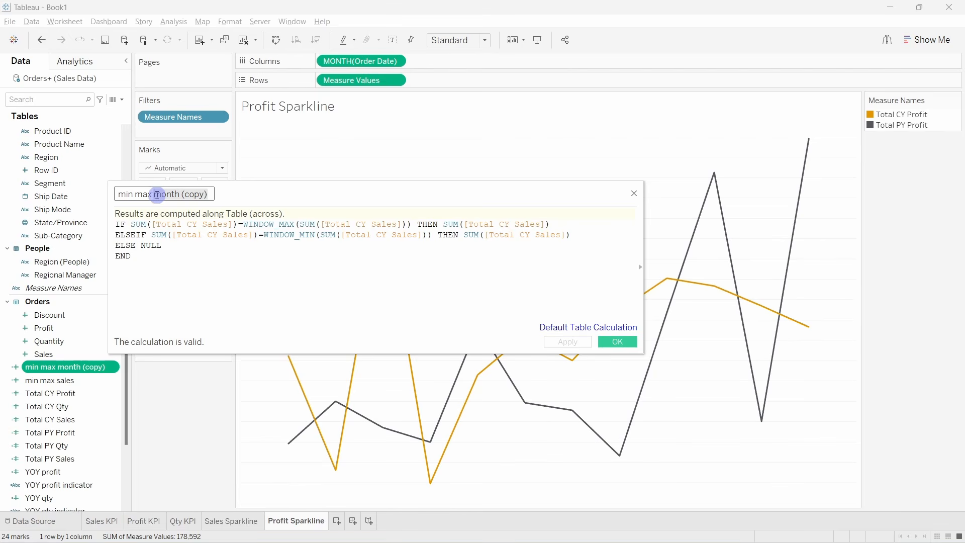
{"action": "type", "text": "profi"}
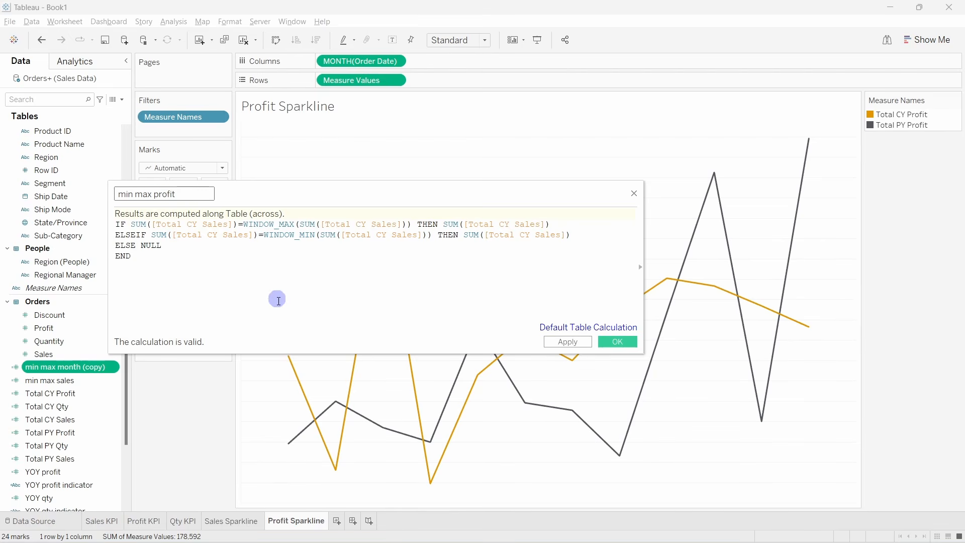
{"action": "left_click", "coordinate": [278, 300]}
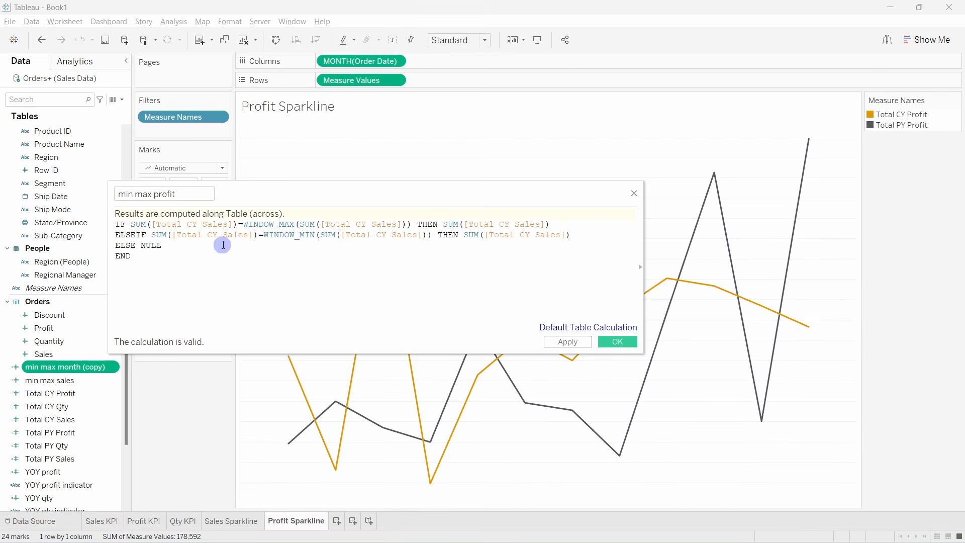
Replace Total CY Sales with Total CY Profit in all three places of the calculation's IF line.
{"action": "left_click_drag", "start_coordinate": [204, 225], "coordinate": [229, 226]}
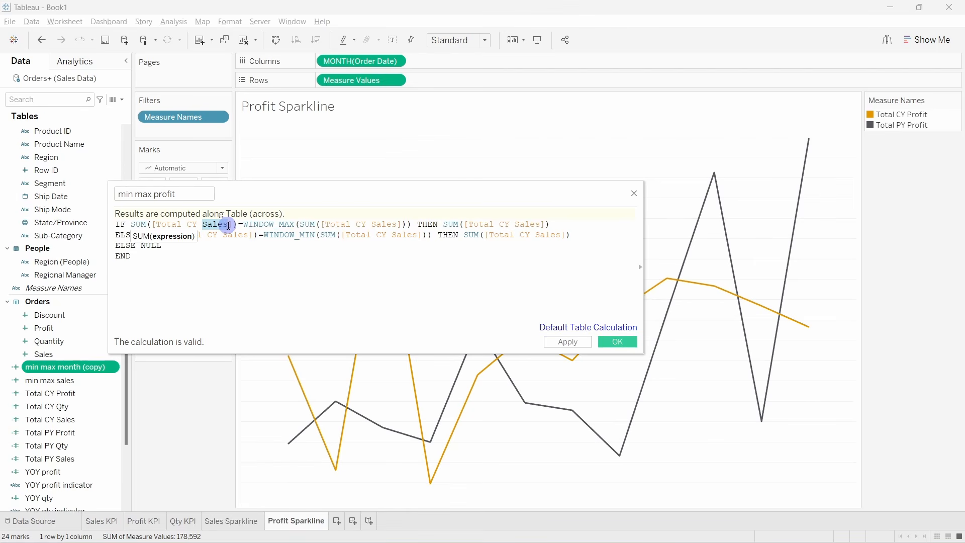
{"action": "type", "text": "p"}
{"action": "left_click", "coordinate": [267, 237]}
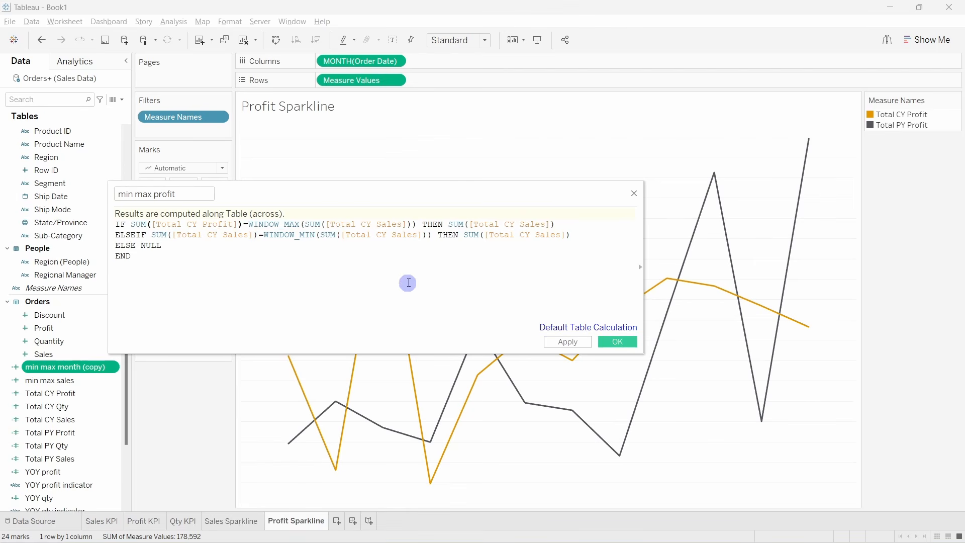
{"action": "left_click_drag", "start_coordinate": [378, 225], "coordinate": [408, 224]}
{"action": "type", "text": "p"}
{"action": "left_click", "coordinate": [407, 237]}
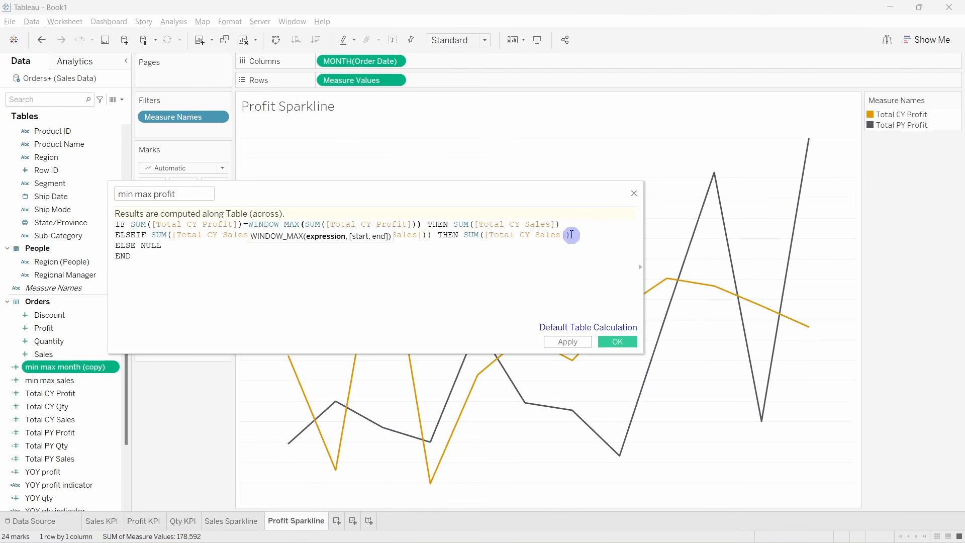
{"action": "left_click_drag", "start_coordinate": [526, 224], "coordinate": [563, 234]}
{"action": "type", "text": "p"}
{"action": "left_click", "coordinate": [543, 234]}
Replace Total CY Sales with Total CY Profit throughout the ELSEIF line and save the min max profit calculation.
{"action": "type", "text": "p"}
{"action": "left_click", "coordinate": [553, 248]}
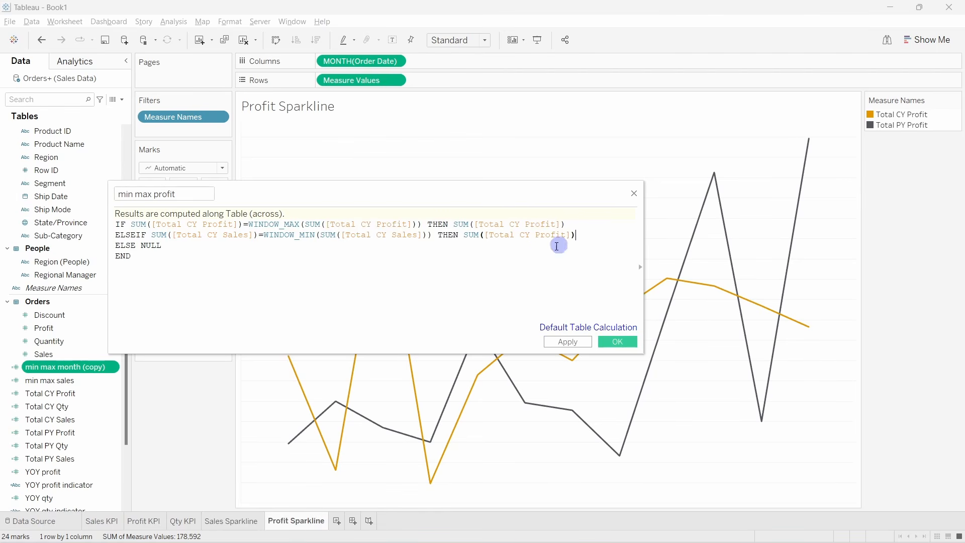
{"action": "left_click_drag", "start_coordinate": [392, 235], "coordinate": [421, 235]}
{"action": "type", "text": "p"}
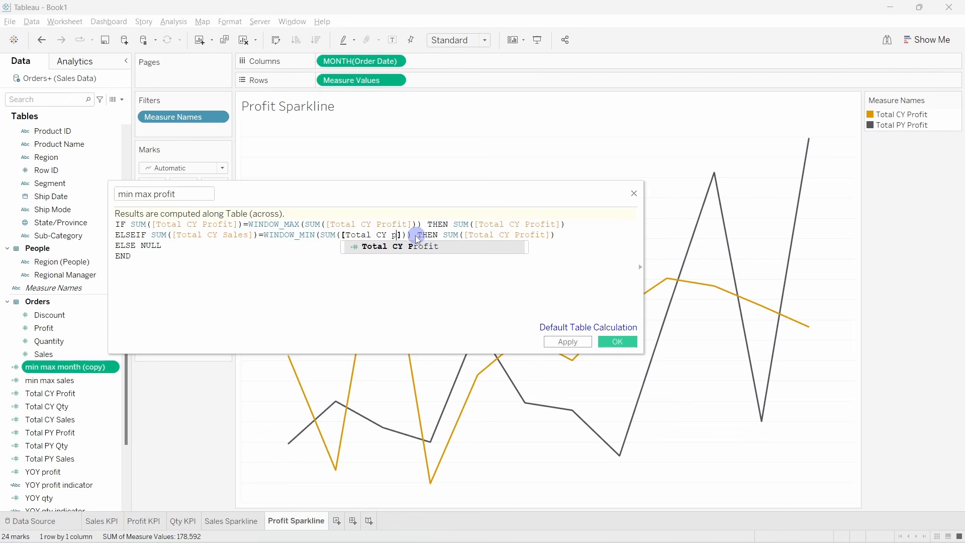
{"action": "left_click", "coordinate": [406, 245]}
{"action": "left_click_drag", "start_coordinate": [223, 235], "coordinate": [239, 234]}
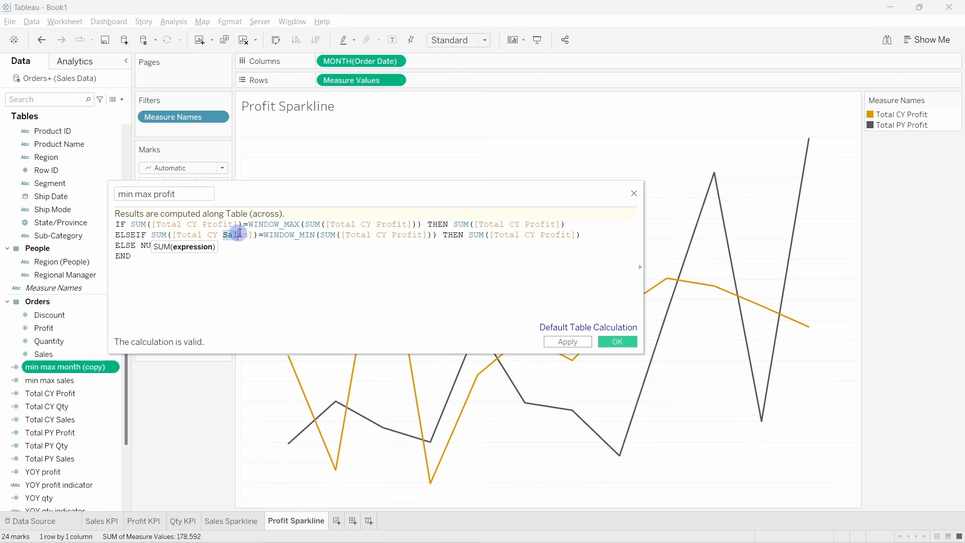
{"action": "type", "text": "p"}
{"action": "left_click", "coordinate": [263, 248]}
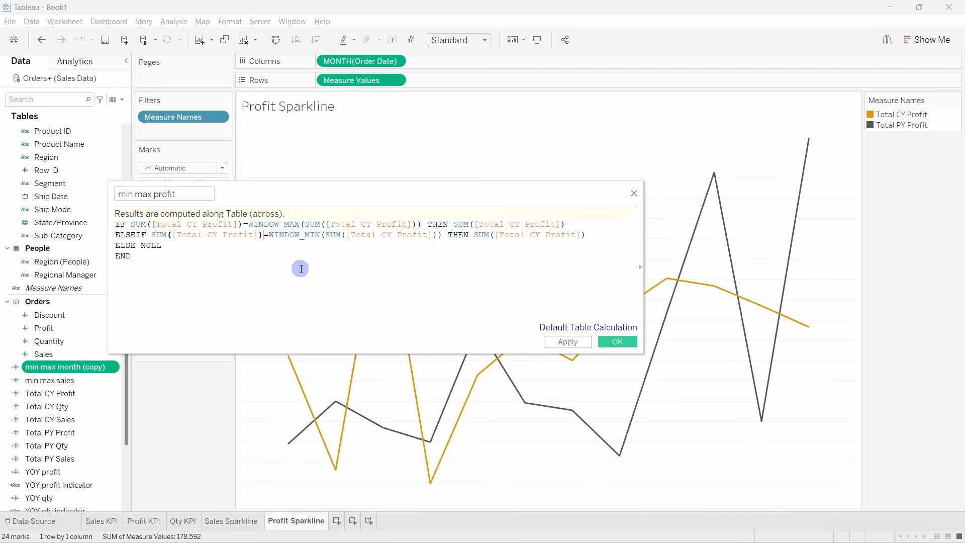
{"action": "left_click", "coordinate": [628, 342]}
Add min max profit to Rows after Measure Values and set its mark type to Circle.
{"action": "left_click_drag", "start_coordinate": [107, 375], "coordinate": [478, 77]}
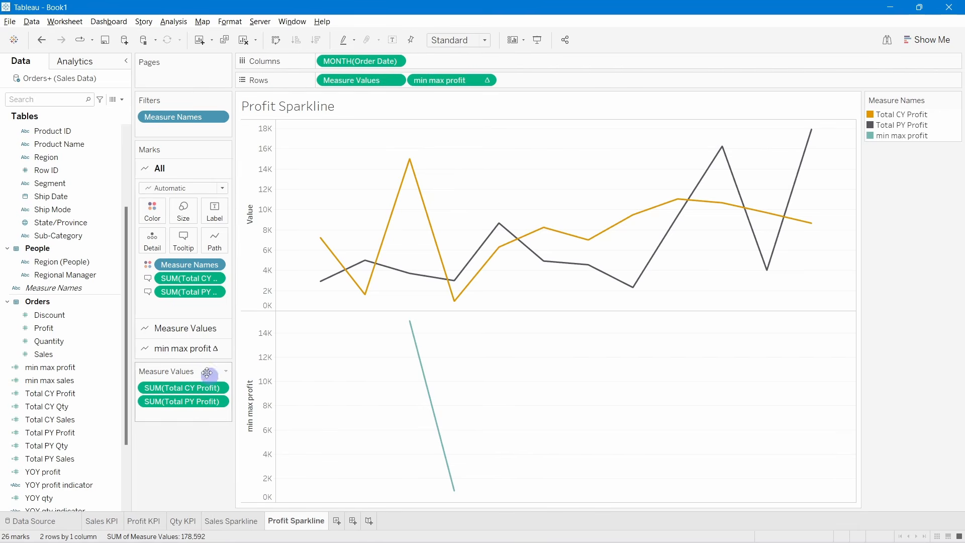
{"action": "left_click", "coordinate": [170, 348]}
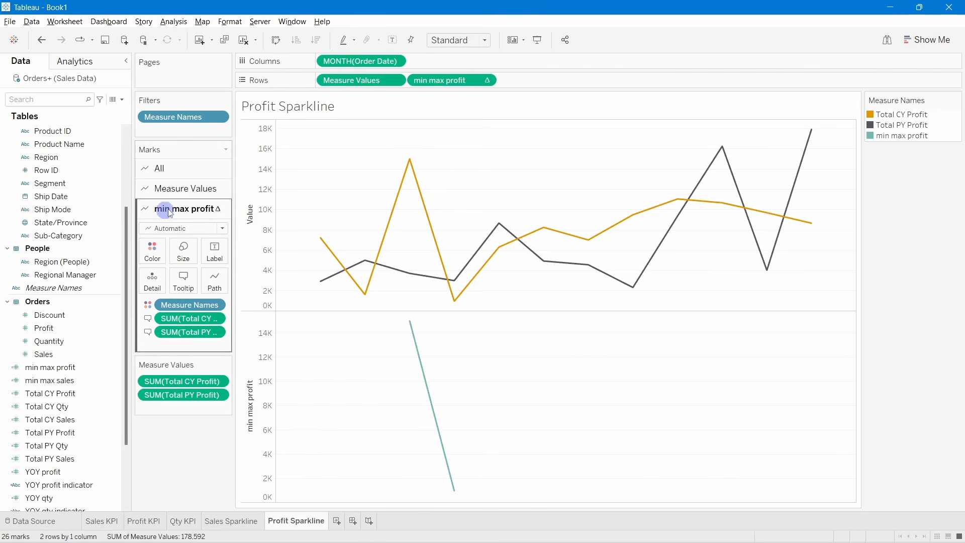
{"action": "left_click", "coordinate": [167, 229]}
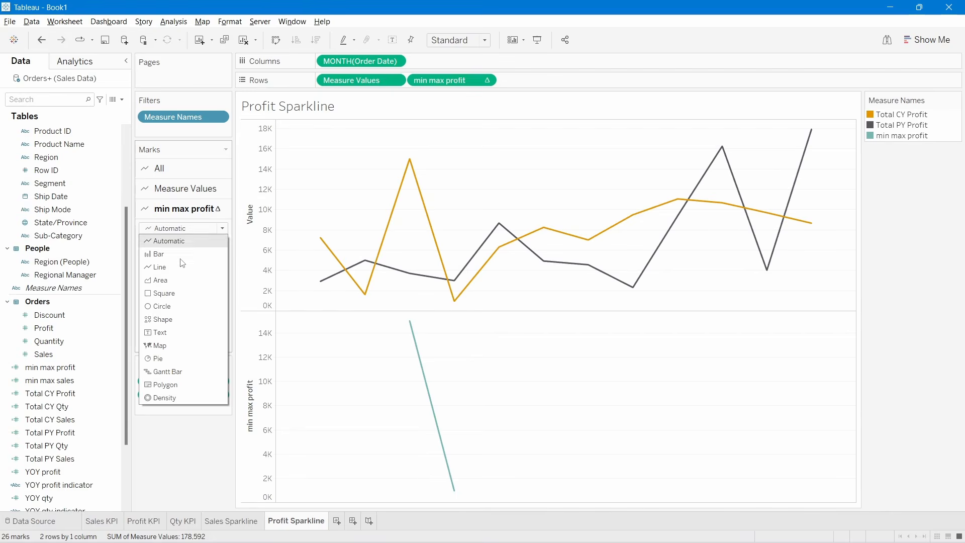
{"action": "left_click", "coordinate": [179, 307]}
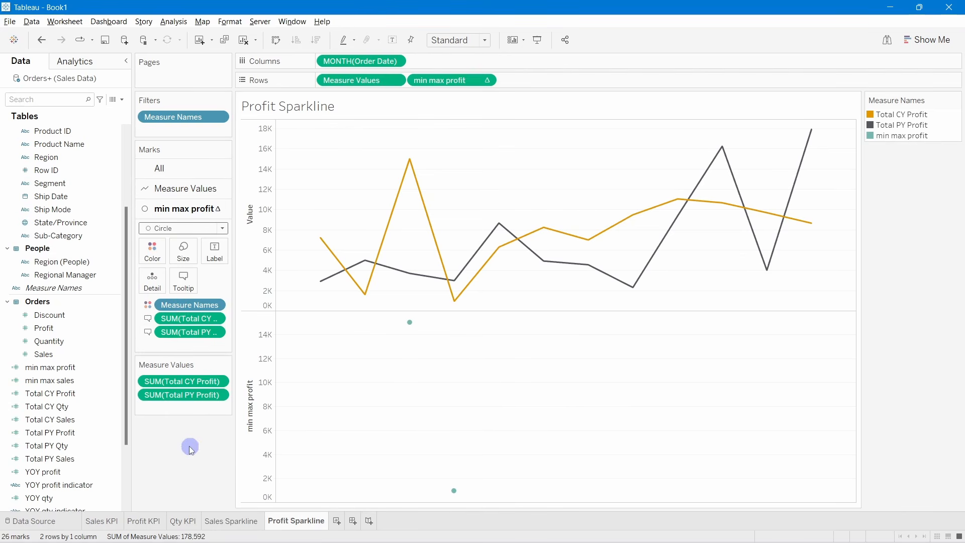
Make min max profit a dual axis with Measure Values and synchronize the two axes.
{"action": "right_click", "coordinate": [457, 82]}
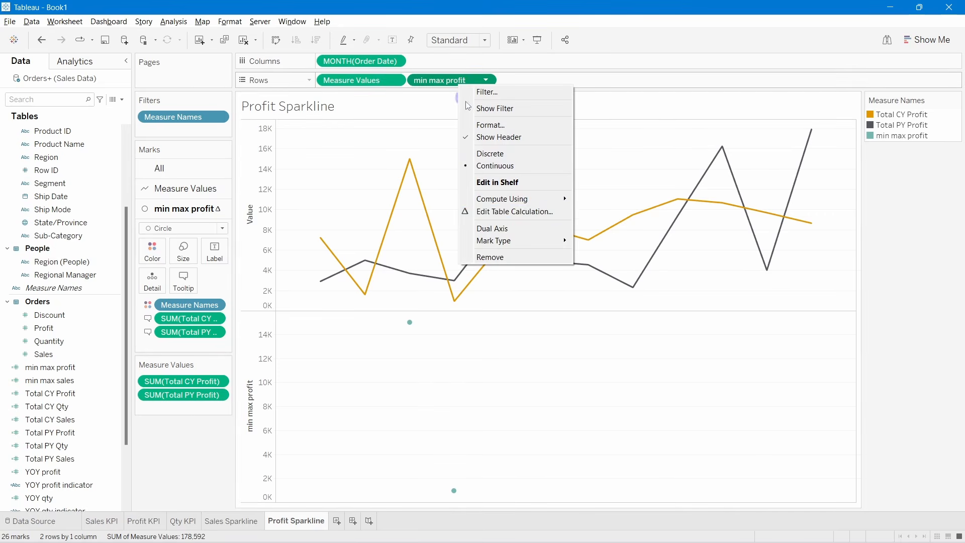
{"action": "left_click", "coordinate": [507, 229]}
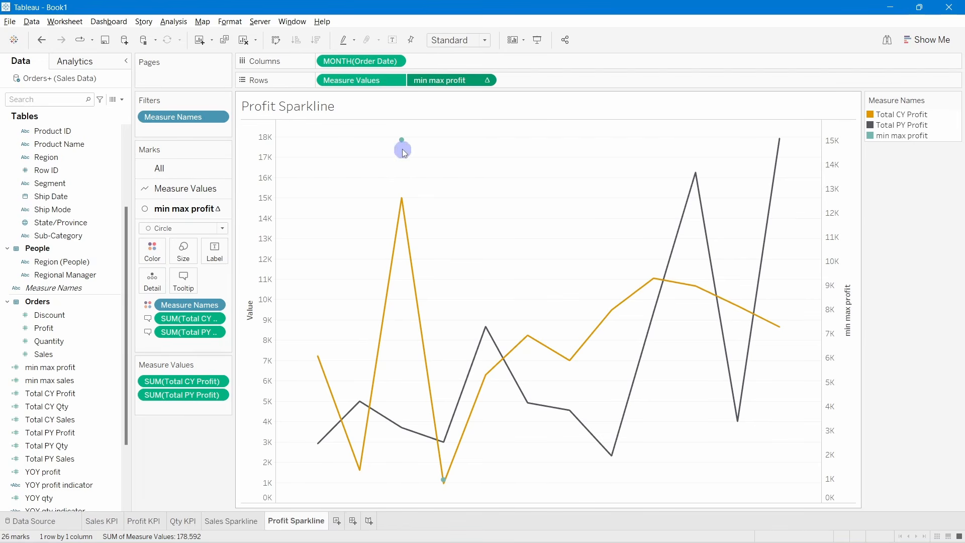
{"action": "mouse_move", "coordinate": [445, 484]}
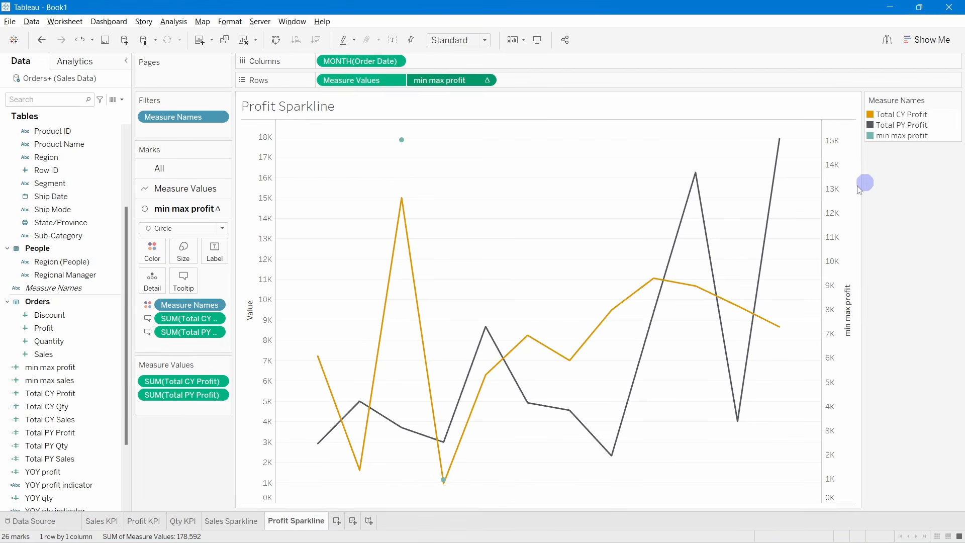
{"action": "right_click", "coordinate": [837, 188]}
{"action": "left_click", "coordinate": [872, 254]}
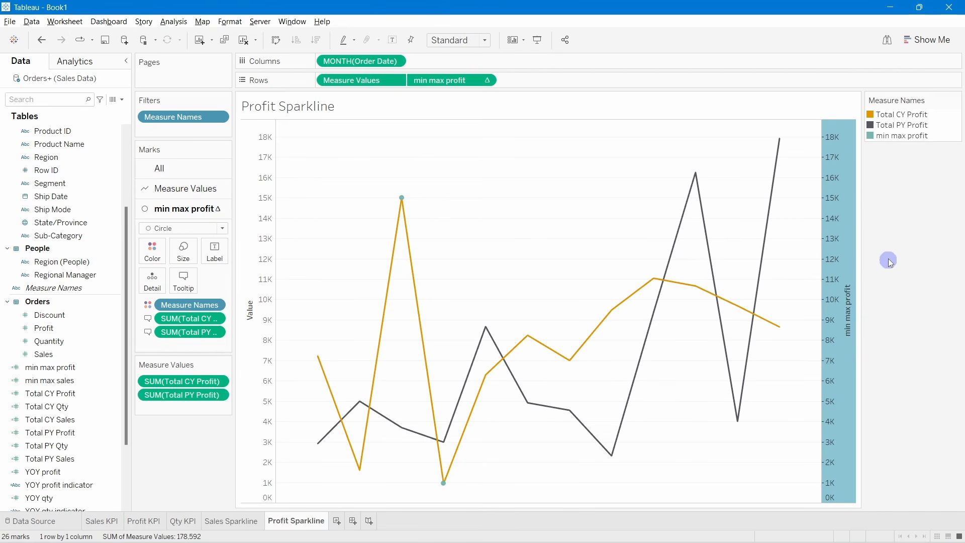
{"action": "left_click", "coordinate": [889, 260]}
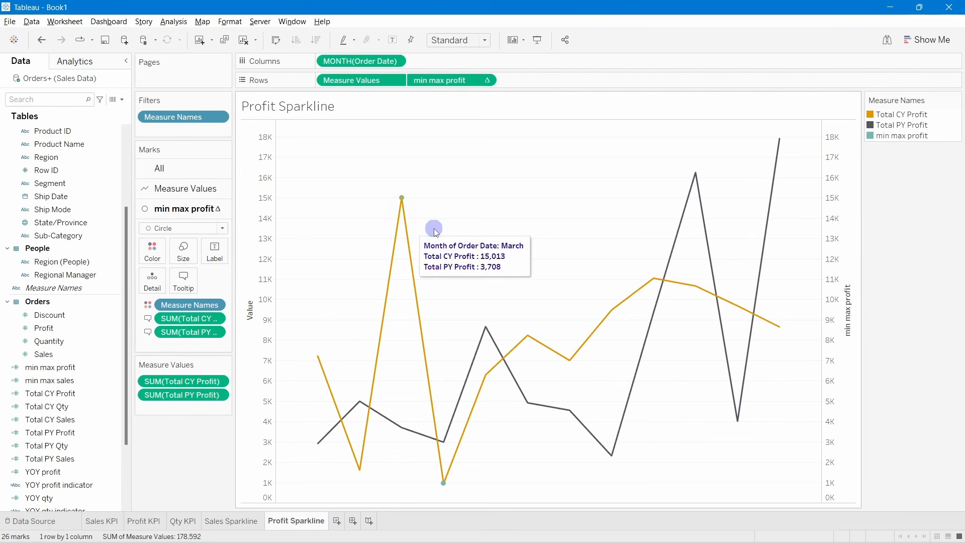
Color the min max profit circles by min max profit instead of Measure Names, using a Custom Diverging palette with 2 steps.
{"action": "left_click_drag", "start_coordinate": [179, 305], "coordinate": [183, 457]}
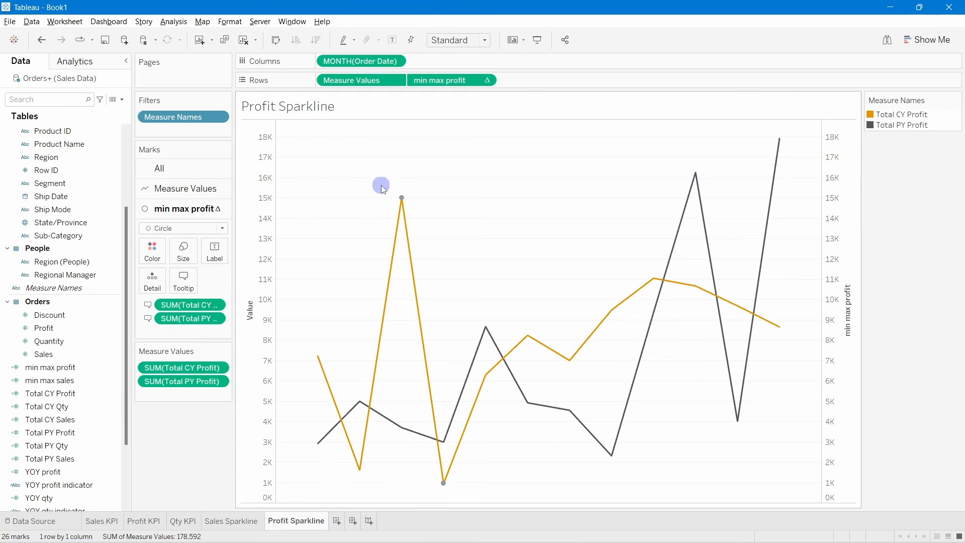
{"action": "left_click_drag", "start_coordinate": [442, 80], "coordinate": [151, 255]}
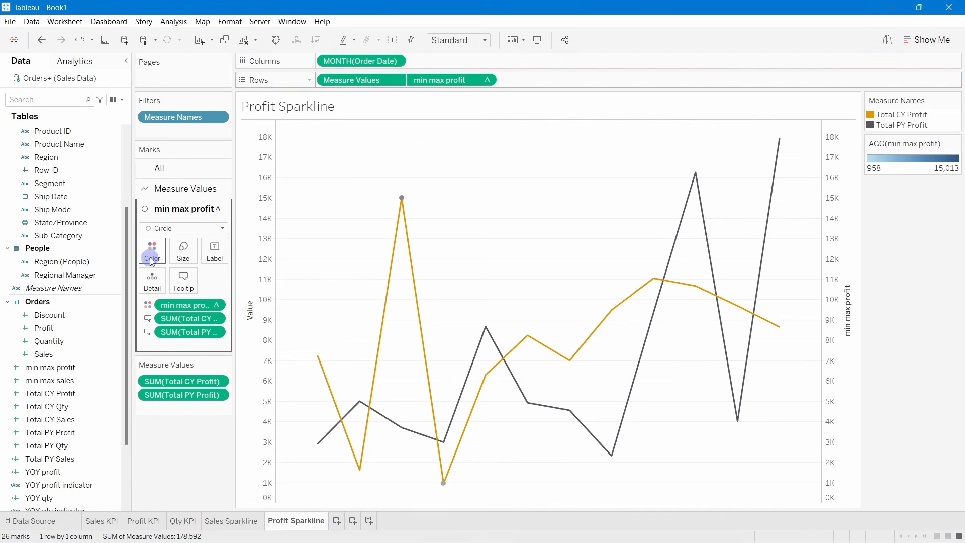
{"action": "double_click", "coordinate": [900, 160]}
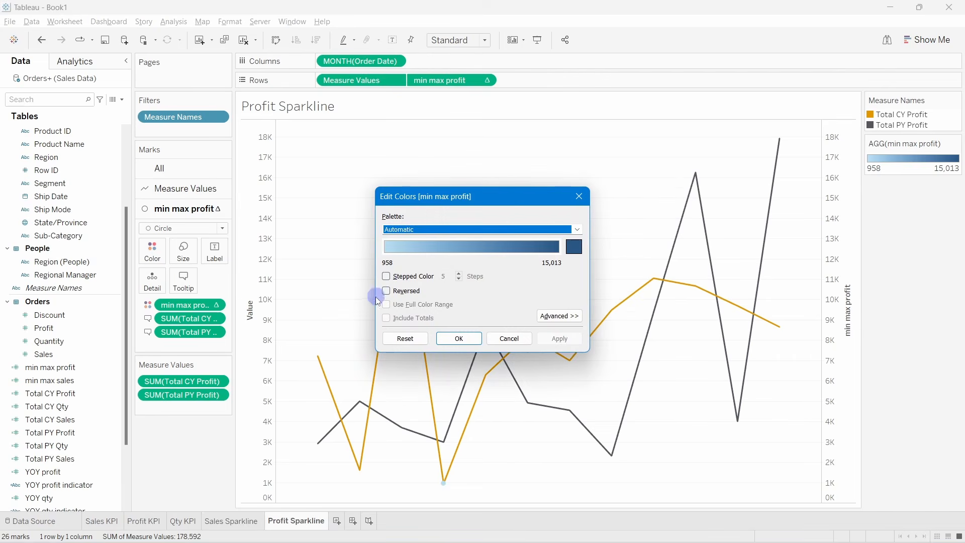
{"action": "left_click", "coordinate": [387, 276]}
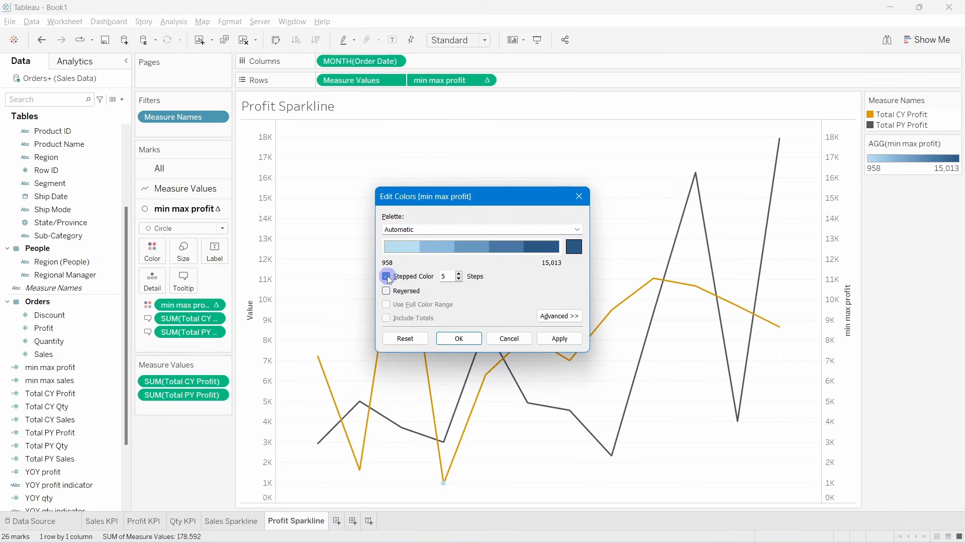
{"action": "left_click", "coordinate": [460, 279]}
{"action": "left_click", "coordinate": [460, 279]}
{"action": "left_click", "coordinate": [460, 279]}
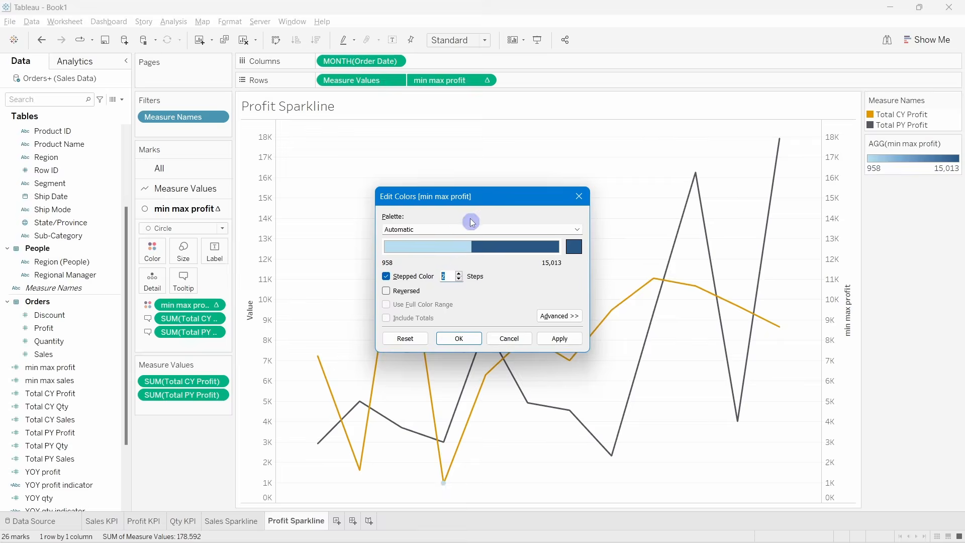
{"action": "left_click", "coordinate": [442, 230]}
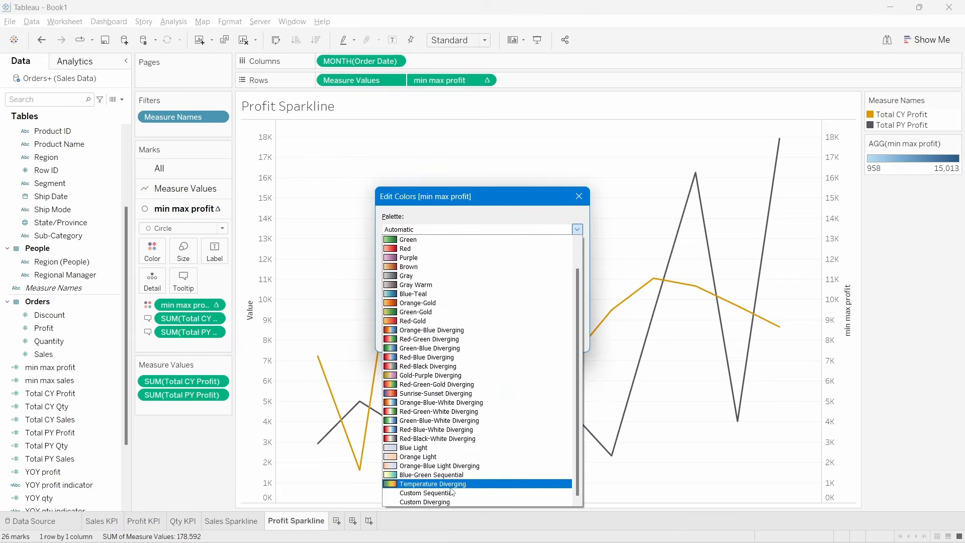
{"action": "left_click", "coordinate": [448, 502]}
Copy #19a9b5 from Color Code.docx in Word and set it as the palette's low-end color in Tableau.
{"action": "key", "text": "alt+Tab"}
{"action": "left_click", "coordinate": [411, 315]}
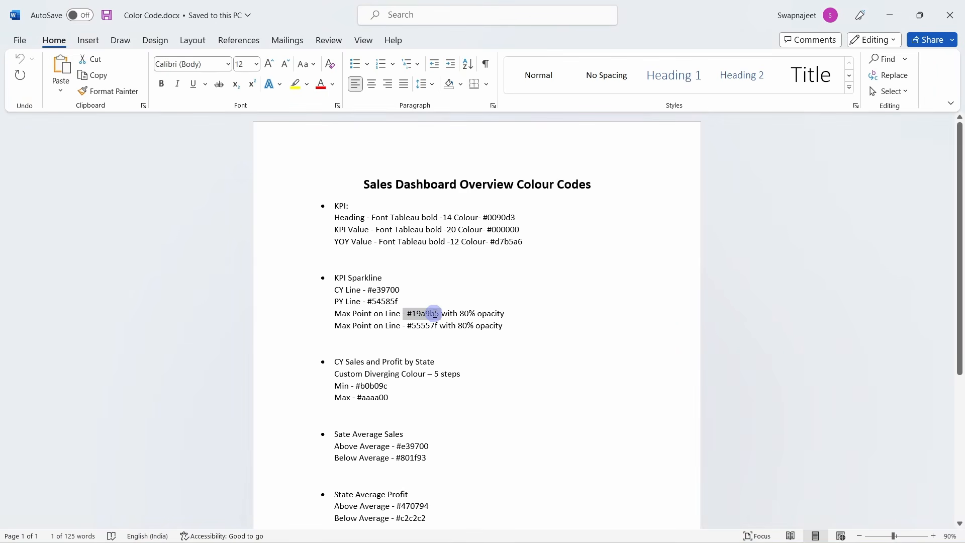
{"action": "left_click_drag", "start_coordinate": [406, 314], "coordinate": [439, 314]}
{"action": "key", "text": "ctrl+c"}
{"action": "key", "text": "alt+Tab"}
{"action": "left_click", "coordinate": [392, 248]}
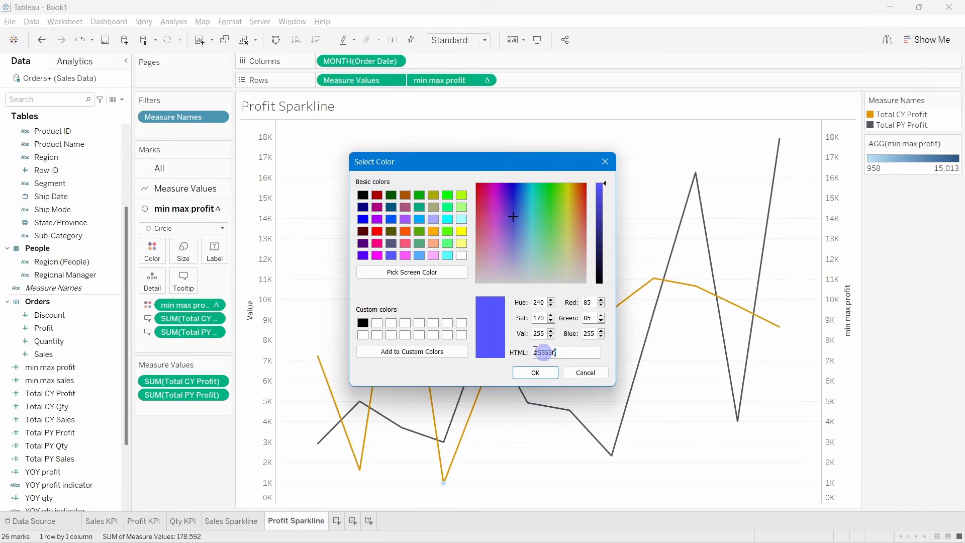
{"action": "key", "text": "ctrl+v"}
{"action": "left_click", "coordinate": [535, 373]}
Copy #55557f from Color Code.docx in Word and set it as the palette's low-end color in Tableau.
{"action": "key", "text": "alt+Tab"}
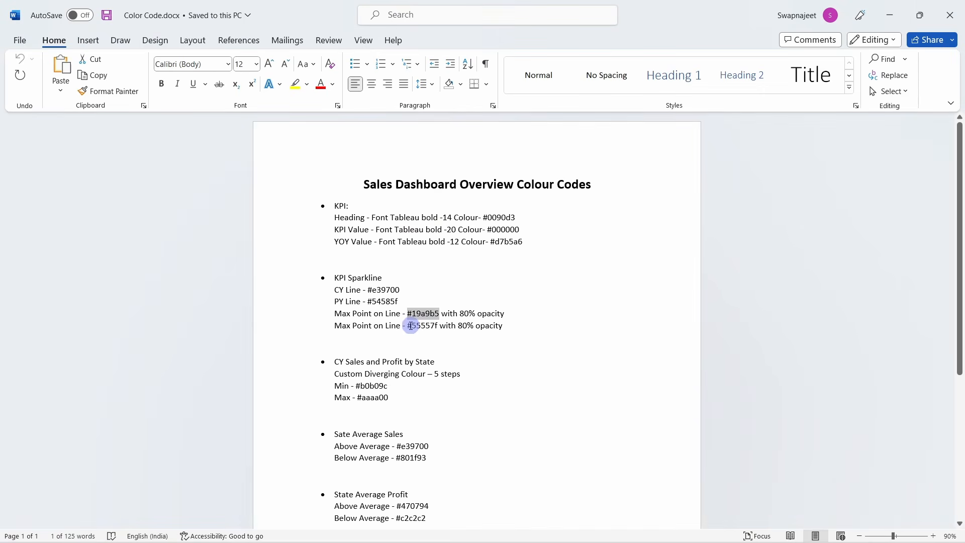
{"action": "left_click_drag", "start_coordinate": [407, 326], "coordinate": [438, 328]}
{"action": "key", "text": "ctrl+c"}
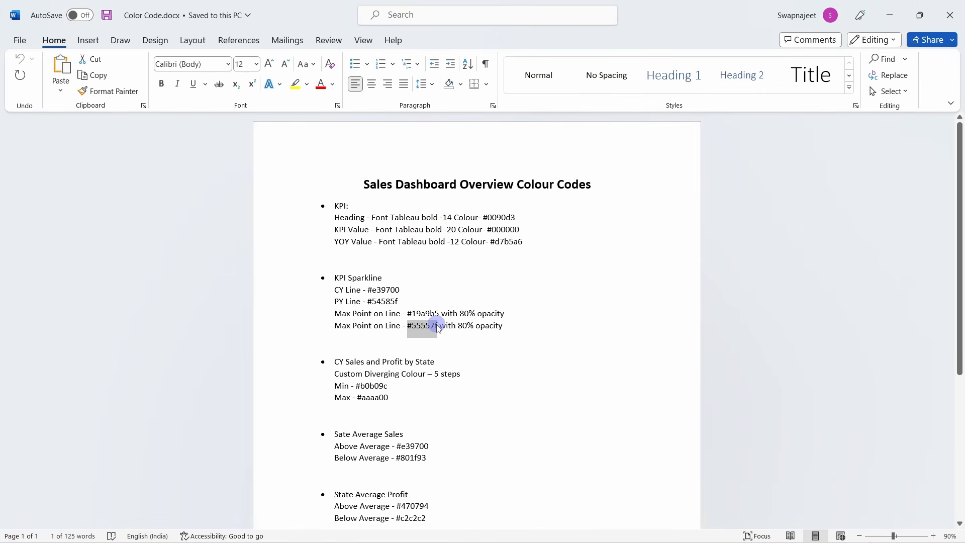
{"action": "key", "text": "alt+Tab"}
{"action": "left_click", "coordinate": [392, 247]}
{"action": "left_click", "coordinate": [567, 351]}
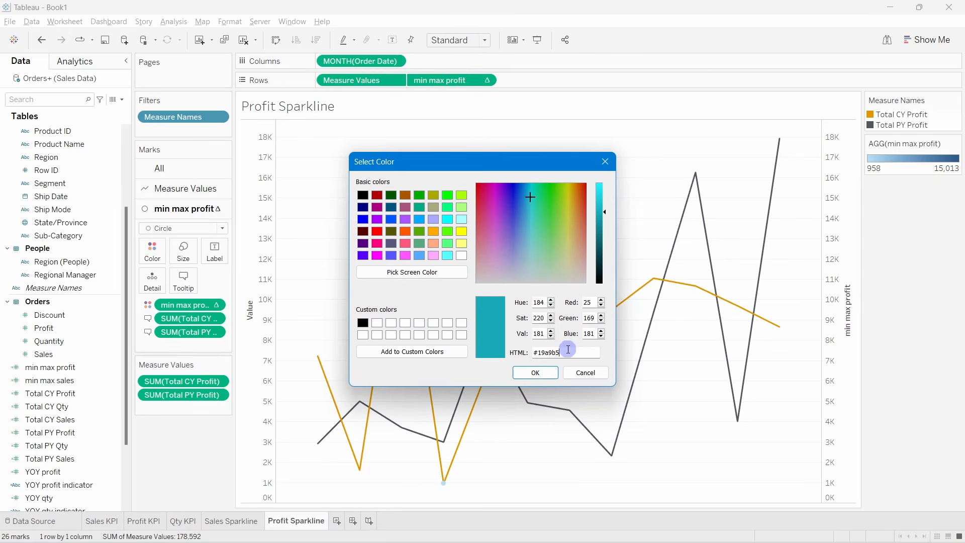
{"action": "left_click_drag", "start_coordinate": [562, 352], "coordinate": [517, 350]}
{"action": "key", "text": "ctrl+v"}
{"action": "left_click", "coordinate": [535, 372]}
Copy #19a9b5 from Color Code.docx in Word, set it as the palette's high-end color in Tableau, and apply the palette.
{"action": "left_click", "coordinate": [573, 247]}
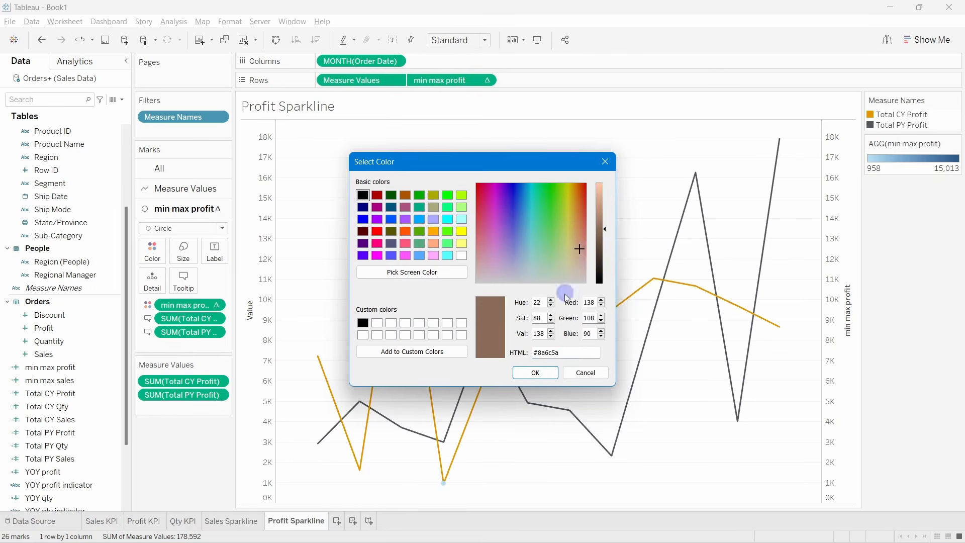
{"action": "key", "text": "alt+Tab"}
{"action": "left_click_drag", "start_coordinate": [416, 312], "coordinate": [432, 313]}
{"action": "key", "text": "ctrl+c"}
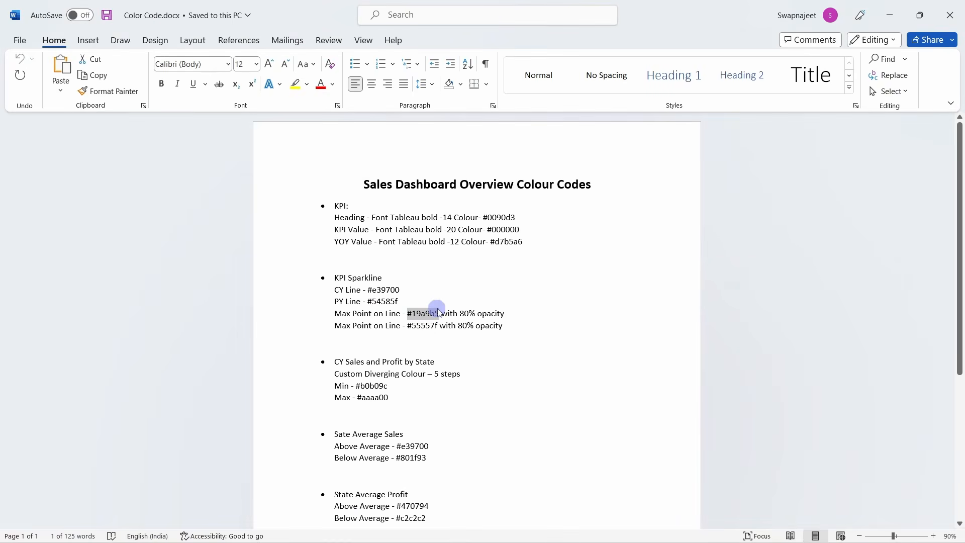
{"action": "key", "text": "alt+Tab"}
{"action": "key", "text": "ctrl+v"}
{"action": "left_click", "coordinate": [538, 372]}
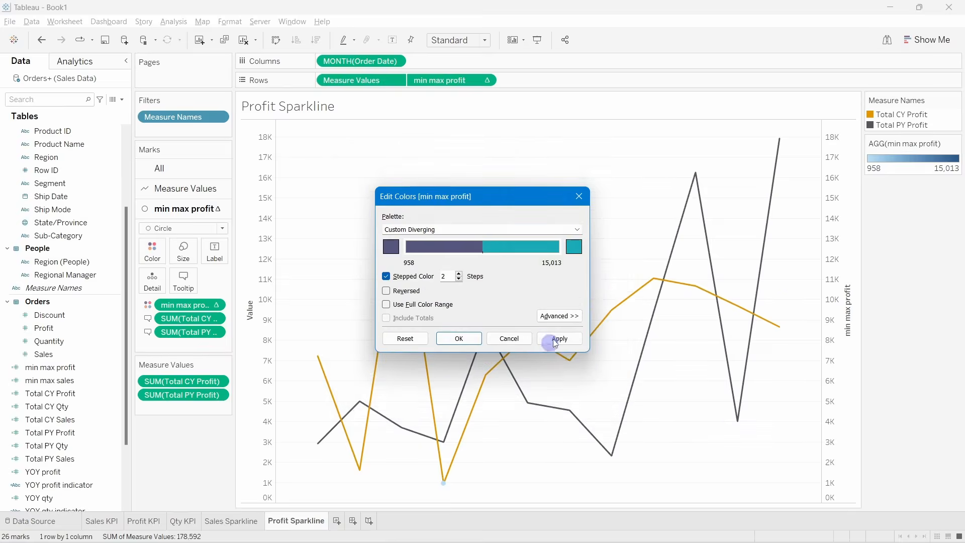
{"action": "left_click", "coordinate": [556, 341]}
Compare with the Sales Sparkline sheet and slightly enlarge the minimum and maximum circles on Profit Sparkline.
{"action": "left_click", "coordinate": [233, 520]}
{"action": "left_click", "coordinate": [295, 521]}
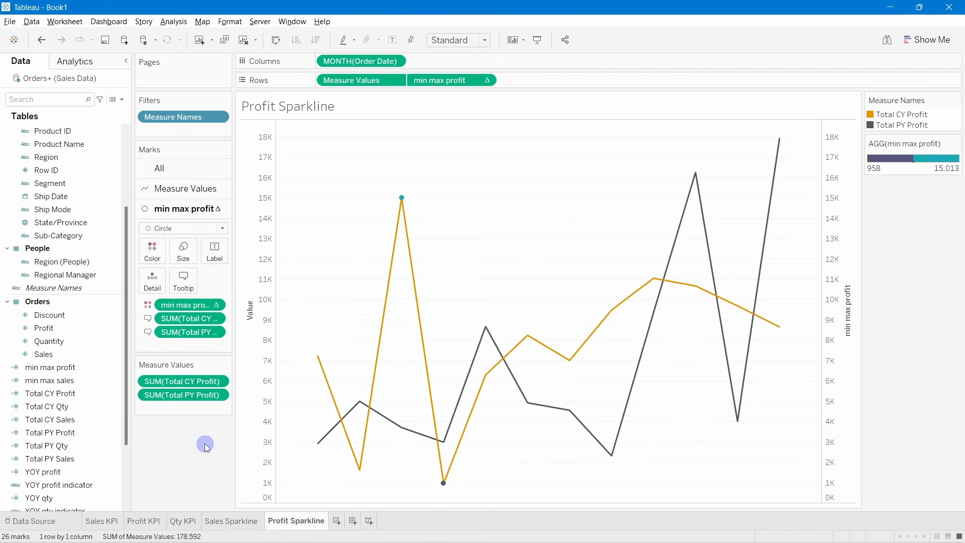
{"action": "left_click", "coordinate": [183, 251]}
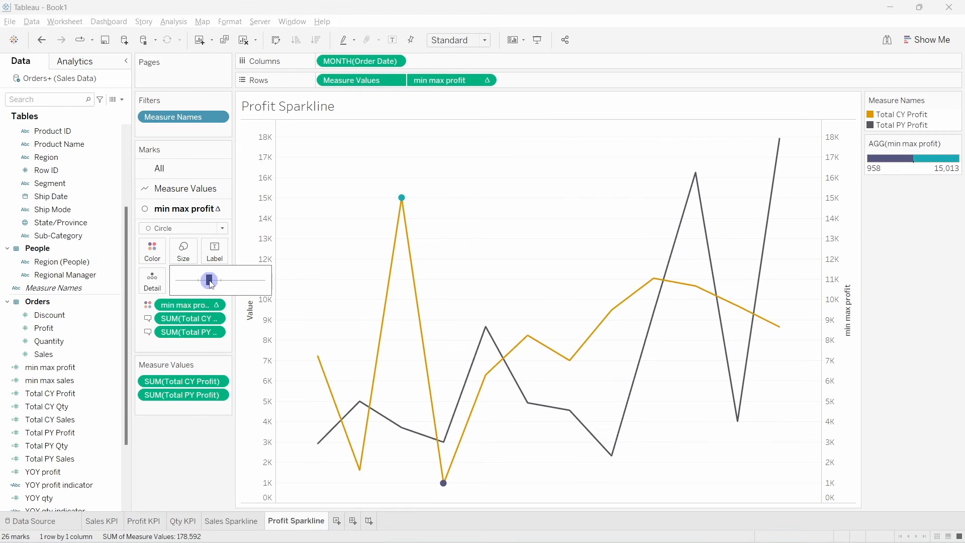
{"action": "left_click", "coordinate": [201, 436]}
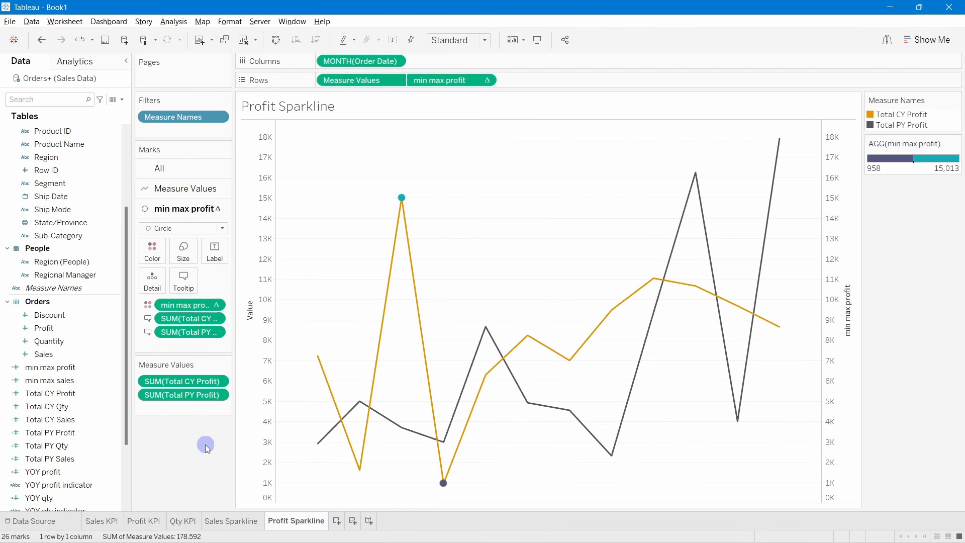
Hide the value and min max profit axis headers on the Profit Sparkline chart.
{"action": "right_click", "coordinate": [260, 202]}
{"action": "left_click", "coordinate": [287, 255]}
{"action": "right_click", "coordinate": [265, 214]}
{"action": "left_click", "coordinate": [296, 267]}
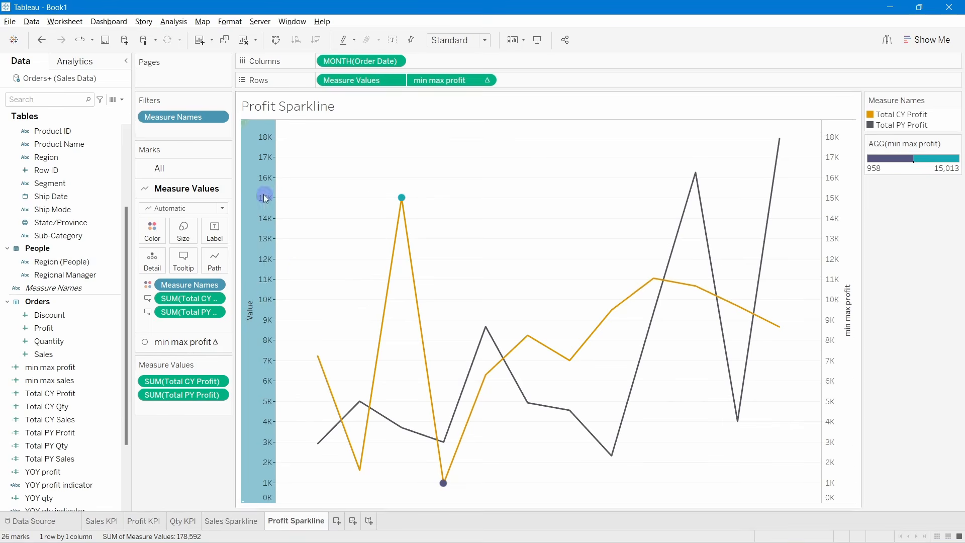
{"action": "right_click", "coordinate": [266, 198]}
{"action": "left_click", "coordinate": [300, 299]}
{"action": "right_click", "coordinate": [265, 265]}
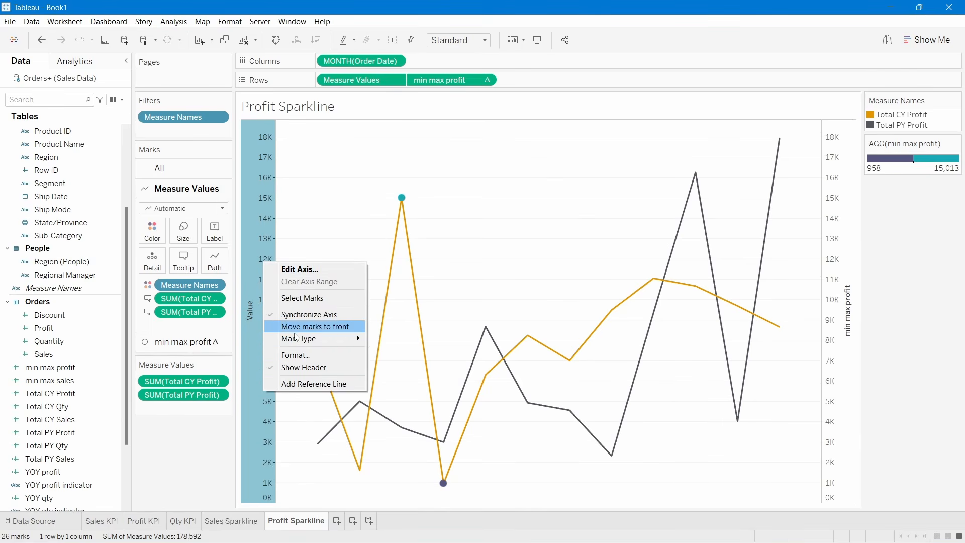
{"action": "left_click", "coordinate": [287, 365]}
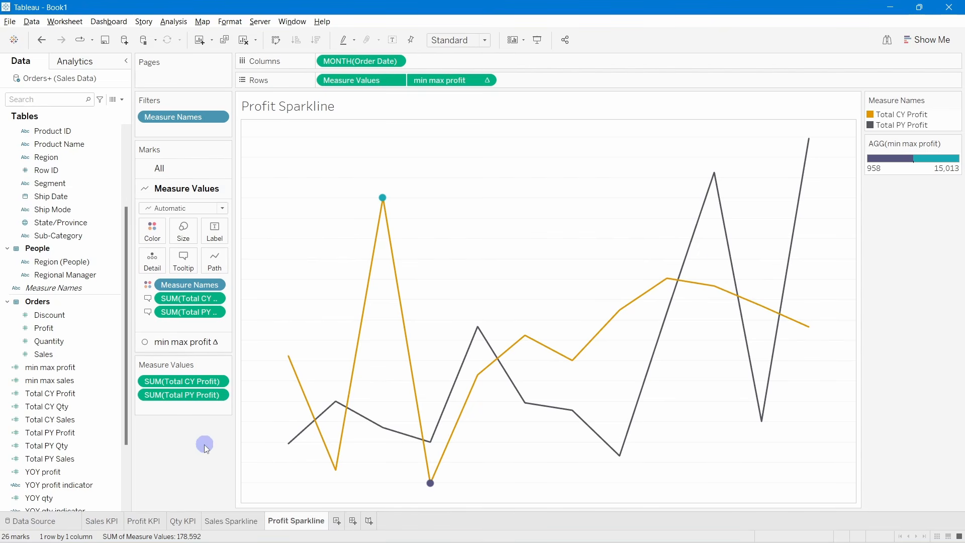
Compare with the Sales Sparkline sheet and fine-tune the sizes of the lines and minimum/maximum circles on Profit Sparkline.
{"action": "left_click", "coordinate": [252, 526]}
{"action": "left_click", "coordinate": [290, 523]}
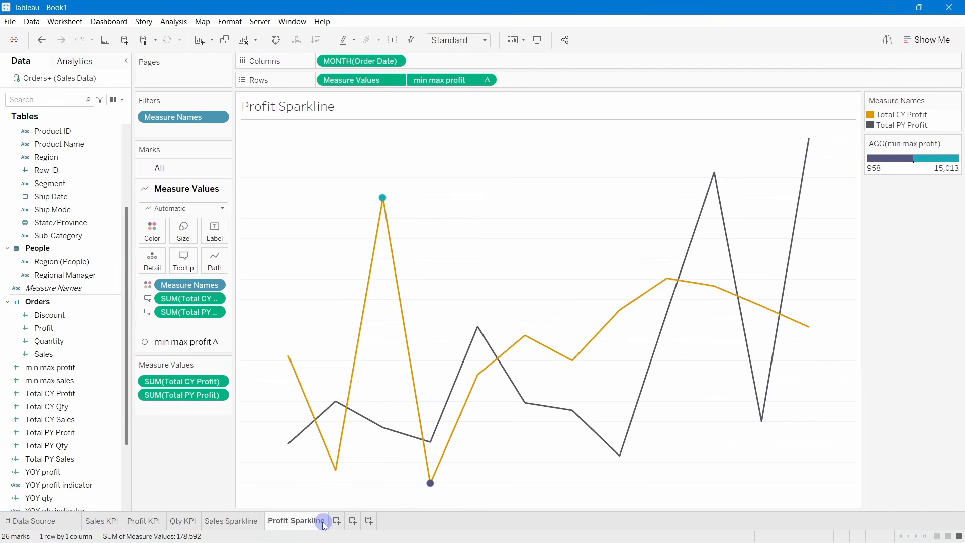
{"action": "left_click", "coordinate": [184, 234]}
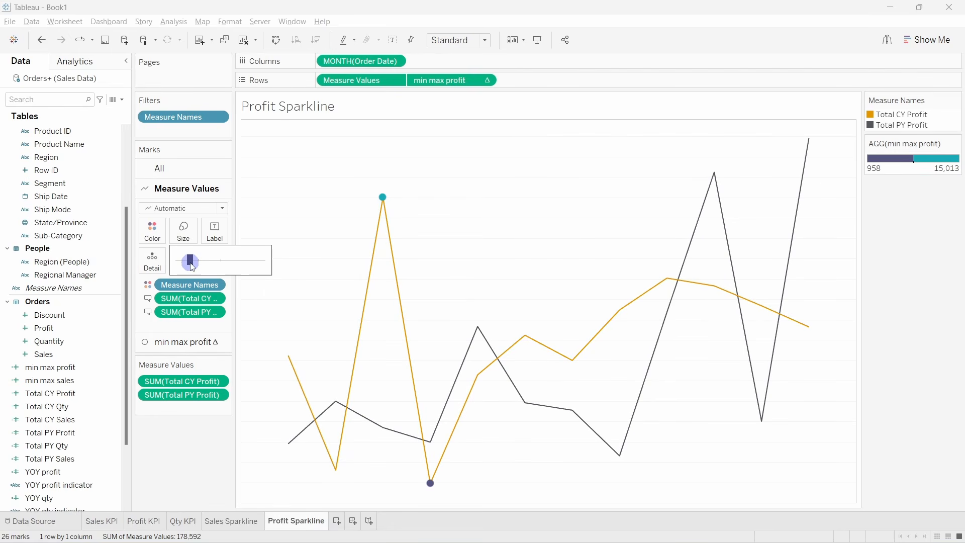
{"action": "left_click", "coordinate": [184, 457]}
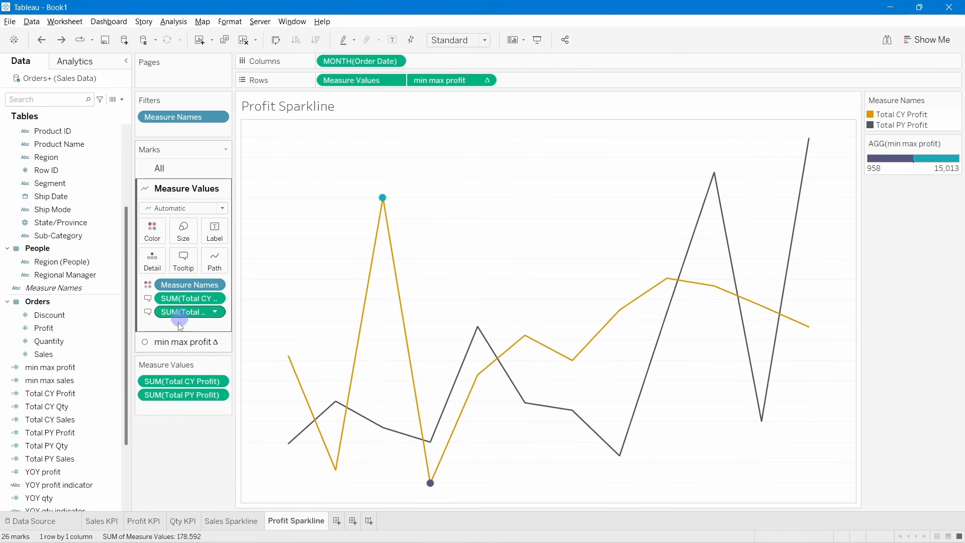
{"action": "left_click", "coordinate": [180, 342]}
{"action": "left_click", "coordinate": [187, 260]}
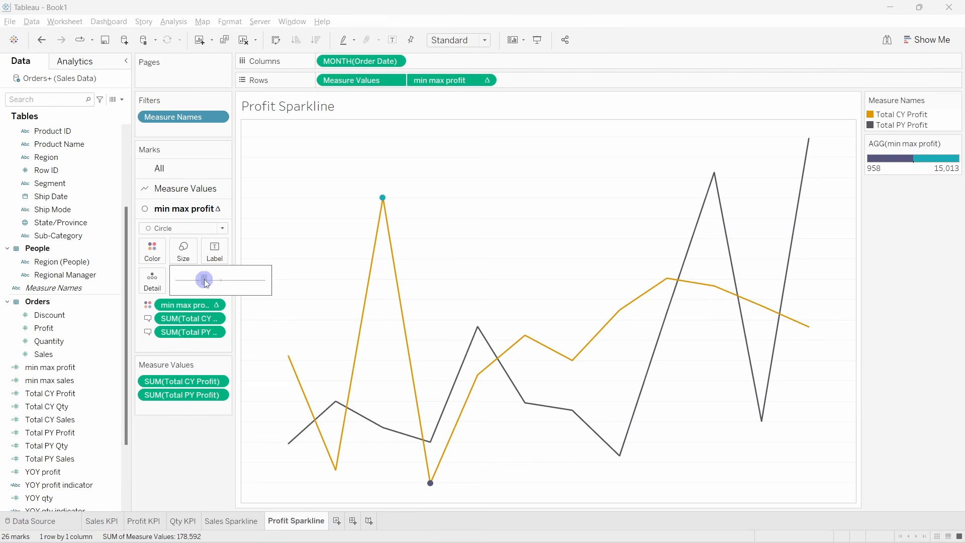
{"action": "left_click", "coordinate": [197, 456]}
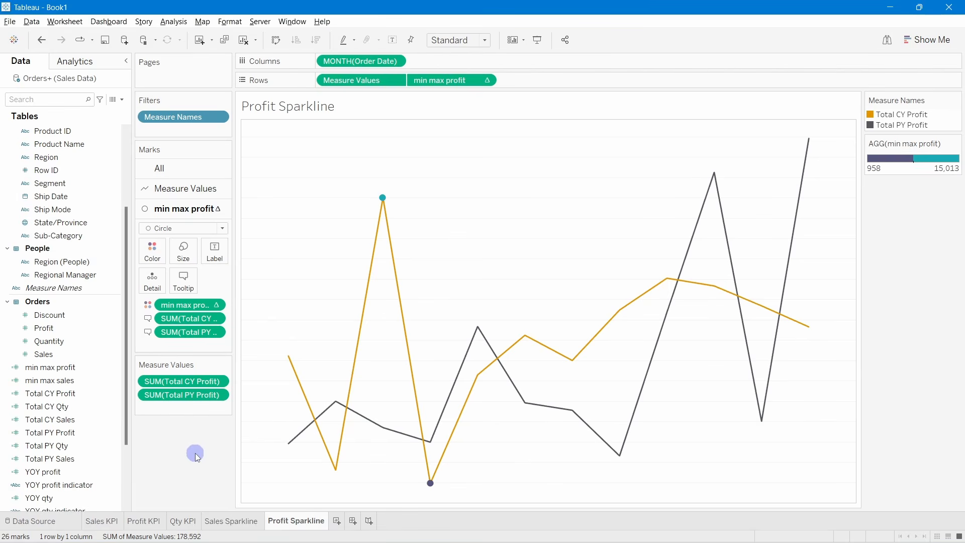
Duplicate the Profit Sparkline sheet and rename the copy Qty Sparkline.
{"action": "right_click", "coordinate": [300, 530]}
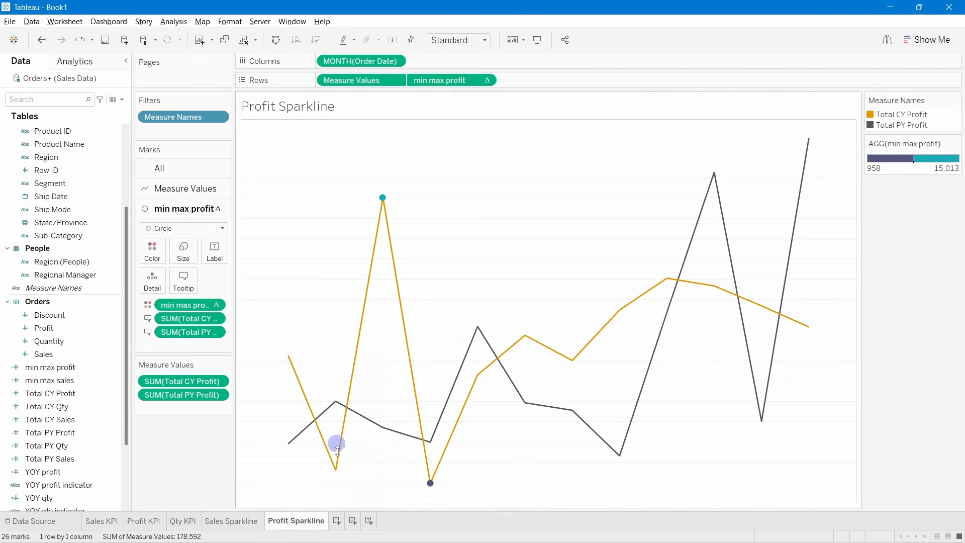
{"action": "left_click", "coordinate": [336, 420]}
{"action": "double_click", "coordinate": [367, 521]}
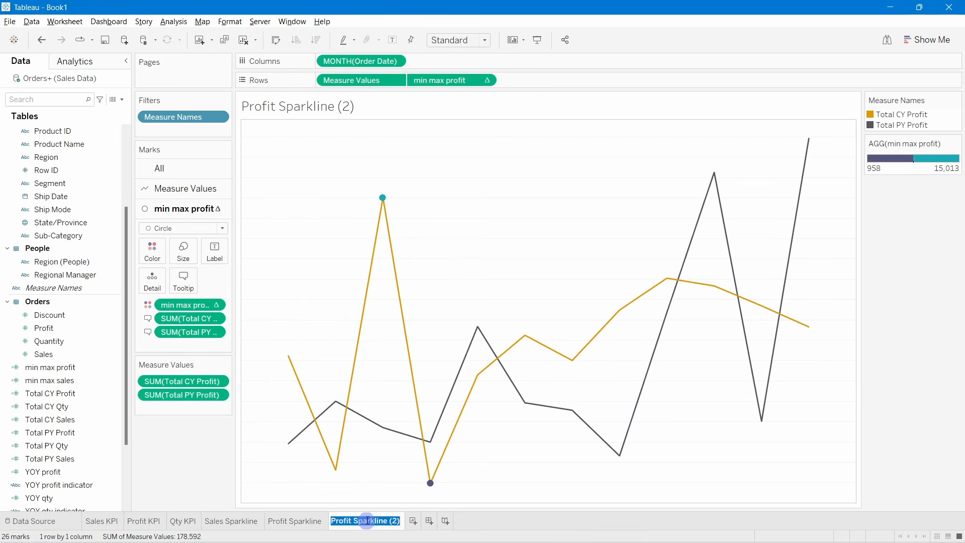
{"action": "type", "text": "Qty"}
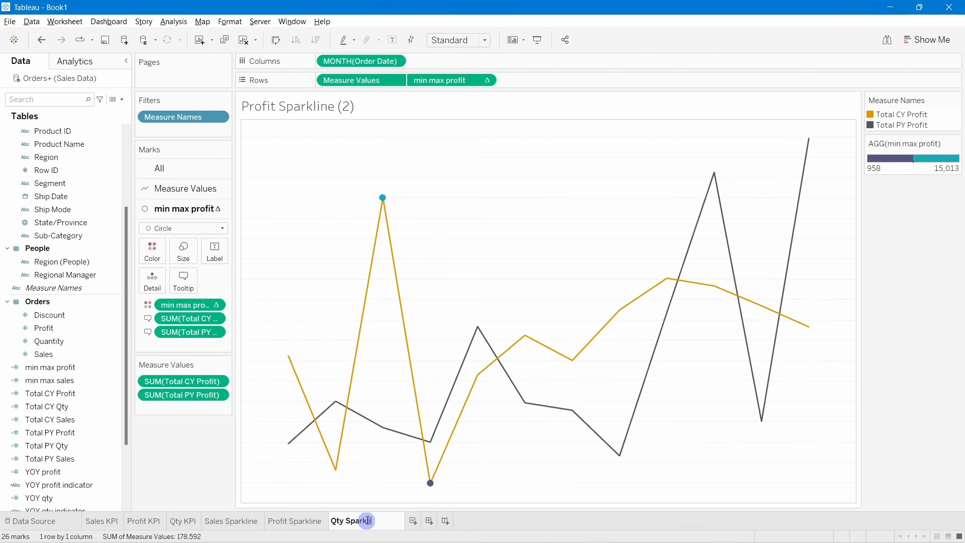
{"action": "left_click", "coordinate": [194, 452]}
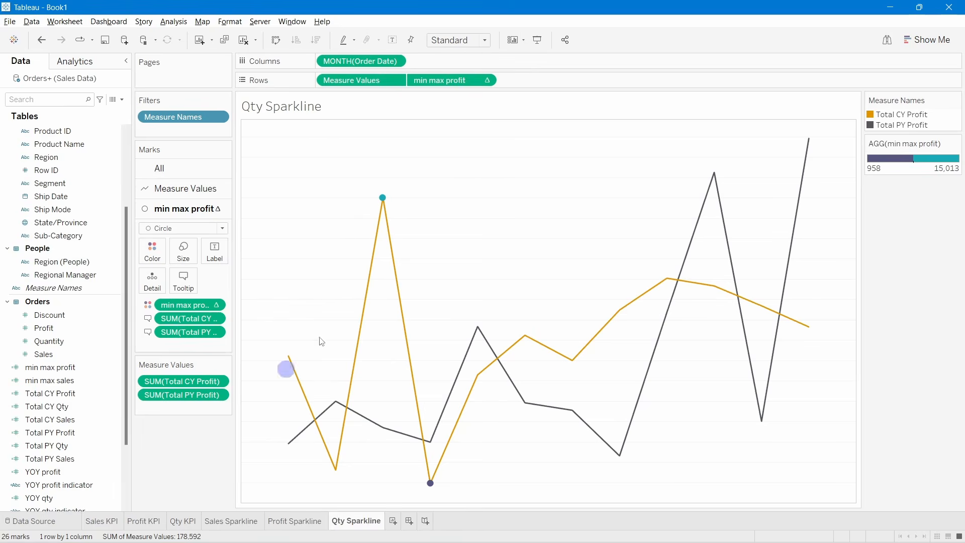
Remove min max profit and the profit tooltip fields, and limit Measure Names to Total CY Qty and Total PY Qty.
{"action": "left_click_drag", "start_coordinate": [453, 91], "coordinate": [724, 269]}
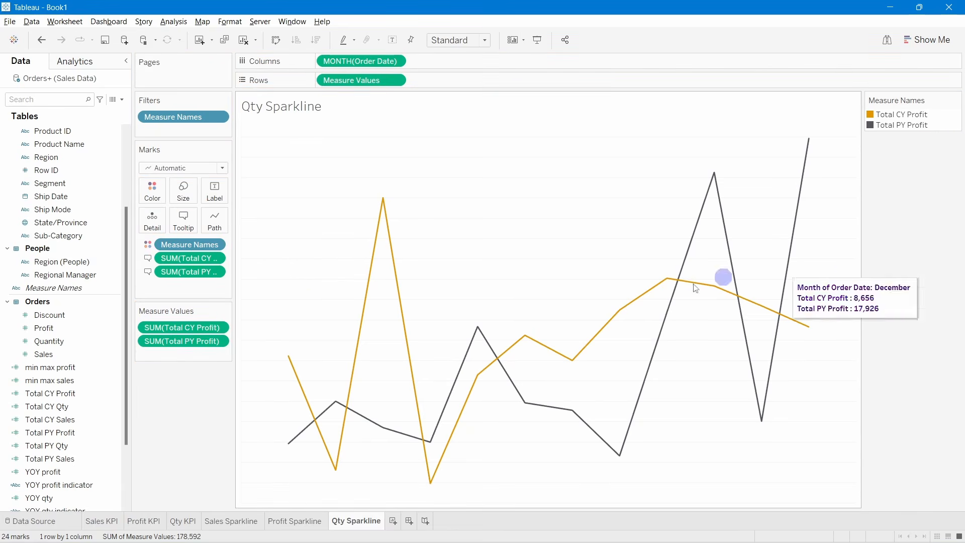
{"action": "left_click_drag", "start_coordinate": [190, 271], "coordinate": [186, 384]}
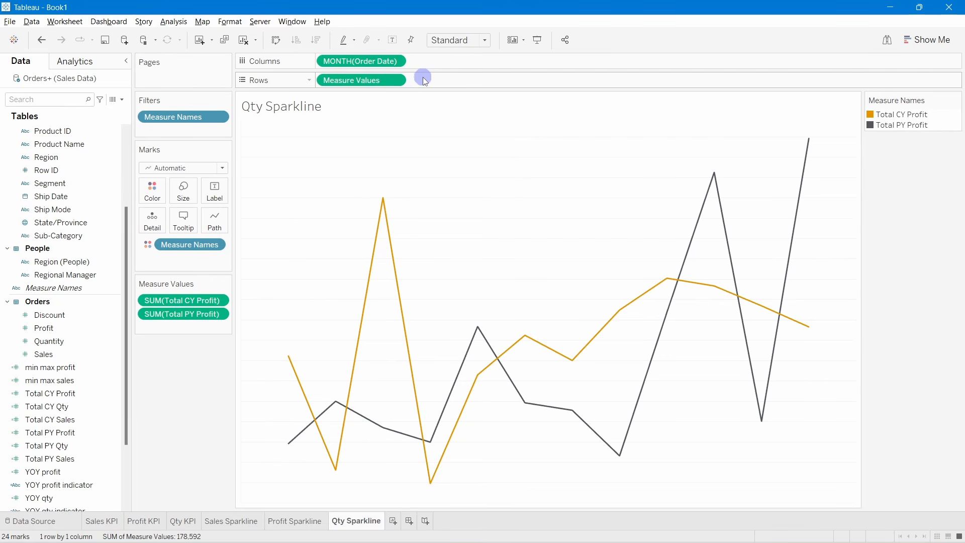
{"action": "double_click", "coordinate": [357, 80]}
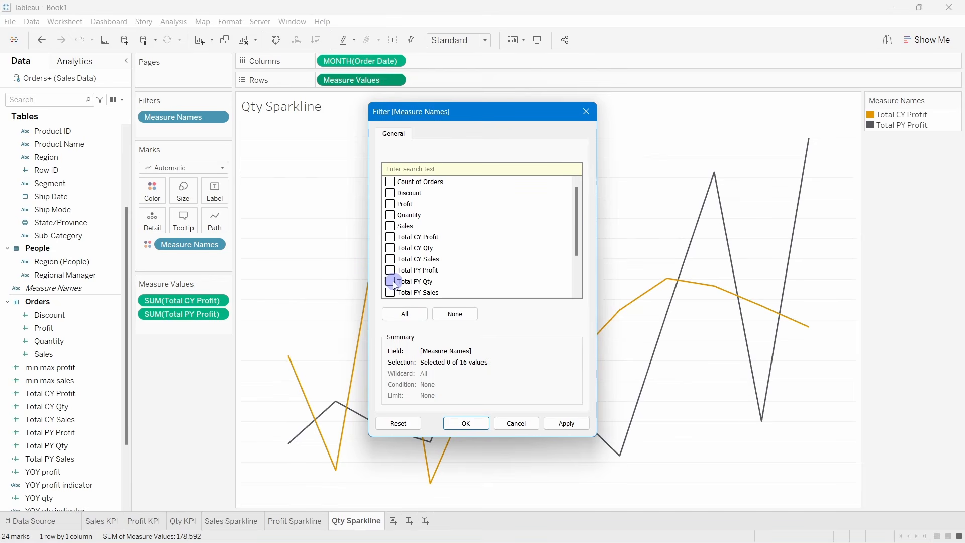
{"action": "left_click", "coordinate": [391, 248]}
{"action": "left_click", "coordinate": [391, 281]}
{"action": "left_click", "coordinate": [555, 425]}
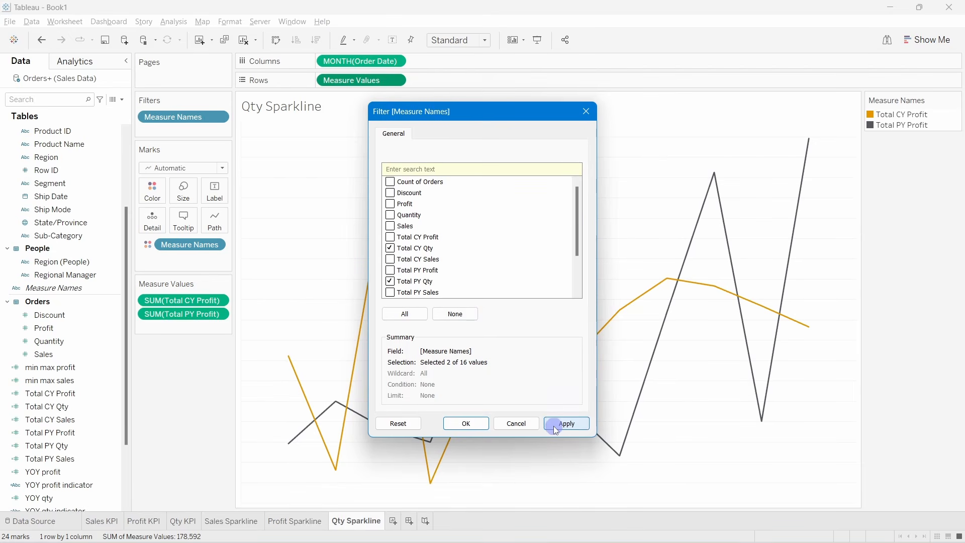
{"action": "left_click", "coordinate": [469, 427]}
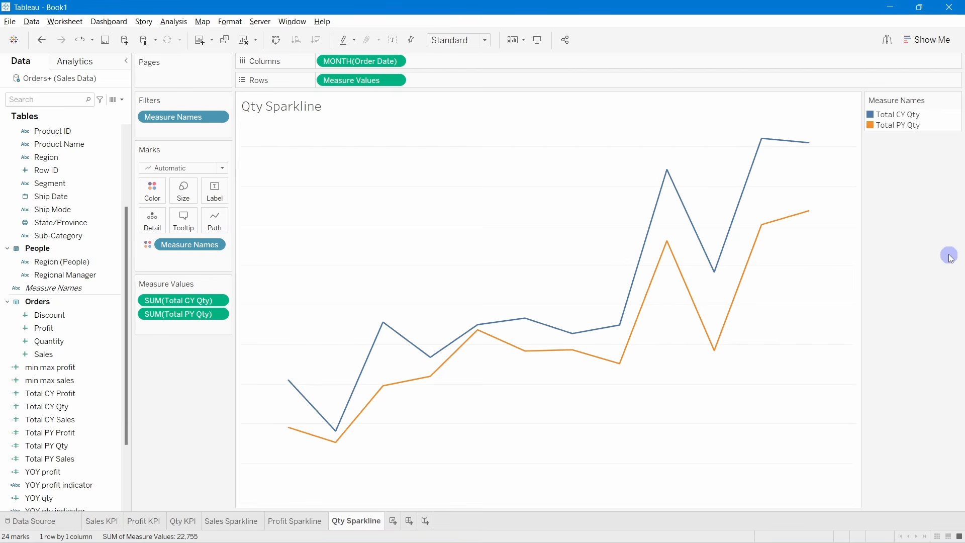
Copy #e39700 from Color Code.docx in Word and set it as the Total CY Qty line color in Tableau.
{"action": "double_click", "coordinate": [872, 115]}
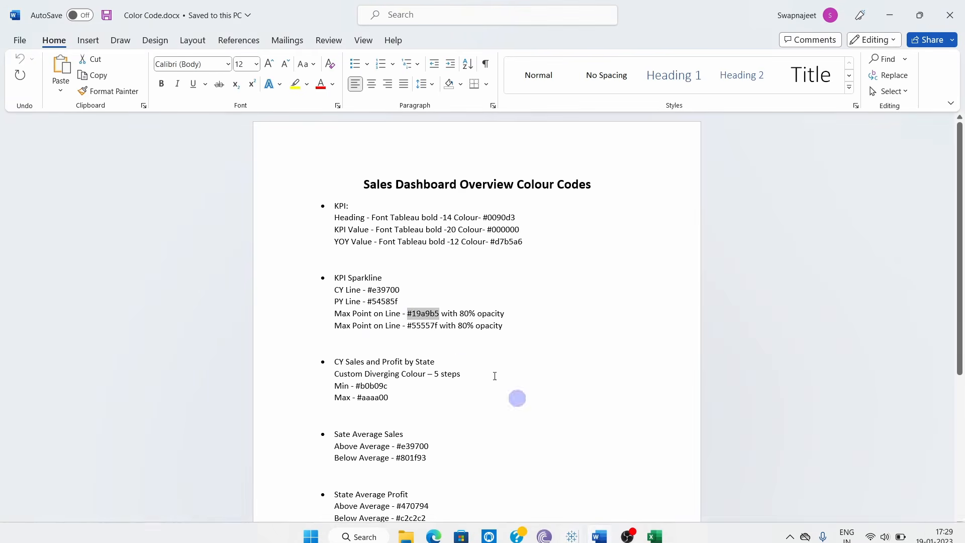
{"action": "left_click", "coordinate": [370, 291]}
{"action": "left_click_drag", "start_coordinate": [371, 290], "coordinate": [394, 289]}
{"action": "key", "text": "ctrl+c"}
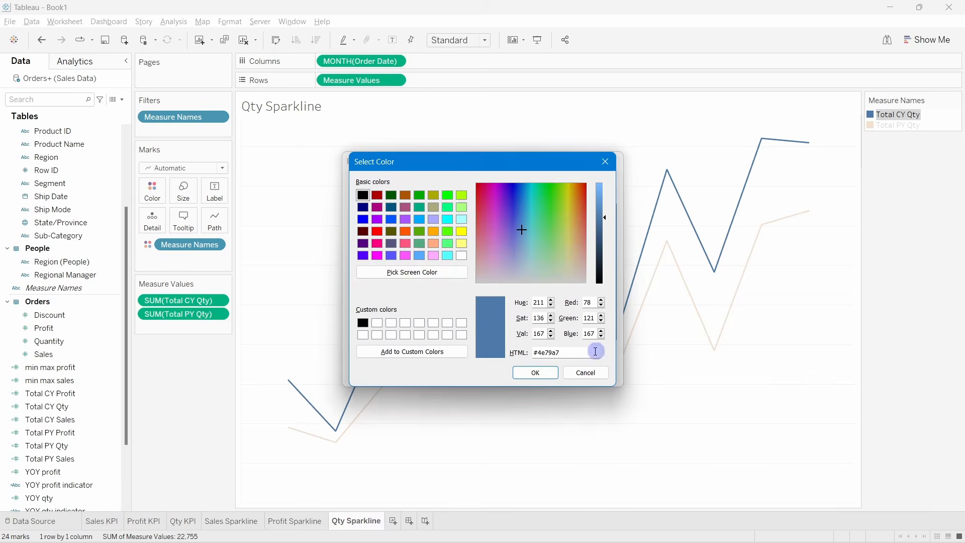
{"action": "key", "text": "ctrl+v"}
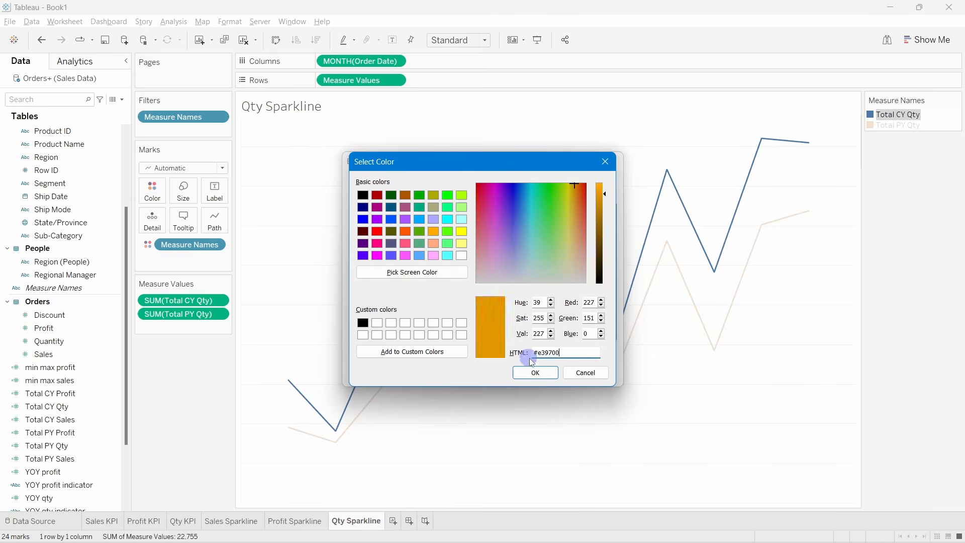
{"action": "left_click", "coordinate": [526, 368]}
Copy #54585f from Color Code.docx in Word, set it as the Total PY Qty color in Tableau, and apply the line colors.
{"action": "double_click", "coordinate": [377, 205]}
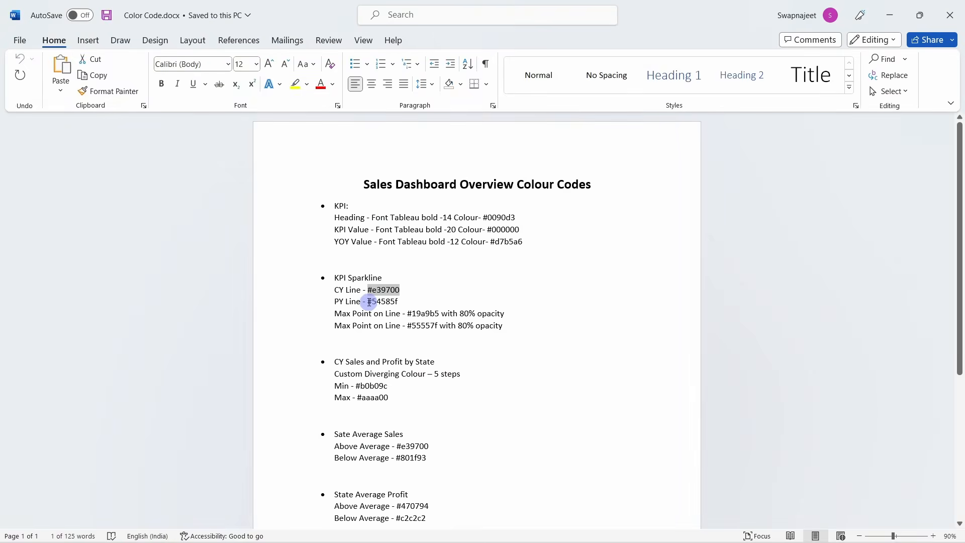
{"action": "left_click_drag", "start_coordinate": [366, 299], "coordinate": [399, 299]}
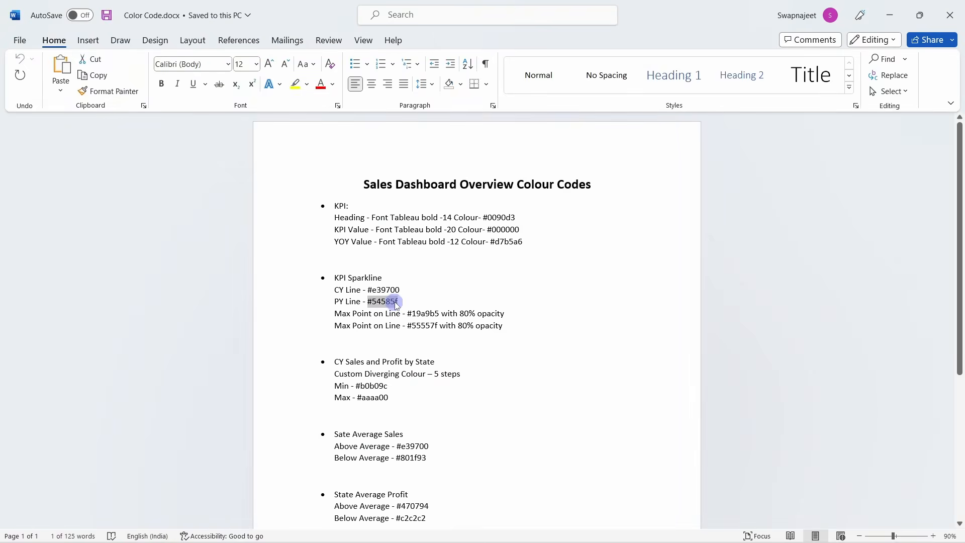
{"action": "double_click", "coordinate": [537, 353]}
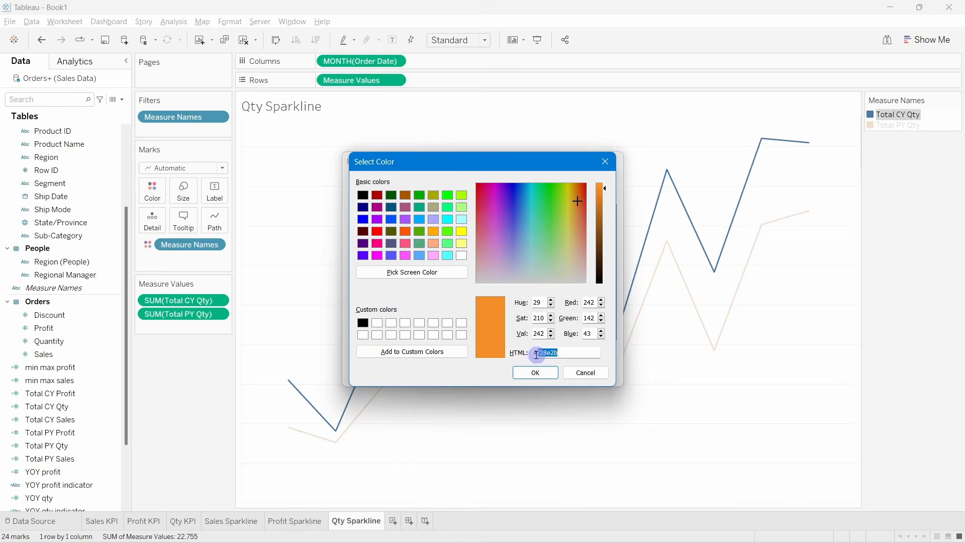
{"action": "key", "text": "ctrl+v"}
{"action": "left_click", "coordinate": [553, 373]}
{"action": "left_click", "coordinate": [593, 373]}
{"action": "left_click", "coordinate": [492, 374]}
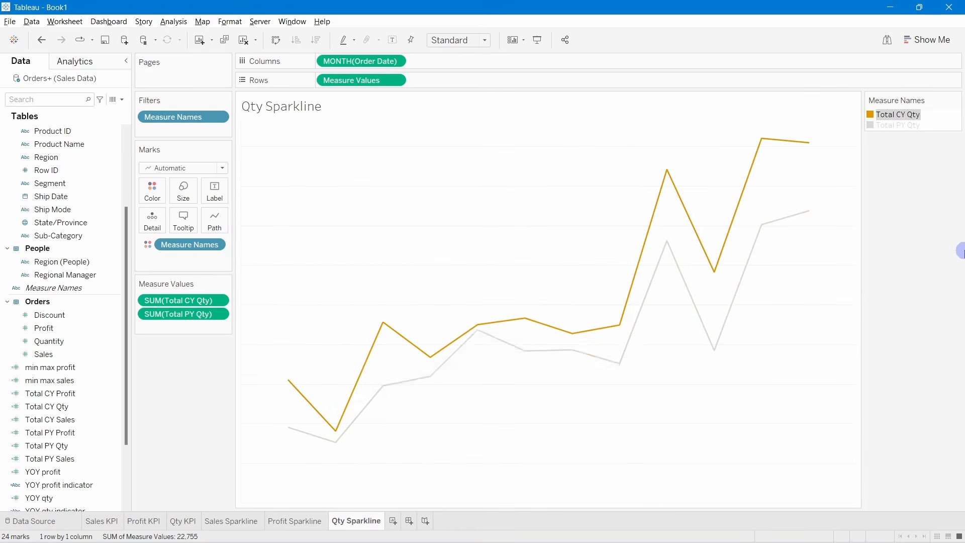
{"action": "left_click", "coordinate": [962, 253]}
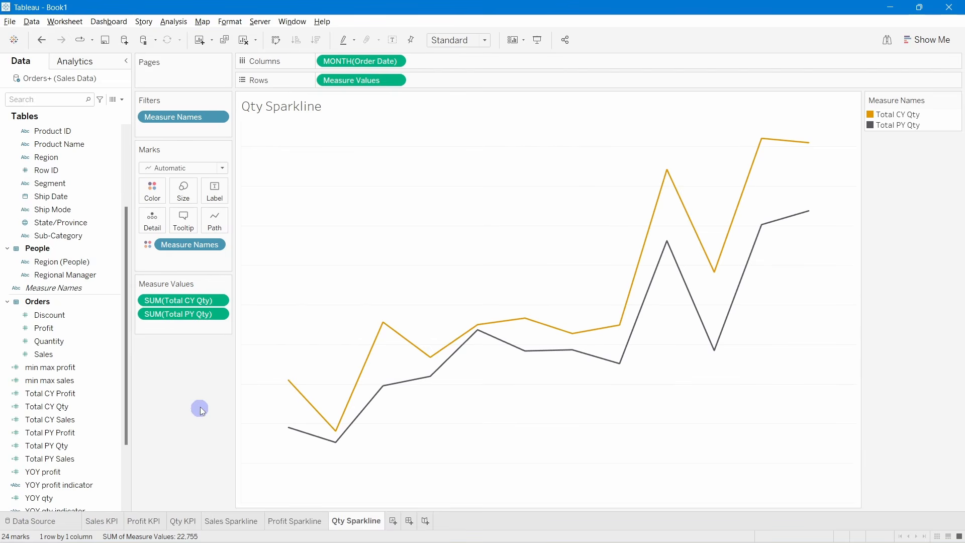
Duplicate the min max profit calculated field and rename the copy min max qty.
{"action": "right_click", "coordinate": [74, 368]}
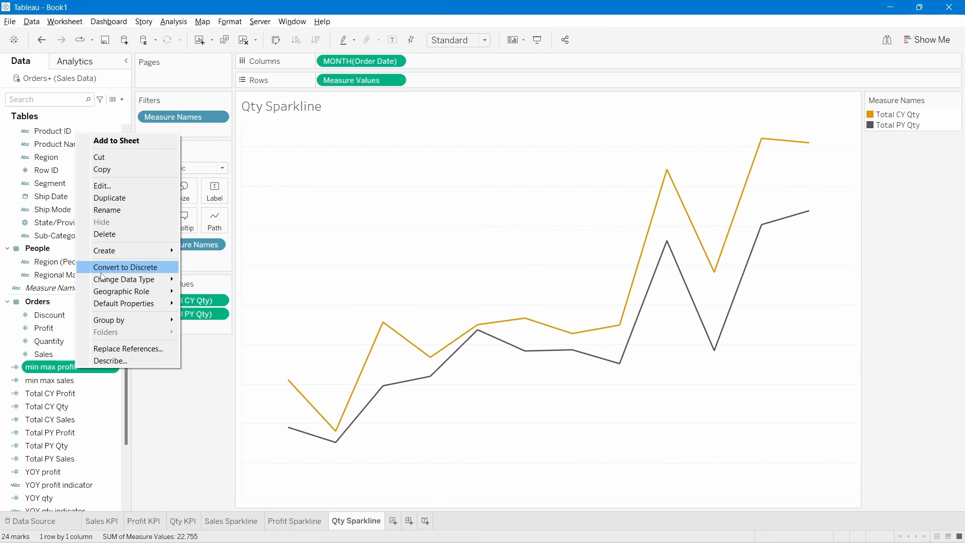
{"action": "left_click", "coordinate": [110, 199]}
{"action": "right_click", "coordinate": [85, 378]}
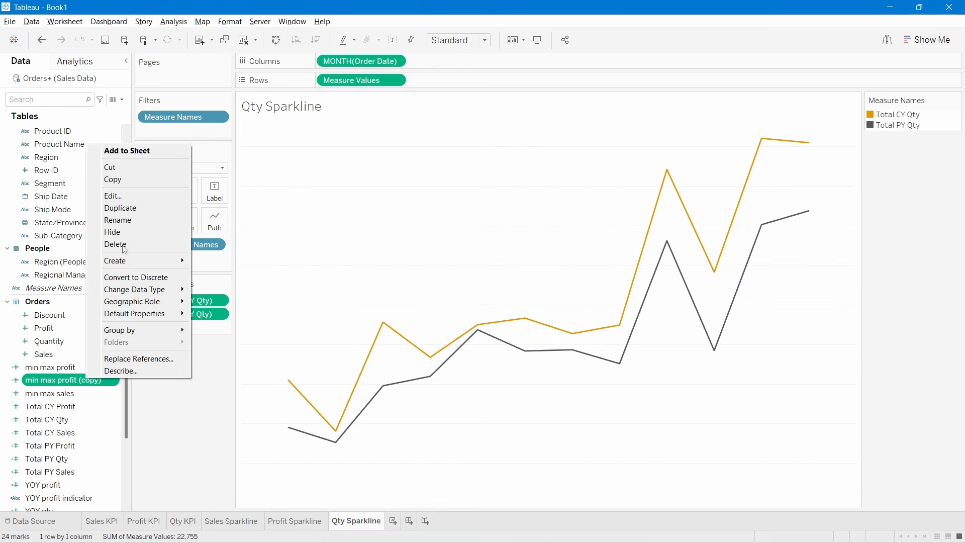
{"action": "left_click", "coordinate": [125, 201]}
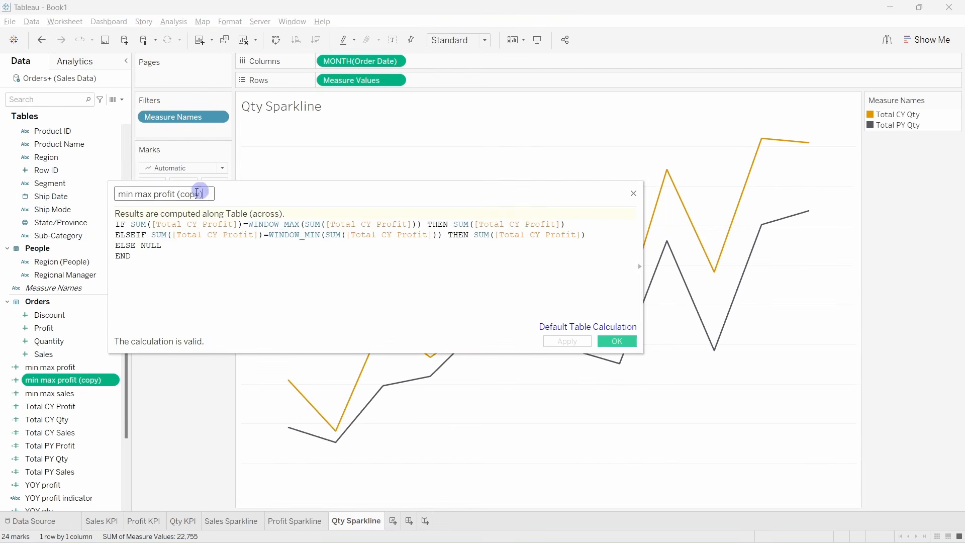
{"action": "type", "text": "qty"}
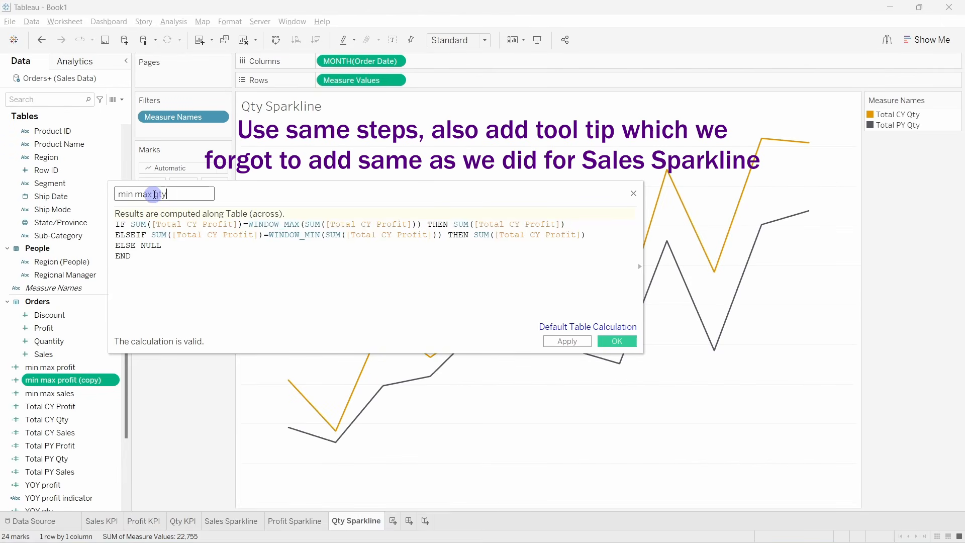
Replace every Total CY Profit reference in the min max qty formula with Total CY Qty and save the calculation.
{"action": "left_click_drag", "start_coordinate": [204, 224], "coordinate": [232, 224]}
{"action": "type", "text": "Qty"}
{"action": "left_click_drag", "start_coordinate": [360, 225], "coordinate": [395, 224]}
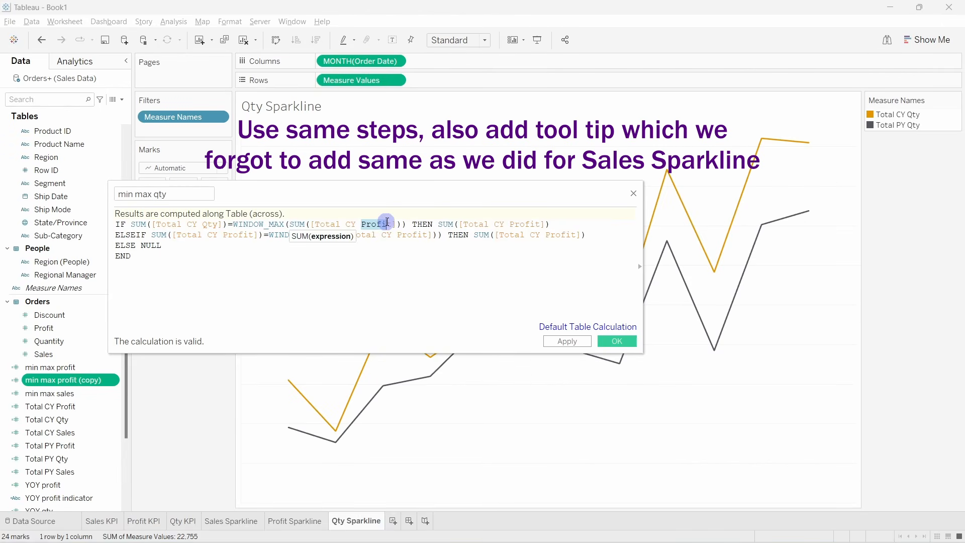
{"action": "type", "text": "Qty"}
{"action": "left_click_drag", "start_coordinate": [495, 224], "coordinate": [526, 224]}
{"action": "type", "text": "Qty"}
{"action": "left_click_drag", "start_coordinate": [224, 235], "coordinate": [255, 234]}
{"action": "type", "text": "Qty"}
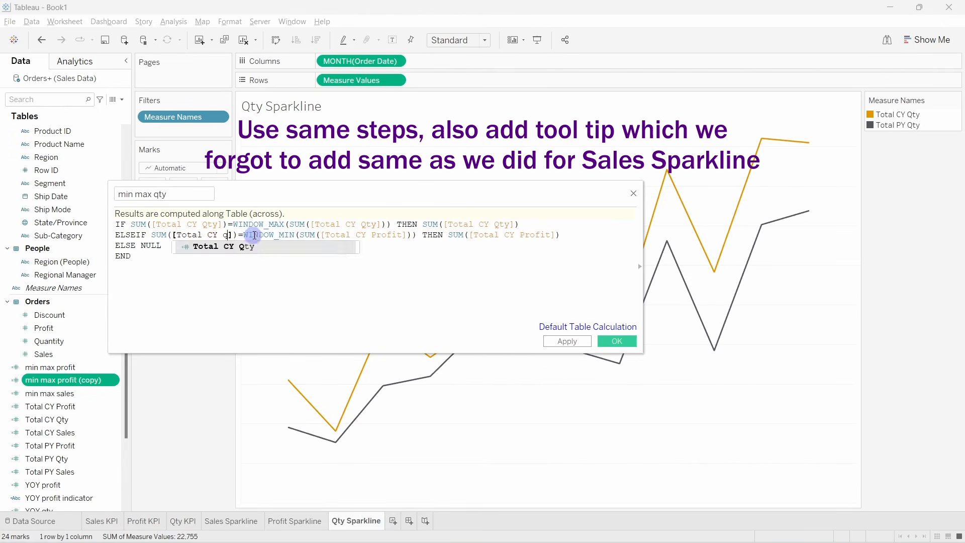
{"action": "left_click_drag", "start_coordinate": [384, 235], "coordinate": [415, 234]}
{"action": "type", "text": "Qty"}
{"action": "left_click_drag", "start_coordinate": [515, 235], "coordinate": [548, 235]}
{"action": "type", "text": "Qty"}
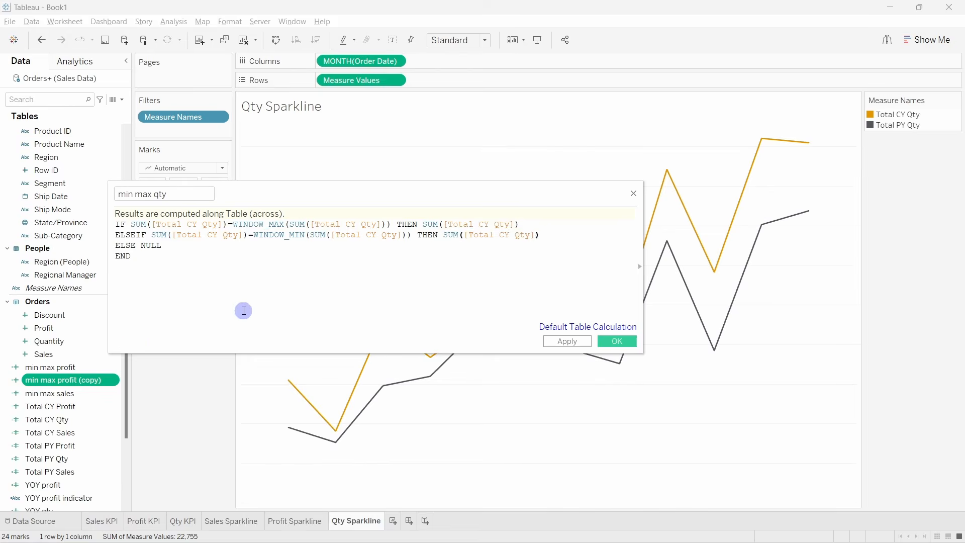
{"action": "left_click", "coordinate": [617, 342]}
Add min max qty to the rows of Qty Sparkline as a dual axis and synchronize the axes.
{"action": "left_click_drag", "start_coordinate": [75, 381], "coordinate": [478, 85]}
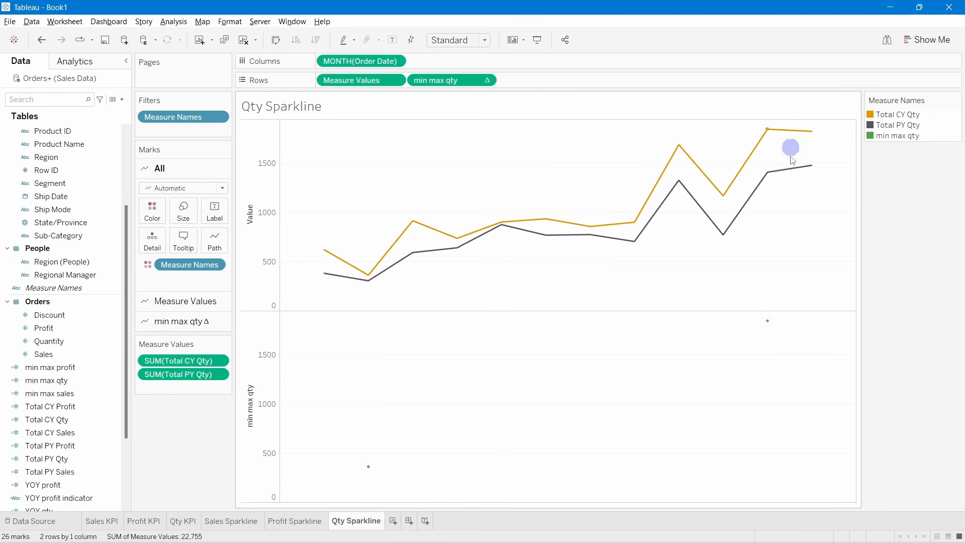
{"action": "right_click", "coordinate": [438, 81]}
{"action": "left_click", "coordinate": [476, 222]}
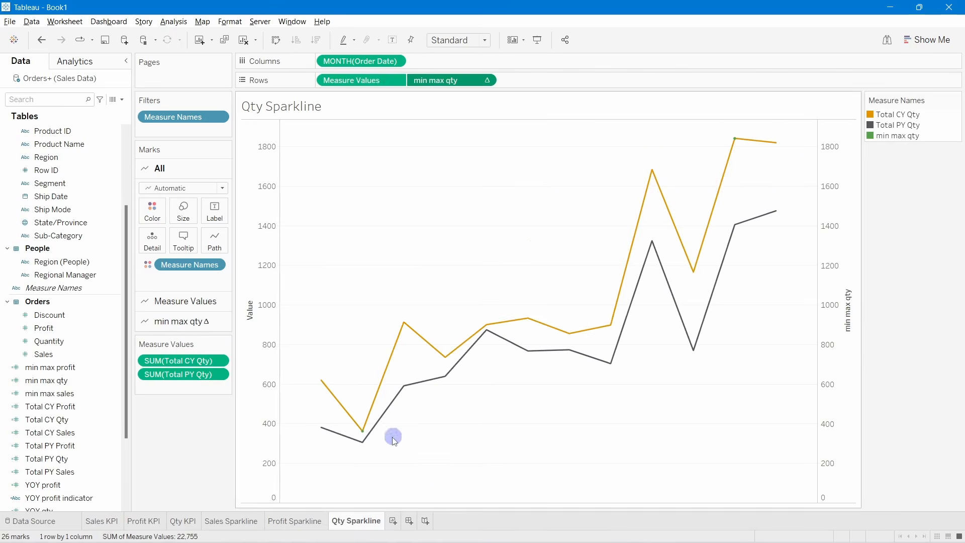
{"action": "right_click", "coordinate": [829, 181]}
{"action": "left_click", "coordinate": [856, 246]}
Hide the axis headers of Qty Sparkline and enlarge the min max qty marks.
{"action": "right_click", "coordinate": [833, 169]}
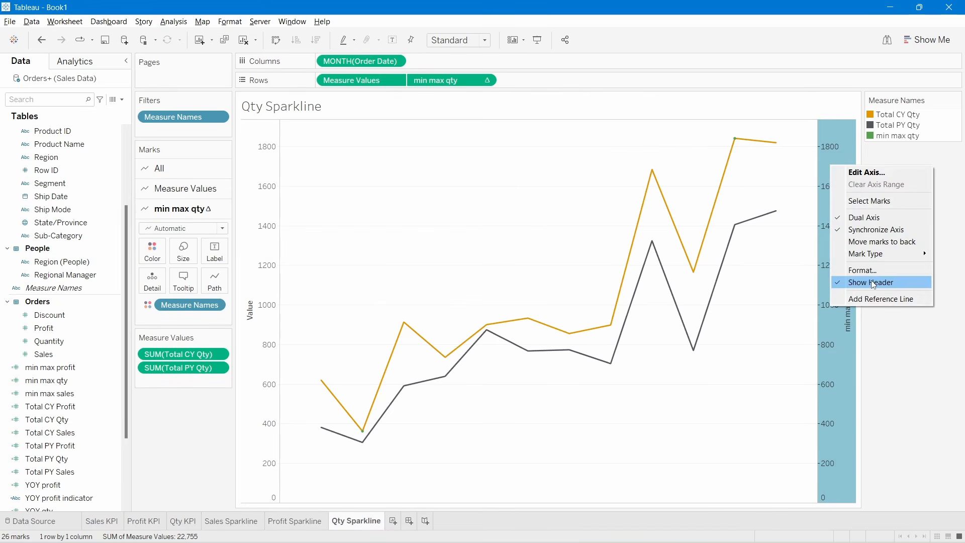
{"action": "left_click", "coordinate": [869, 282]}
{"action": "left_click", "coordinate": [184, 251]}
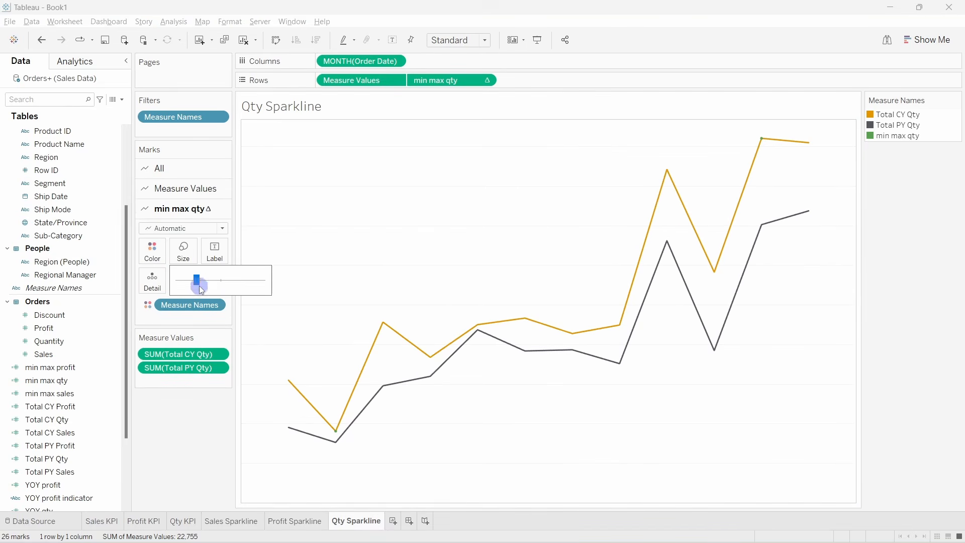
{"action": "left_click_drag", "start_coordinate": [209, 281], "coordinate": [243, 280]}
{"action": "left_click", "coordinate": [218, 459]}
{"action": "left_click", "coordinate": [193, 259]}
{"action": "left_click", "coordinate": [215, 408]}
Color the min max qty marks by min max qty instead of Measure Names, using a Custom Diverging palette with 2 color steps.
{"action": "left_click_drag", "start_coordinate": [183, 305], "coordinate": [201, 387]}
{"action": "left_click_drag", "start_coordinate": [442, 80], "coordinate": [186, 306]}
{"action": "double_click", "coordinate": [916, 173]}
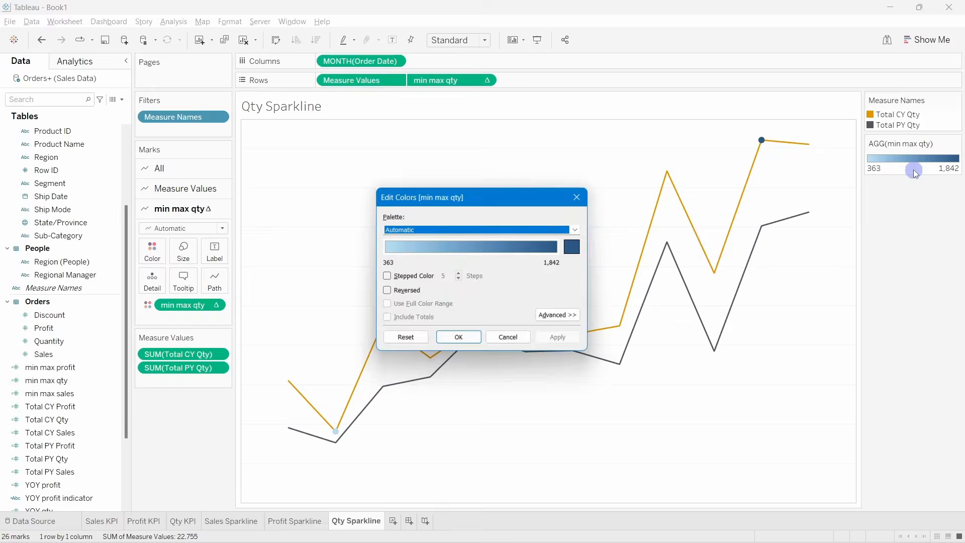
{"action": "left_click", "coordinate": [574, 230]}
{"action": "left_click", "coordinate": [469, 473]}
{"action": "left_click", "coordinate": [387, 276]}
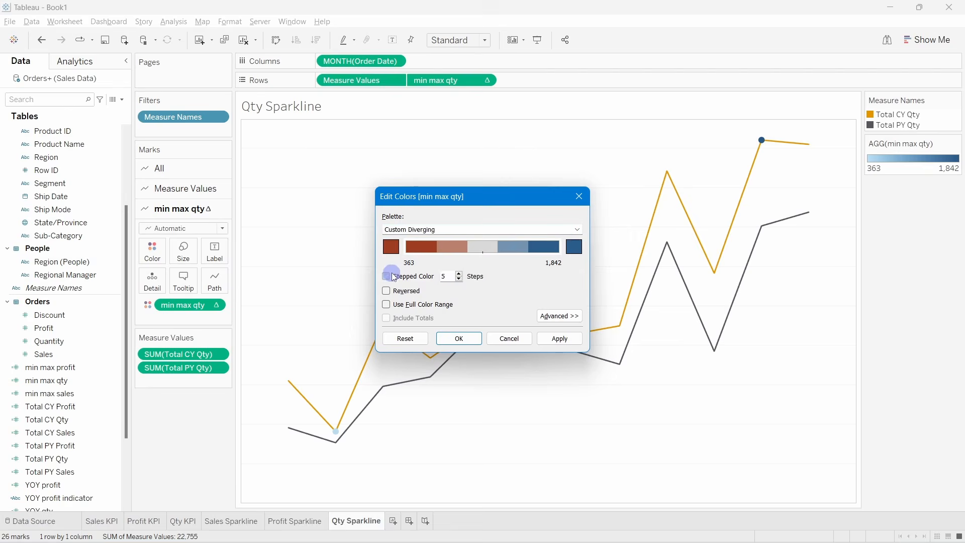
{"action": "left_click_drag", "start_coordinate": [450, 276], "coordinate": [442, 276]}
{"action": "type", "text": "2"}
{"action": "key", "text": "Return"}
Reopen the min max qty color settings and copy the Max Point color #19a9b5 from Color Code.docx in Word.
{"action": "double_click", "coordinate": [896, 174]}
{"action": "left_click", "coordinate": [391, 246]}
{"action": "key", "text": "alt+Tab"}
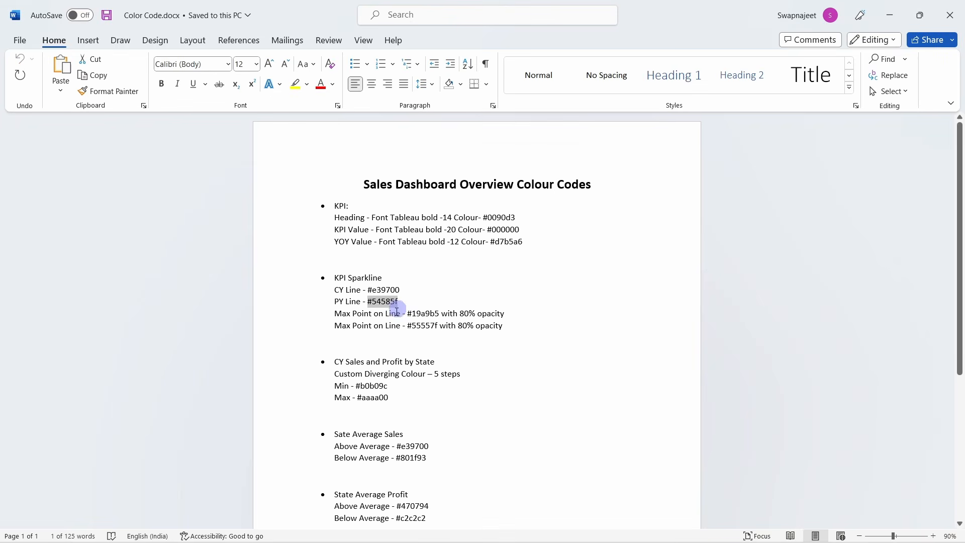
{"action": "double_click", "coordinate": [431, 313]}
{"action": "key", "text": "ctrl+c"}
{"action": "key", "text": "alt+Tab"}
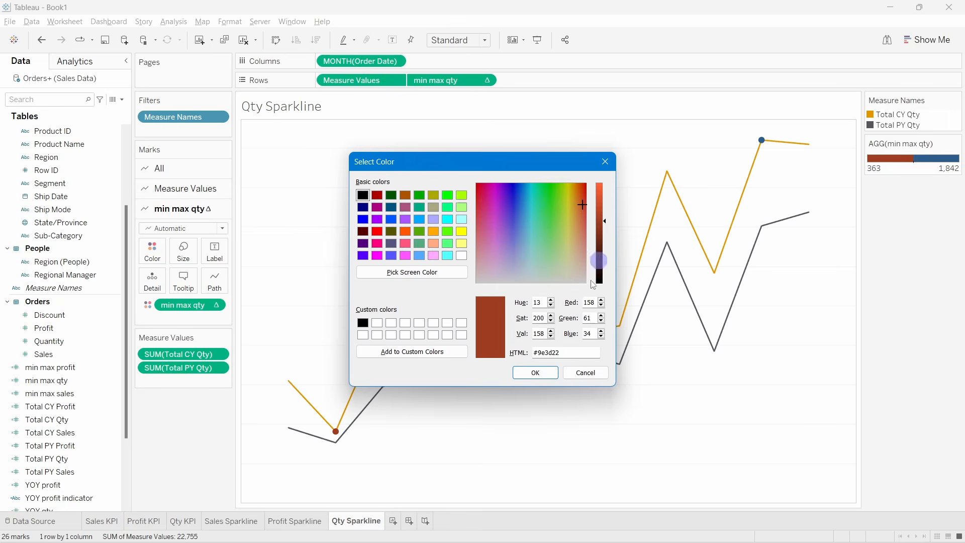
Set the low-end color of the min max qty palette in Tableau to #19a9b5.
{"action": "left_click_drag", "start_coordinate": [559, 354], "coordinate": [507, 352]}
{"action": "key", "text": "ctrl+v"}
{"action": "left_click", "coordinate": [552, 372]}
{"action": "key", "text": "alt+Tab"}
{"action": "key", "text": "alt+Tab"}
{"action": "left_click", "coordinate": [391, 247]}
{"action": "left_click", "coordinate": [533, 372]}
Set the high-end color of the min max qty palette to #19a9b5.
{"action": "left_click", "coordinate": [574, 246]}
{"action": "key", "text": "ctrl+v"}
{"action": "left_click", "coordinate": [548, 371]}
Copy #55557f from Color Code.docx in Word and set it as the low-end color of the min max qty palette in Tableau.
{"action": "key", "text": "alt+Tab"}
{"action": "double_click", "coordinate": [432, 324]}
{"action": "left_click_drag", "start_coordinate": [431, 323], "coordinate": [436, 325]}
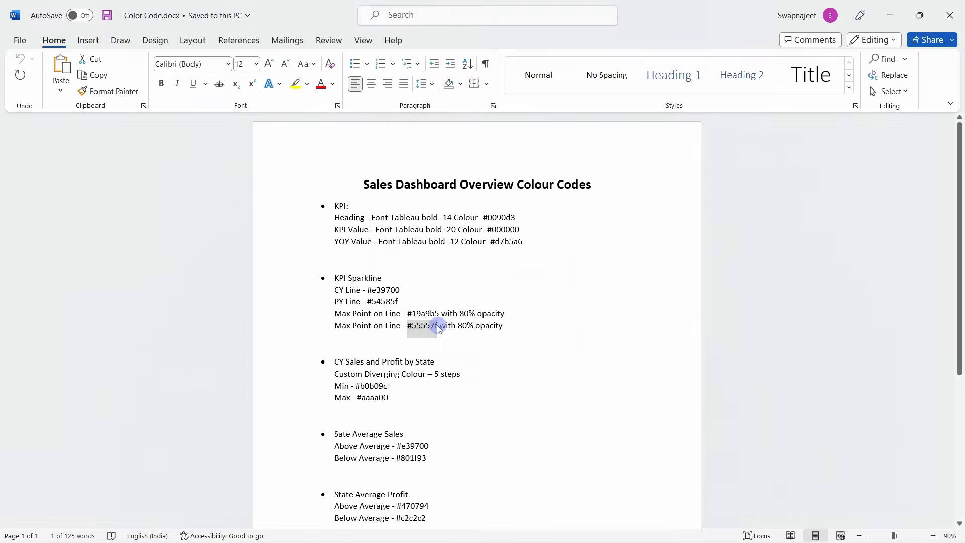
{"action": "key", "text": "alt+Tab"}
{"action": "left_click", "coordinate": [393, 249]}
{"action": "left_click_drag", "start_coordinate": [570, 354], "coordinate": [525, 356]}
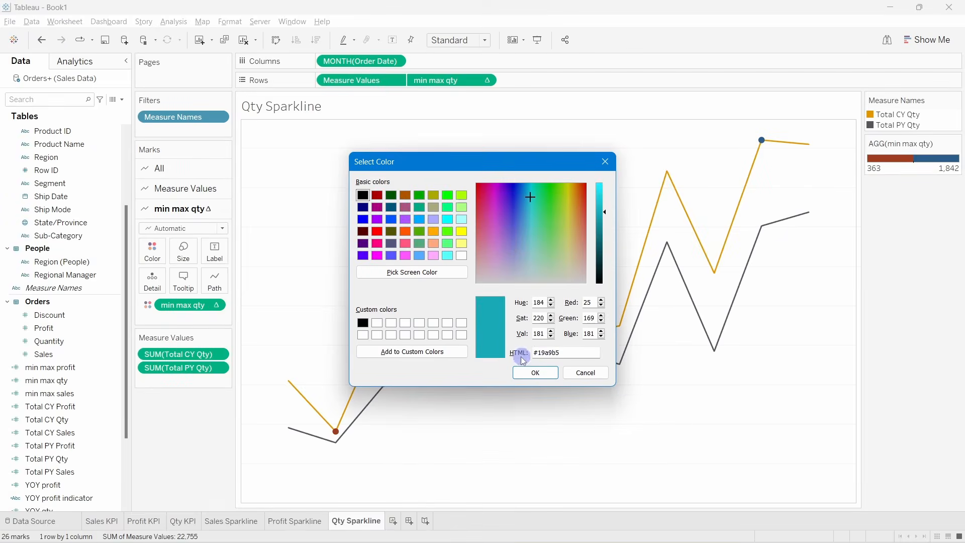
{"action": "left_click", "coordinate": [535, 372]}
In Color Code.docx in Word, correct the label of the #55557f line to "Min Point on Line".
{"action": "key", "text": "alt+Tab"}
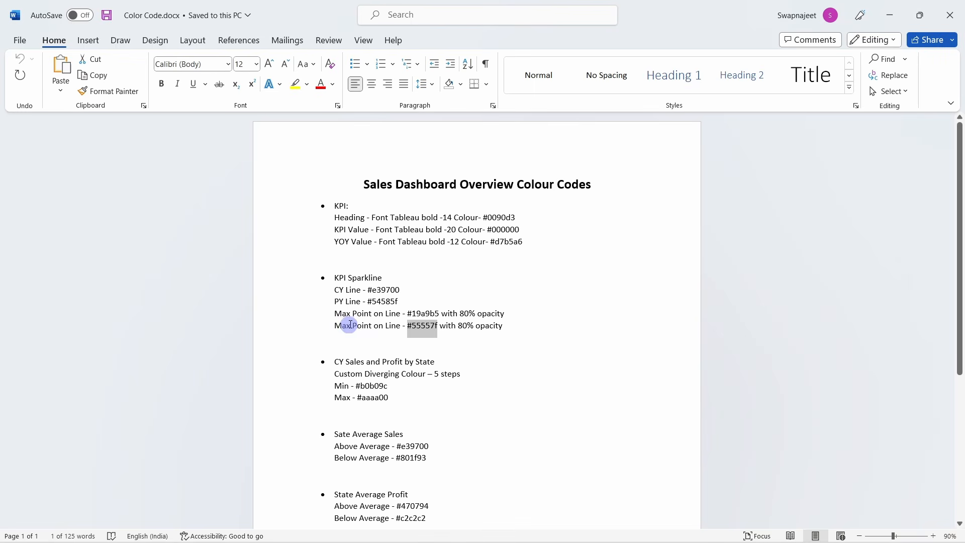
{"action": "left_click_drag", "start_coordinate": [351, 324], "coordinate": [345, 329]}
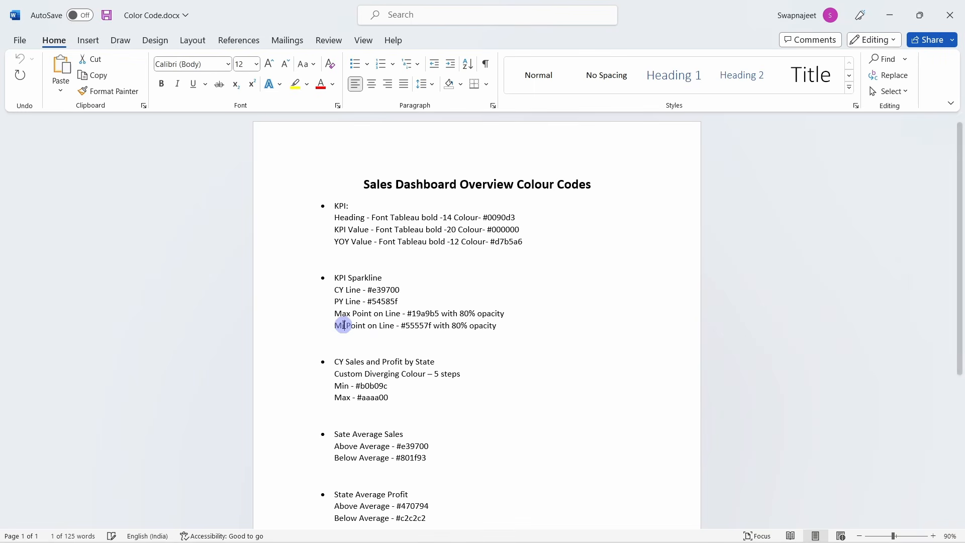
{"action": "type", "text": "in"}
{"action": "left_click", "coordinate": [510, 352]}
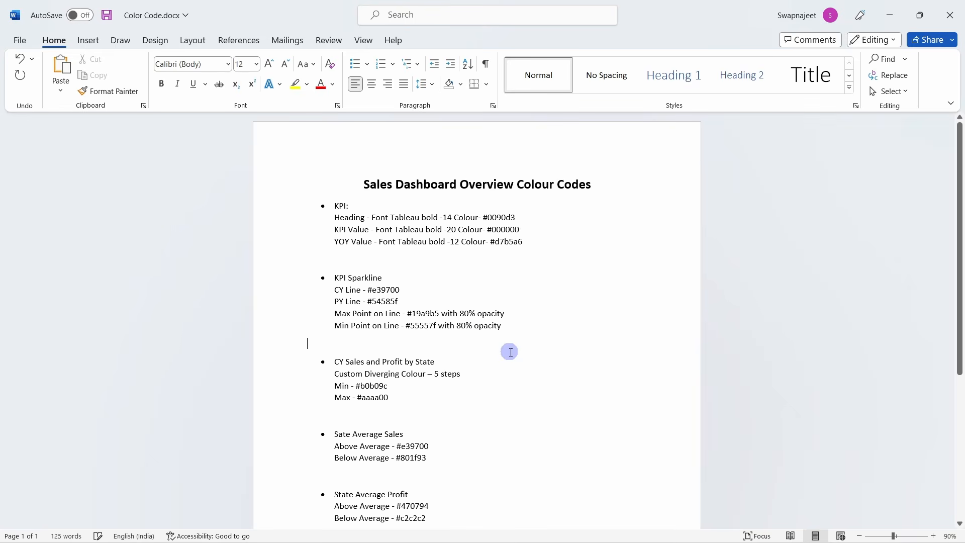
Return to Tableau, apply the min max qty colors and set the marks' opacity to 80%.
{"action": "key", "text": "alt+Tab"}
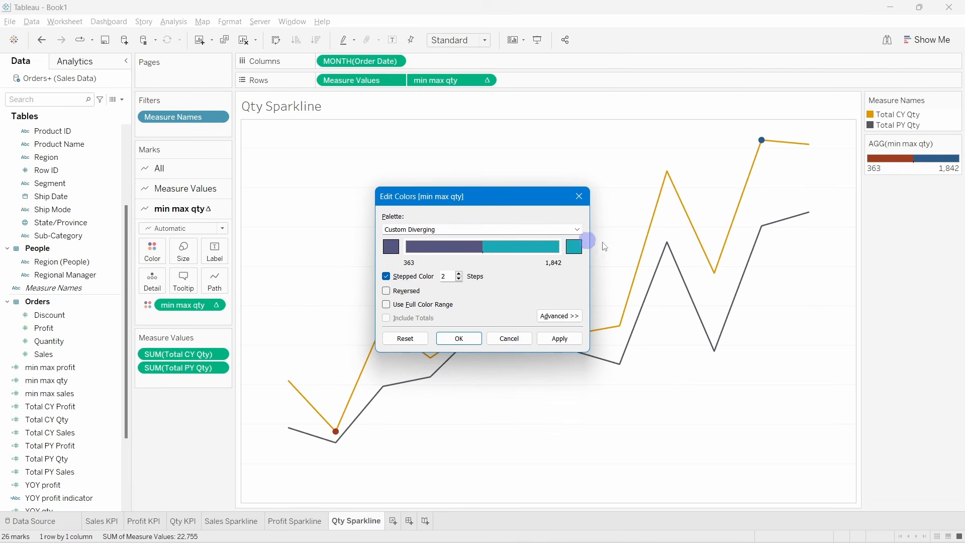
{"action": "left_click", "coordinate": [568, 339]}
{"action": "left_click", "coordinate": [490, 344]}
{"action": "left_click", "coordinate": [153, 251]}
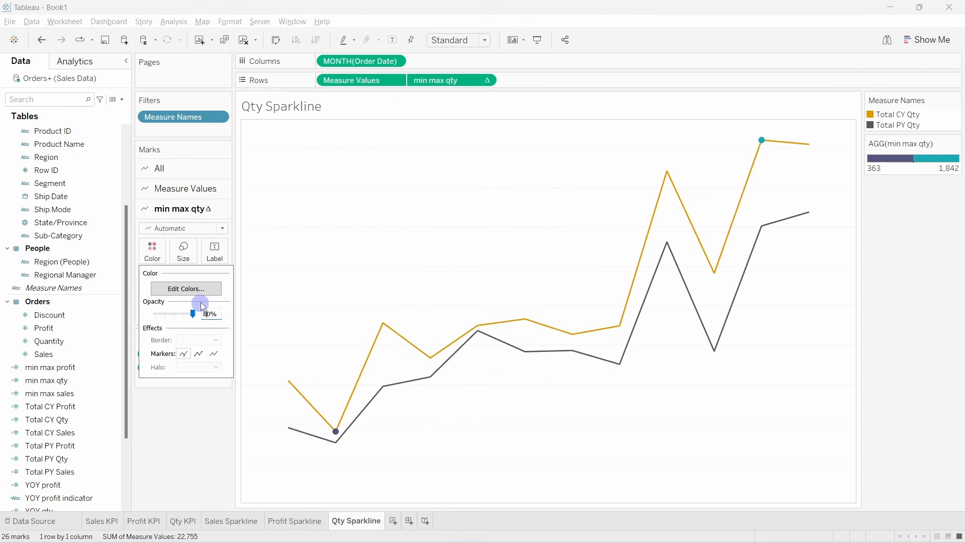
{"action": "key", "text": "Return"}
{"action": "left_click", "coordinate": [252, 384]}
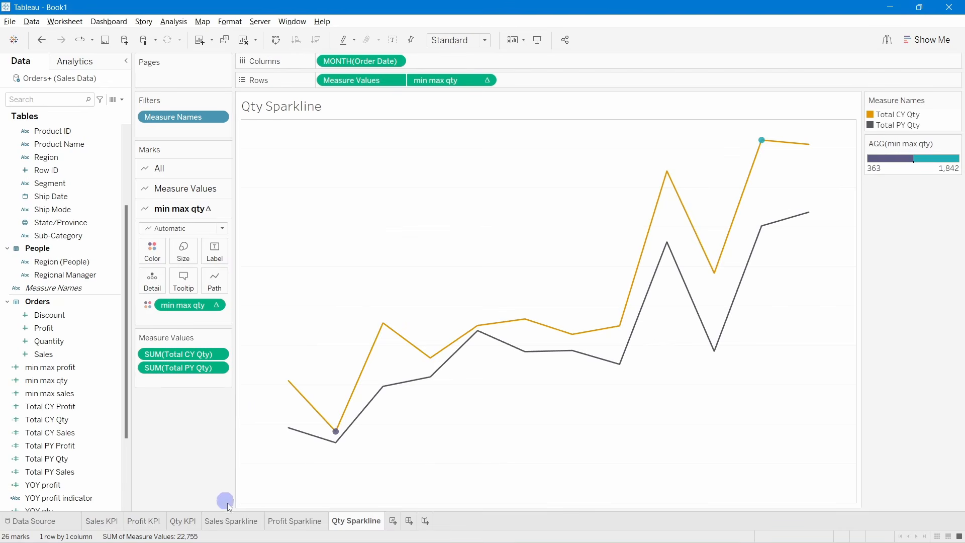
Set the opacity of the min max profit marks on Profit Sparkline to 80% and return to Qty Sparkline.
{"action": "left_click", "coordinate": [282, 523]}
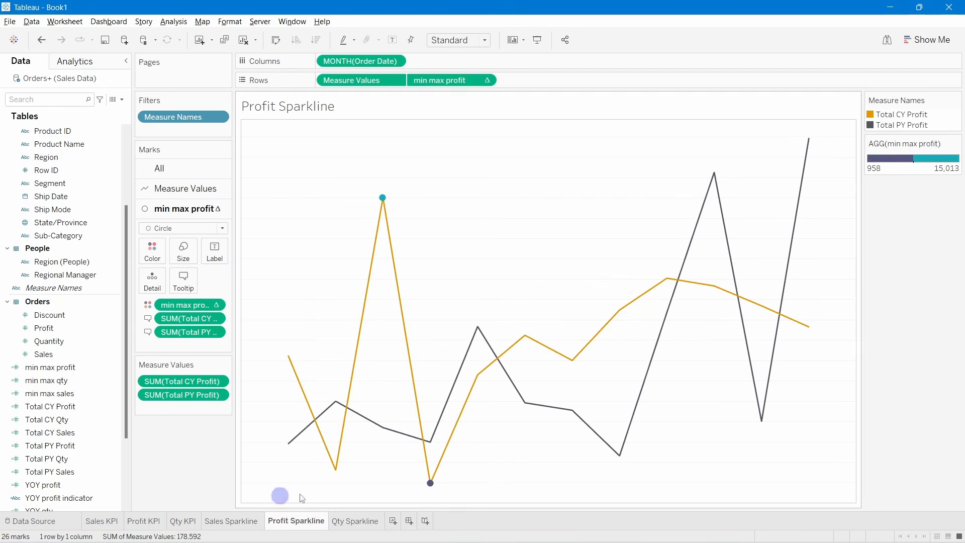
{"action": "left_click", "coordinate": [161, 264]}
{"action": "left_click", "coordinate": [208, 315]}
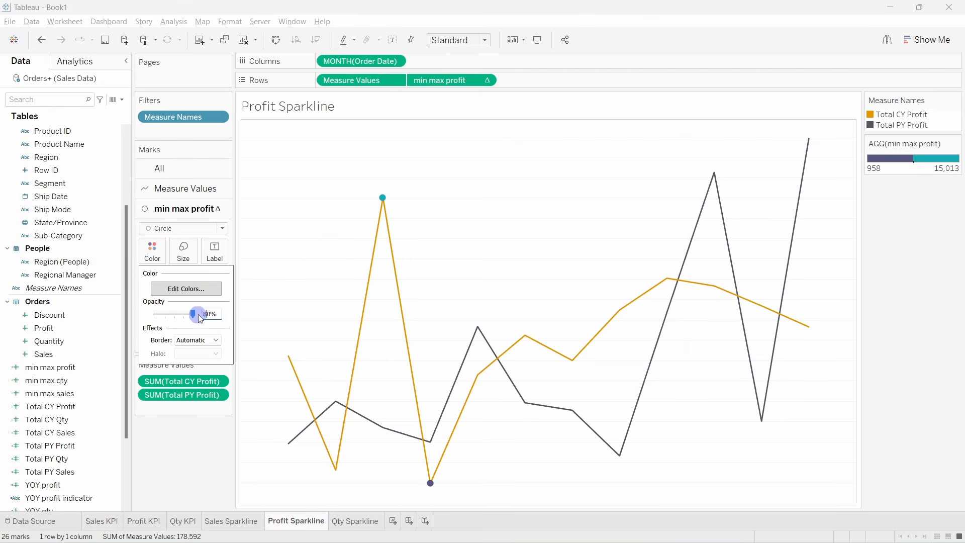
{"action": "left_click", "coordinate": [355, 521]}
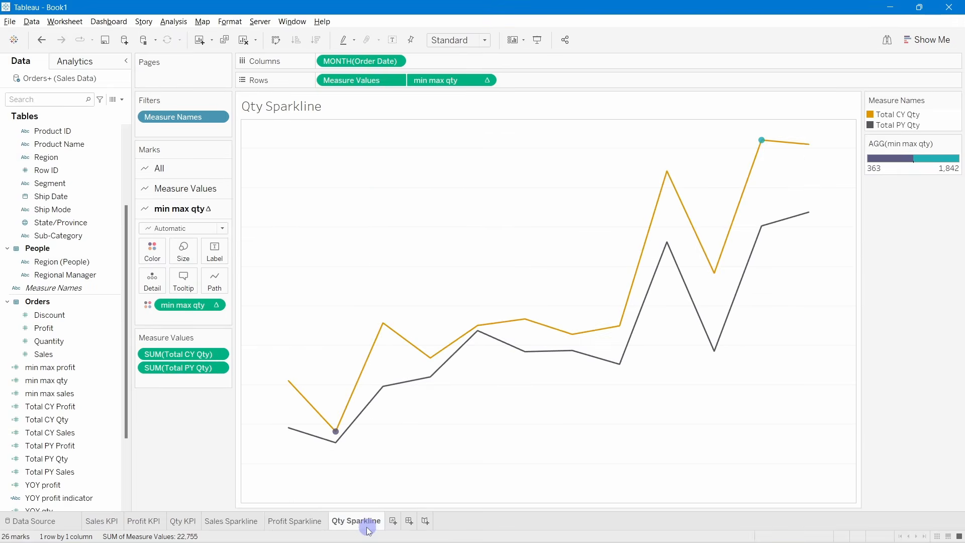
Review the other sparkline sheets and the finished sales dashboard in the Superstore Sales Dashboard window.
{"action": "left_click", "coordinate": [307, 522]}
{"action": "left_click", "coordinate": [255, 522]}
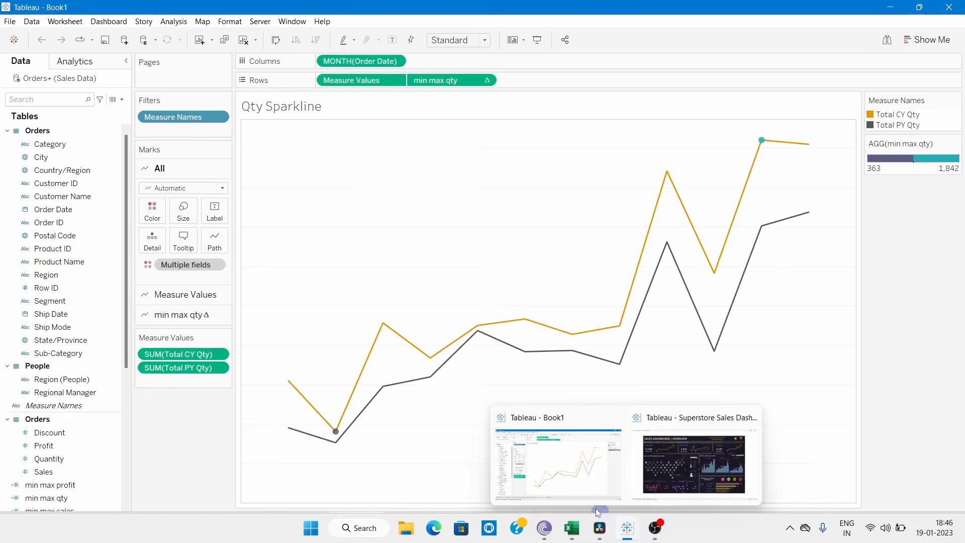
{"action": "left_click", "coordinate": [694, 478]}
{"action": "left_click", "coordinate": [24, 141]}
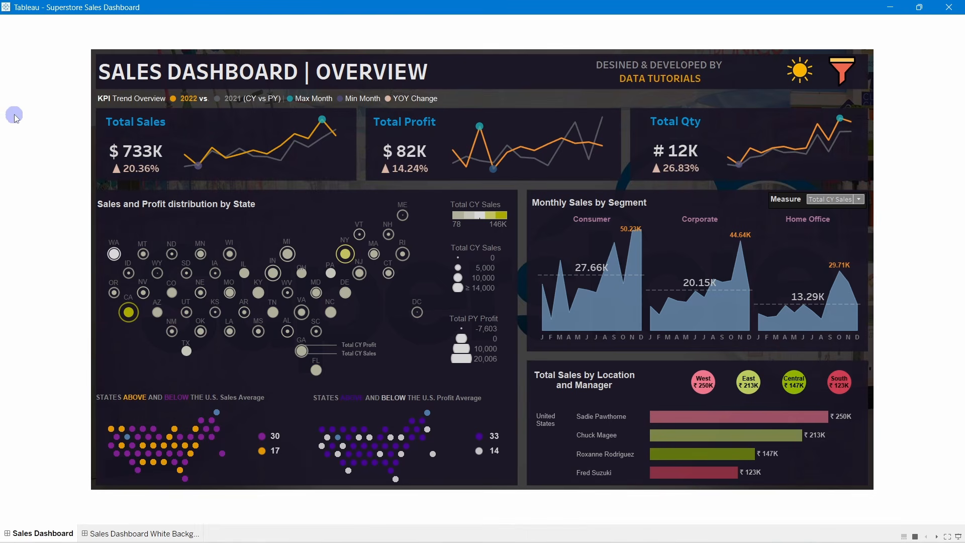